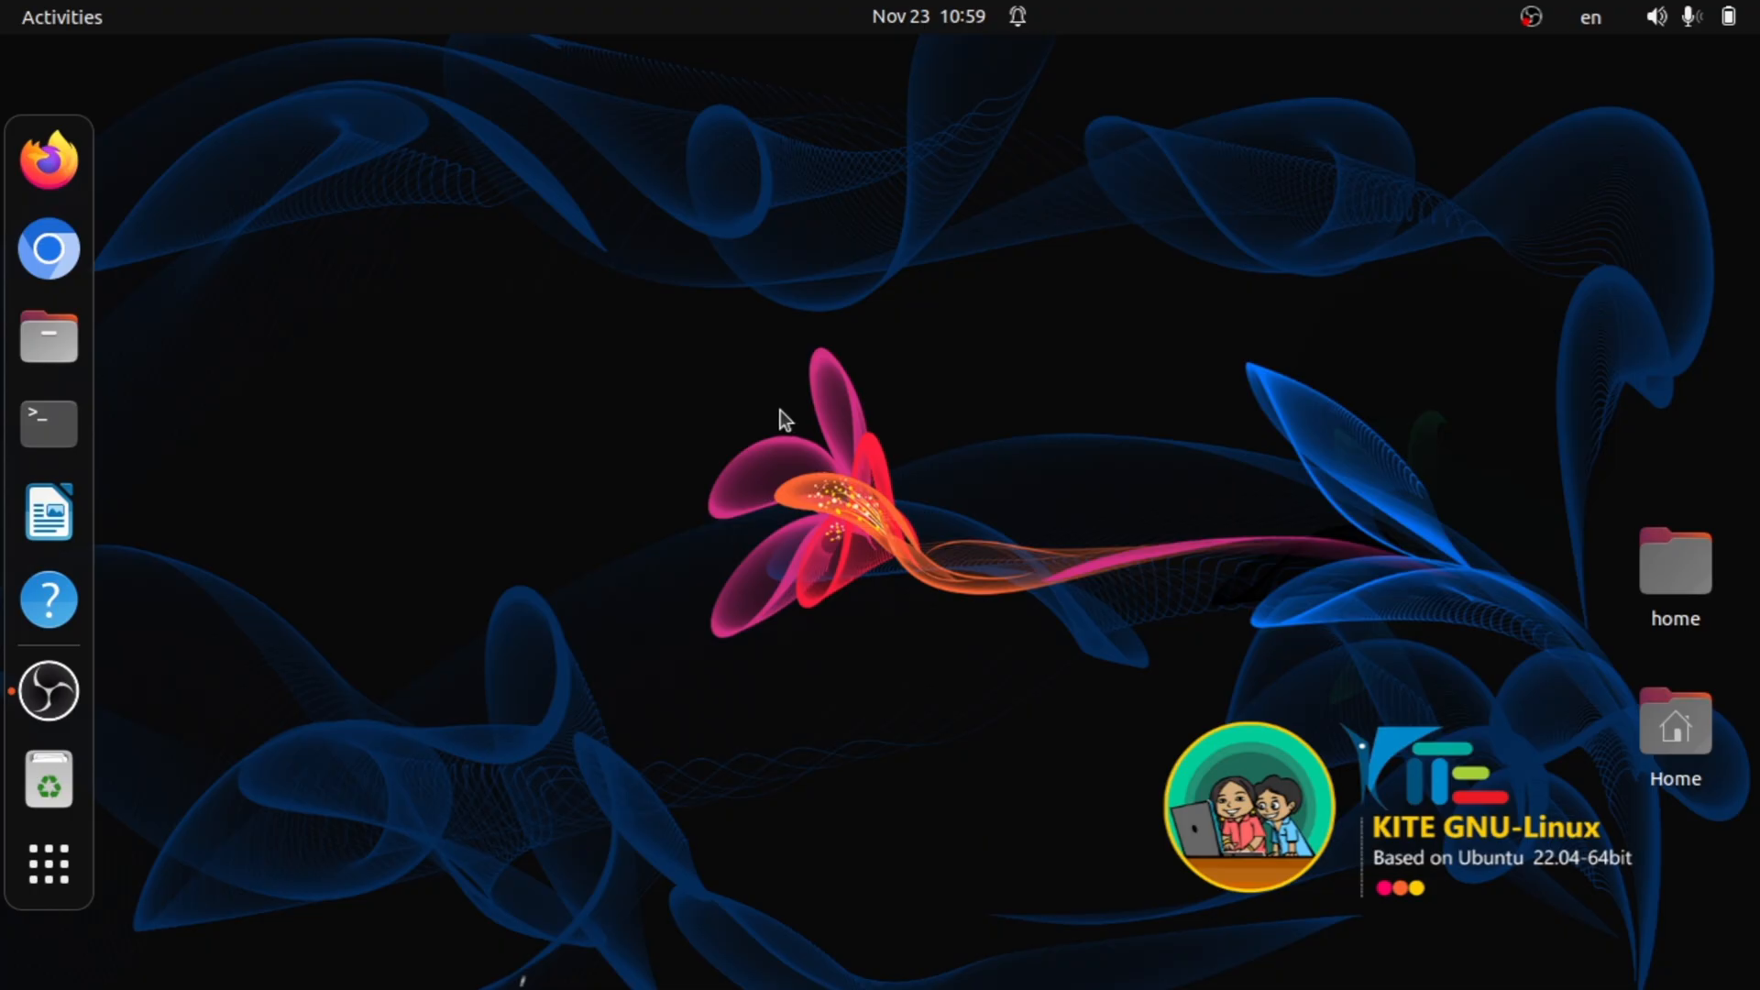
# Search the installed applications for qgis and launch QGIS Desktop.
pyautogui.click(49, 867)
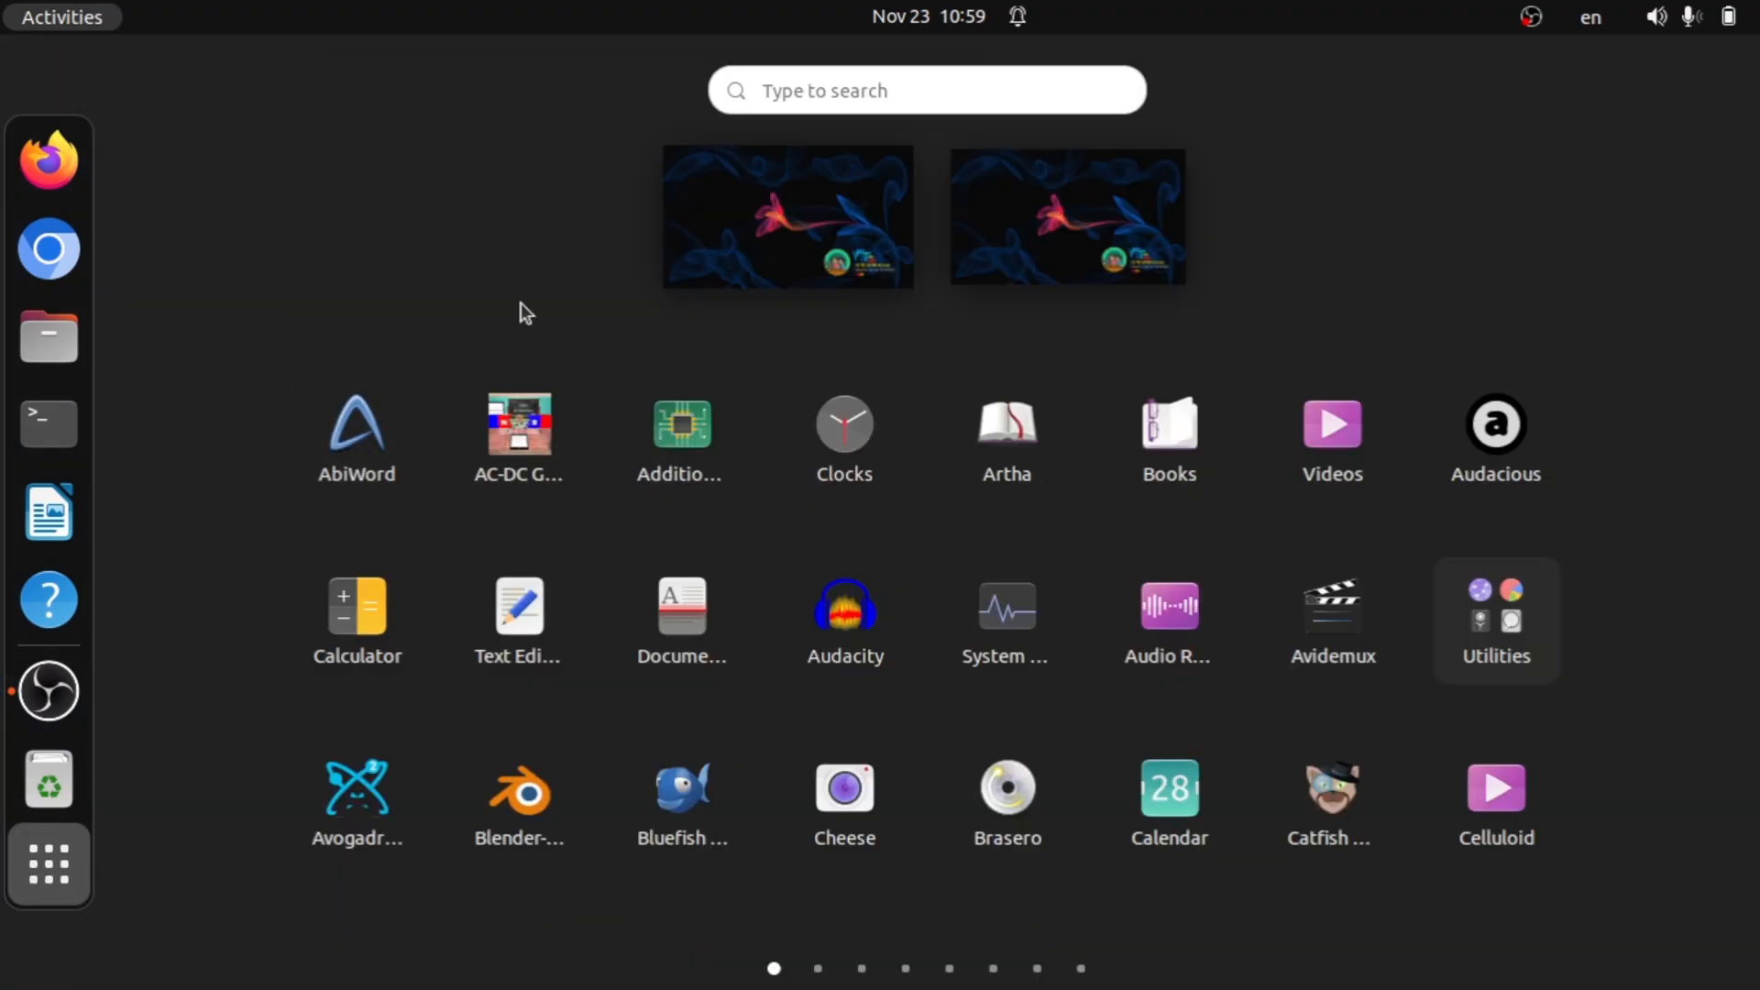
pyautogui.click(846, 79)
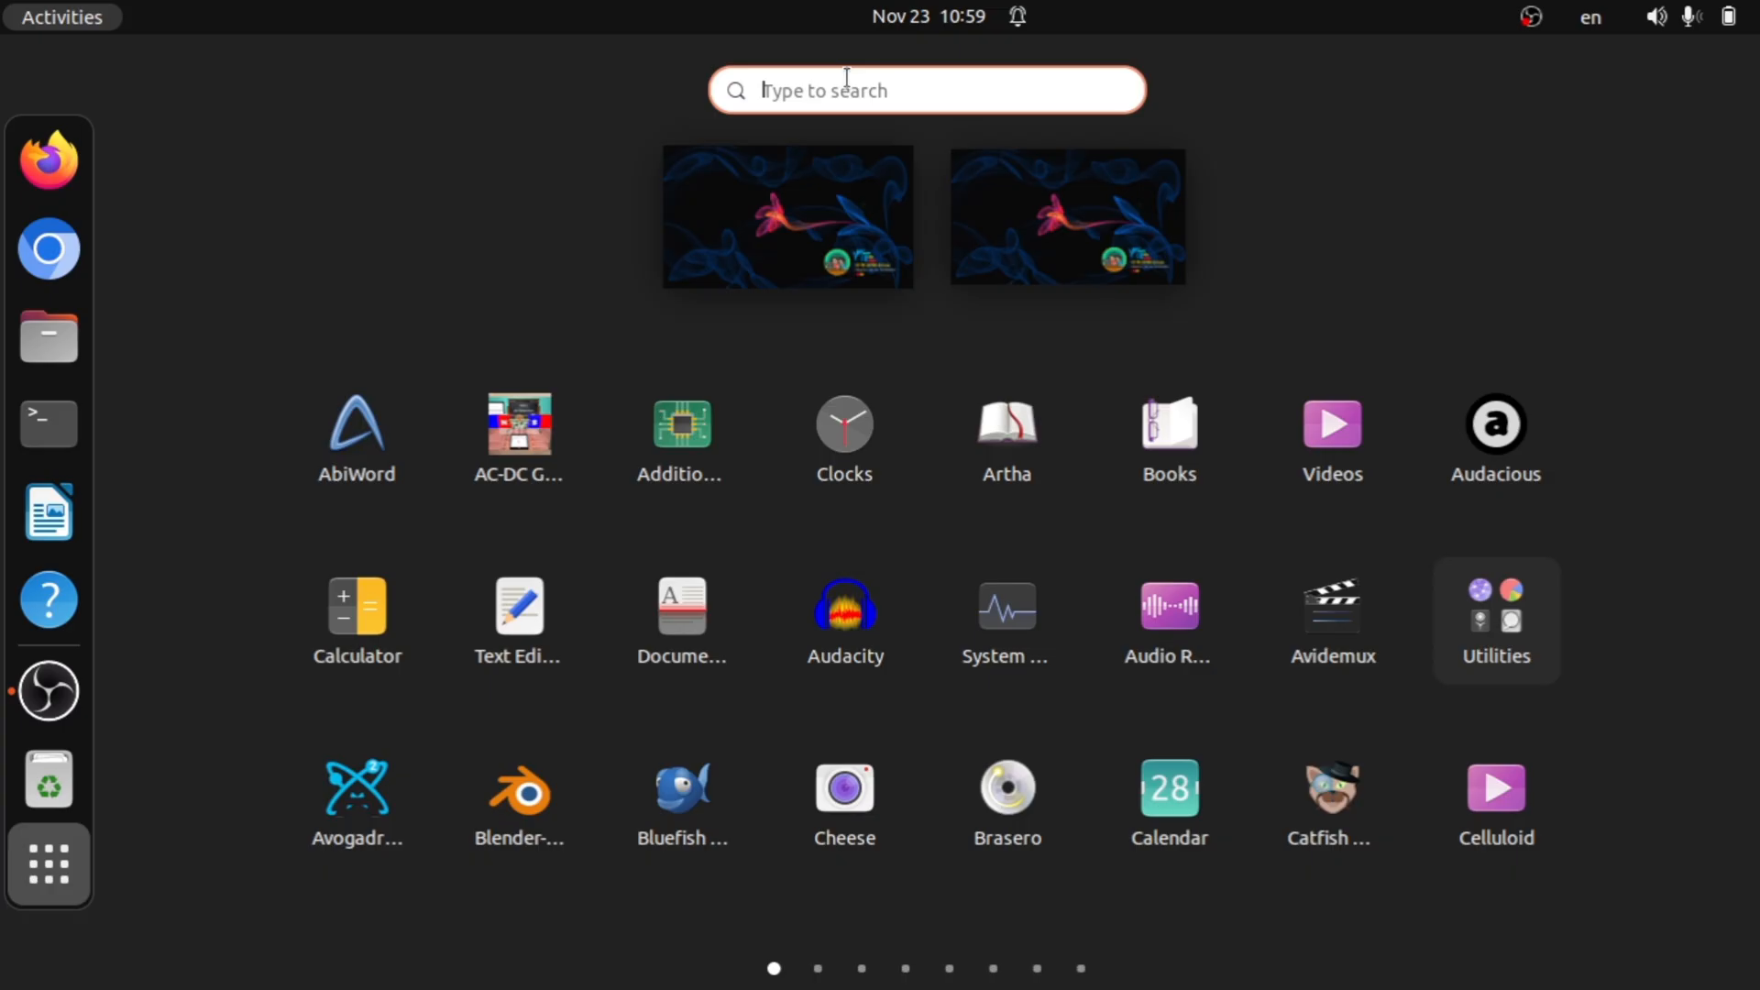
pyautogui.write('qgl')
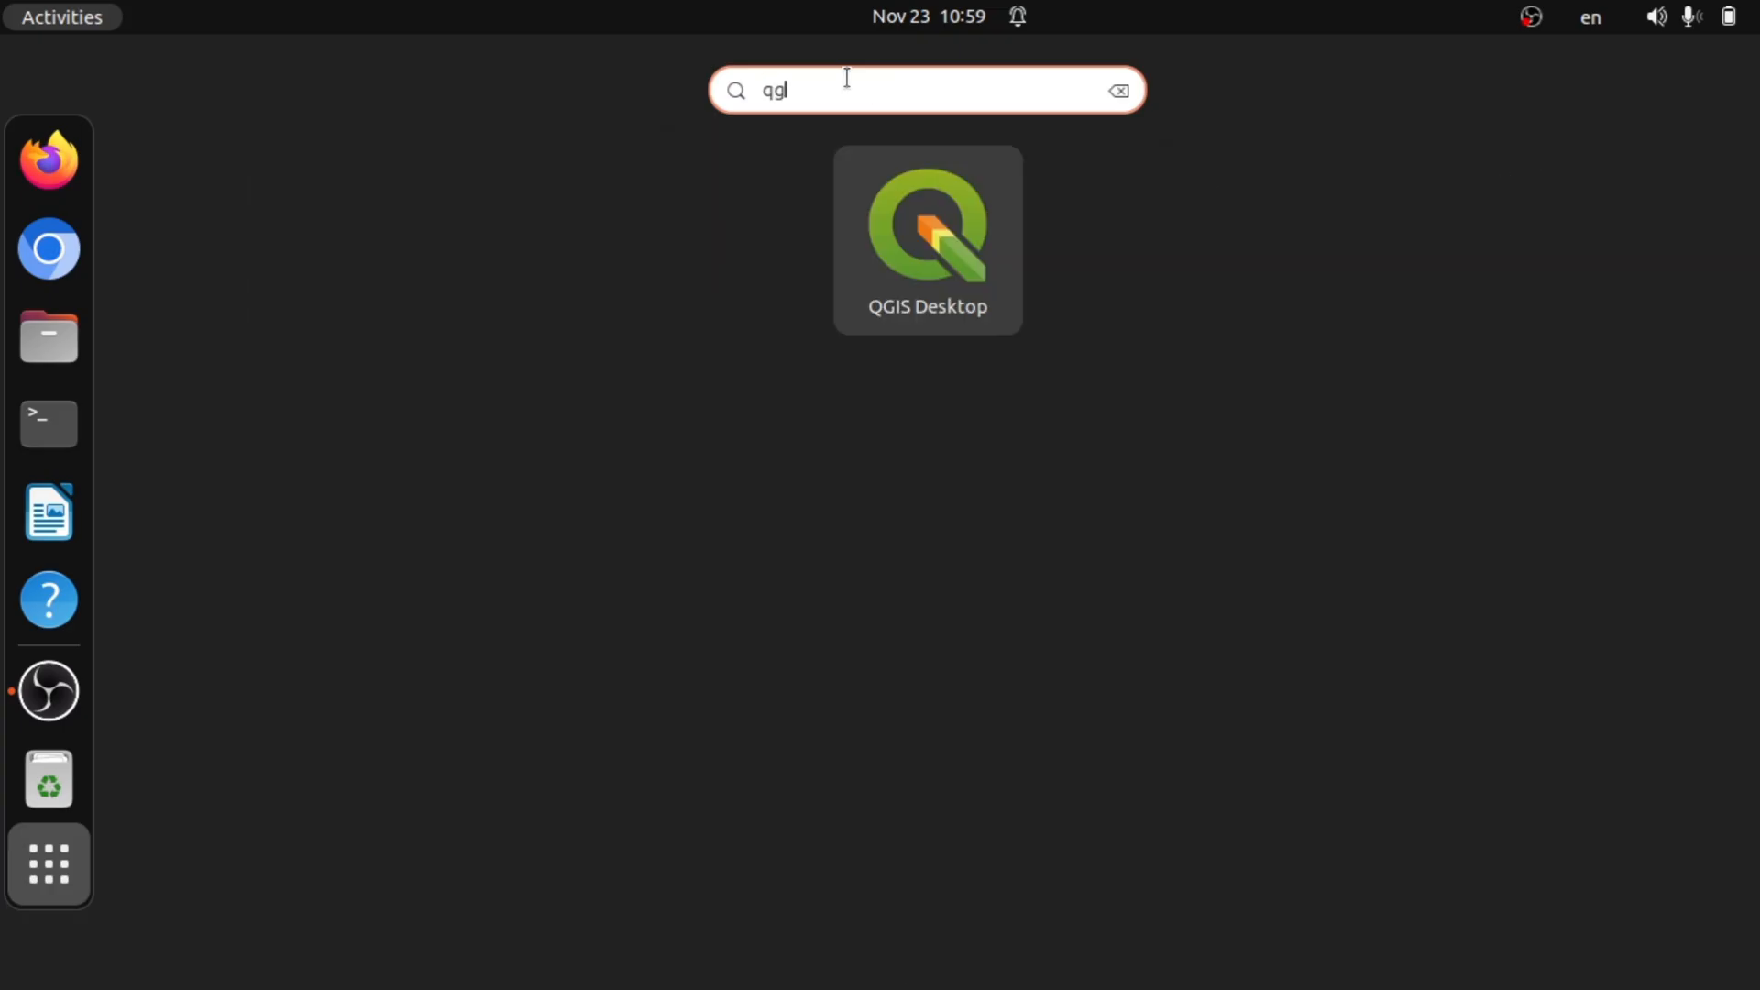
pyautogui.write('is')
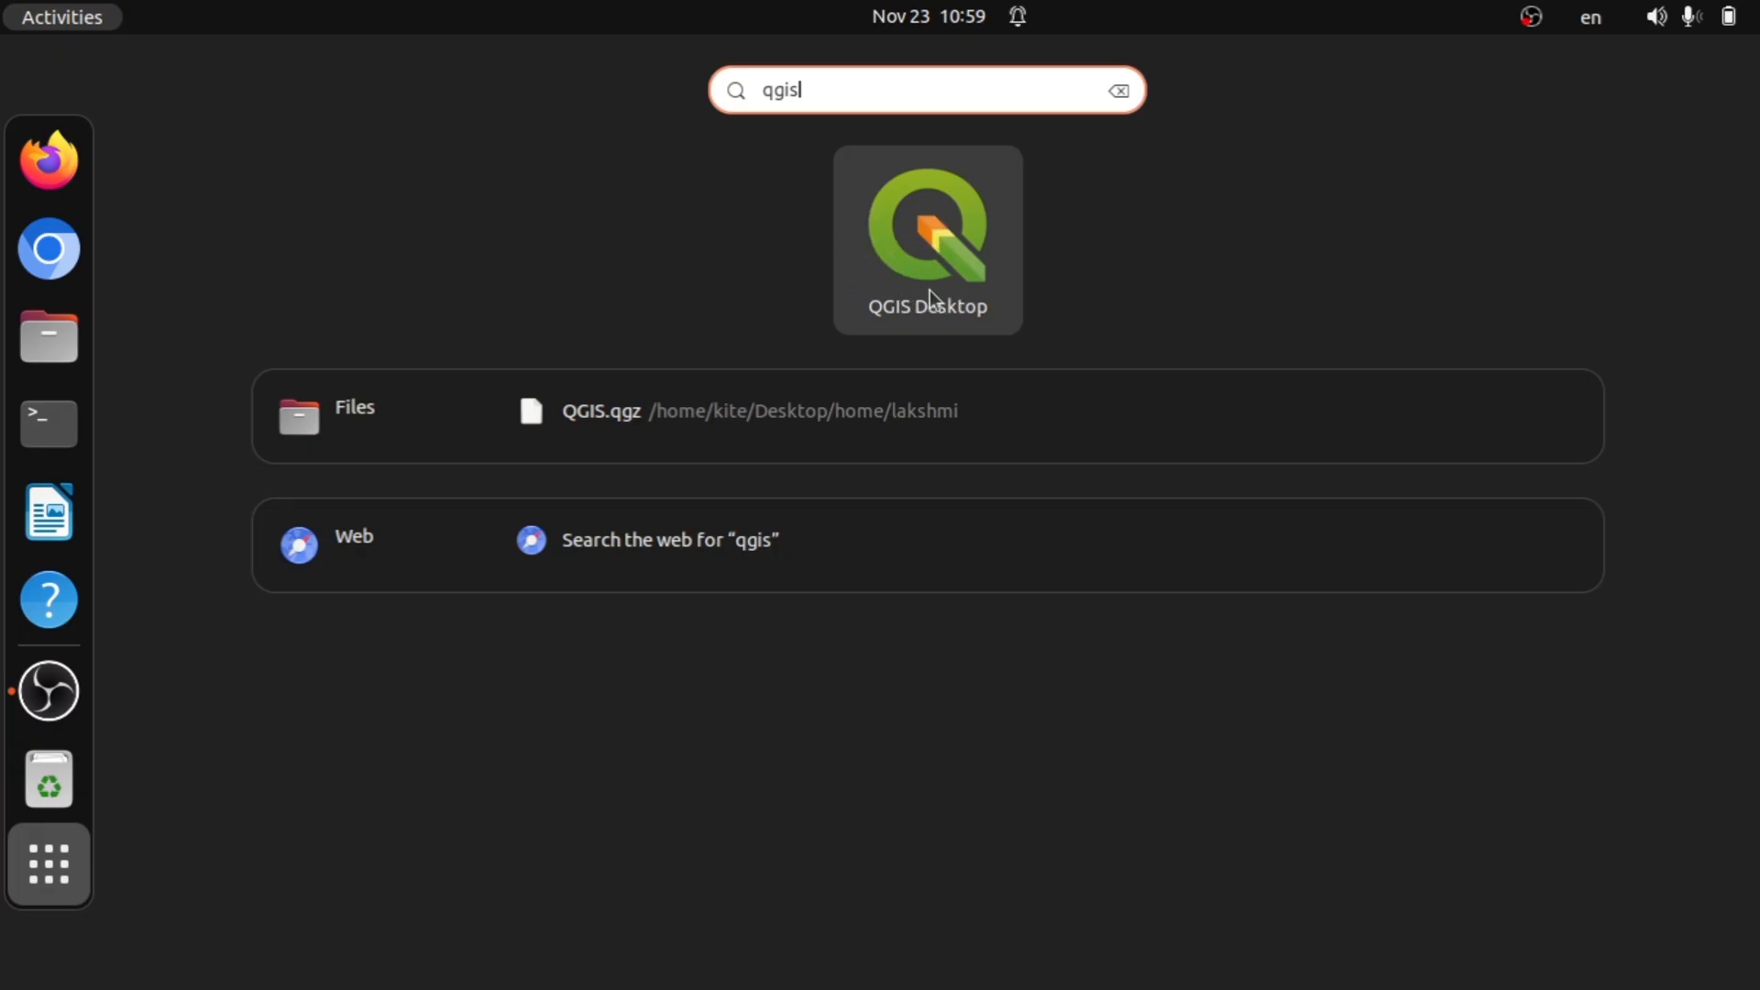
pyautogui.click(905, 233)
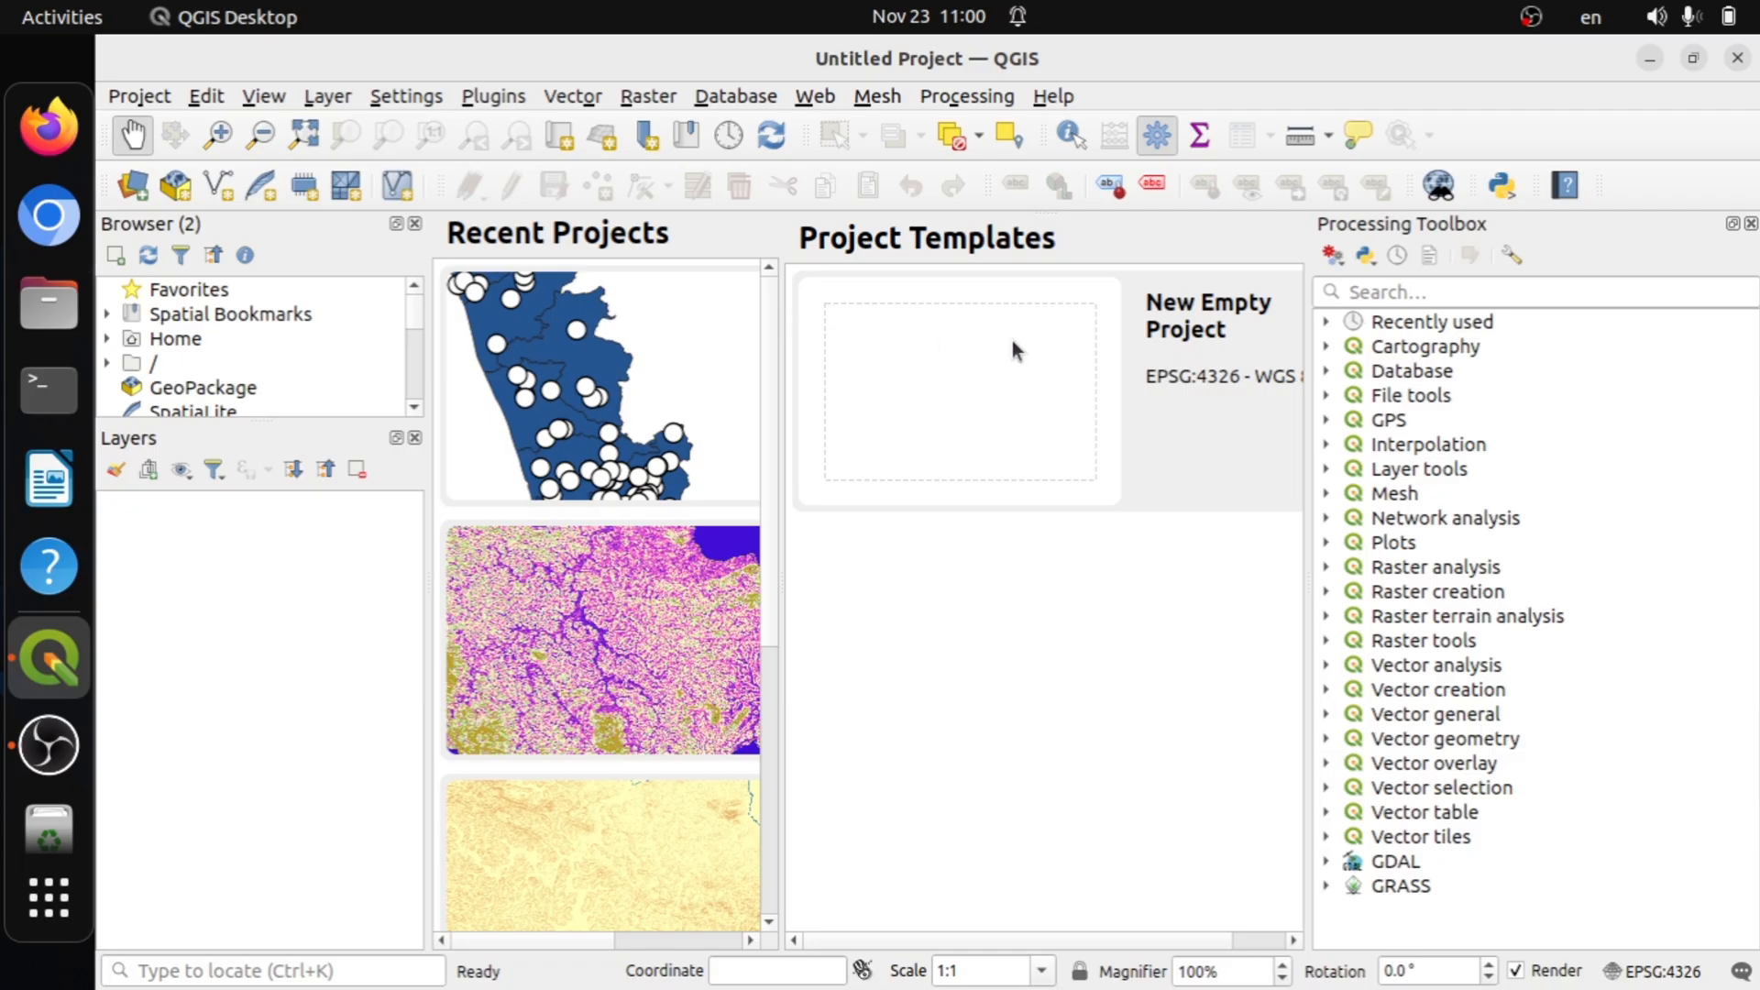
# Create a new empty project.
pyautogui.scroll(-5, 630, 614)
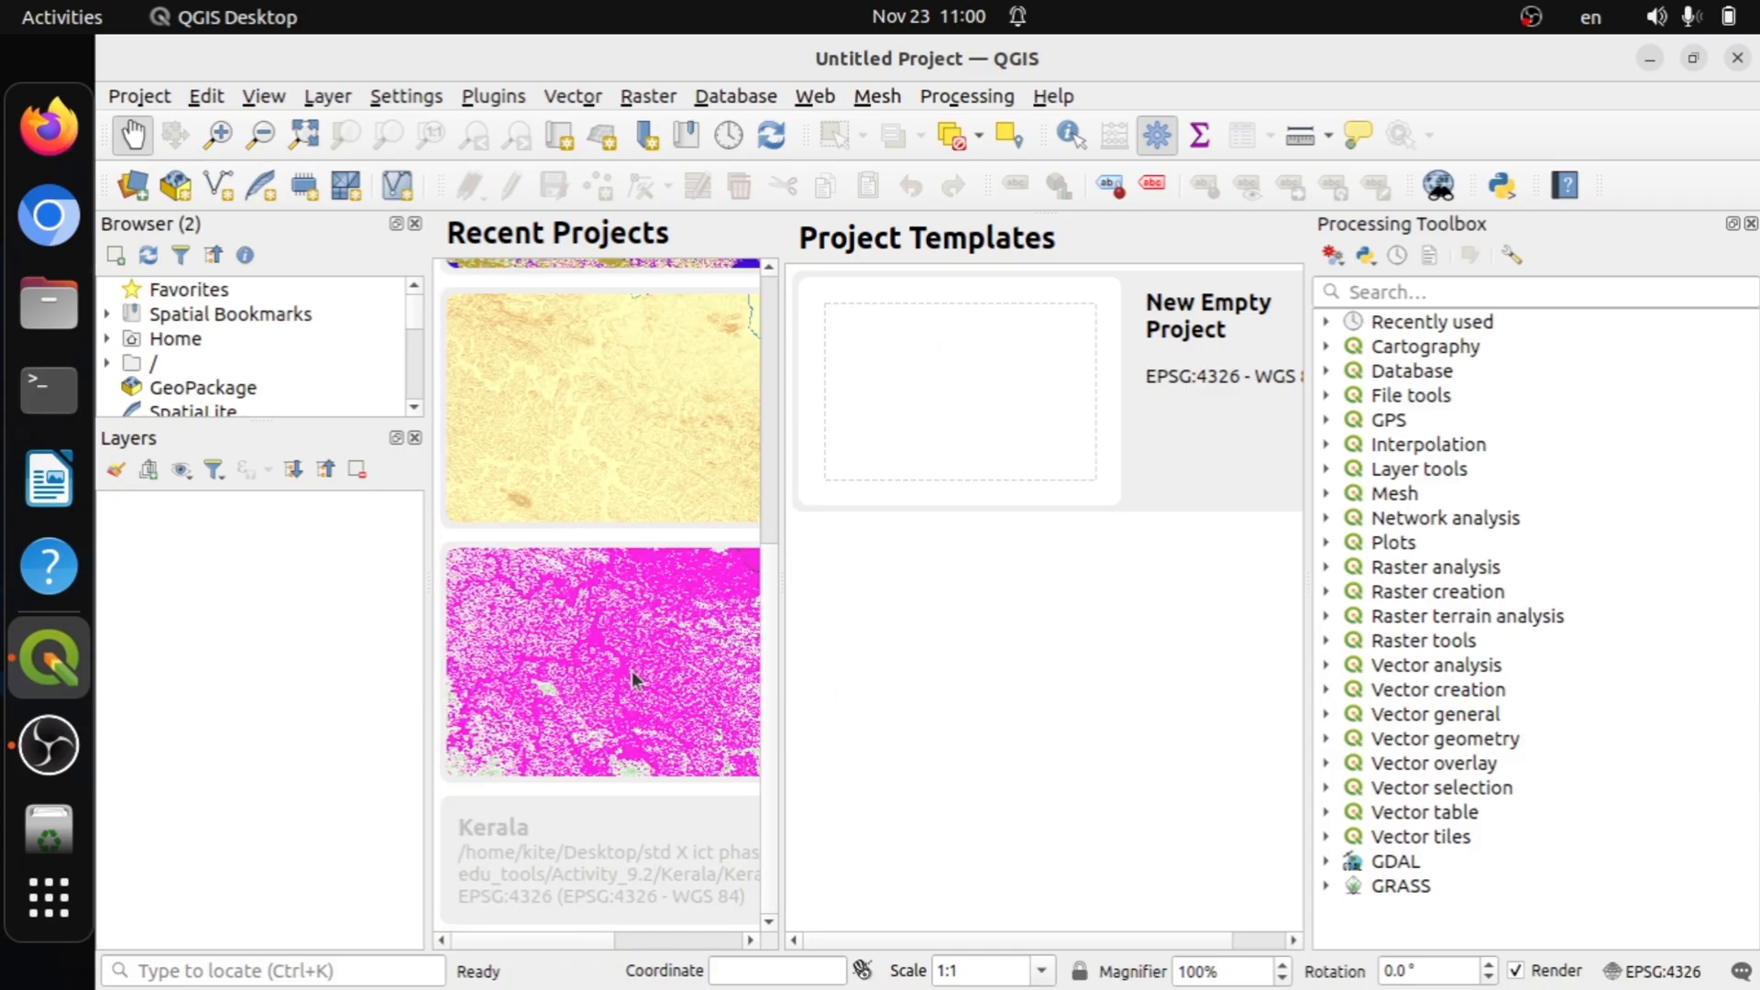
pyautogui.scroll(5, 631, 669)
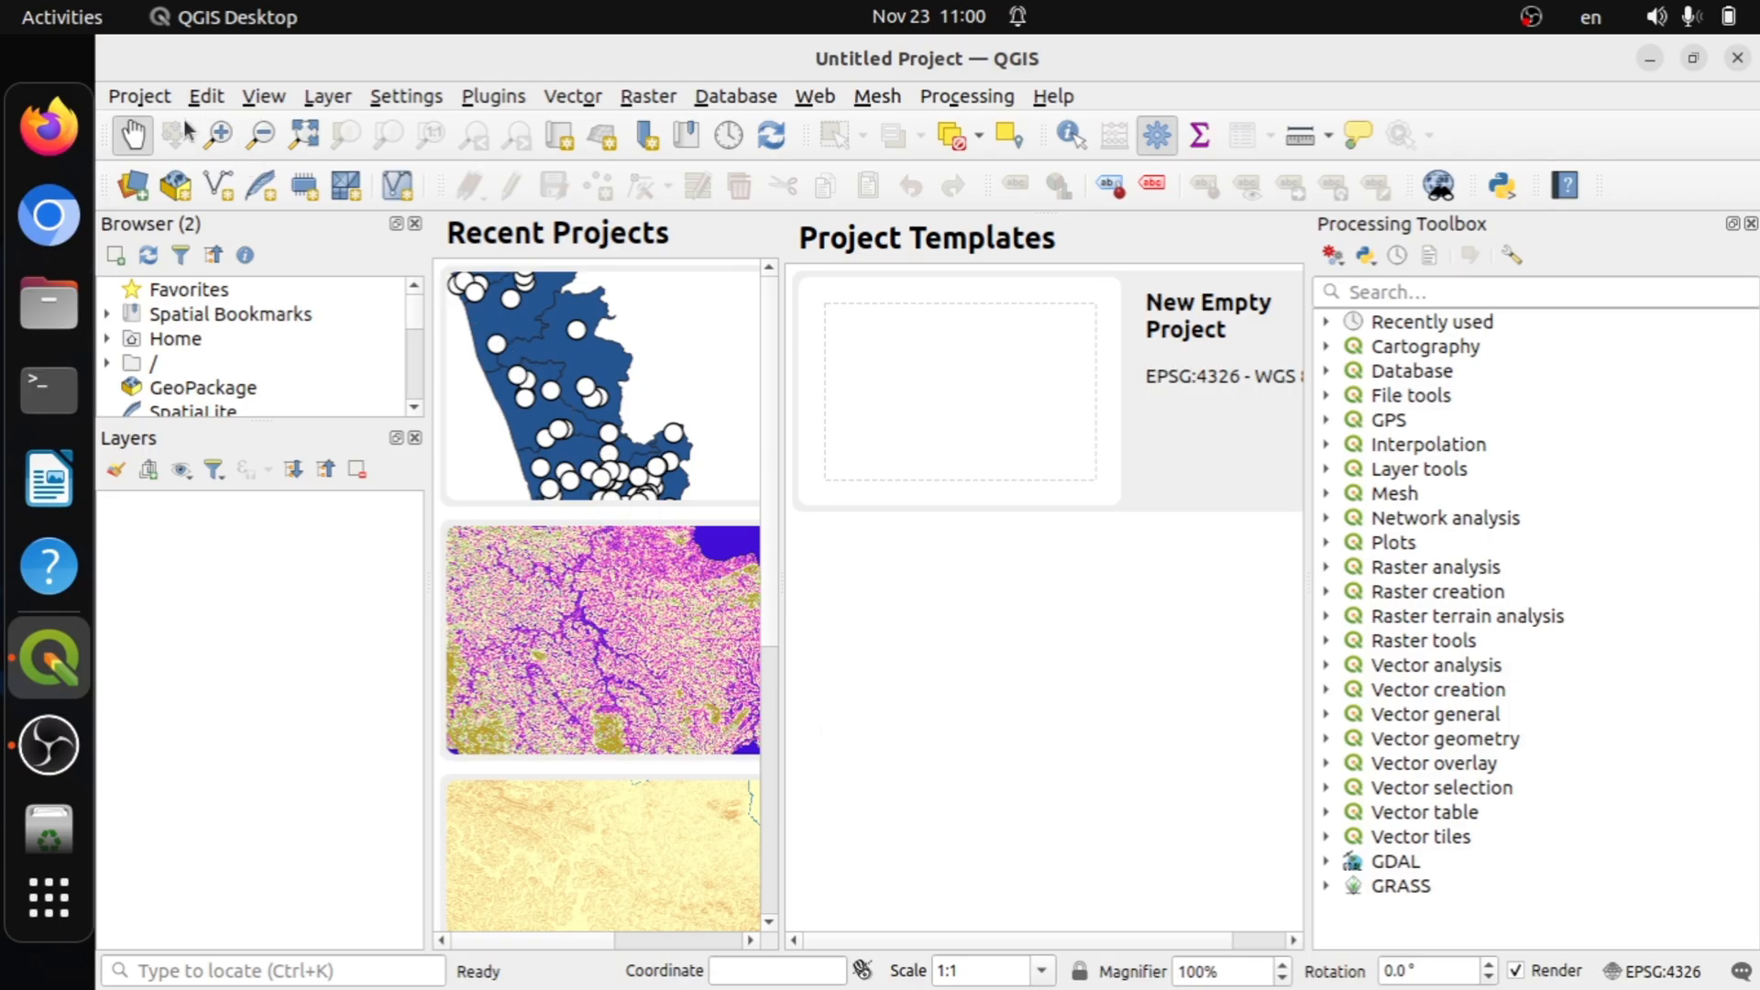
pyautogui.click(147, 96)
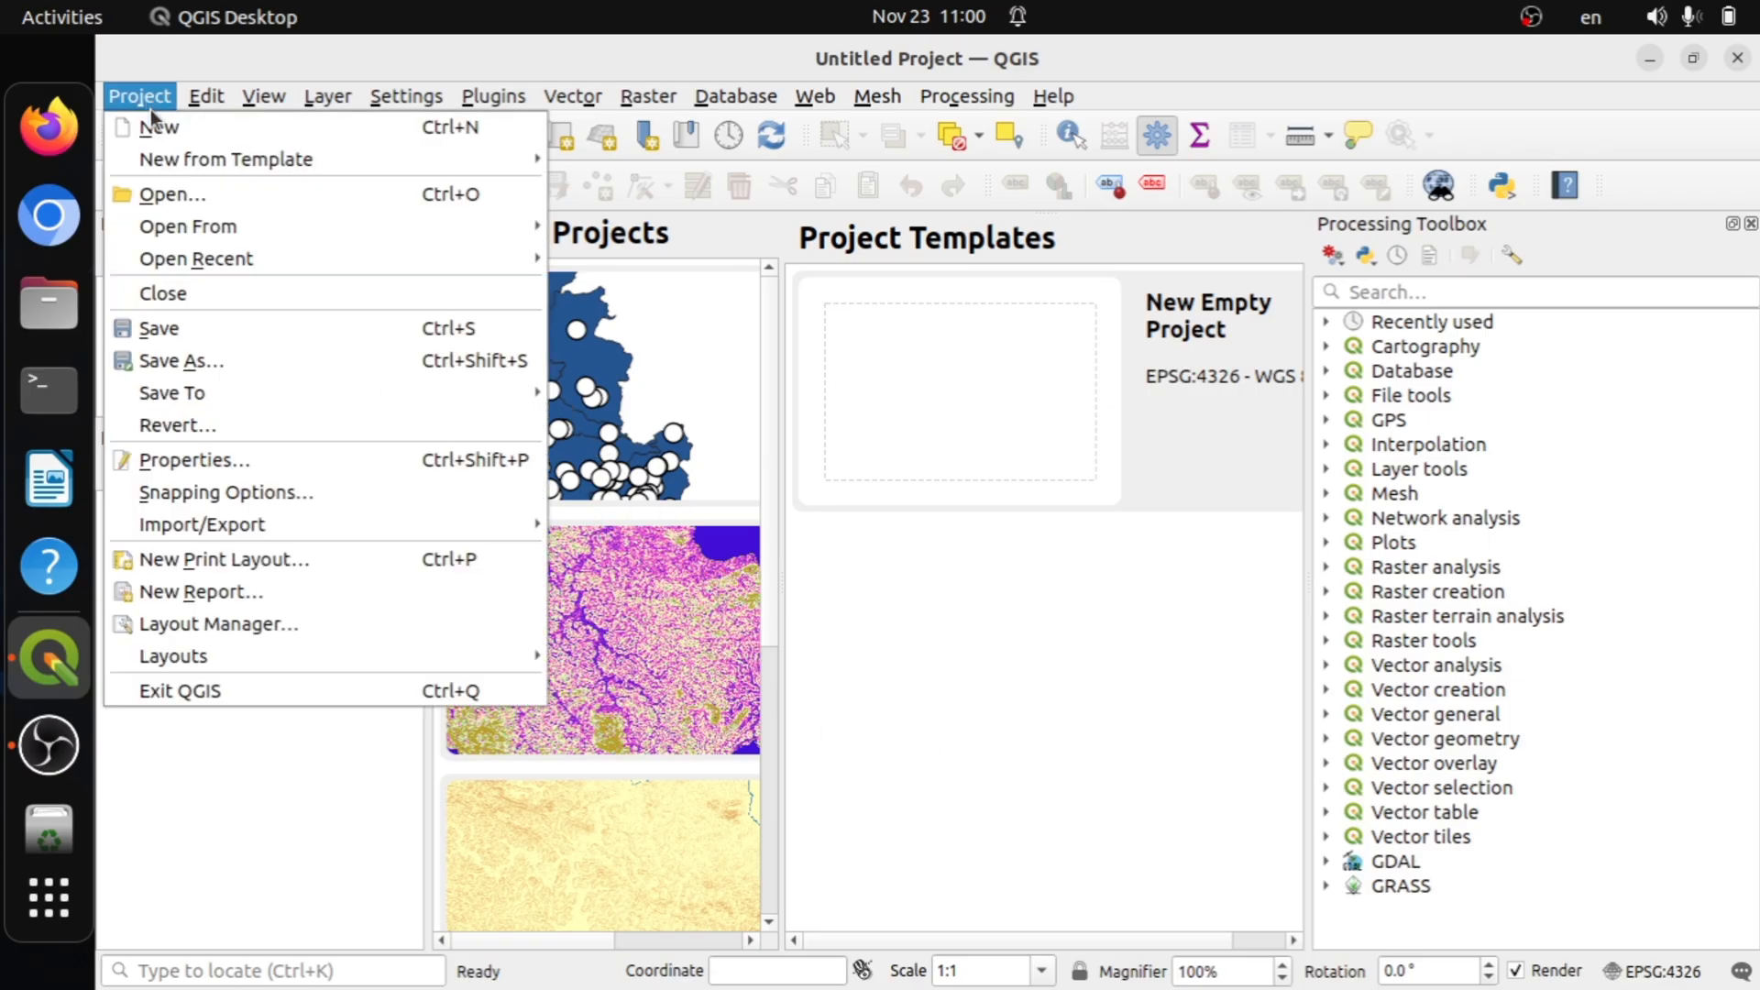
pyautogui.click(158, 126)
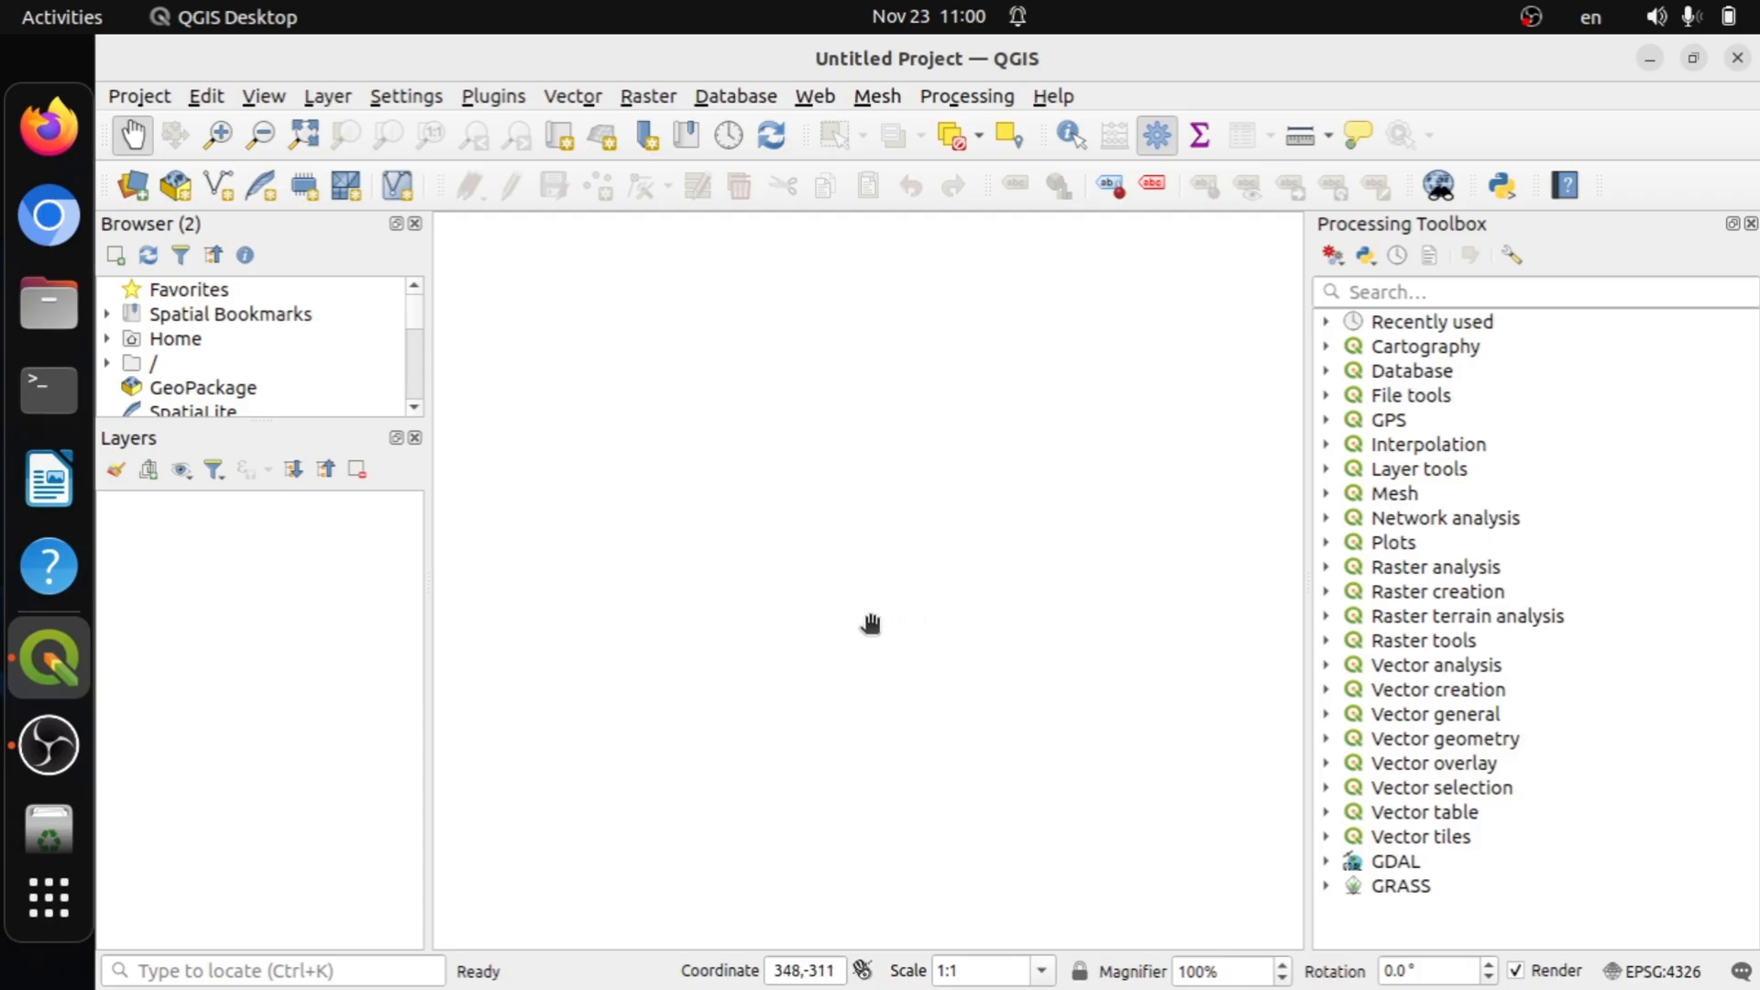
pyautogui.moveTo(853, 629); pyautogui.dragTo(818, 473)
pyautogui.moveTo(825, 615); pyautogui.dragTo(126, 108)
# Open the project Kerala.qgs from the School_Resources/Class_10/QGIS folder.
pyautogui.click(147, 96)
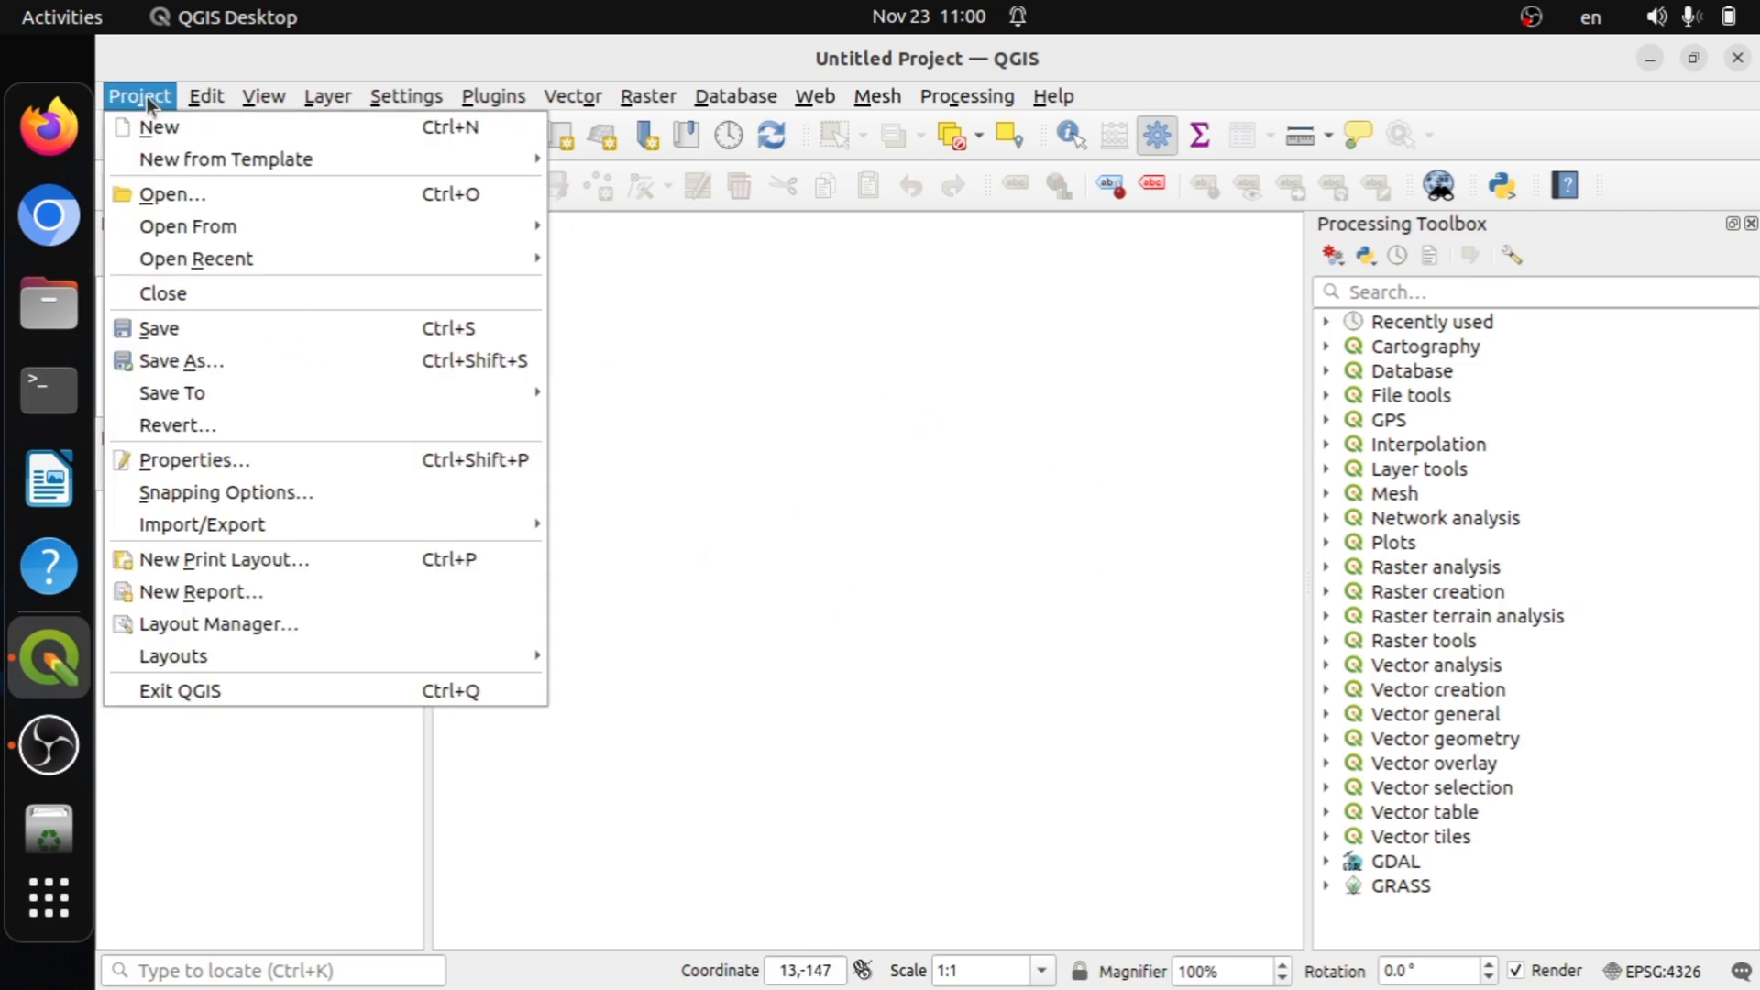
pyautogui.click(202, 196)
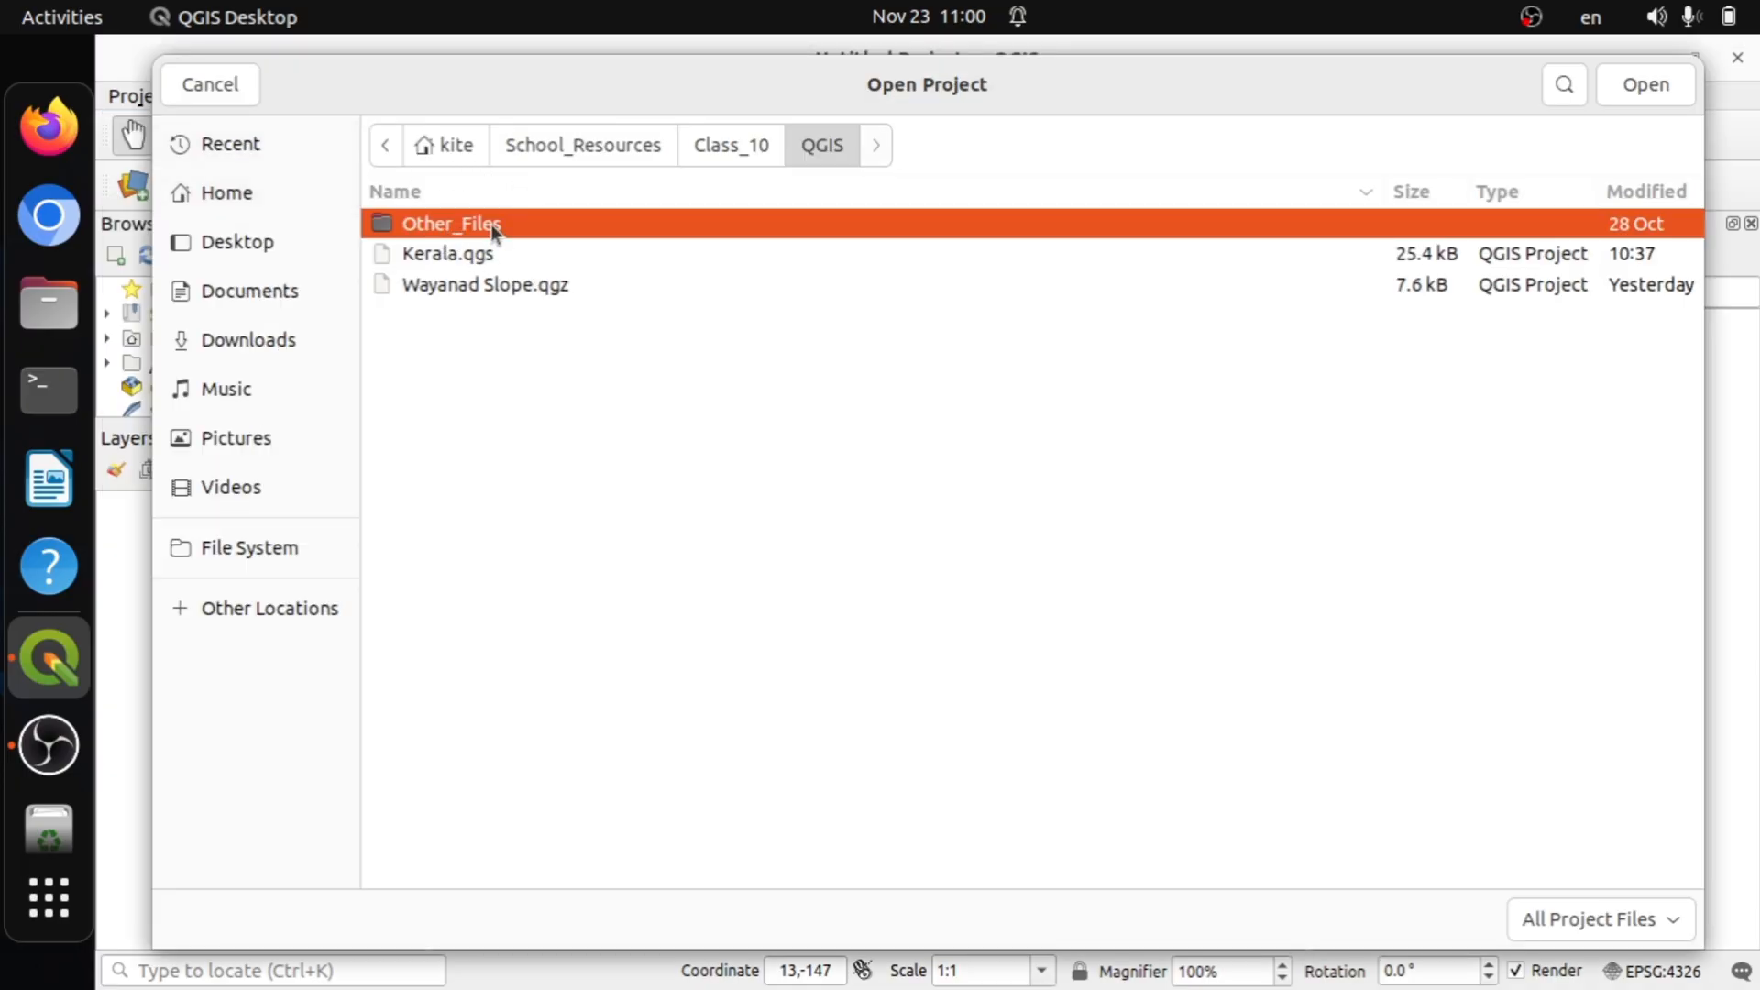
pyautogui.click(563, 143)
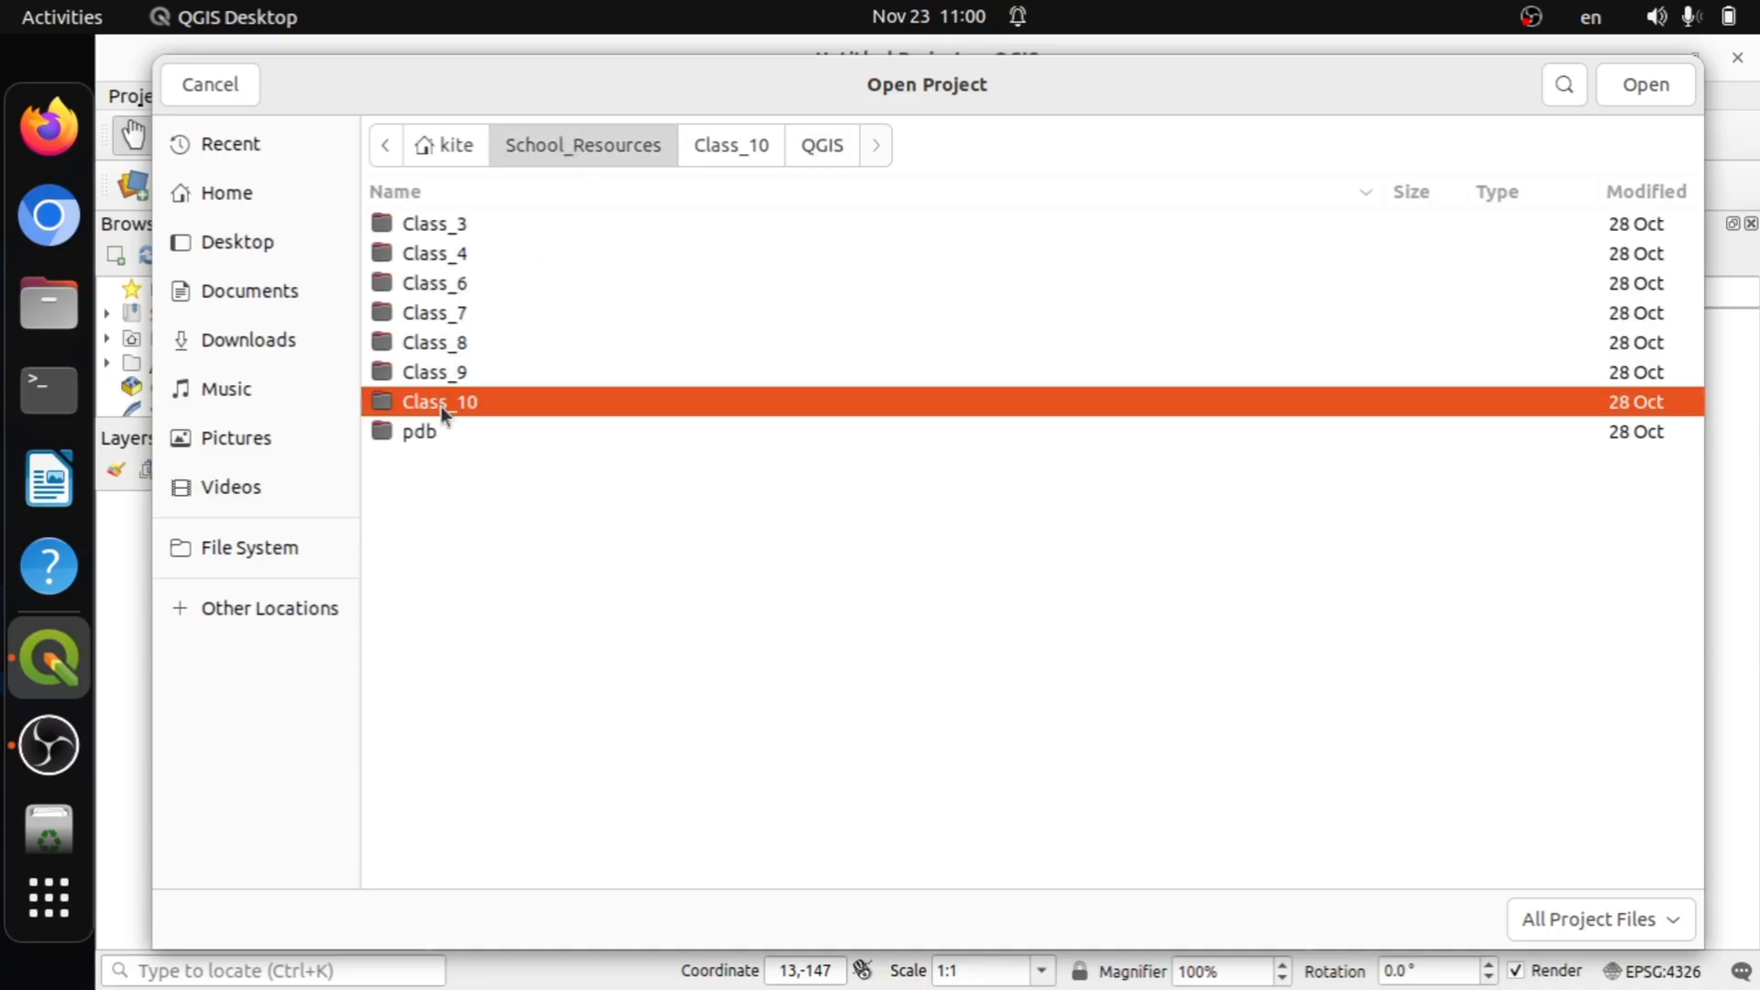
pyautogui.doubleClick(571, 381)
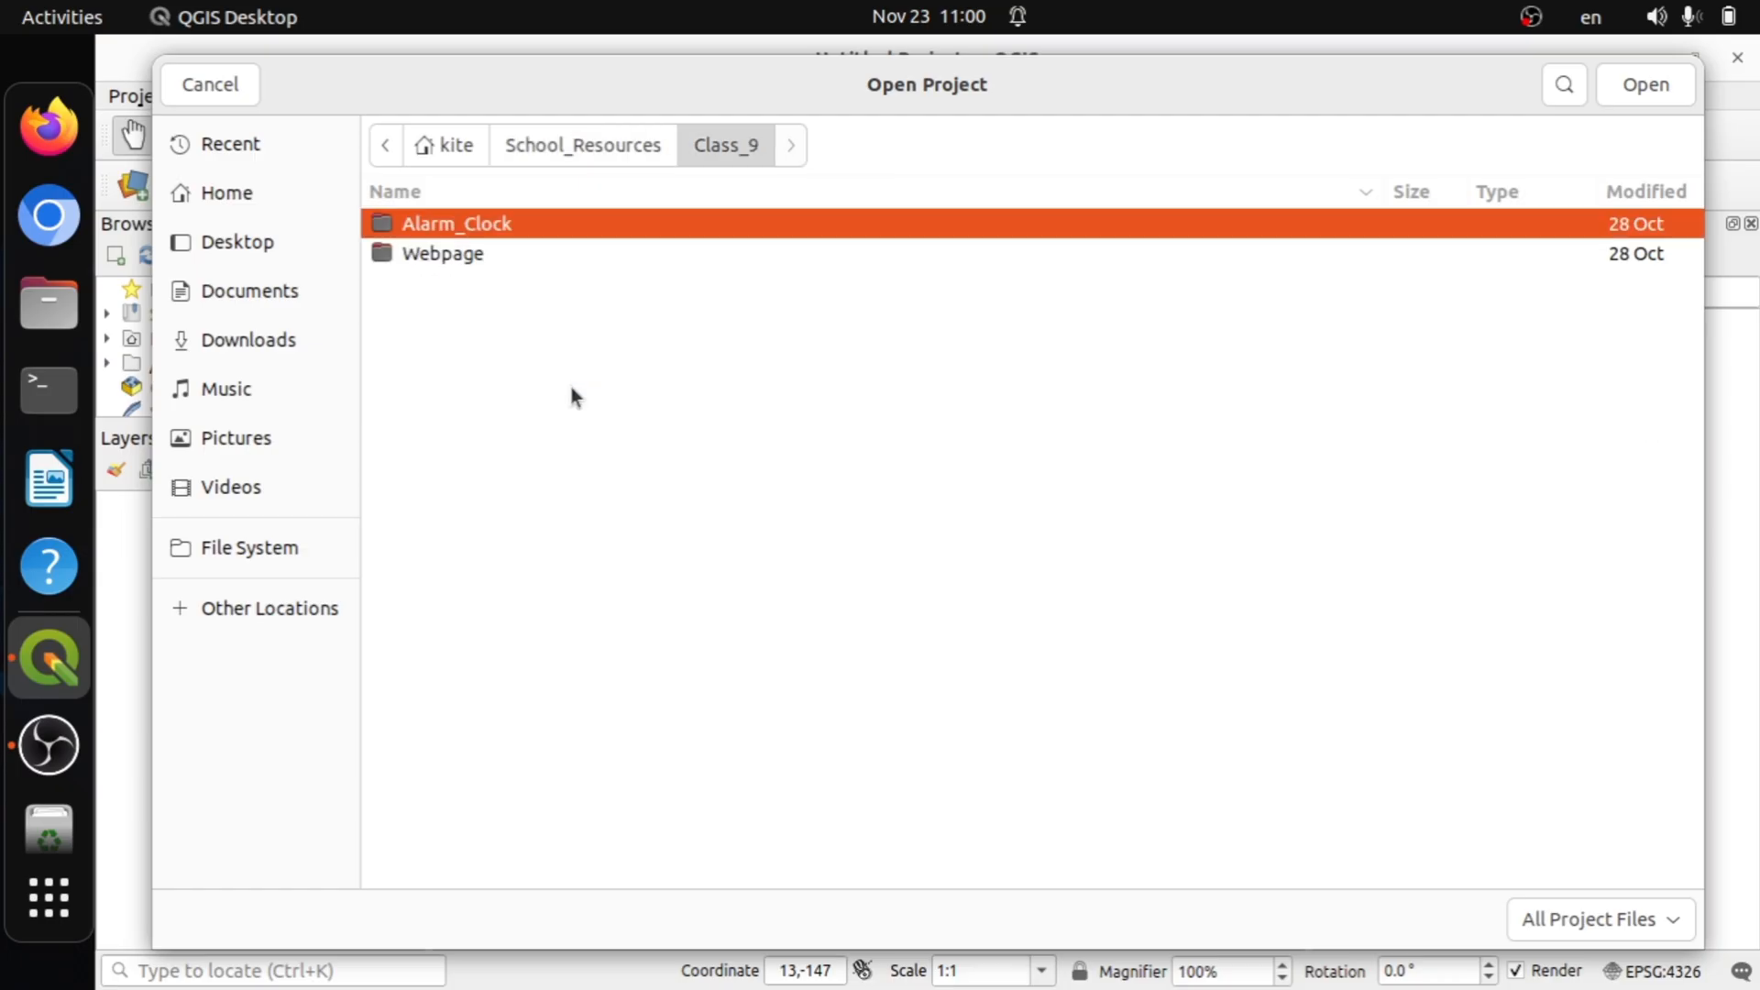
pyautogui.click(602, 156)
pyautogui.click(518, 402)
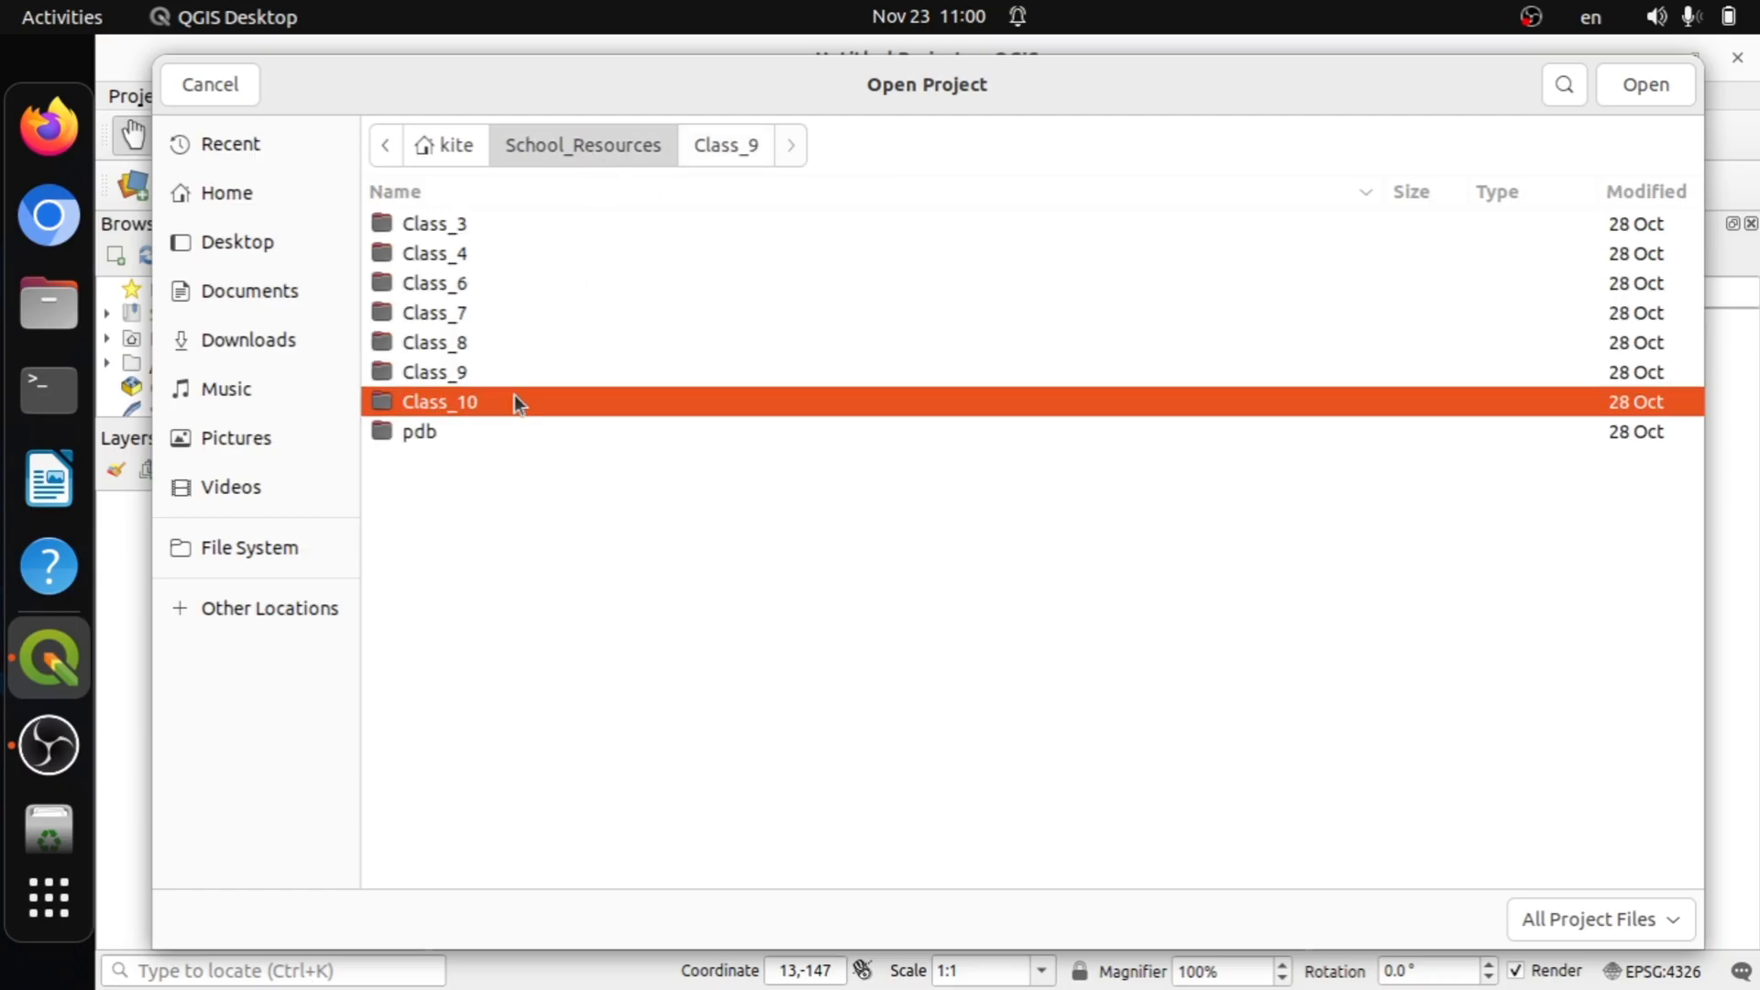
pyautogui.doubleClick(517, 402)
pyautogui.doubleClick(458, 287)
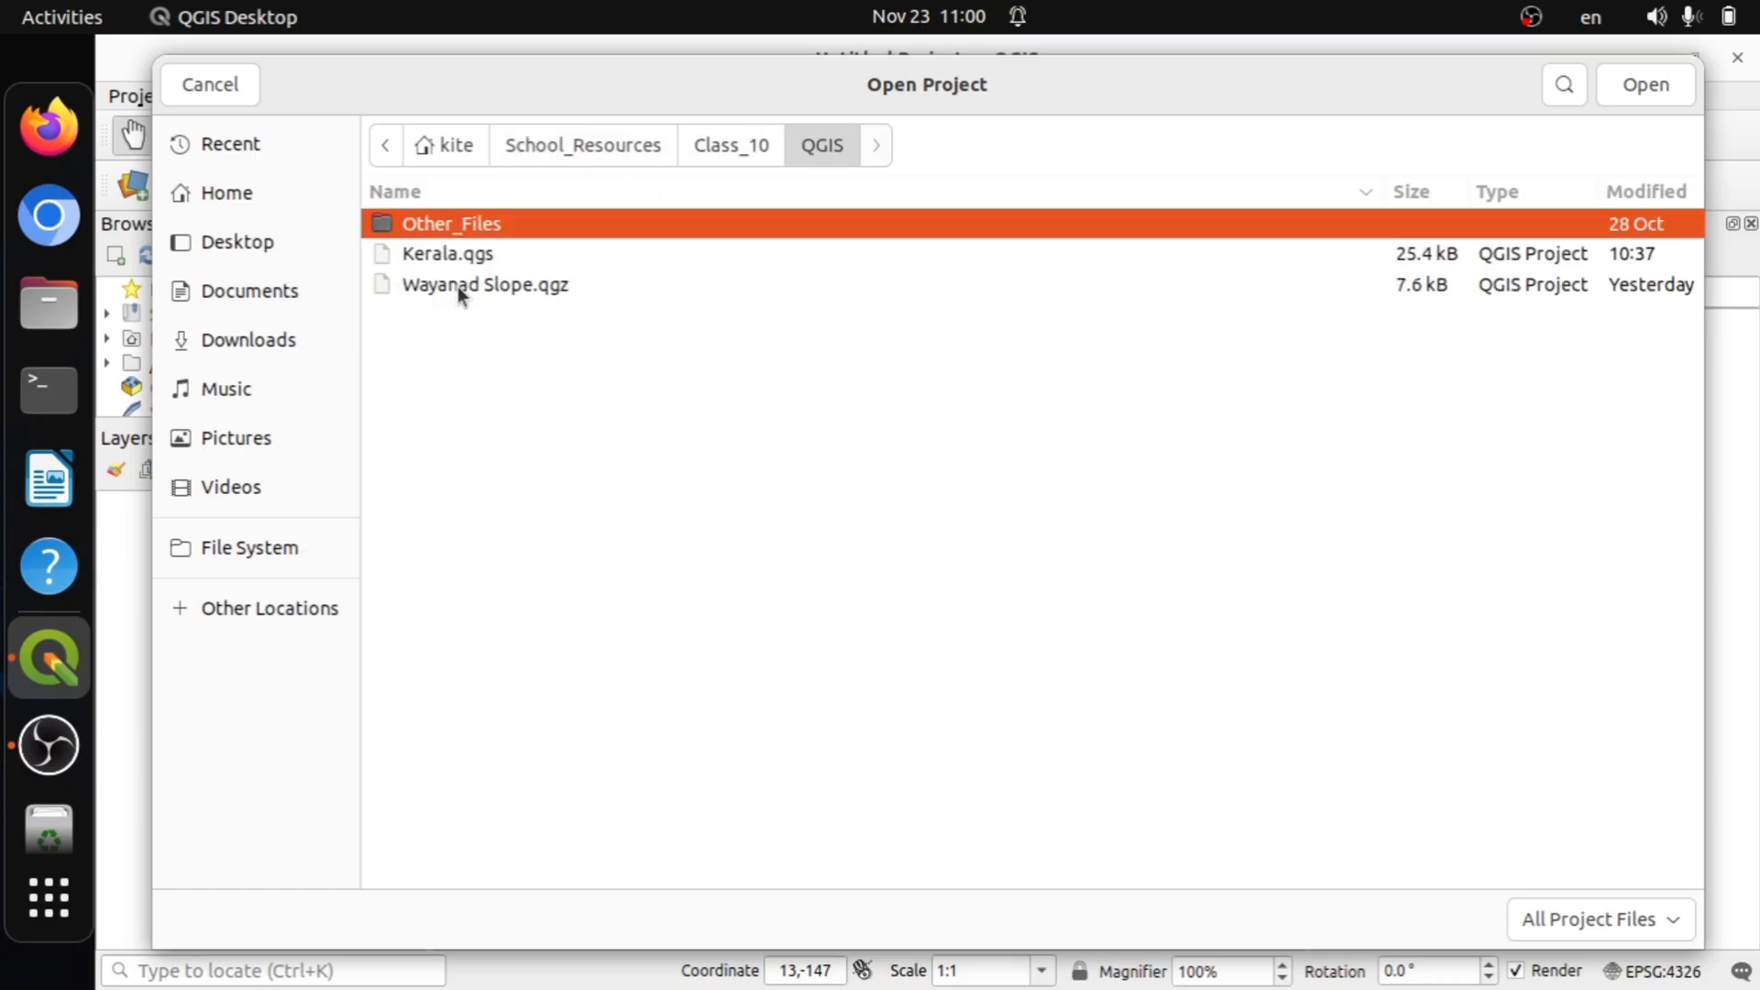
pyautogui.click(470, 255)
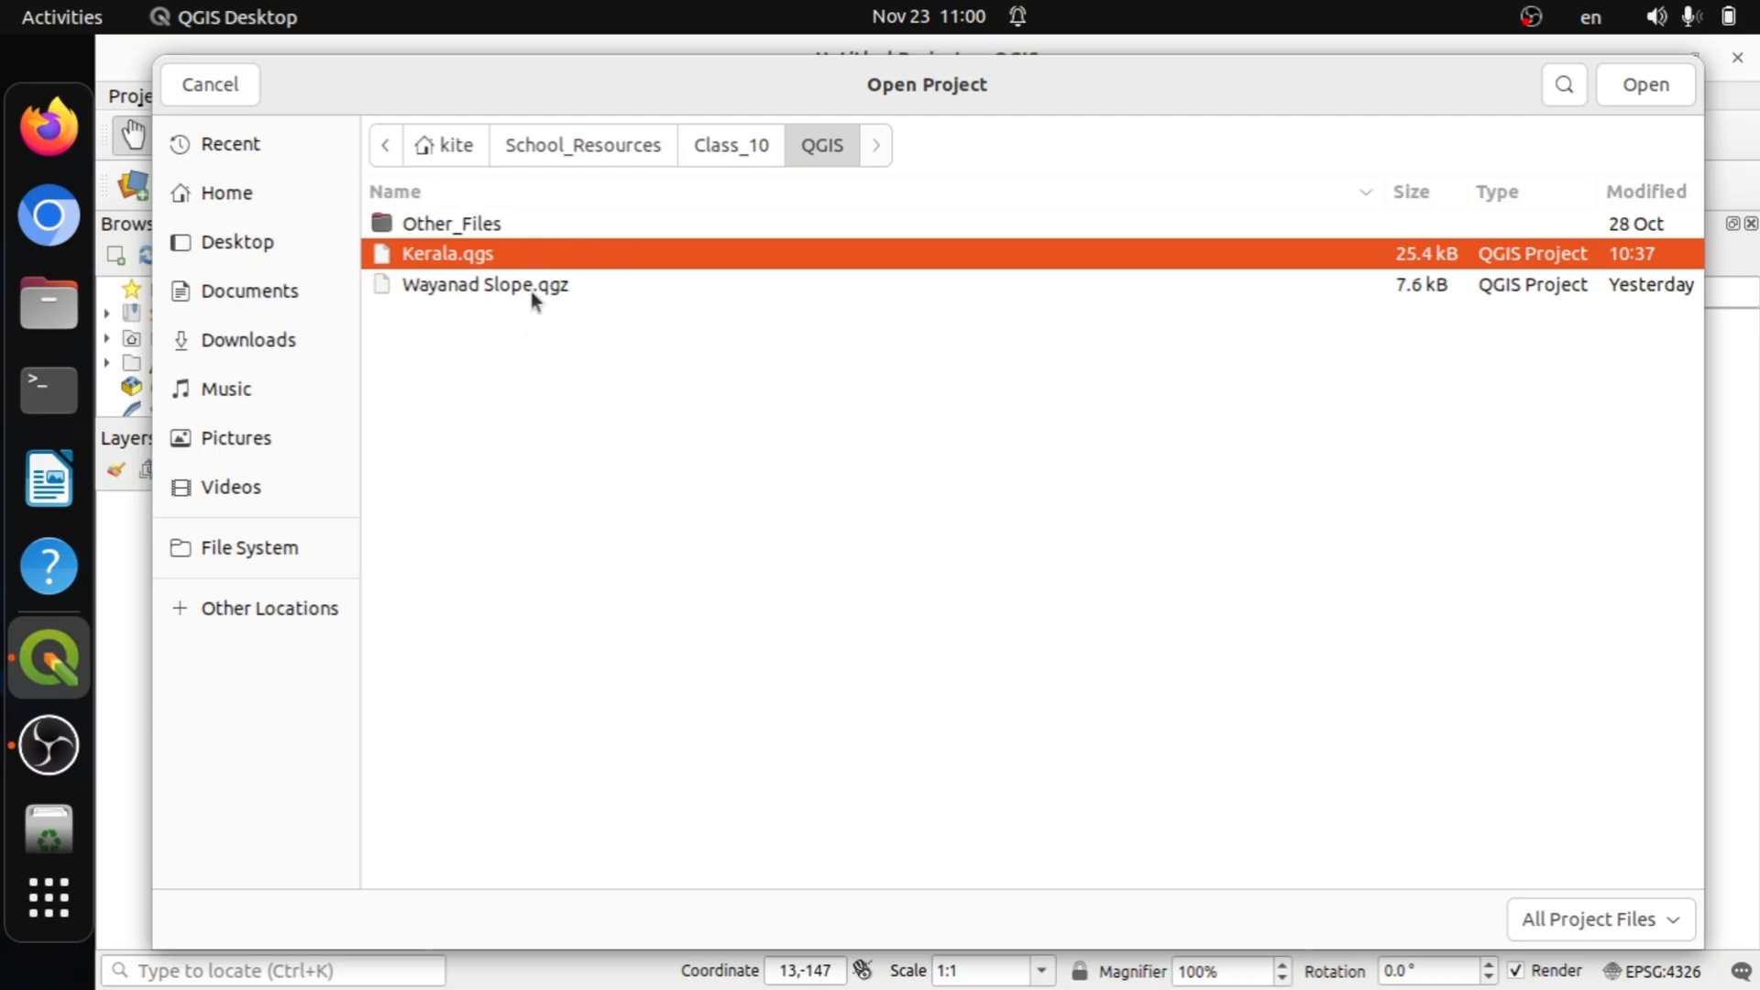
pyautogui.click(1658, 95)
pyautogui.moveTo(750, 552); pyautogui.dragTo(731, 547)
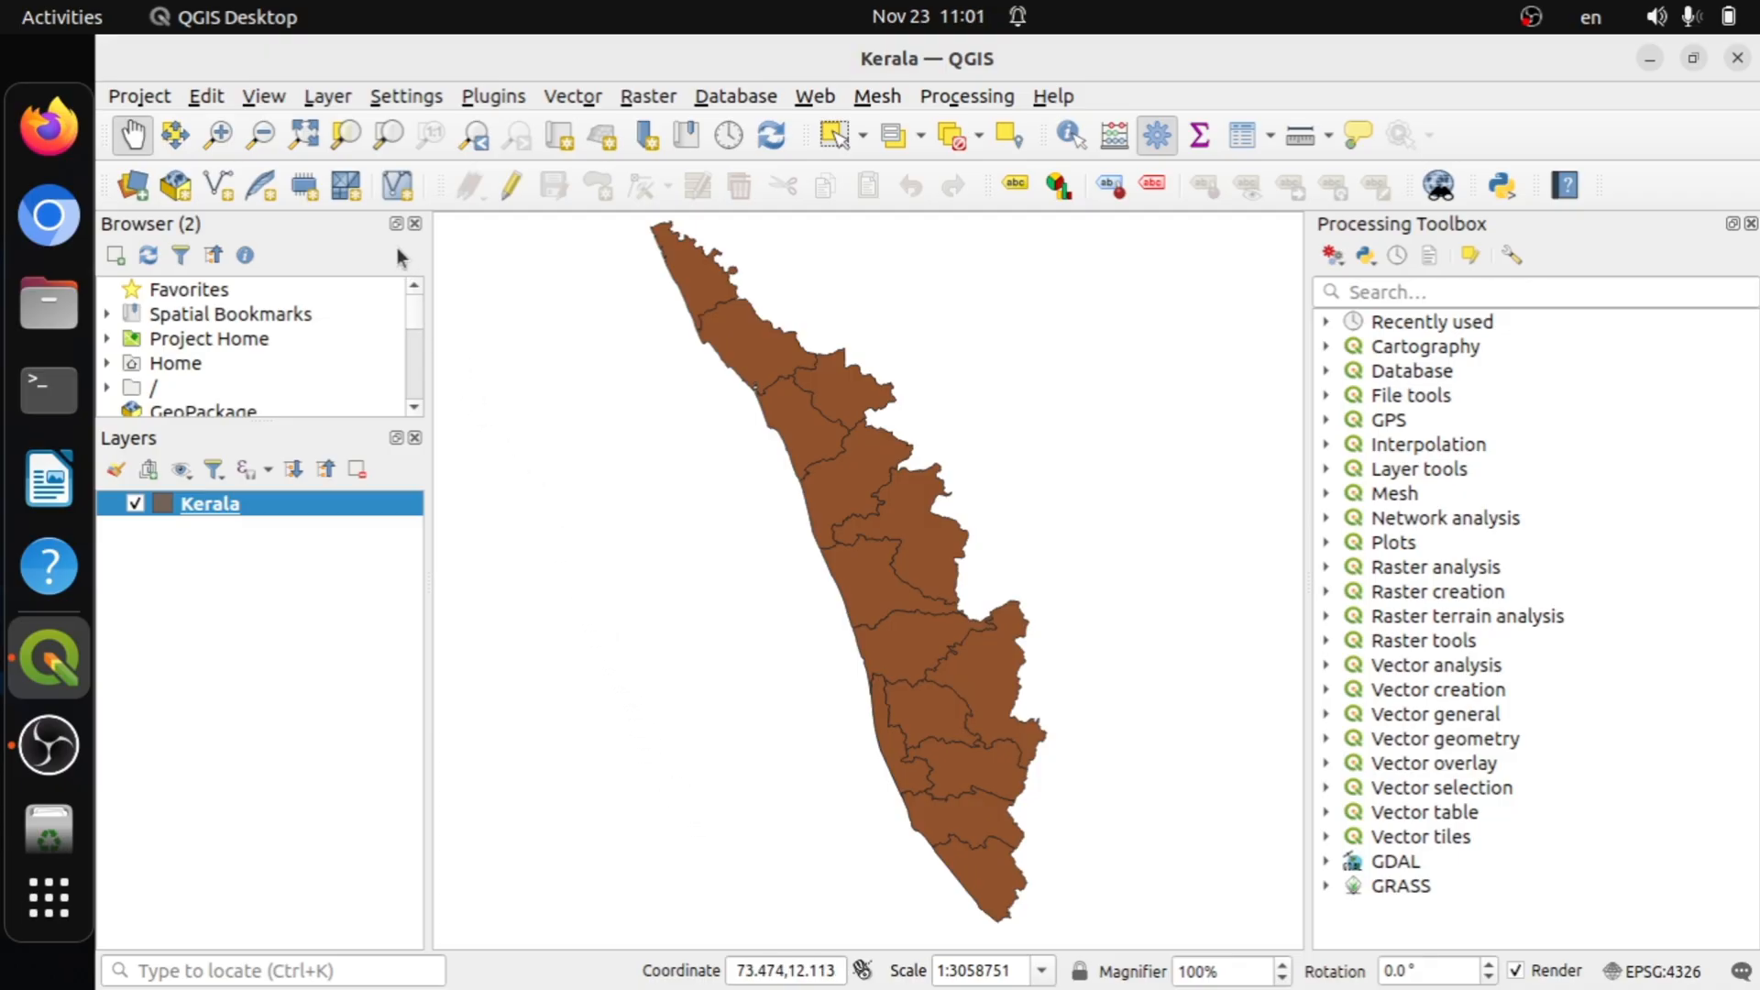
# Start adding a delimited text layer with kerala_landslides.csv from School_Resources/Class_10/QGIS as its source file.
pyautogui.click(323, 96)
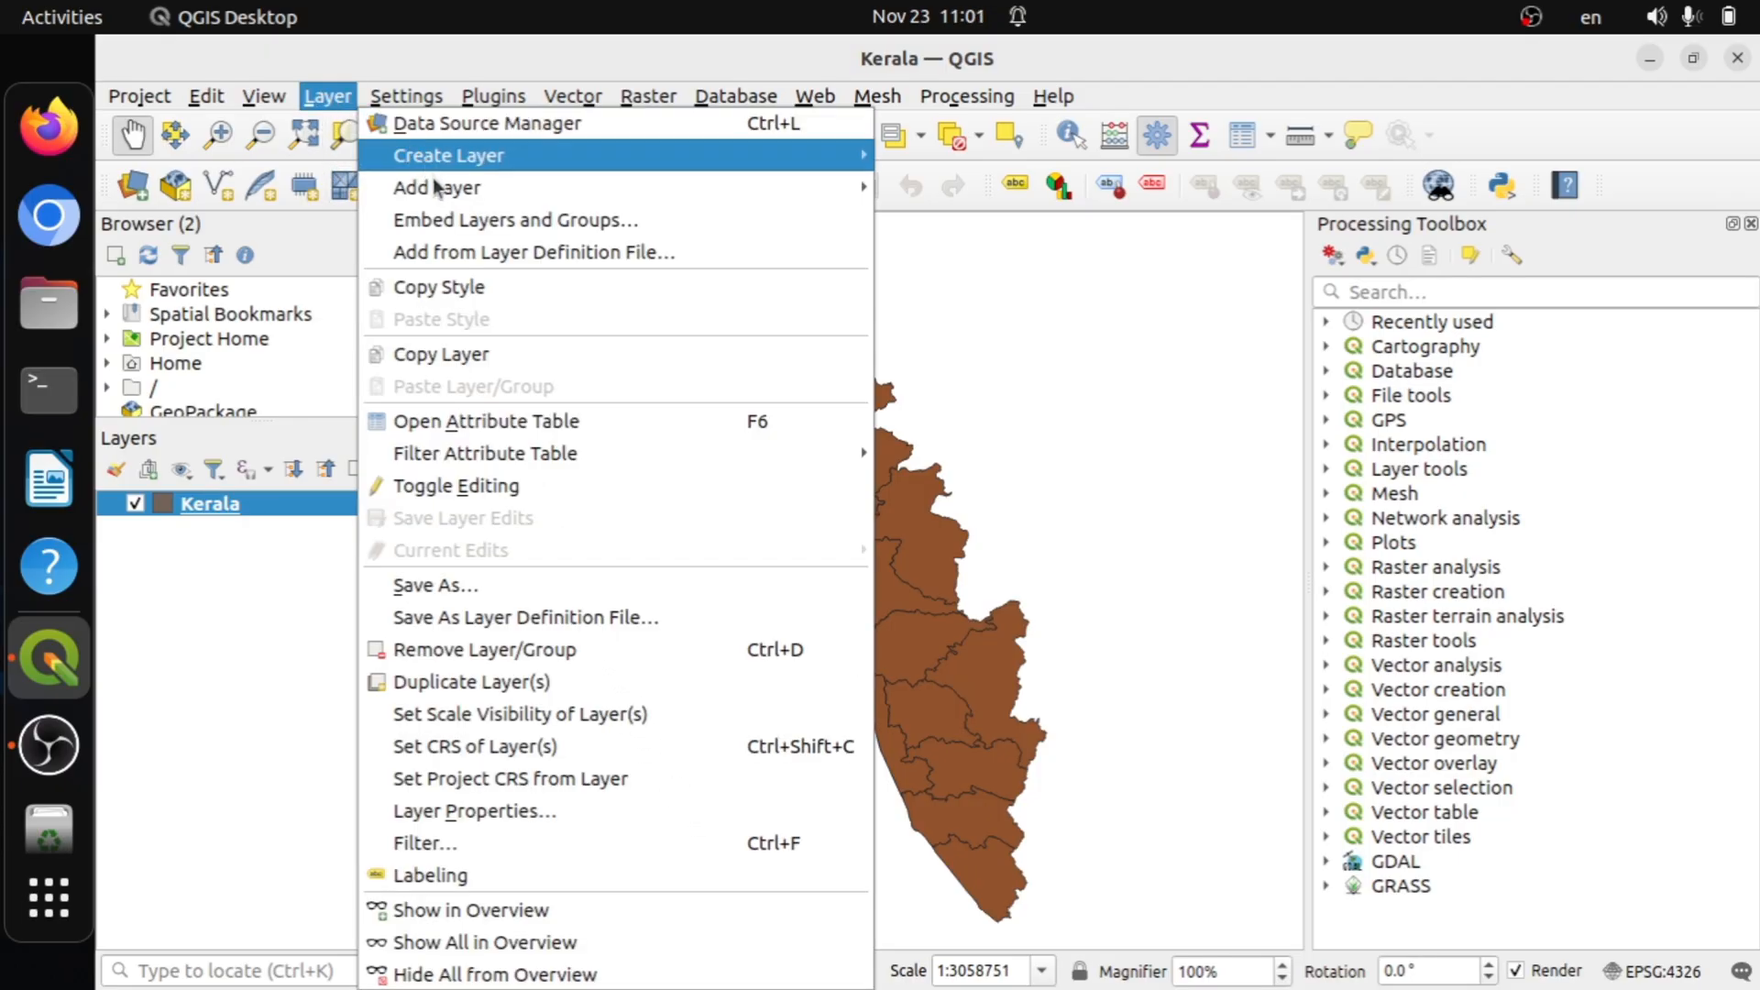
pyautogui.moveTo(837, 192)
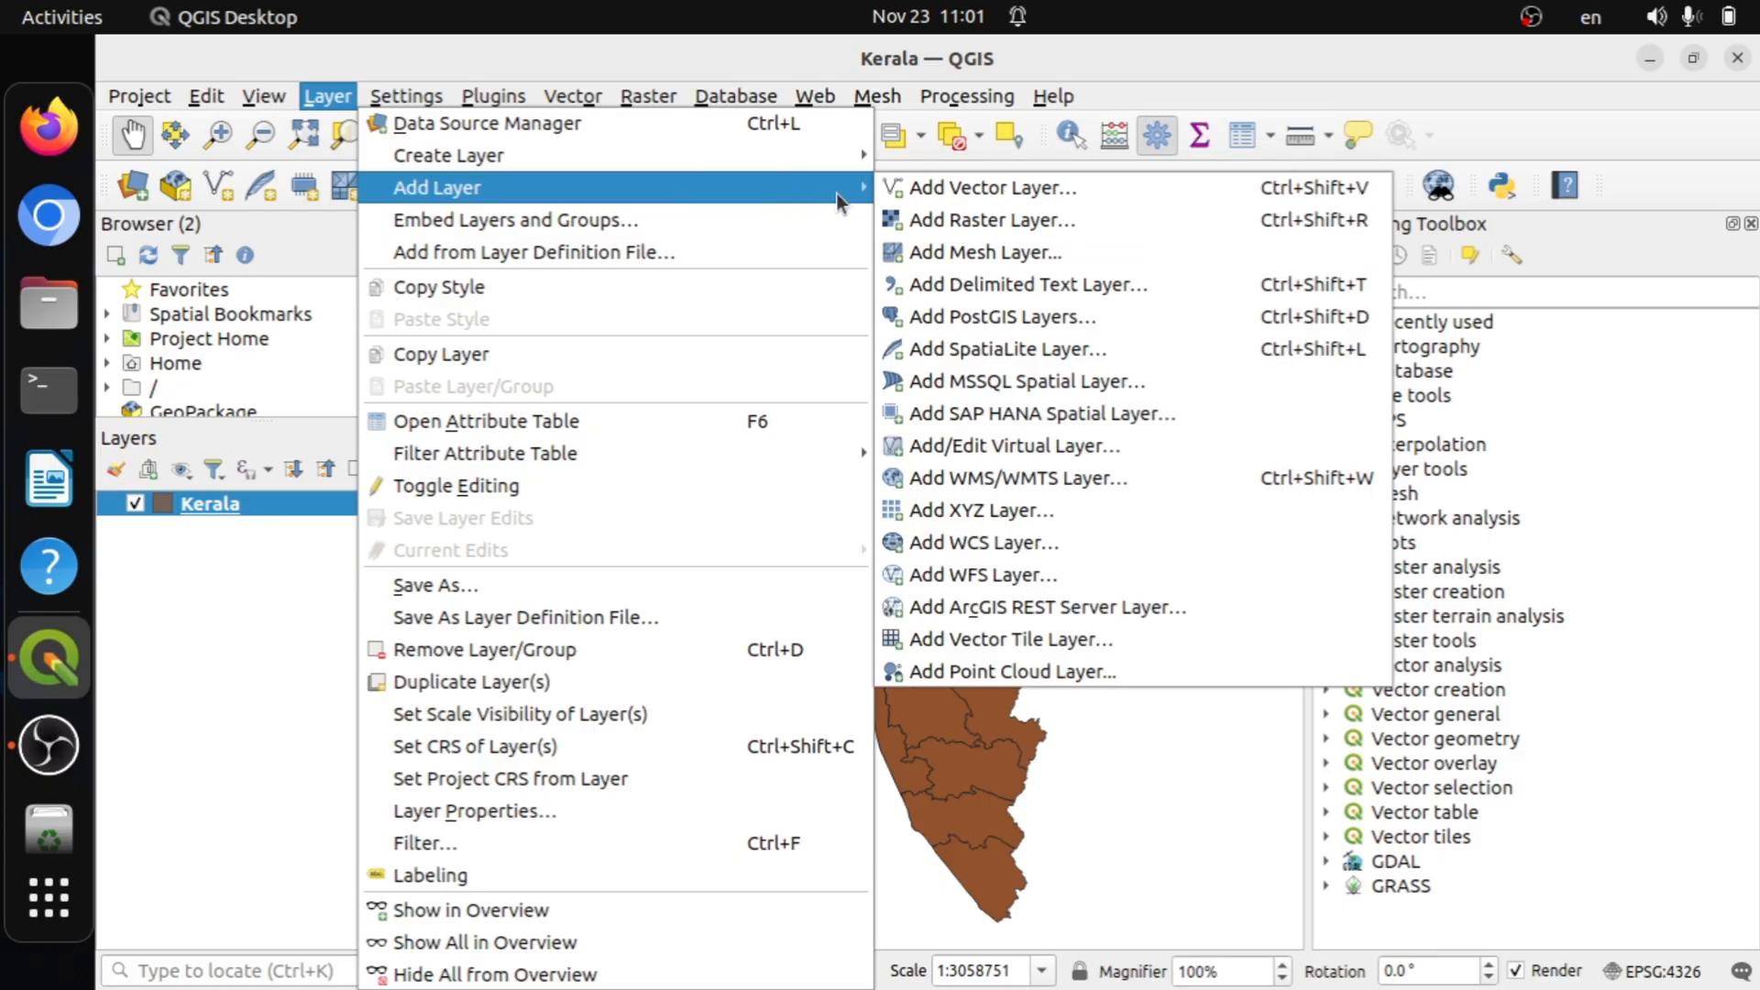
pyautogui.click(1003, 286)
pyautogui.moveTo(717, 78); pyautogui.dragTo(721, 66)
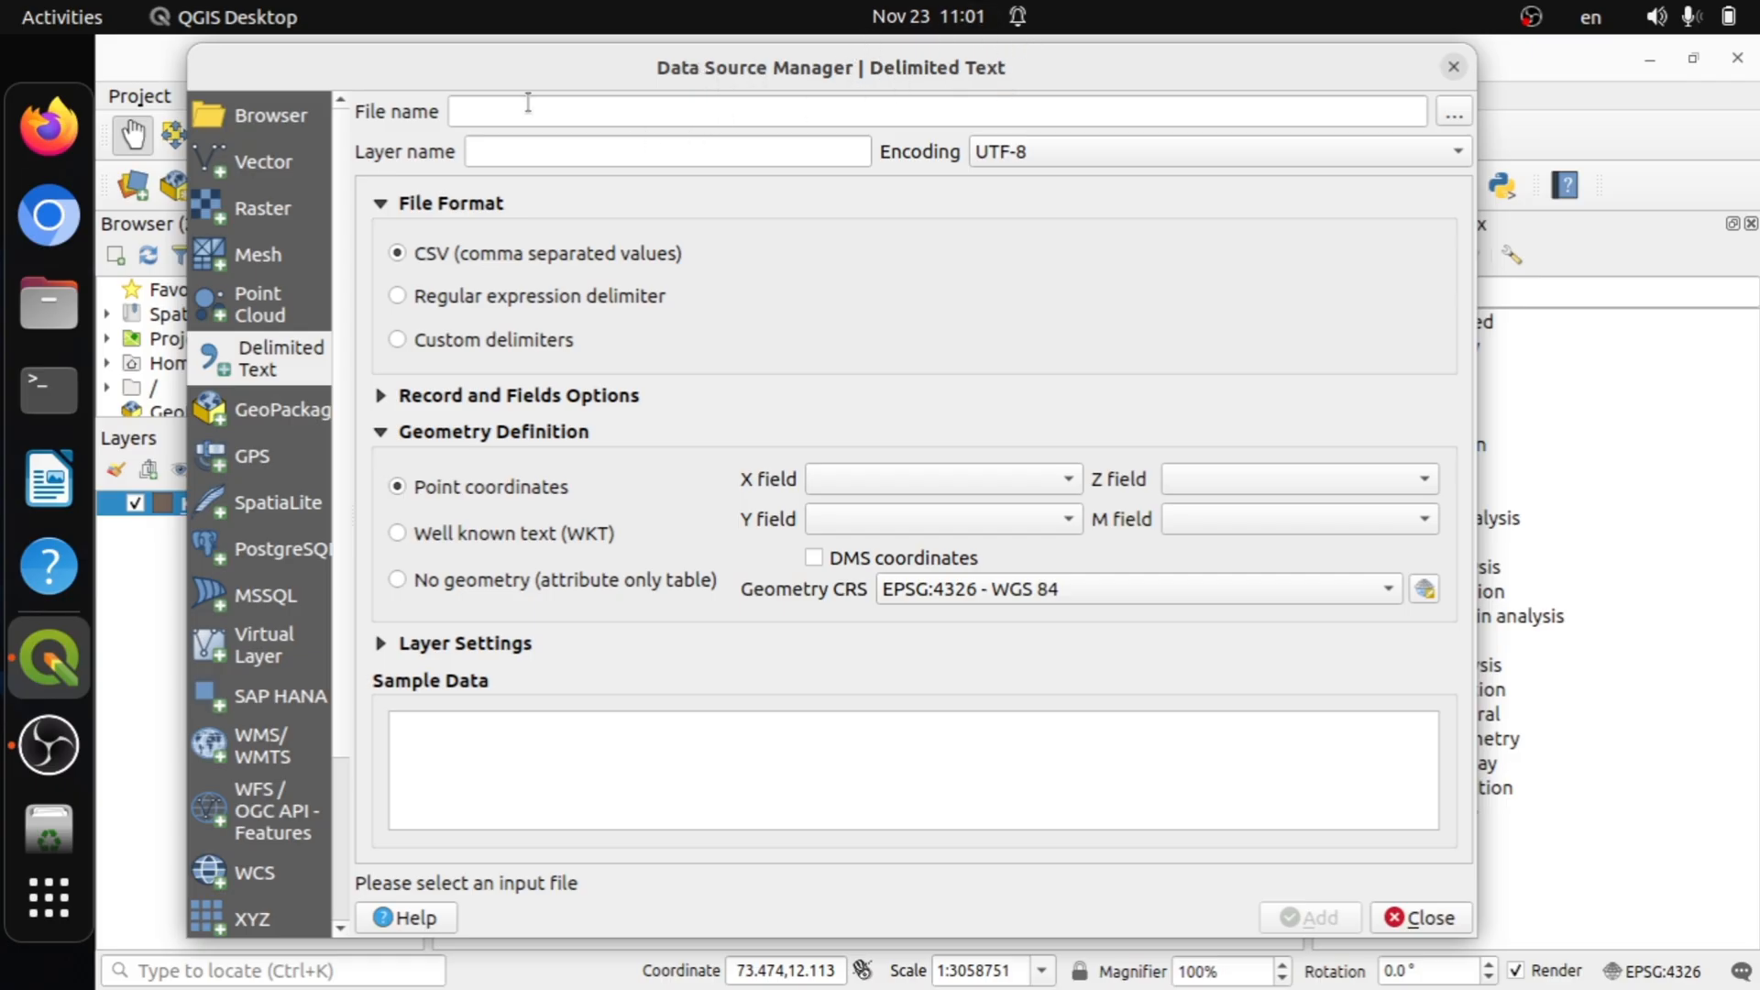
pyautogui.click(1456, 115)
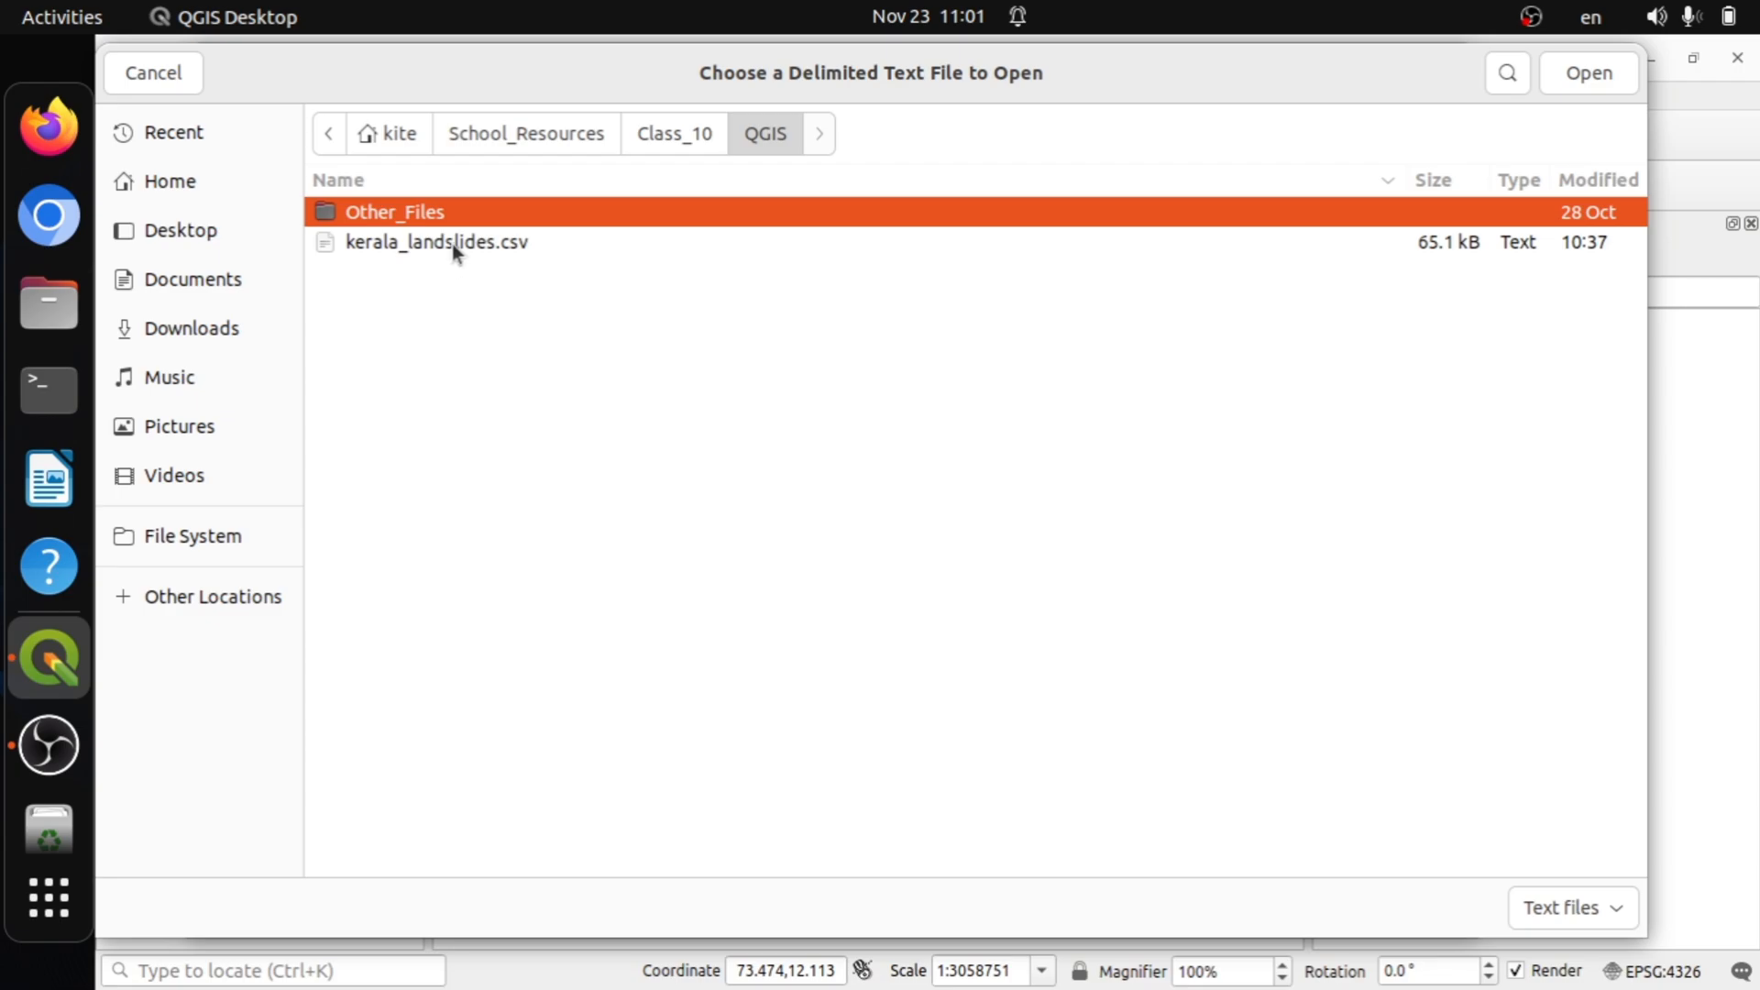
pyautogui.click(410, 143)
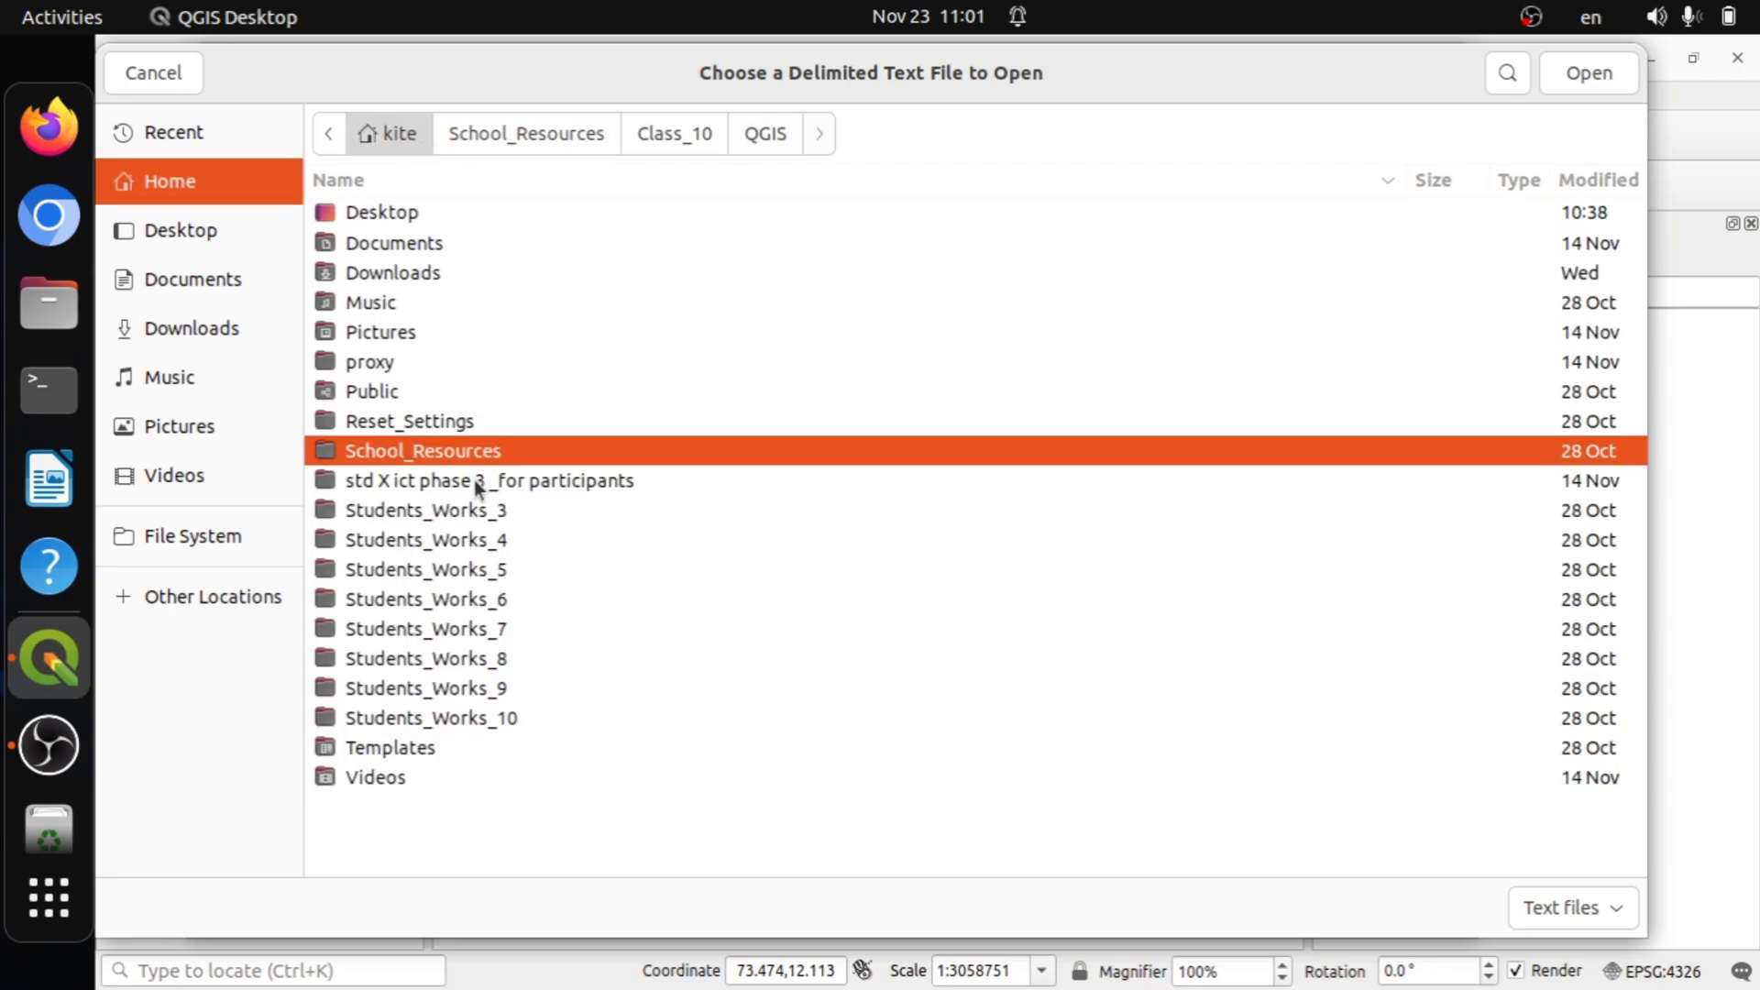
pyautogui.doubleClick(447, 449)
pyautogui.doubleClick(424, 395)
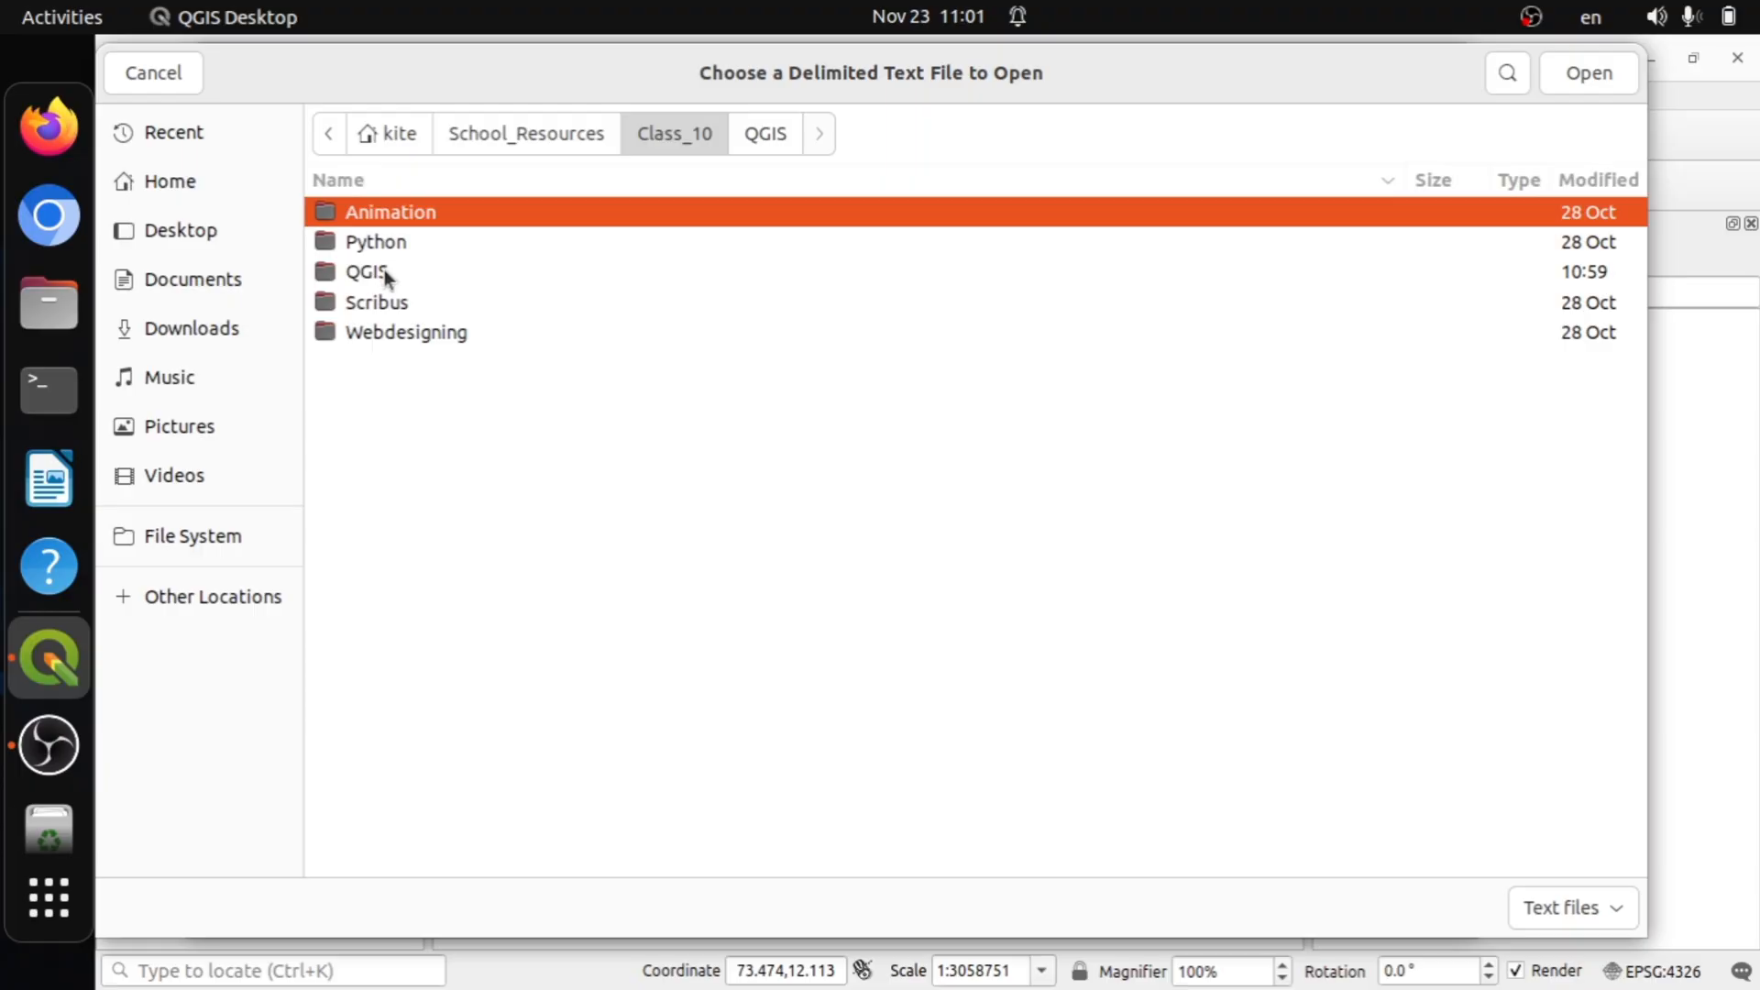
pyautogui.doubleClick(384, 273)
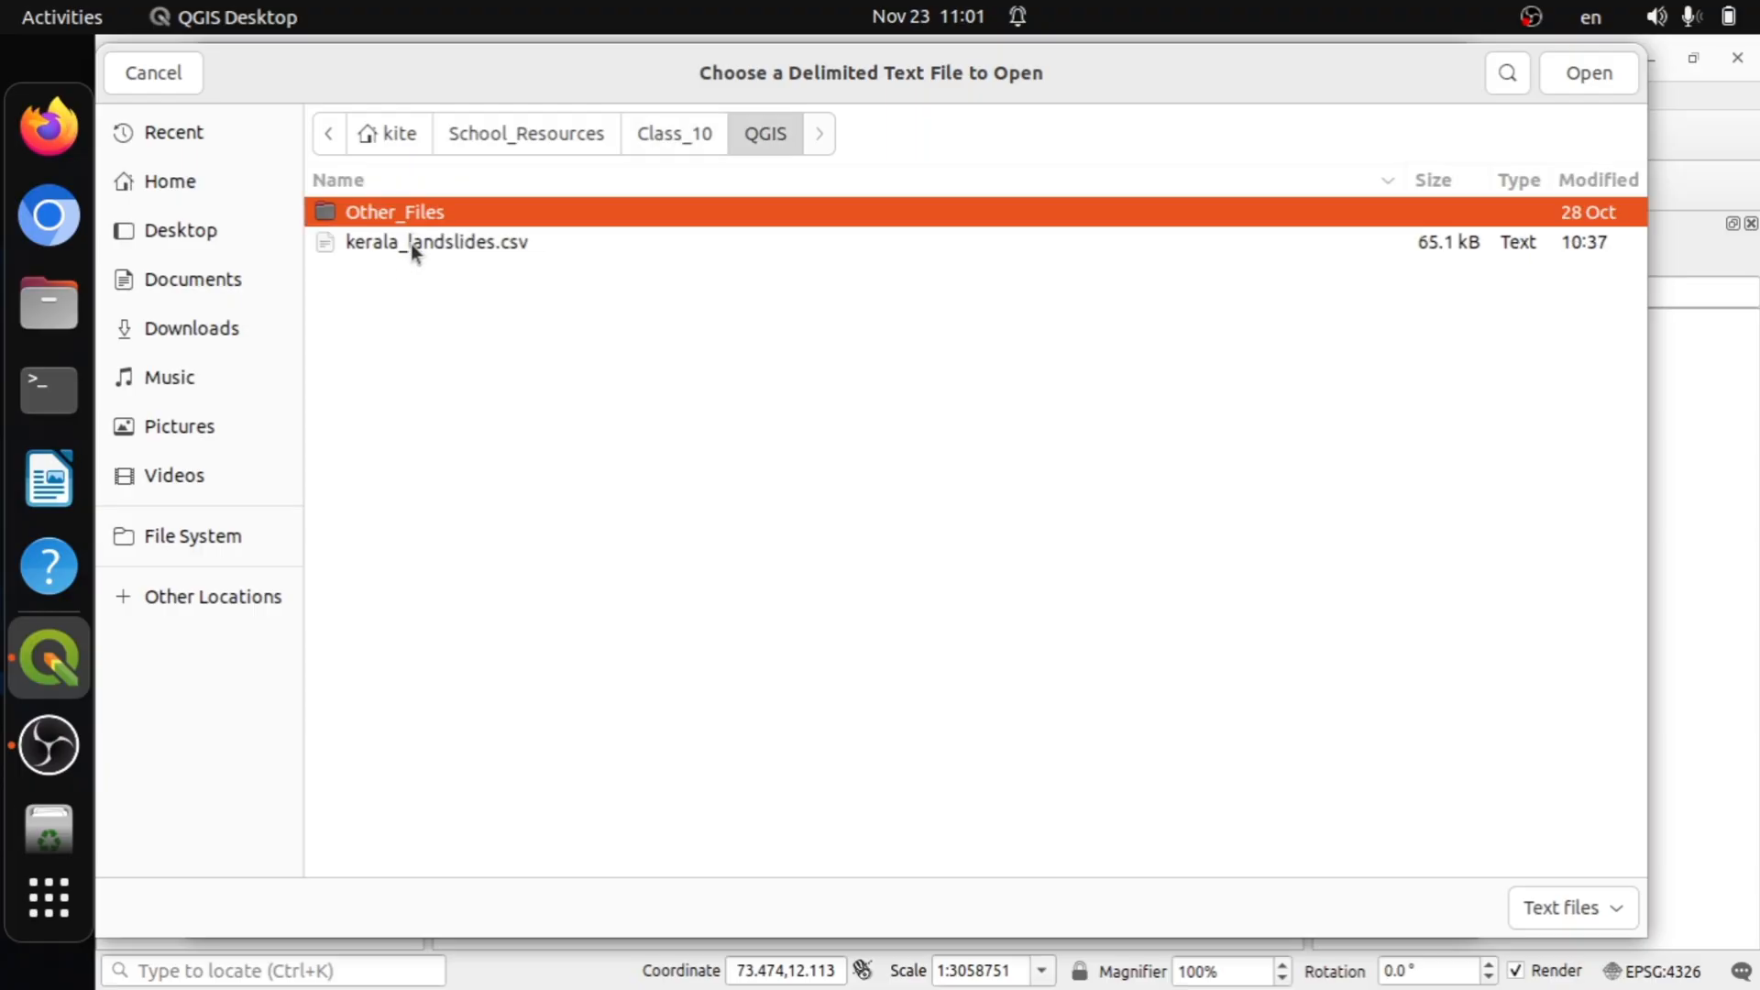
pyautogui.click(411, 244)
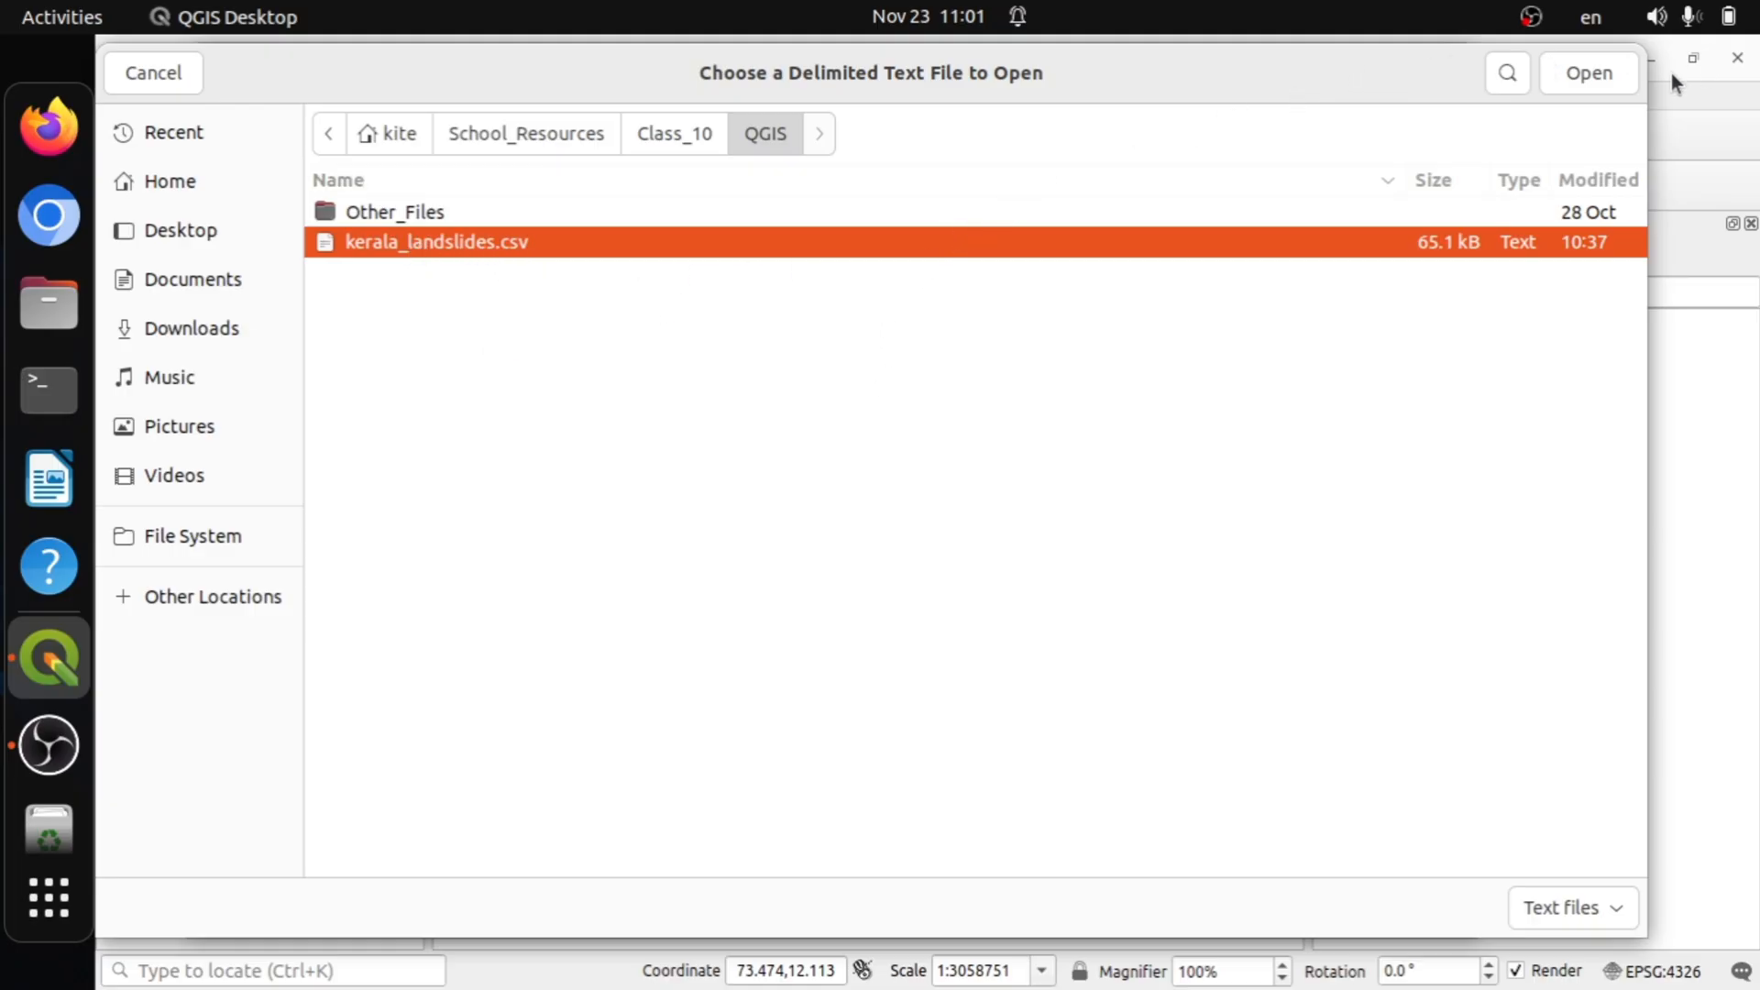
pyautogui.click(1606, 73)
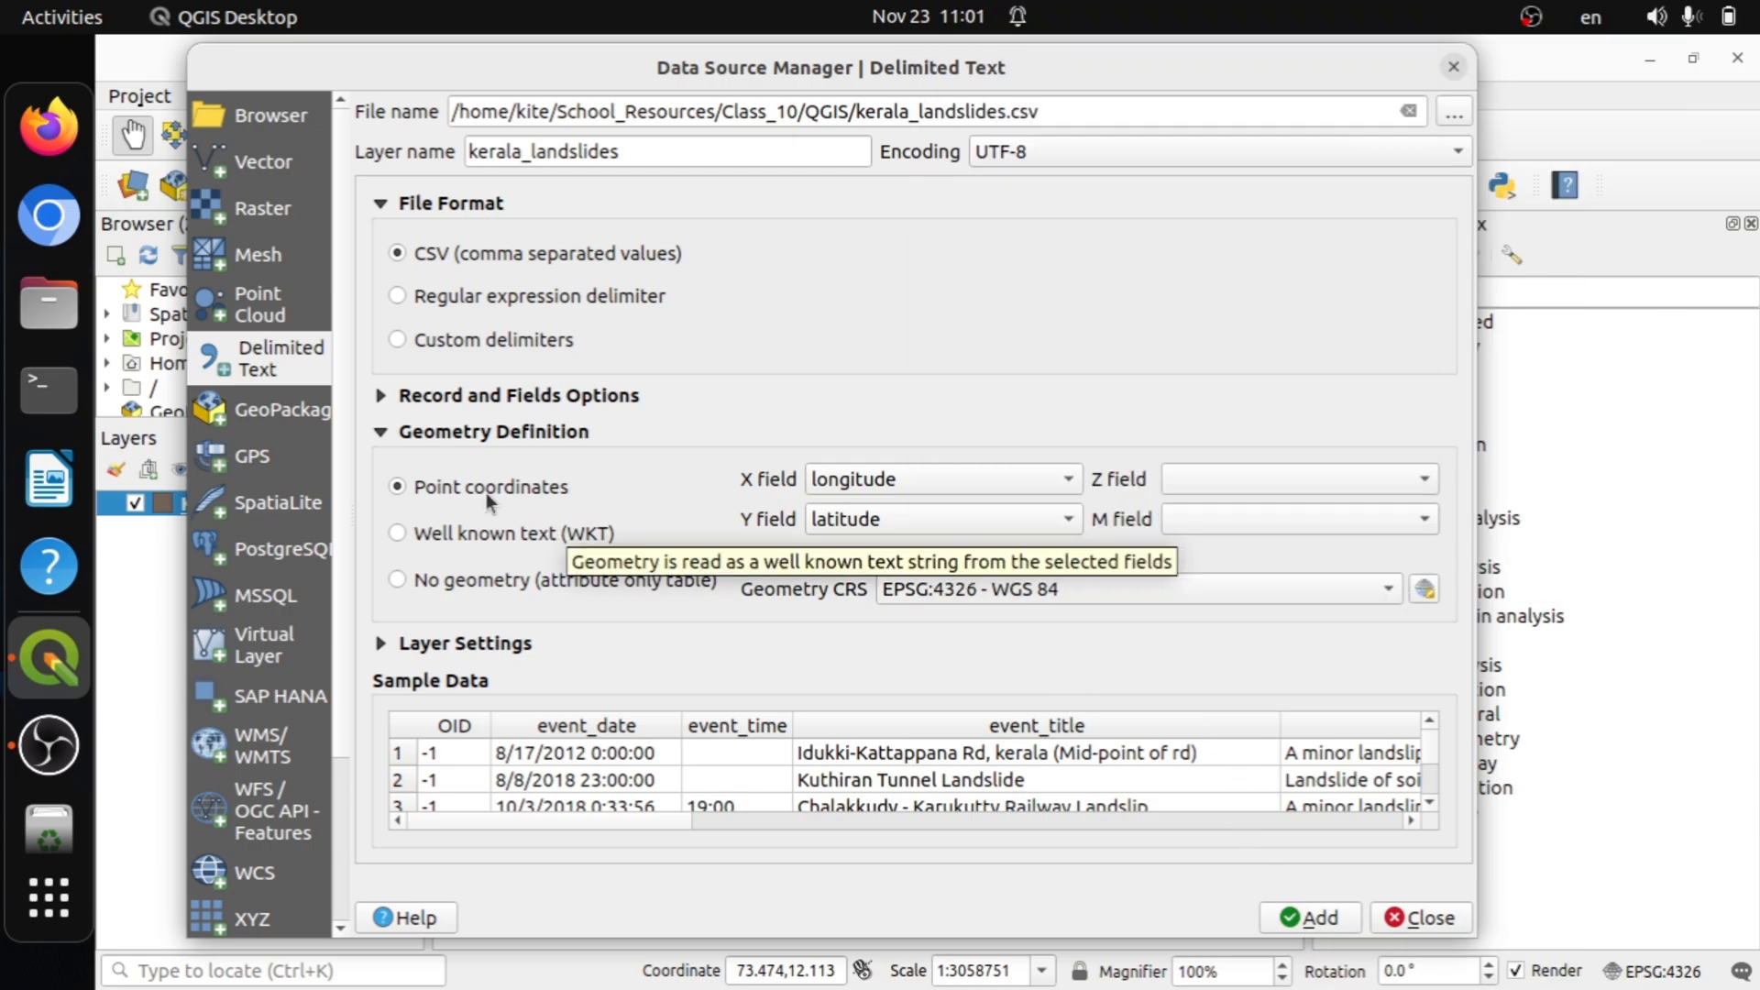
# Set the geometry CRS to Project CRS: EPSG:4326 - WGS 84 and add the kerala_landslides layer to the map.
pyautogui.click(437, 433)
pyautogui.click(437, 433)
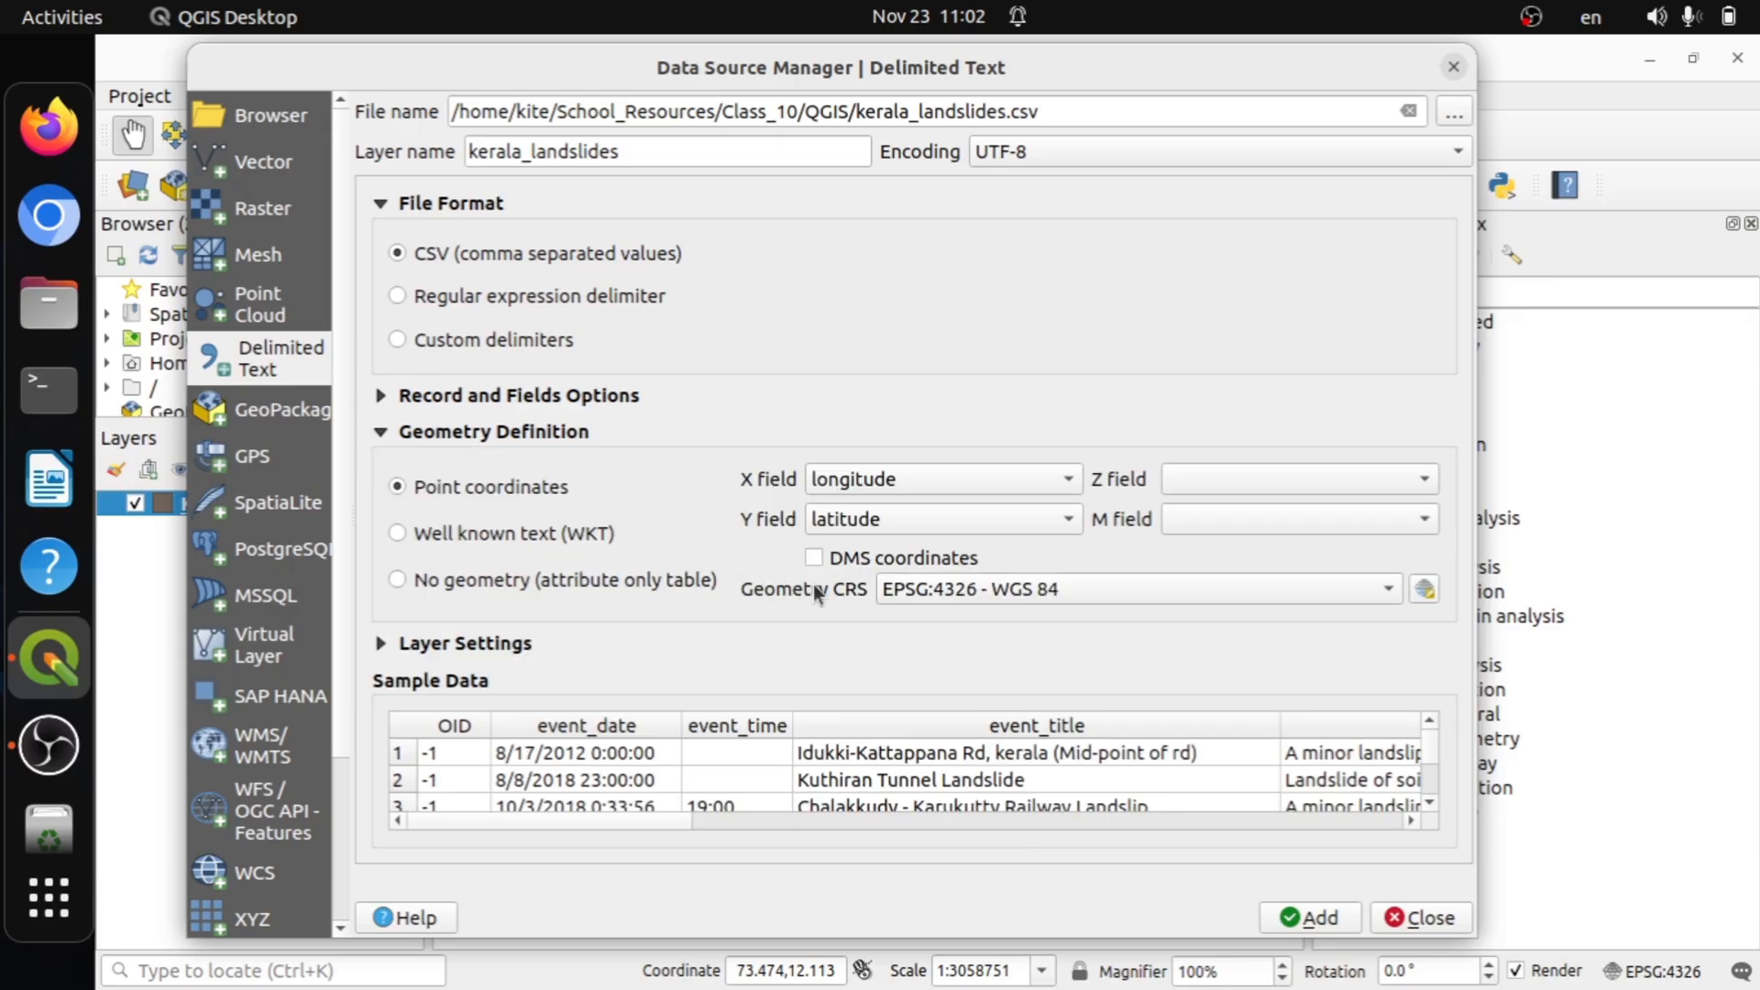
pyautogui.click(905, 596)
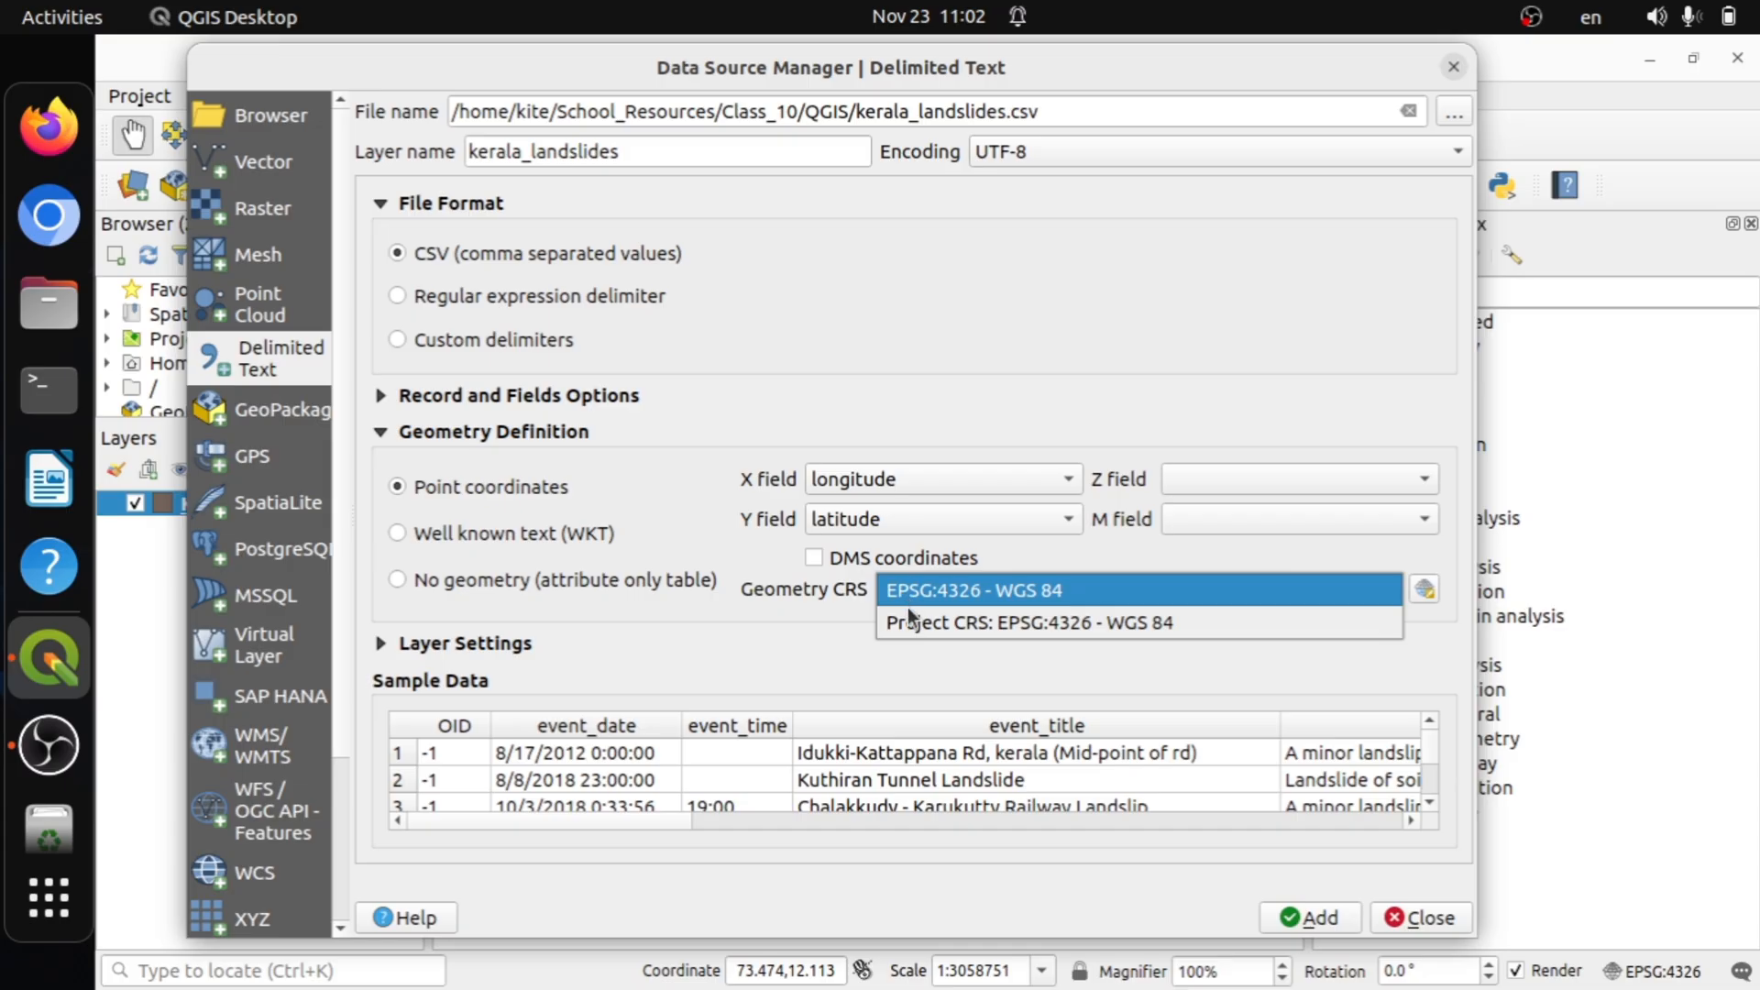
pyautogui.click(1056, 623)
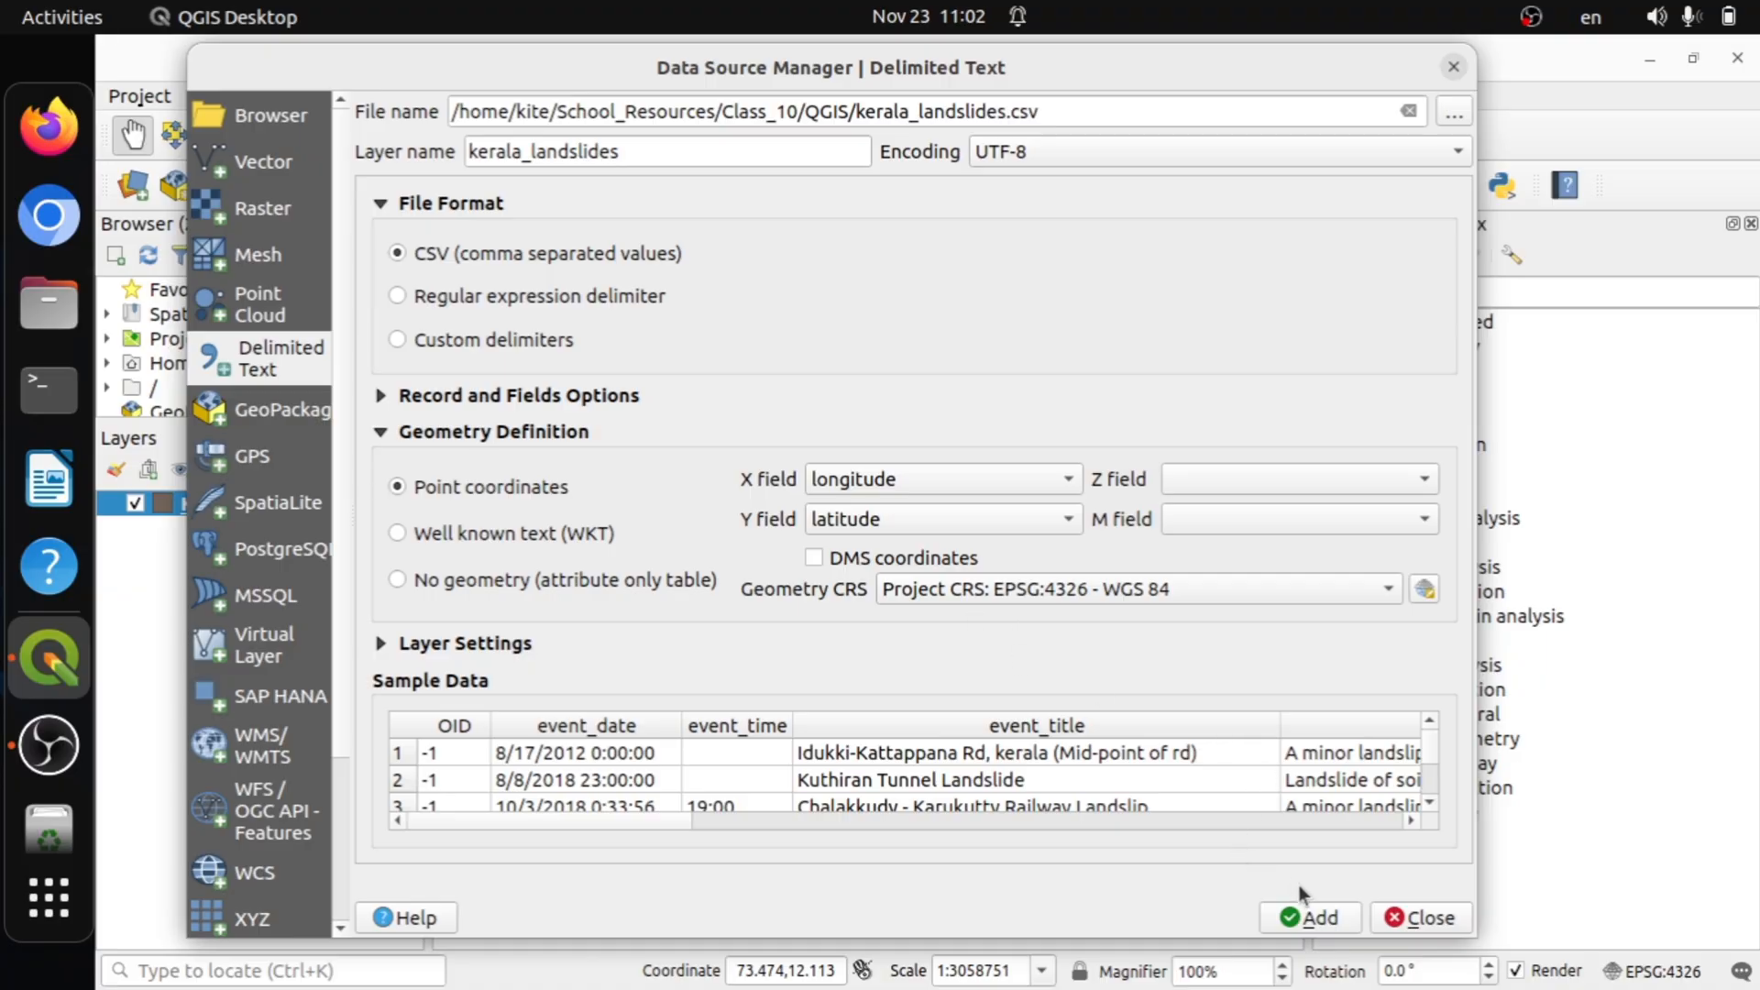
pyautogui.click(1309, 918)
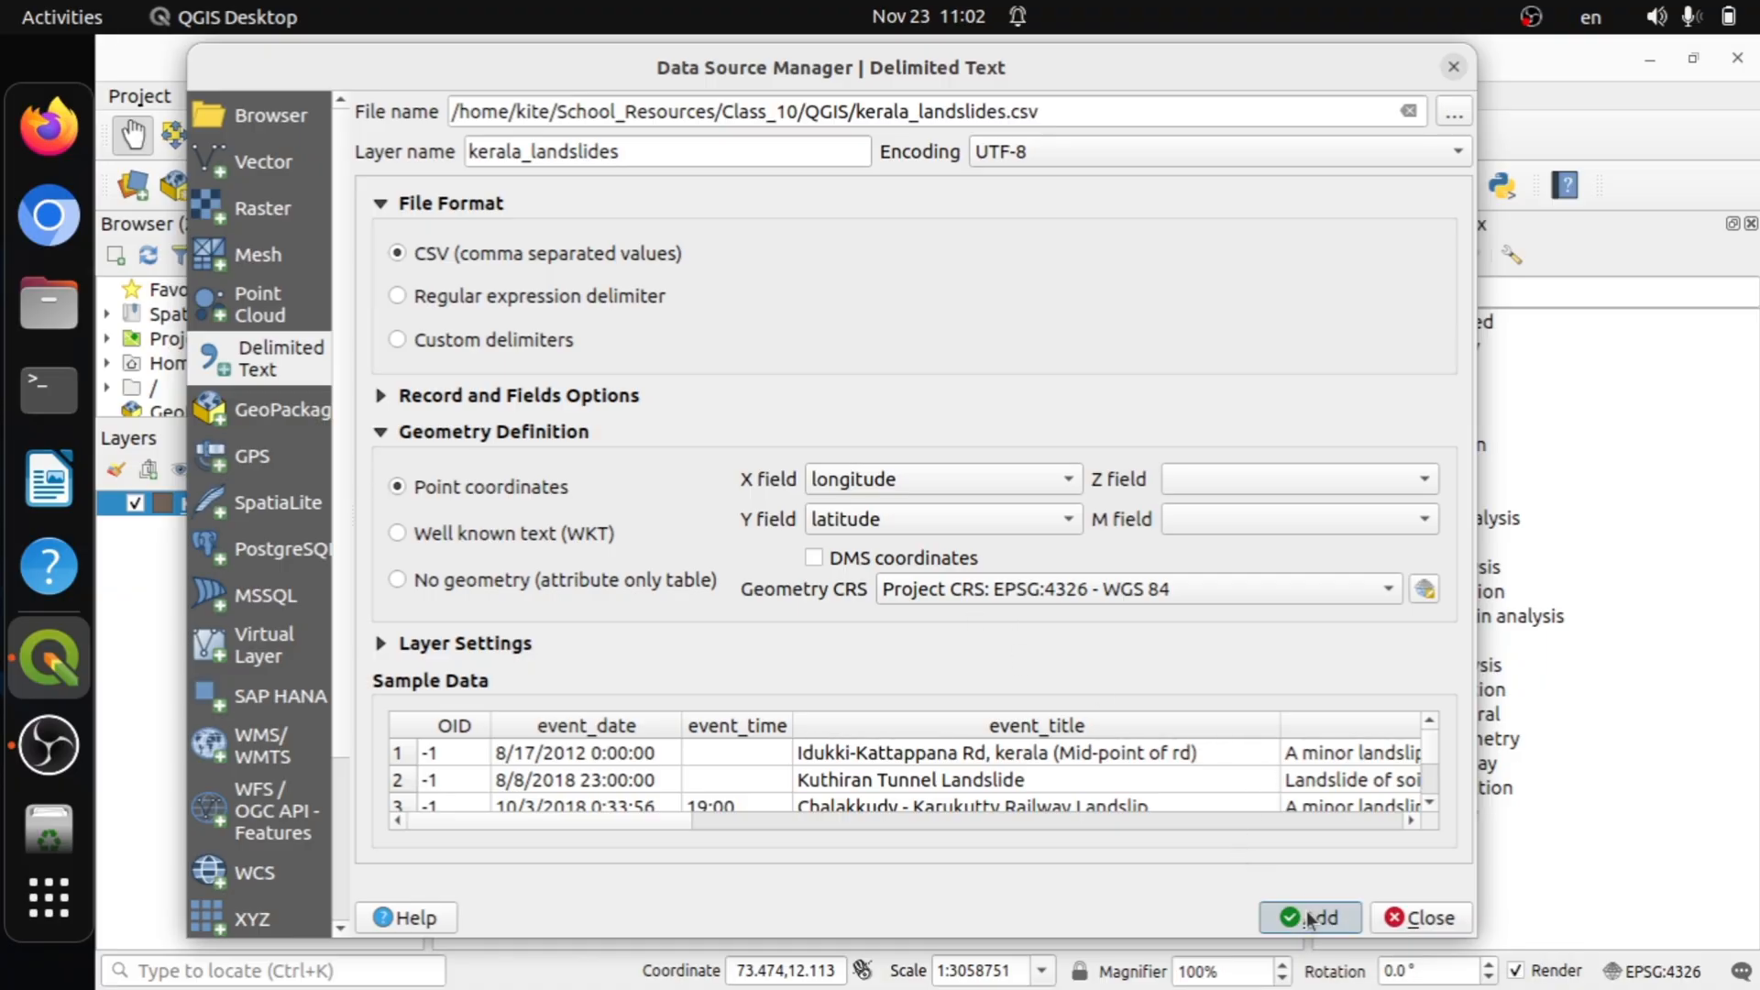
pyautogui.click(1420, 918)
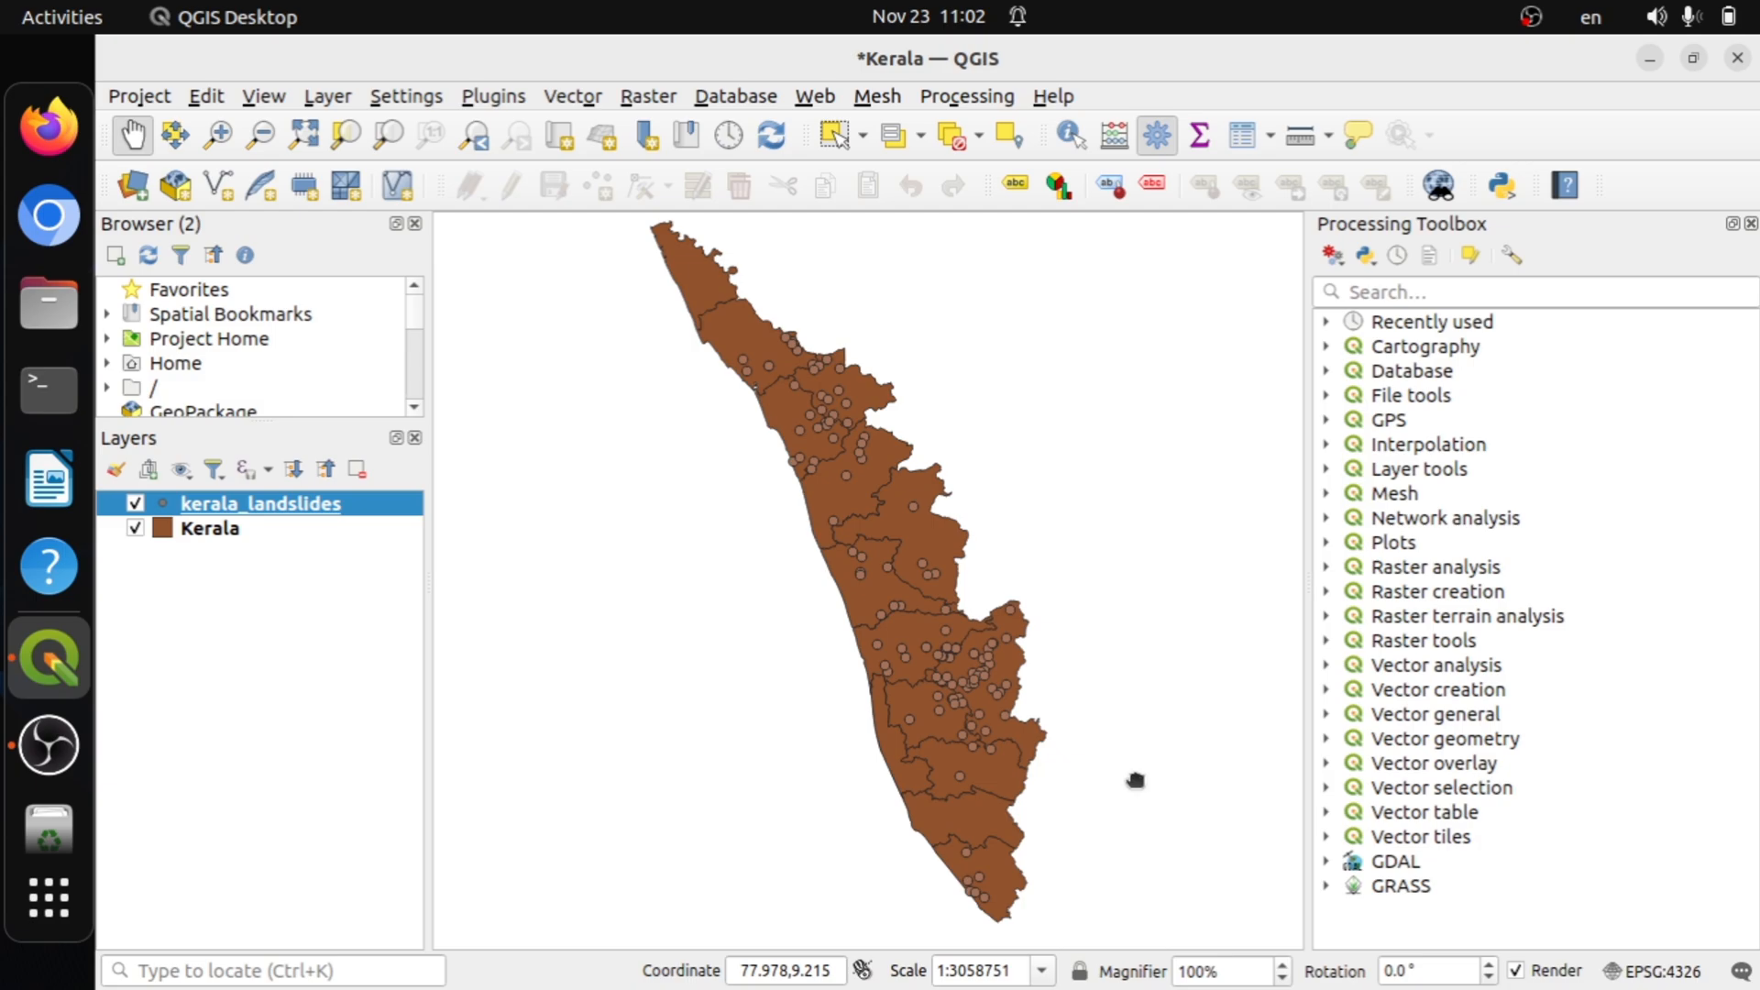
pyautogui.moveTo(1136, 779); pyautogui.dragTo(1137, 780)
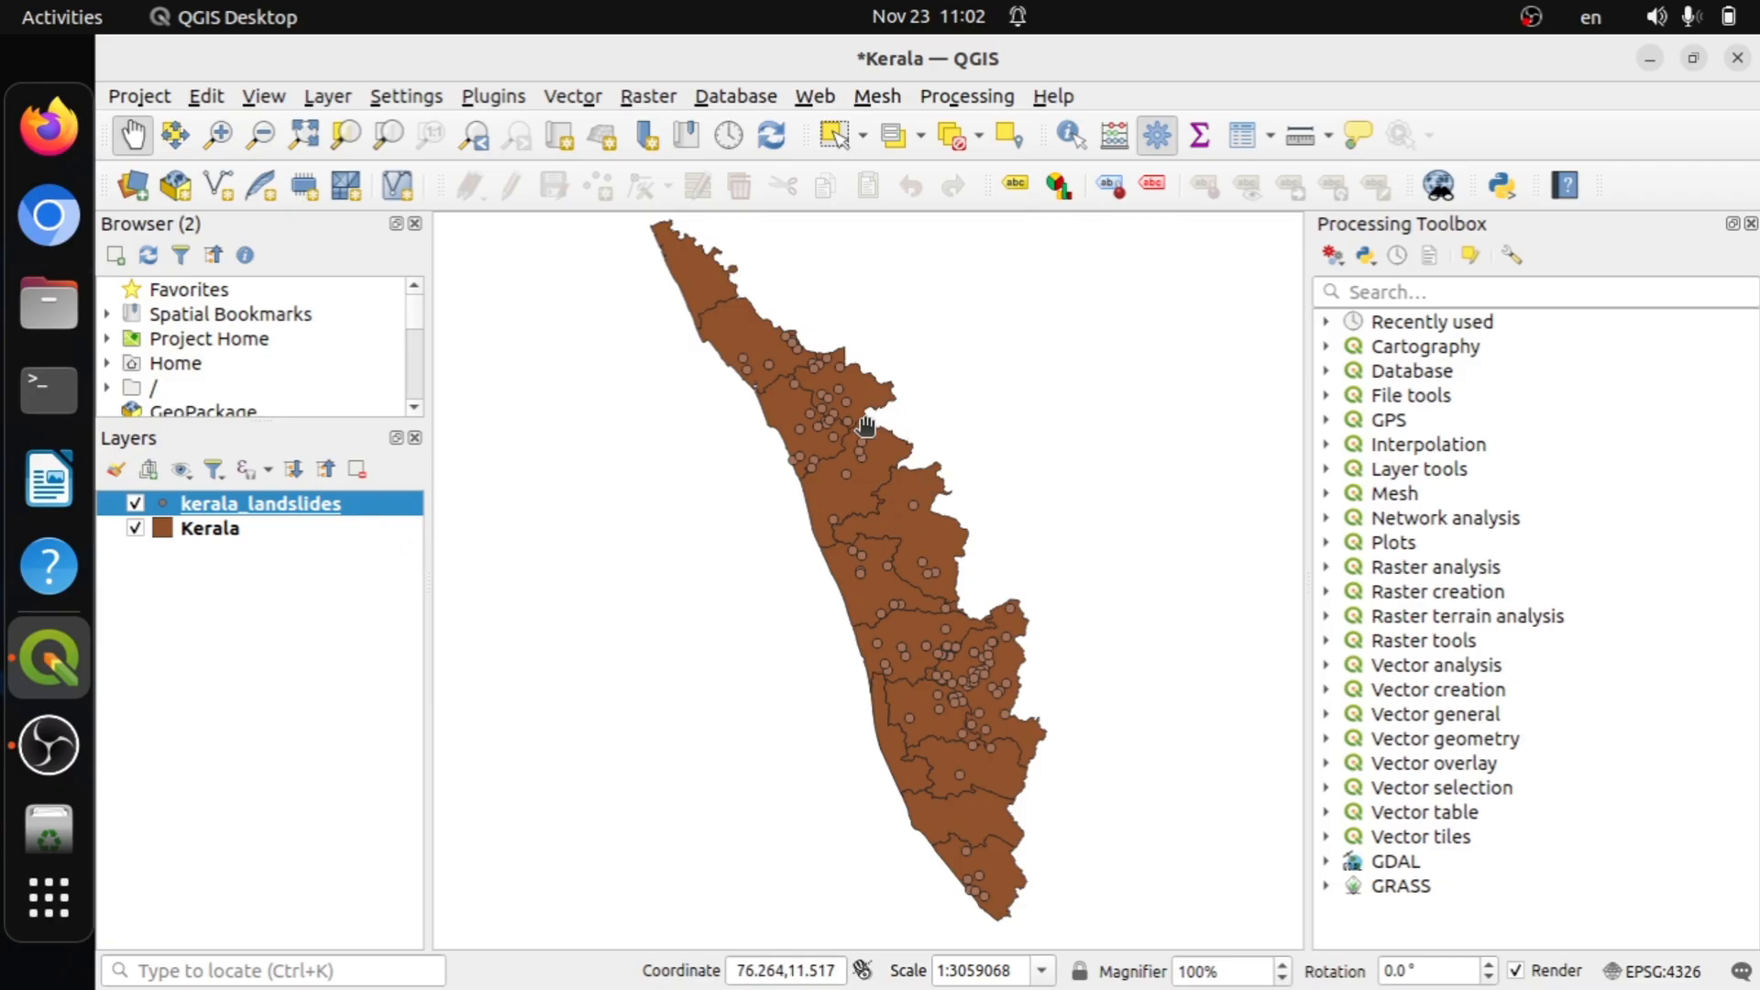
pyautogui.scroll(1, 860, 417)
pyautogui.scroll(-1, 860, 426)
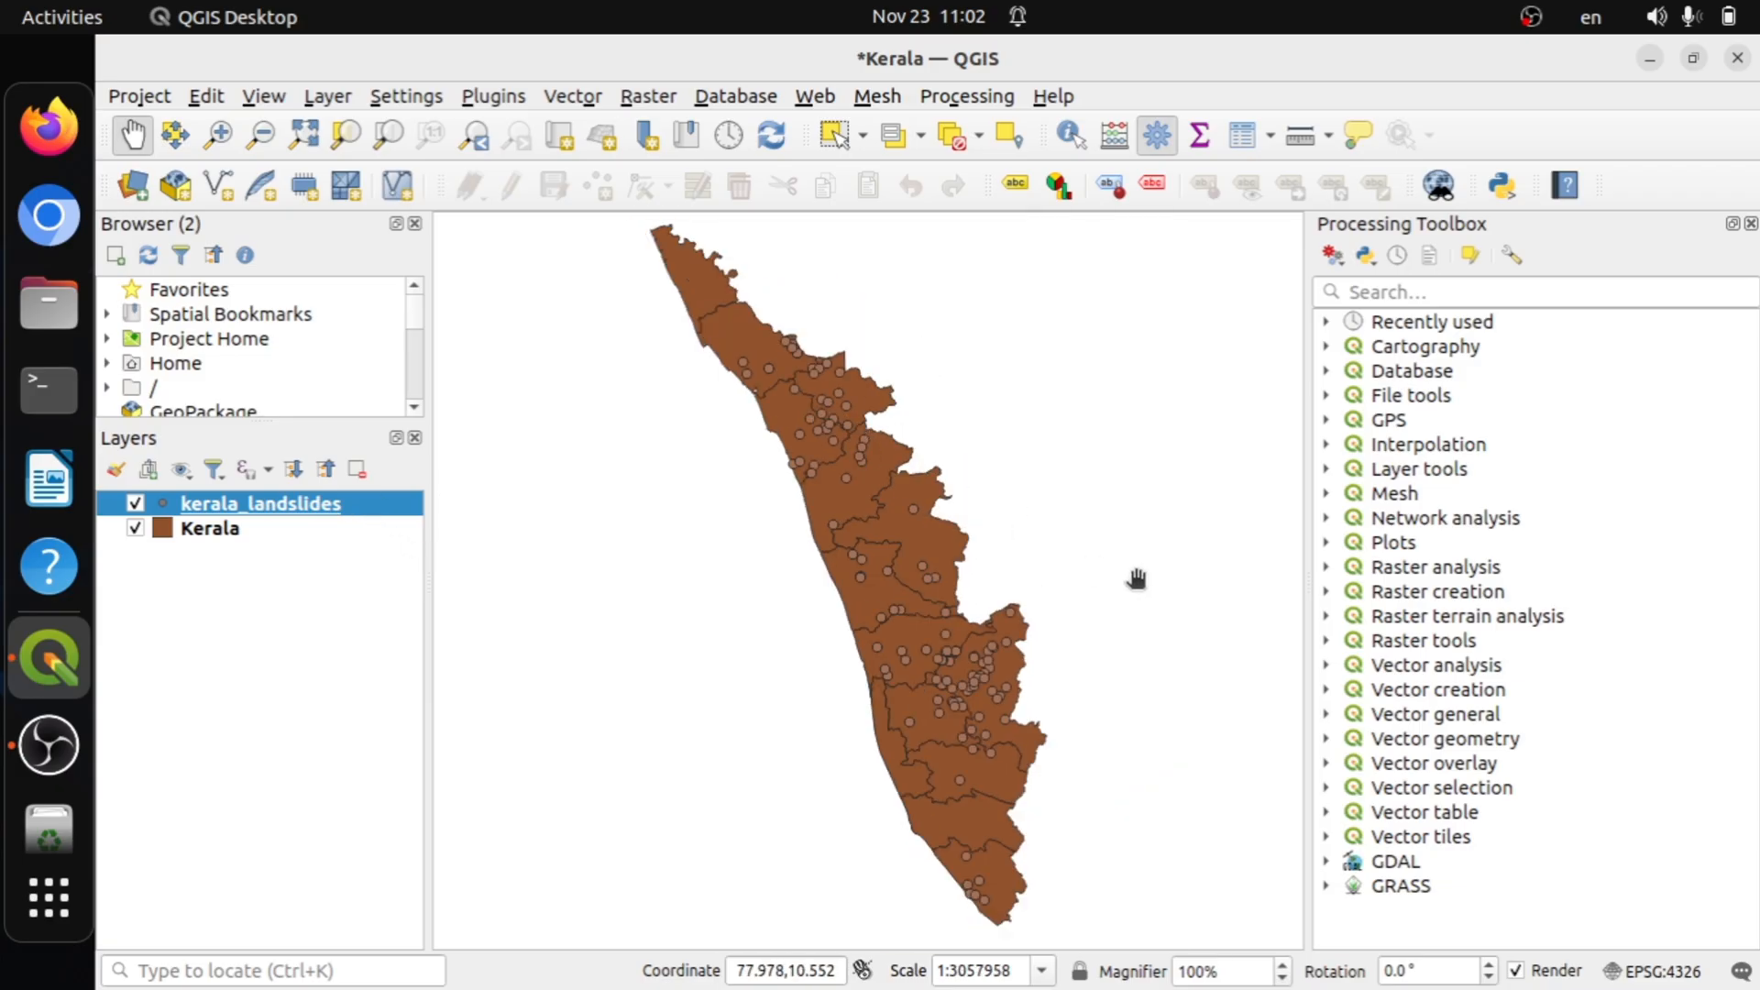
pyautogui.moveTo(1135, 579); pyautogui.dragTo(1120, 574)
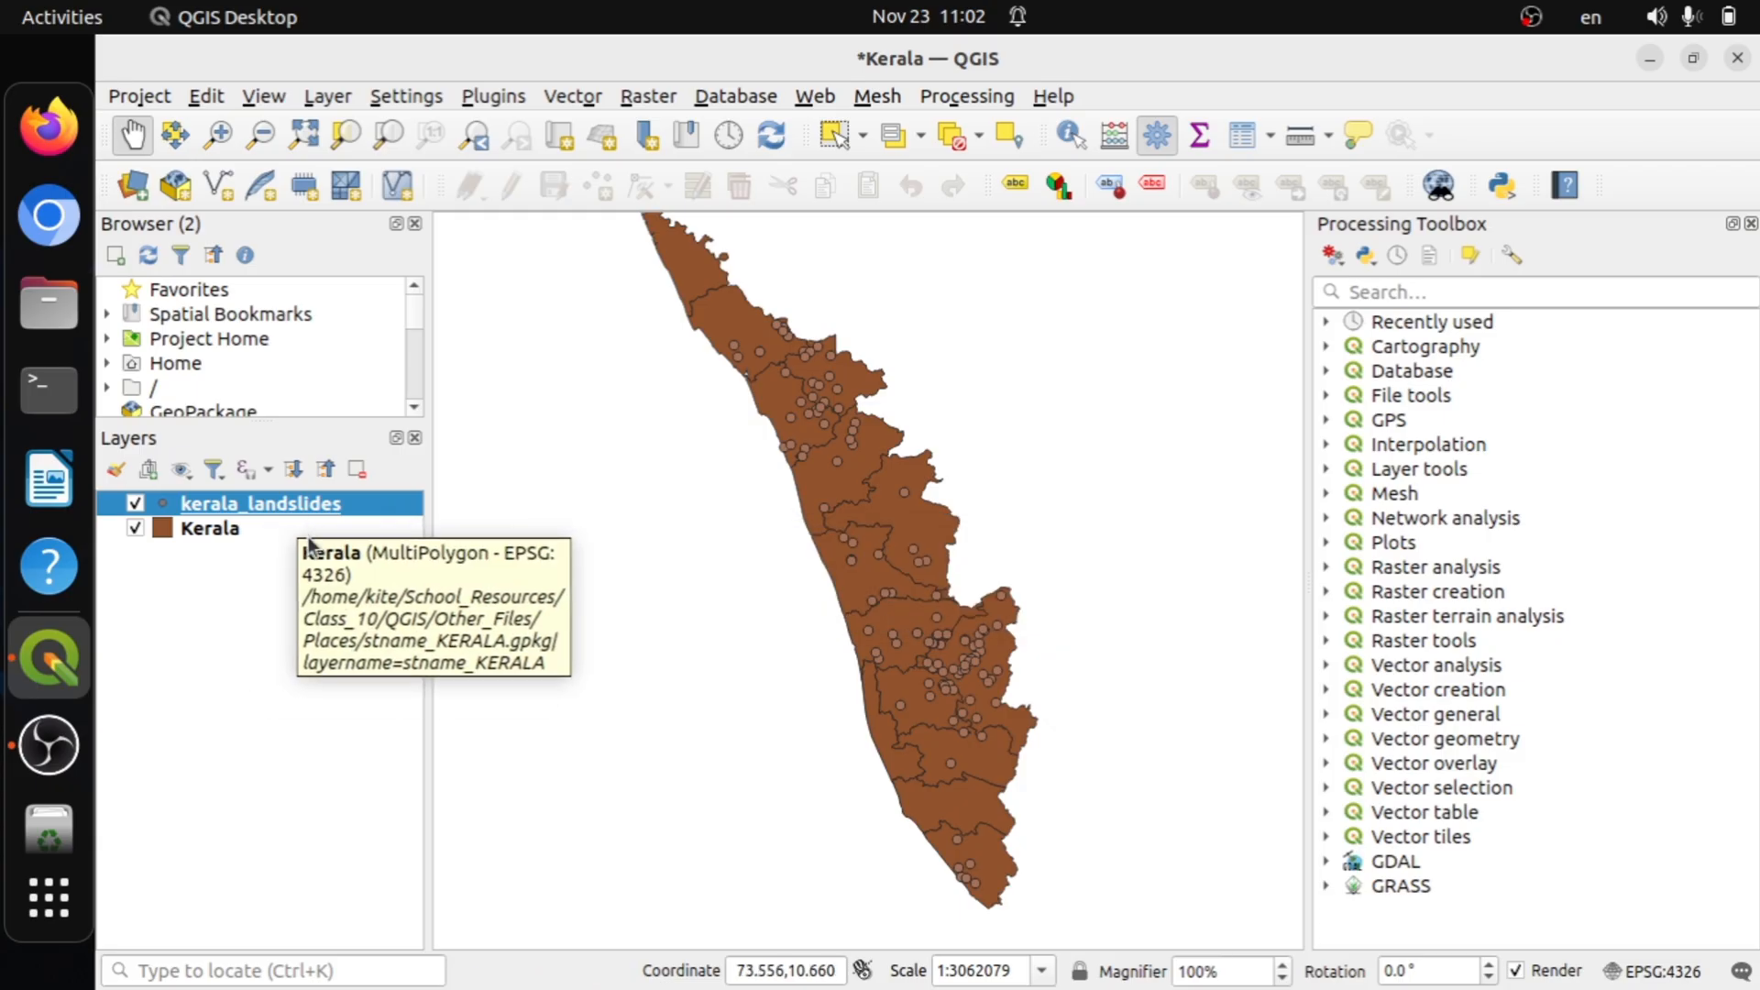
# Open the symbology properties of the kerala_landslides layer and set its marker color to green #57ad21.
pyautogui.rightClick(360, 508)
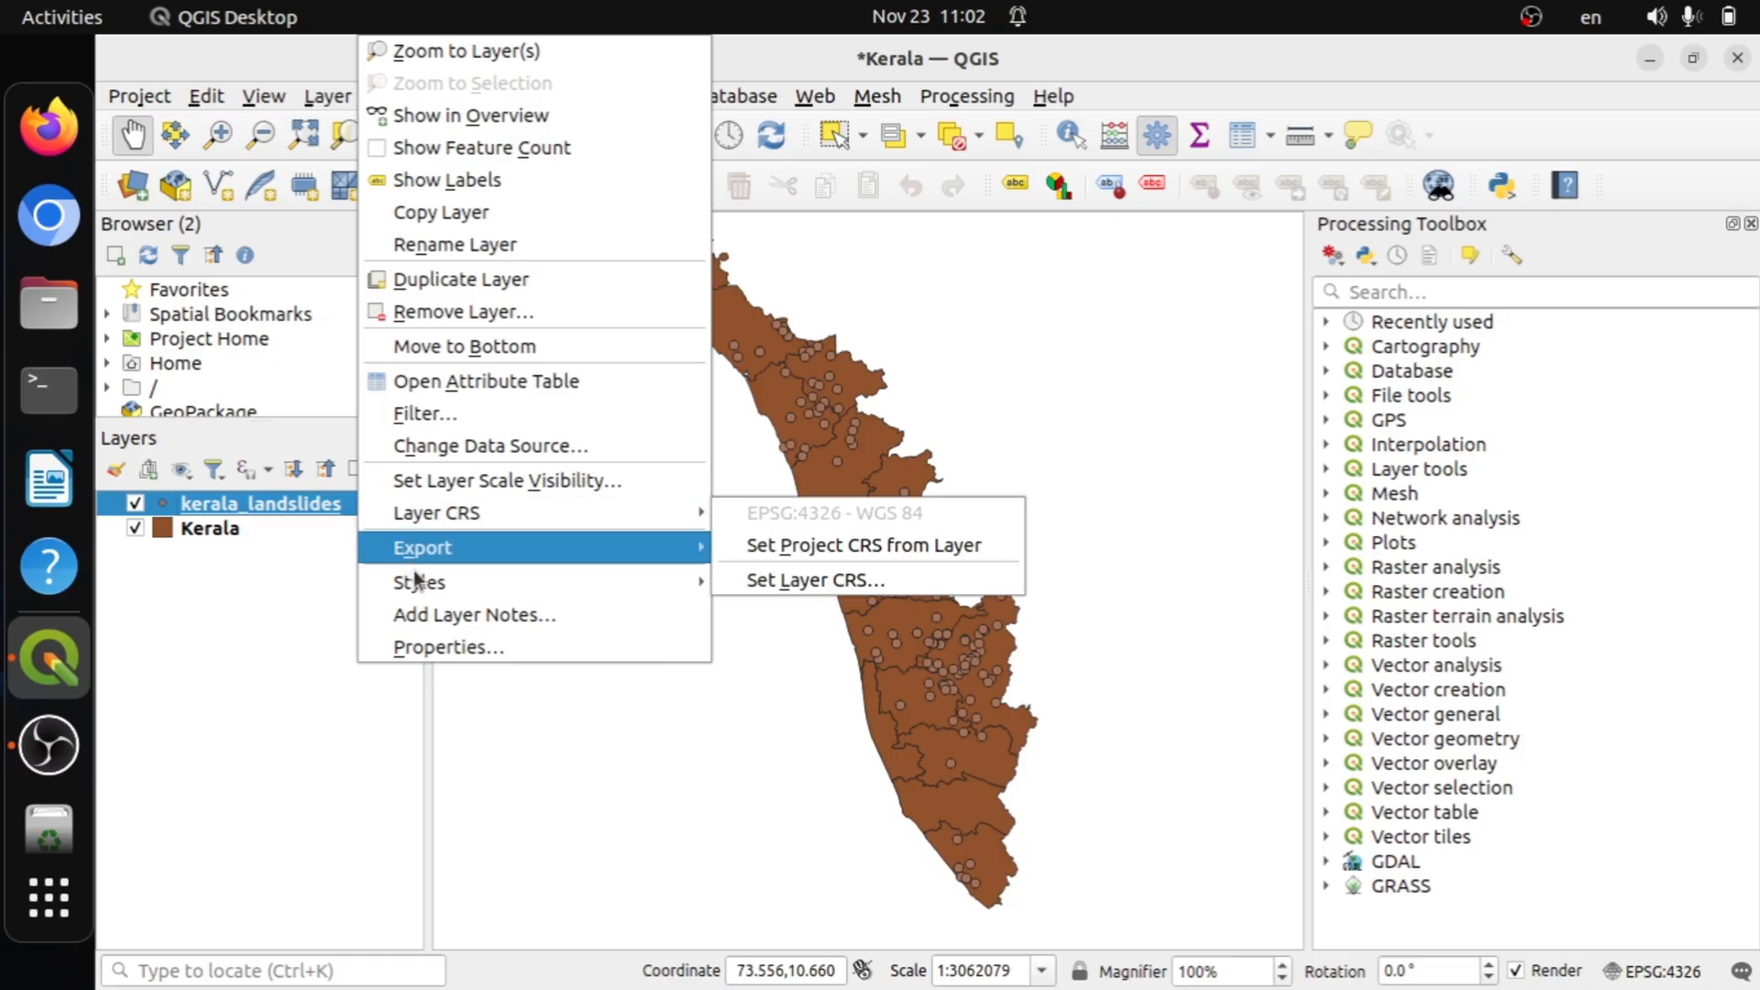
pyautogui.click(425, 642)
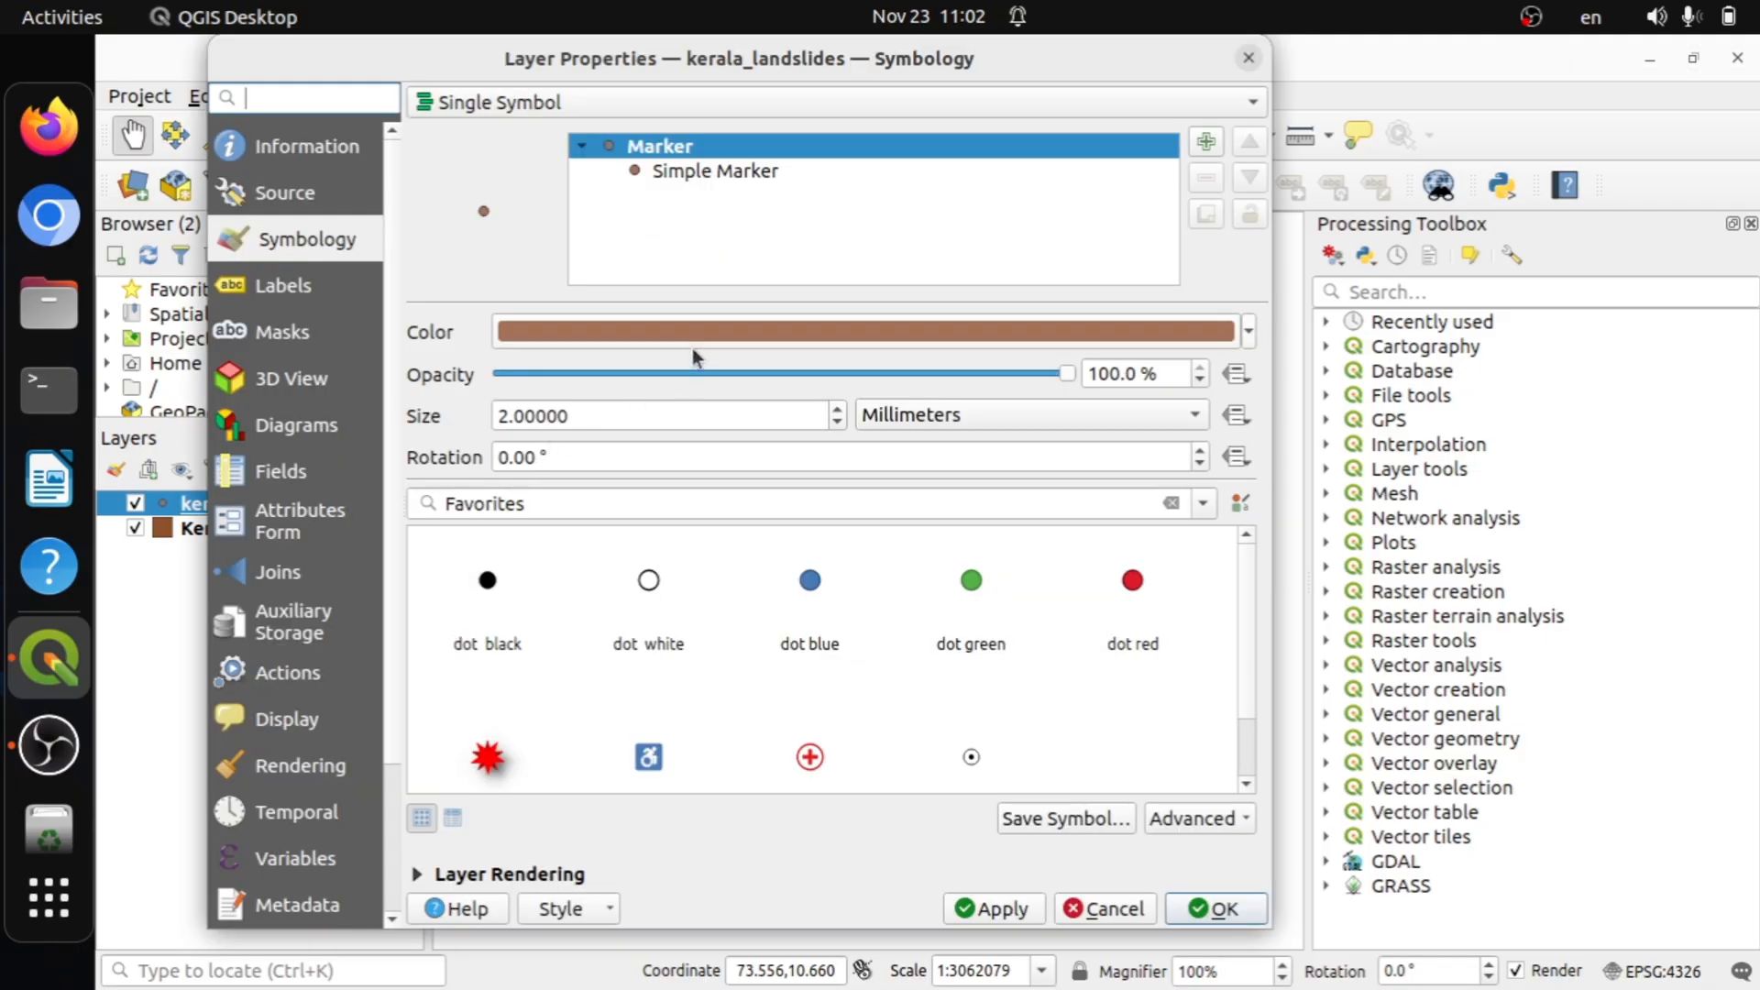
pyautogui.click(693, 349)
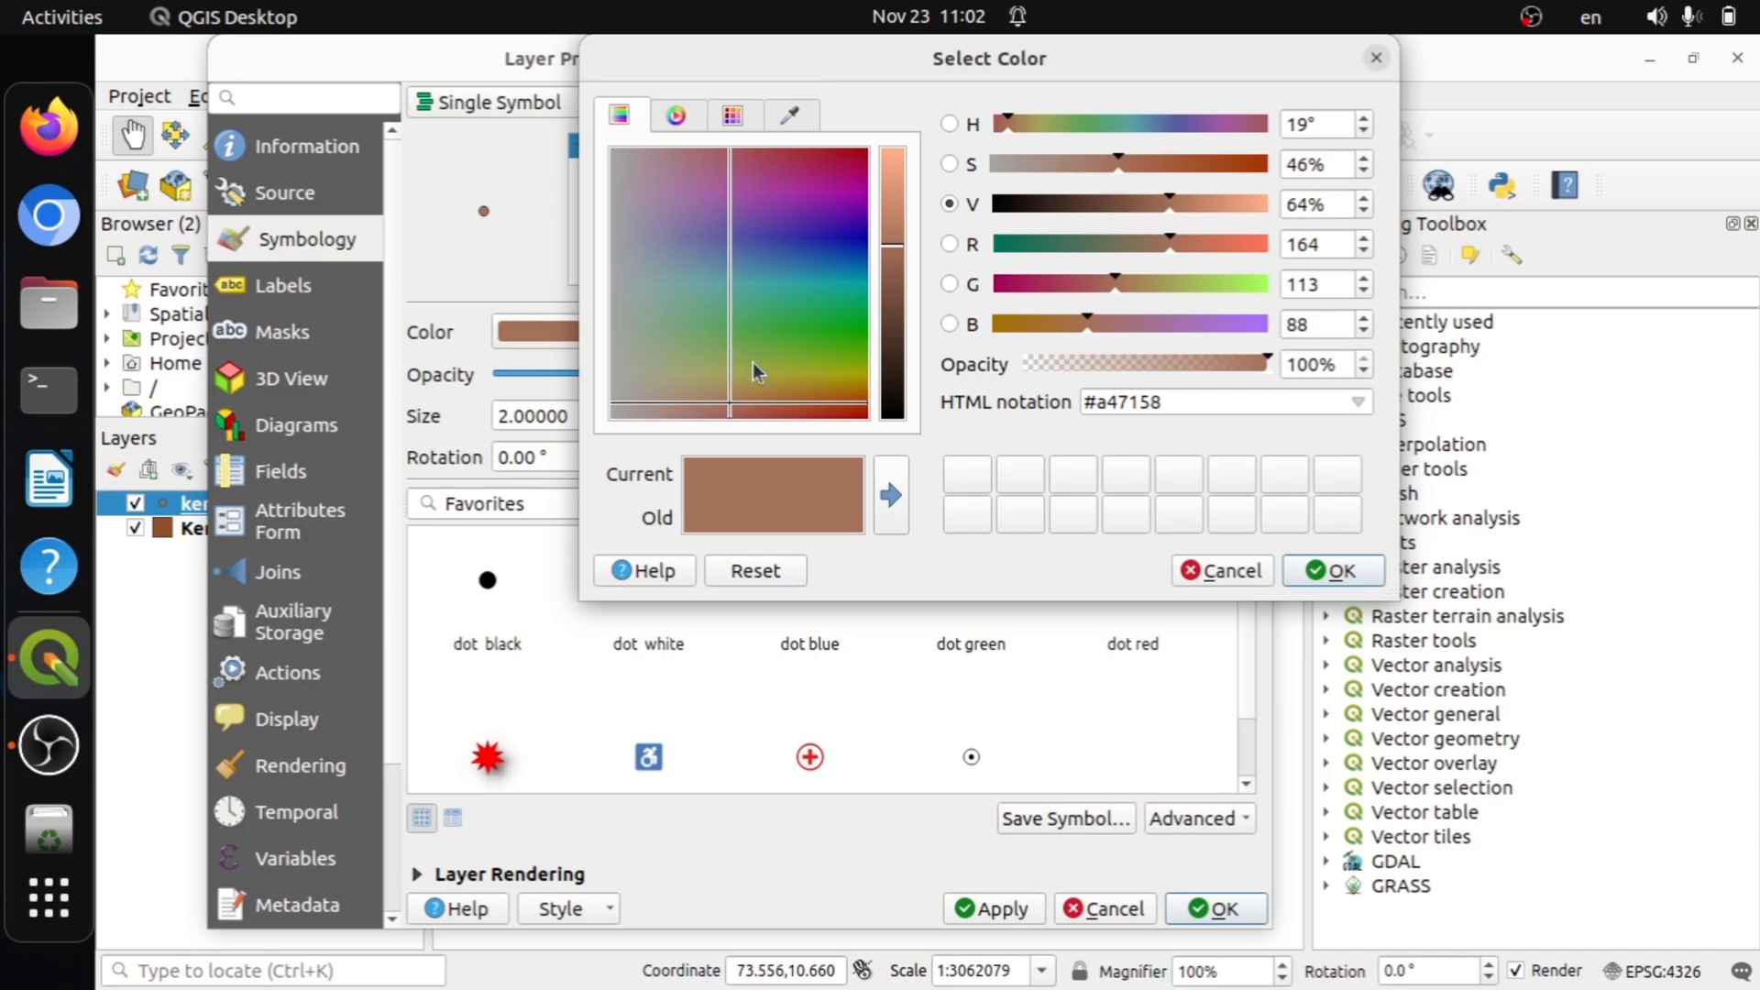
pyautogui.moveTo(752, 361); pyautogui.dragTo(817, 344)
pyautogui.moveTo(889, 236)
pyautogui.mouseDown()
pyautogui.moveTo(889, 217)
pyautogui.moveTo(888, 233)
pyautogui.mouseUp()
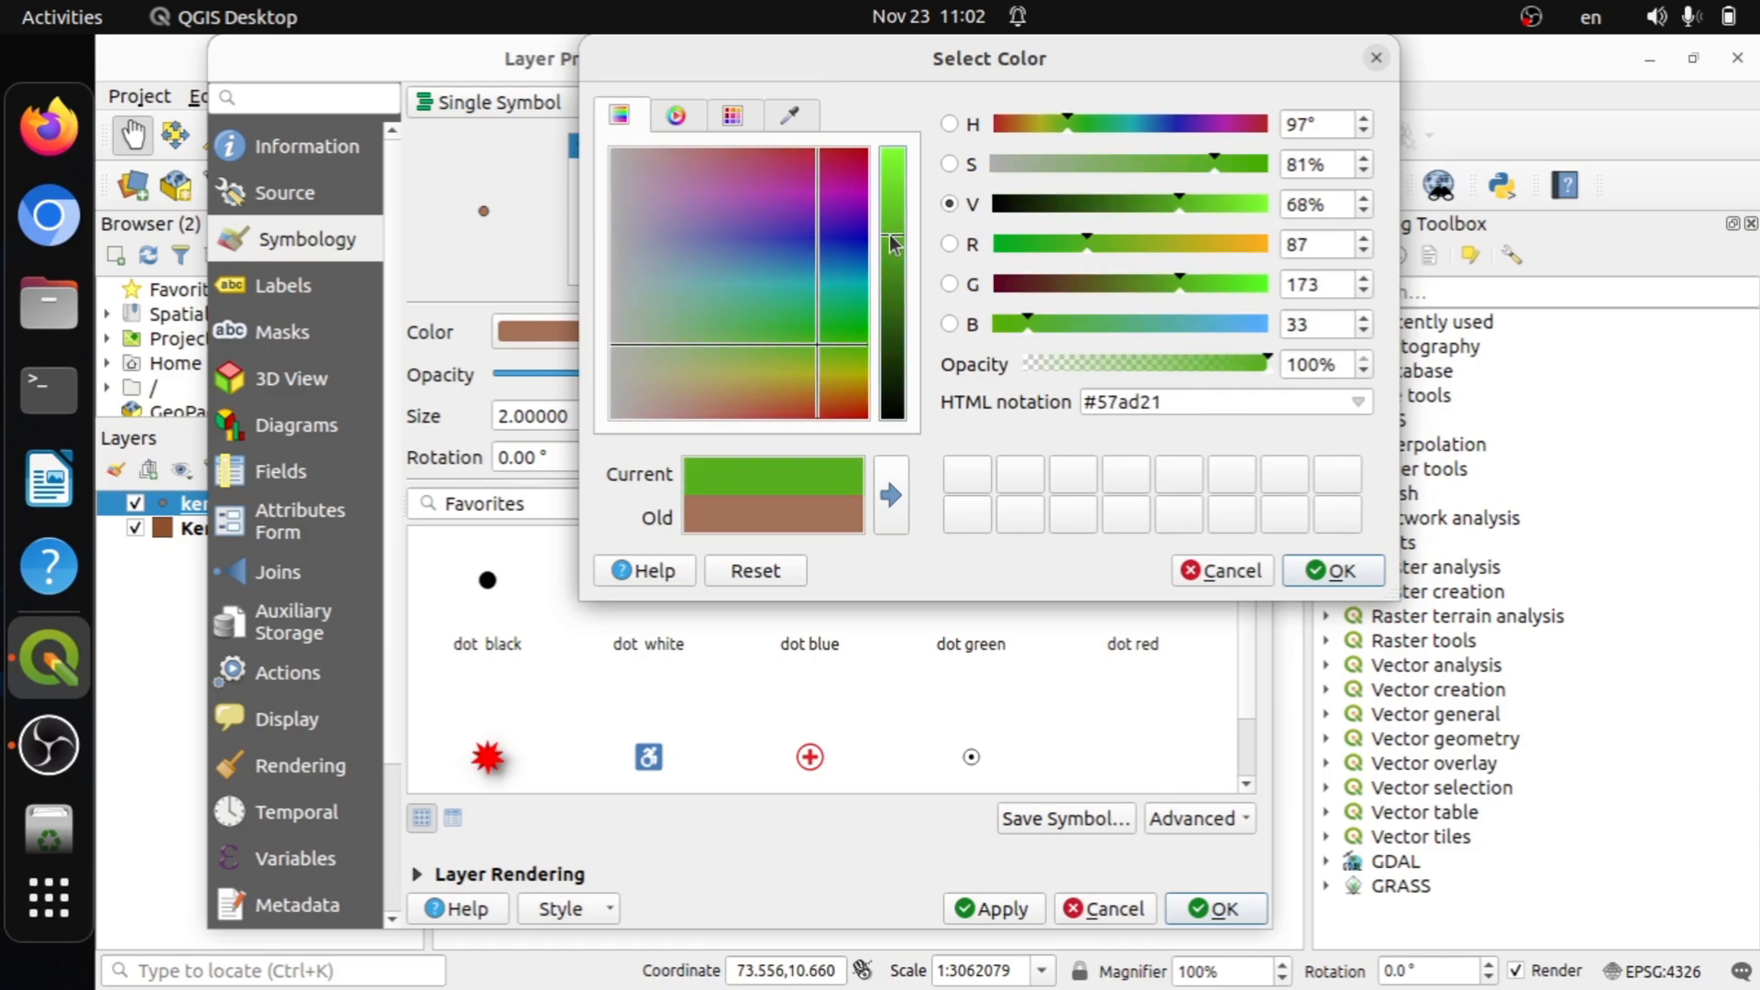
pyautogui.click(1331, 570)
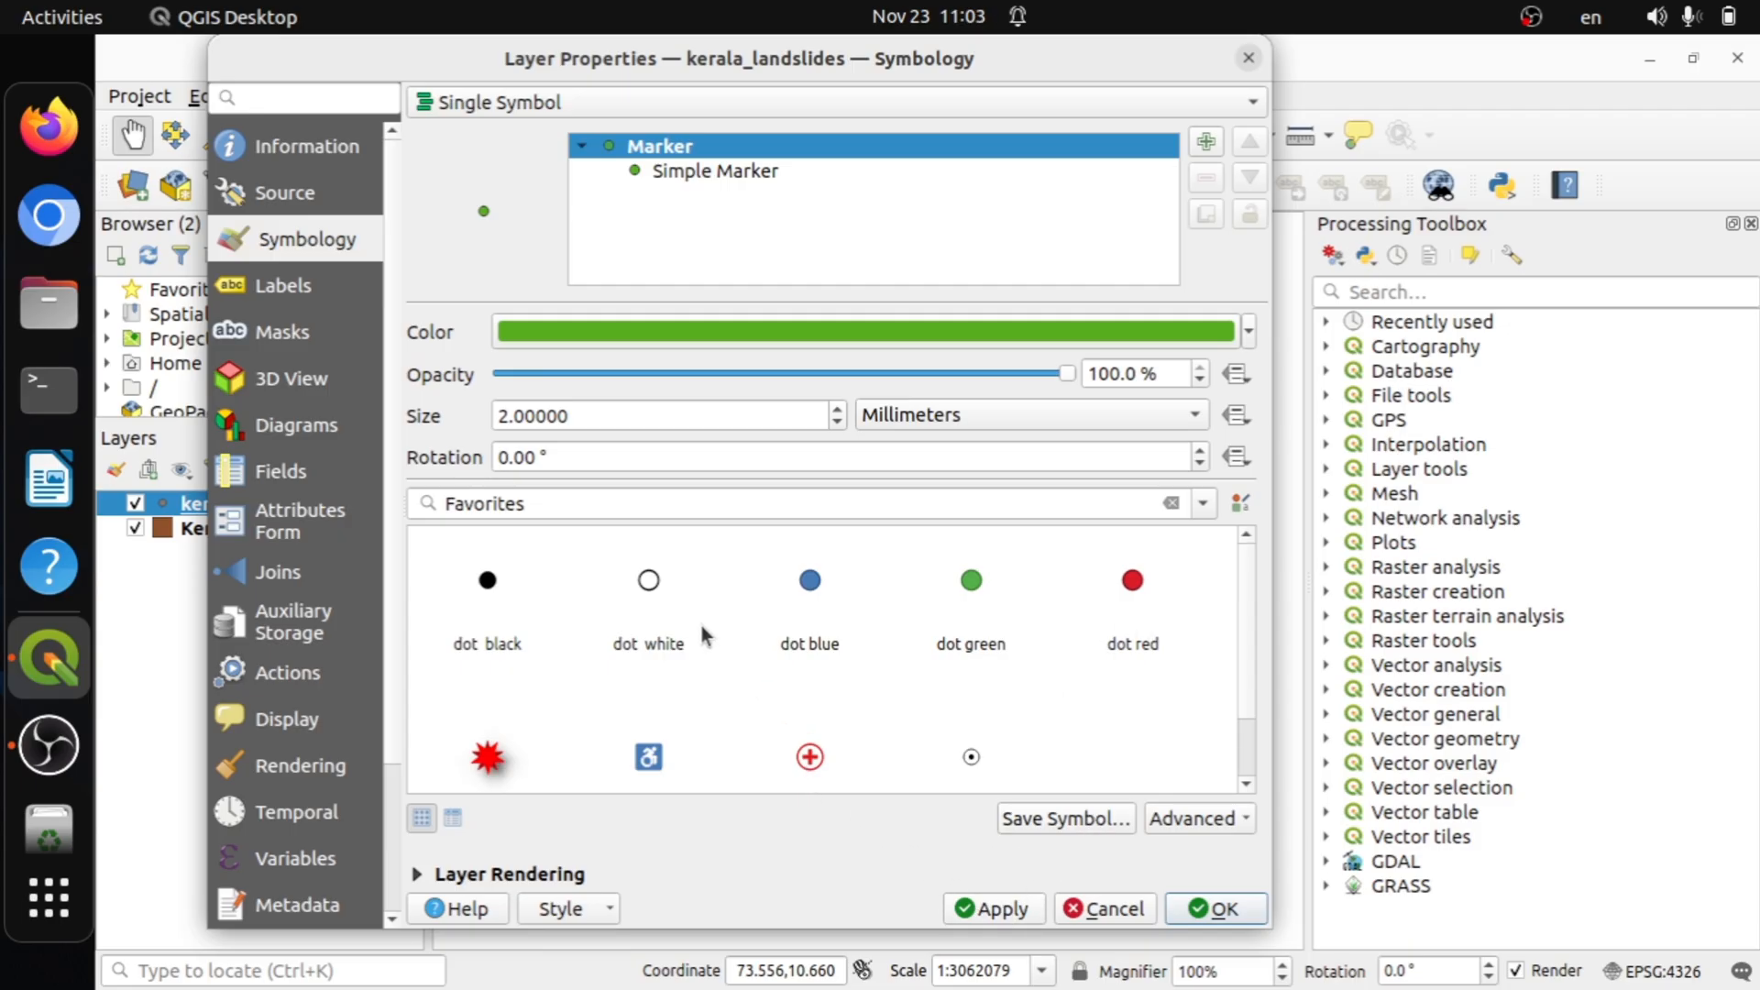
# Try the preset marker symbols dot white, dot black, dot blue, dot green, dot red and topo pop capital on the landslide layer.
pyautogui.click(624, 596)
pyautogui.click(492, 600)
pyautogui.click(863, 591)
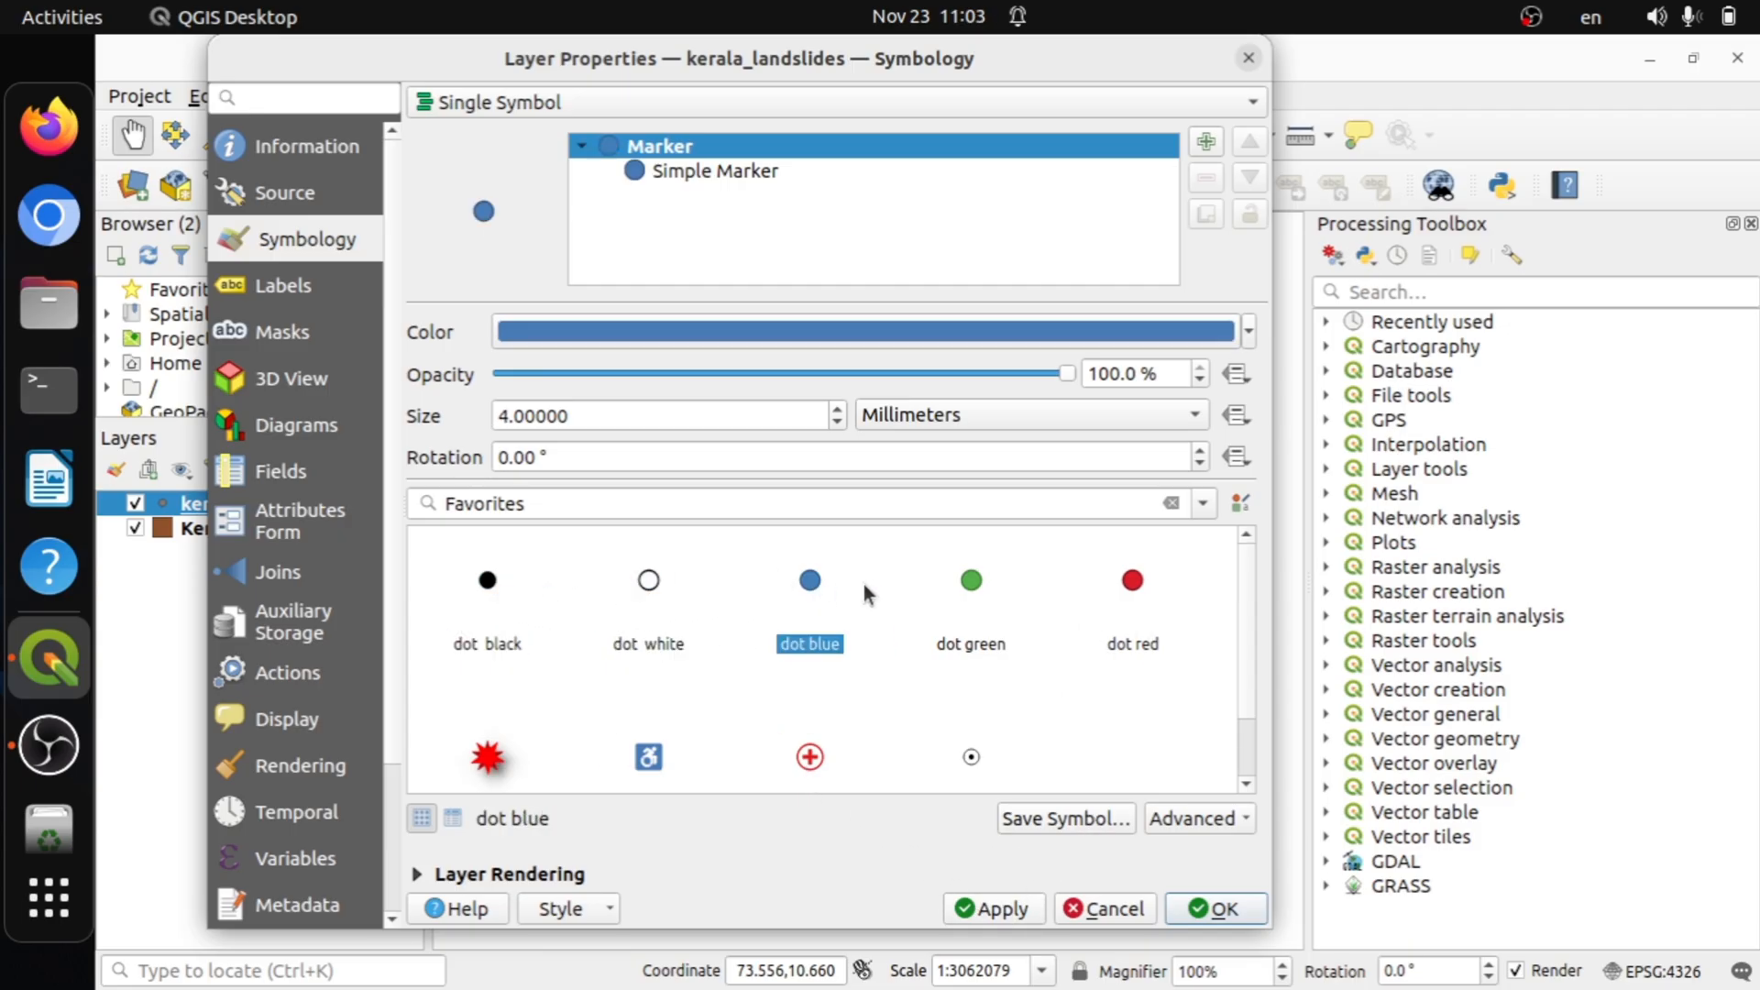
pyautogui.click(975, 601)
pyautogui.click(1134, 592)
pyautogui.click(972, 757)
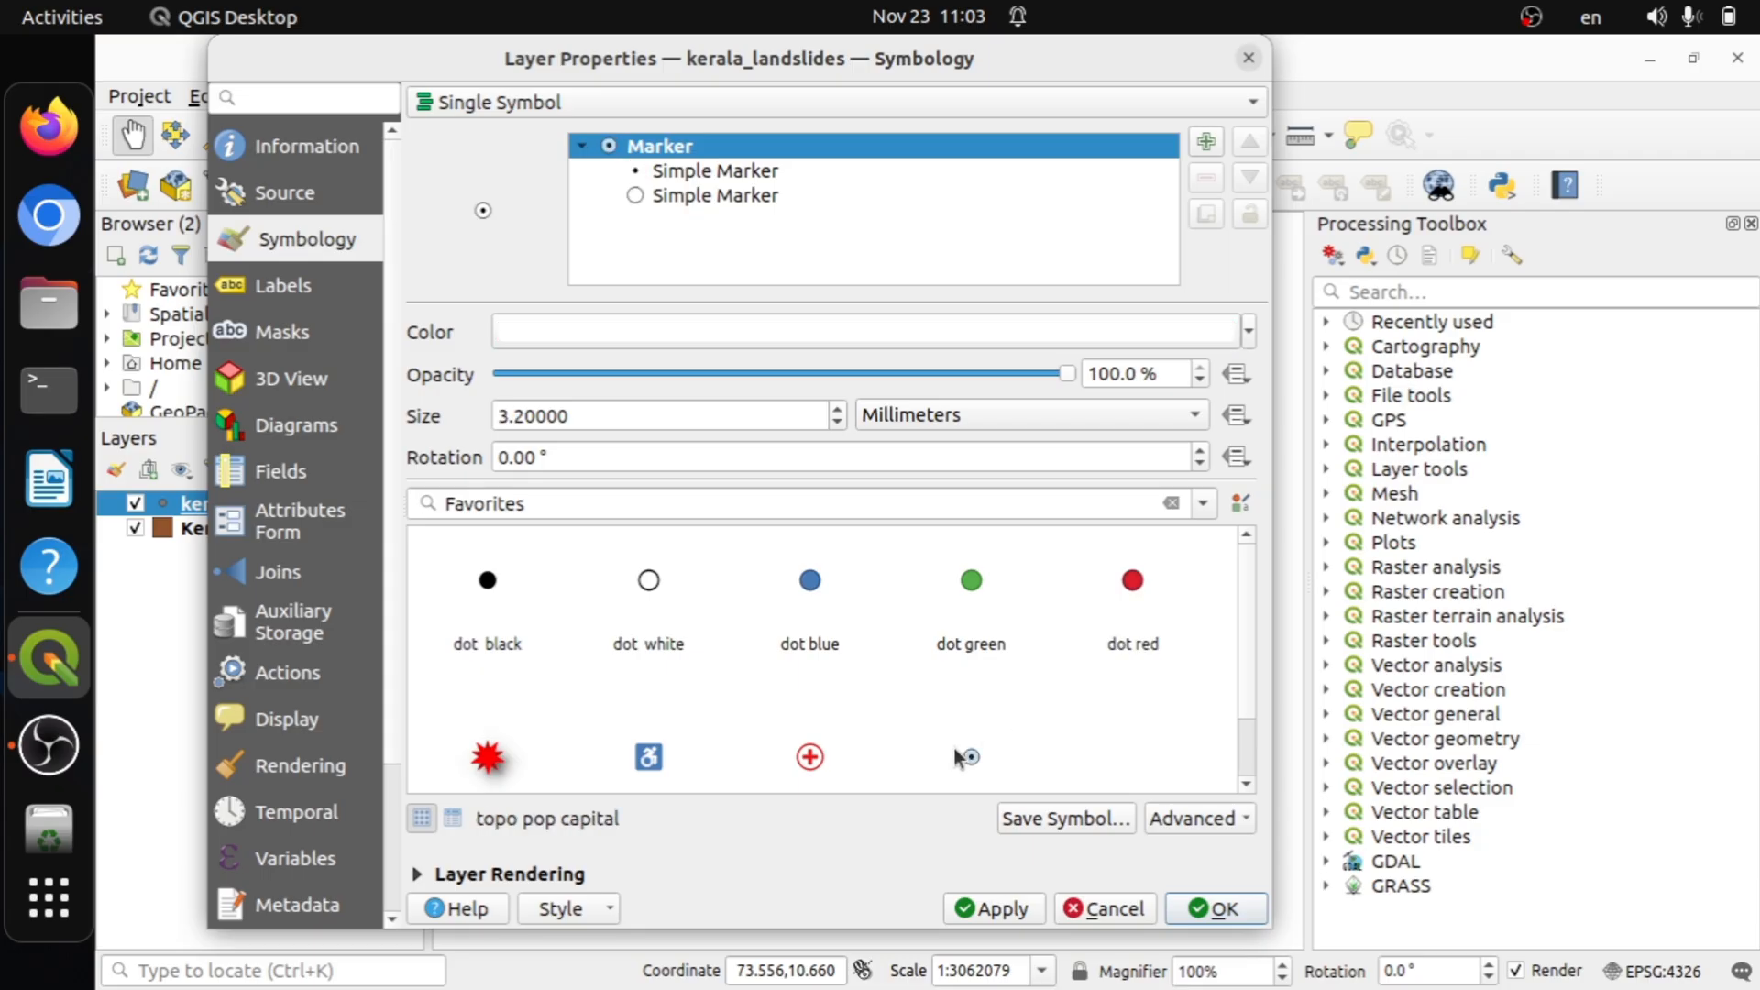
# Choose the dot white preset symbol for the kerala_landslides layer and apply it to the map.
pyautogui.click(664, 553)
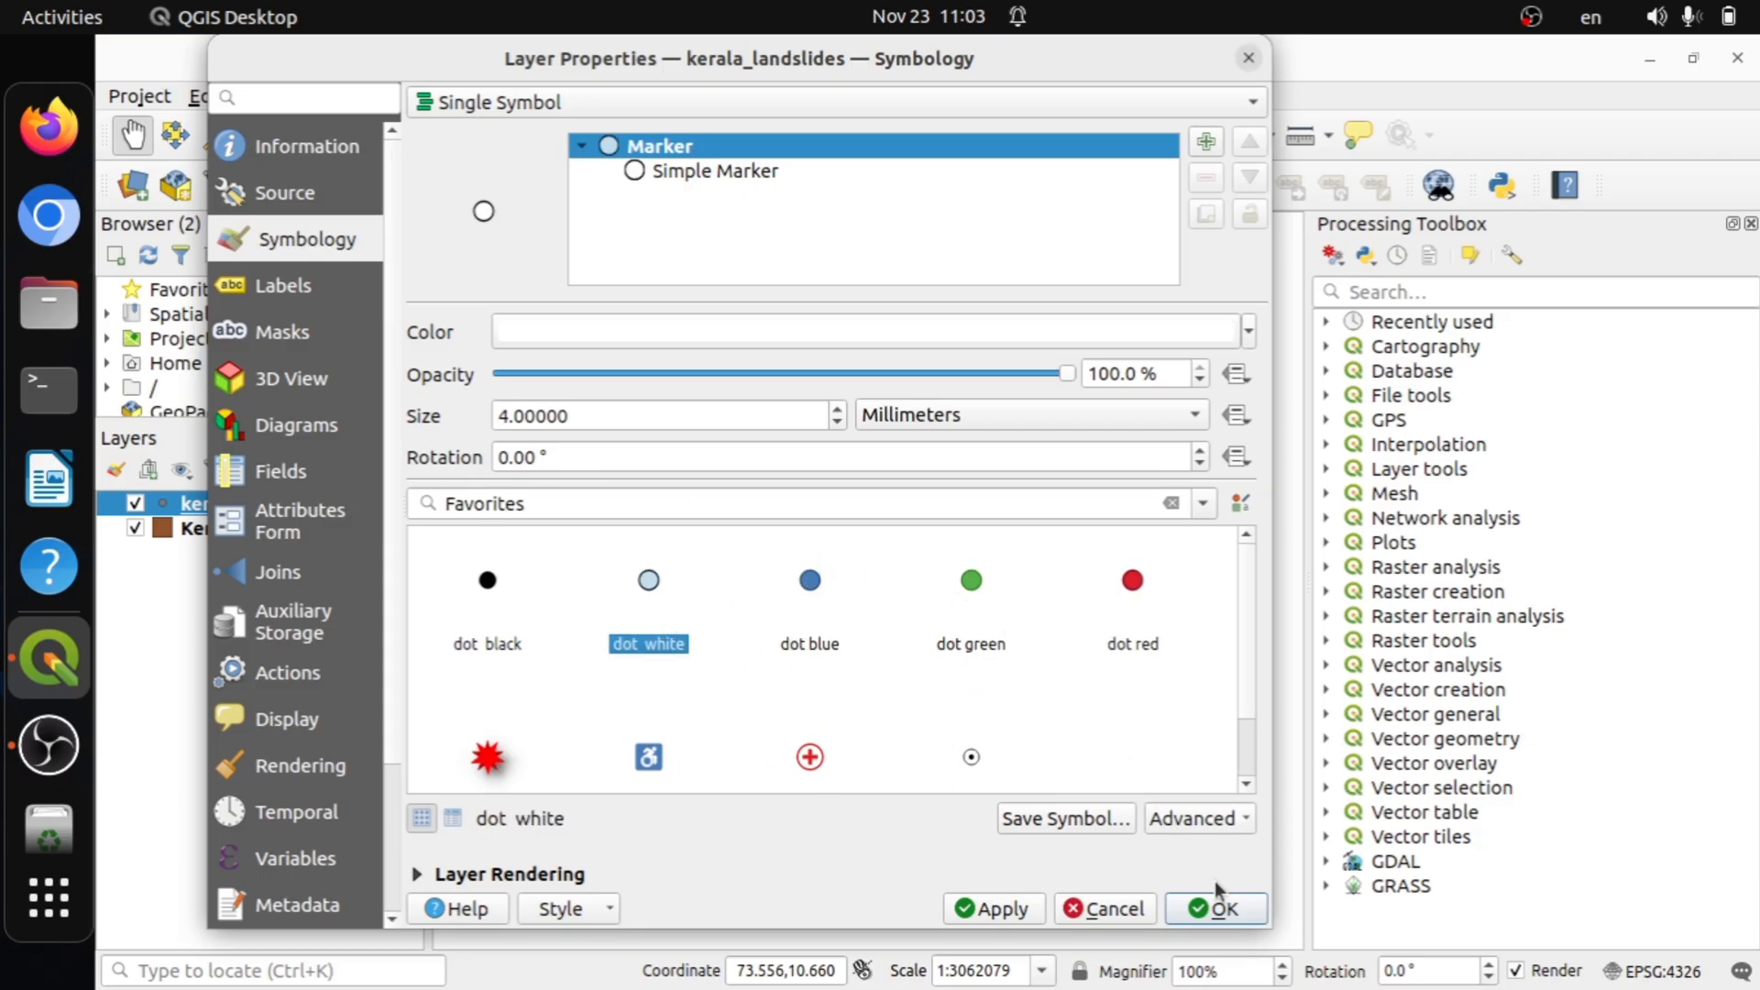
pyautogui.click(999, 907)
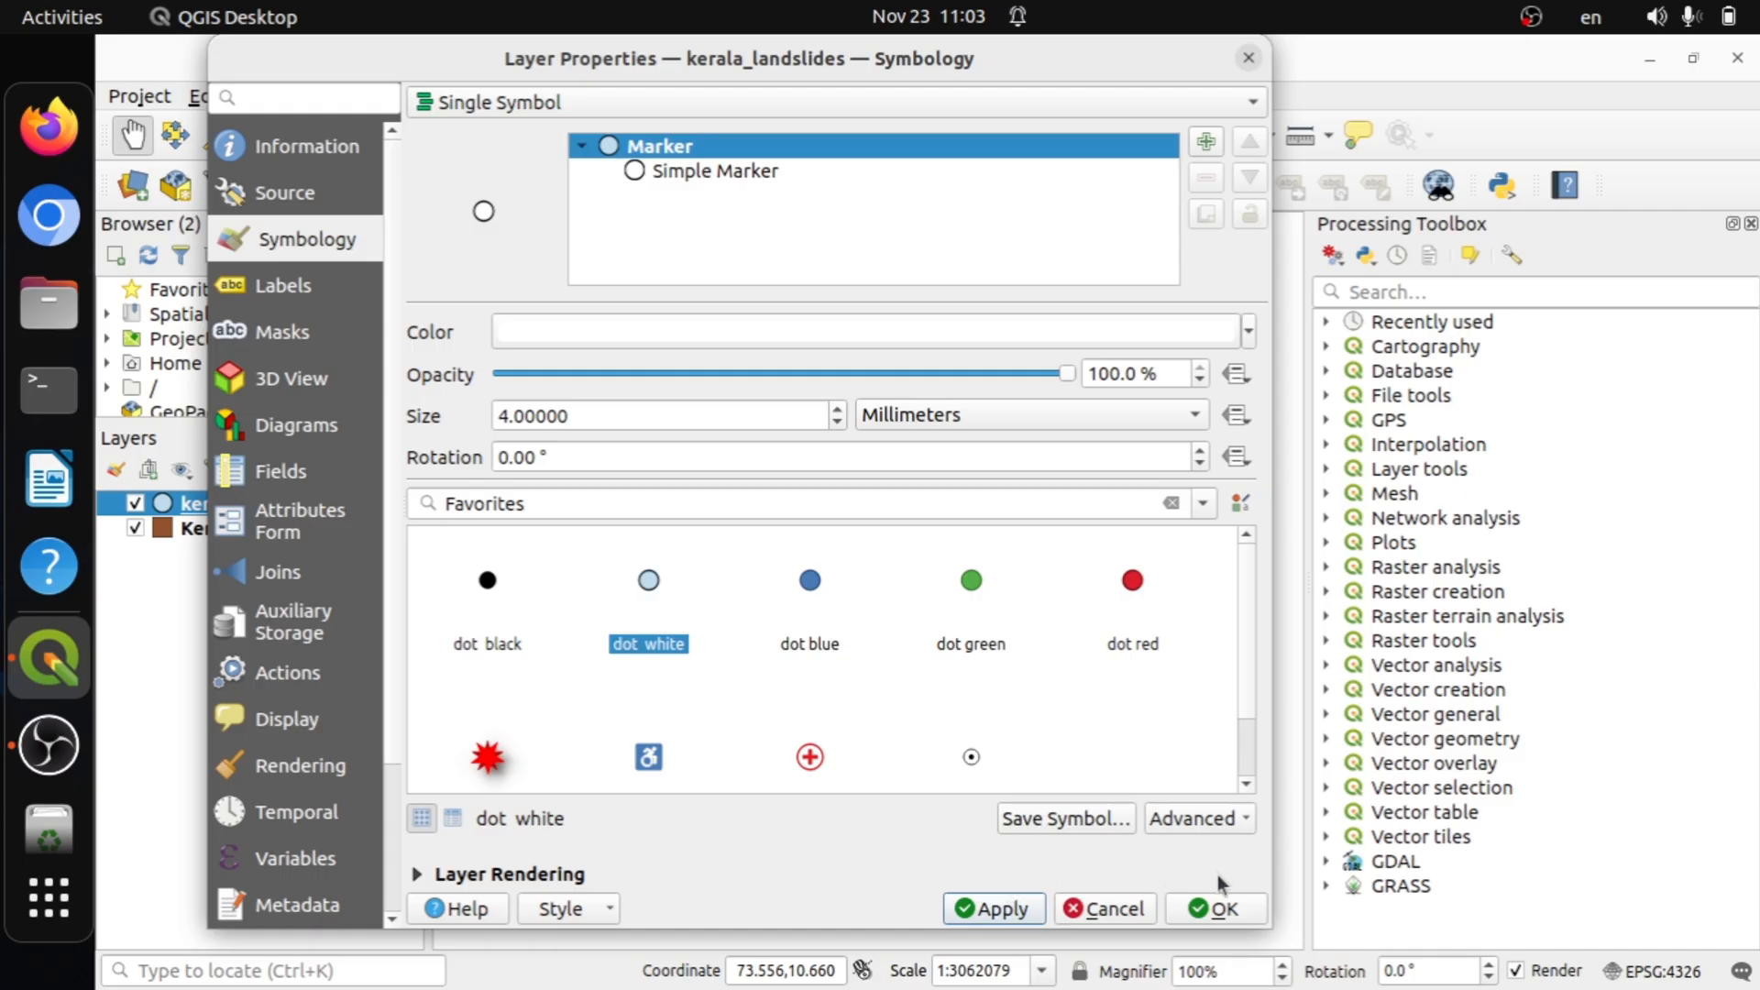
pyautogui.click(1214, 908)
pyautogui.moveTo(990, 561); pyautogui.dragTo(998, 587)
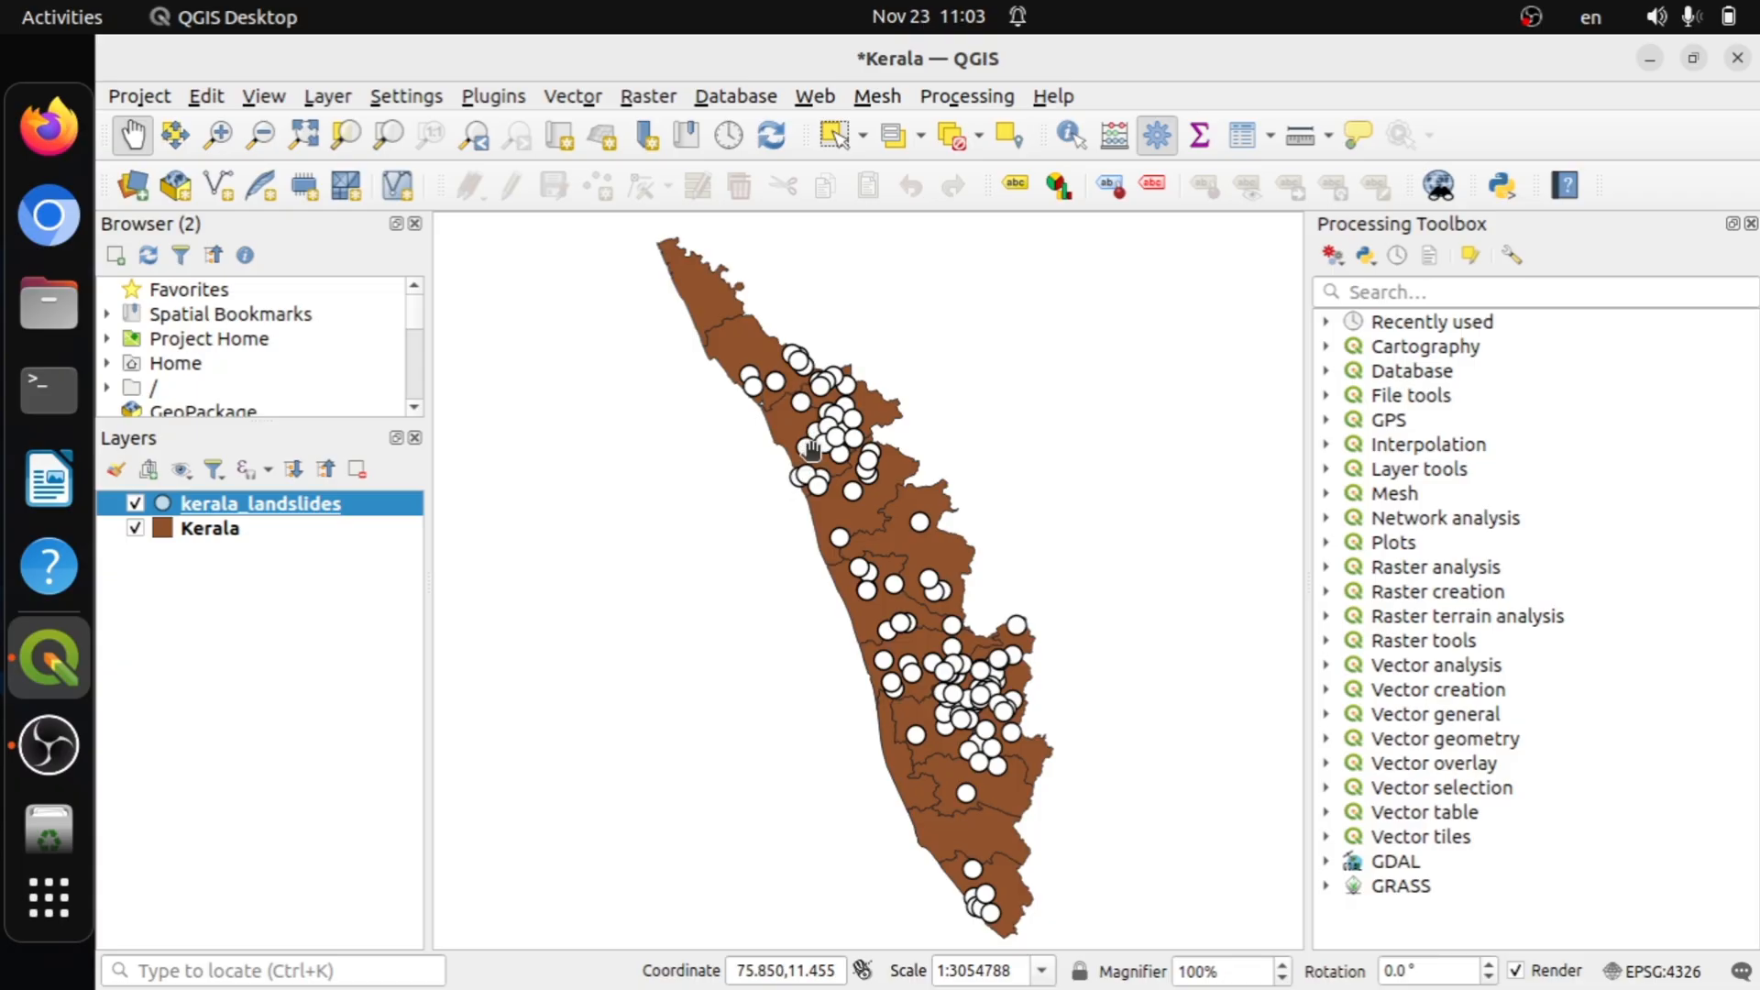
# Set the marker size of the kerala_landslides layer to 2 millimeters in its symbology and apply it.
pyautogui.rightClick(383, 500)
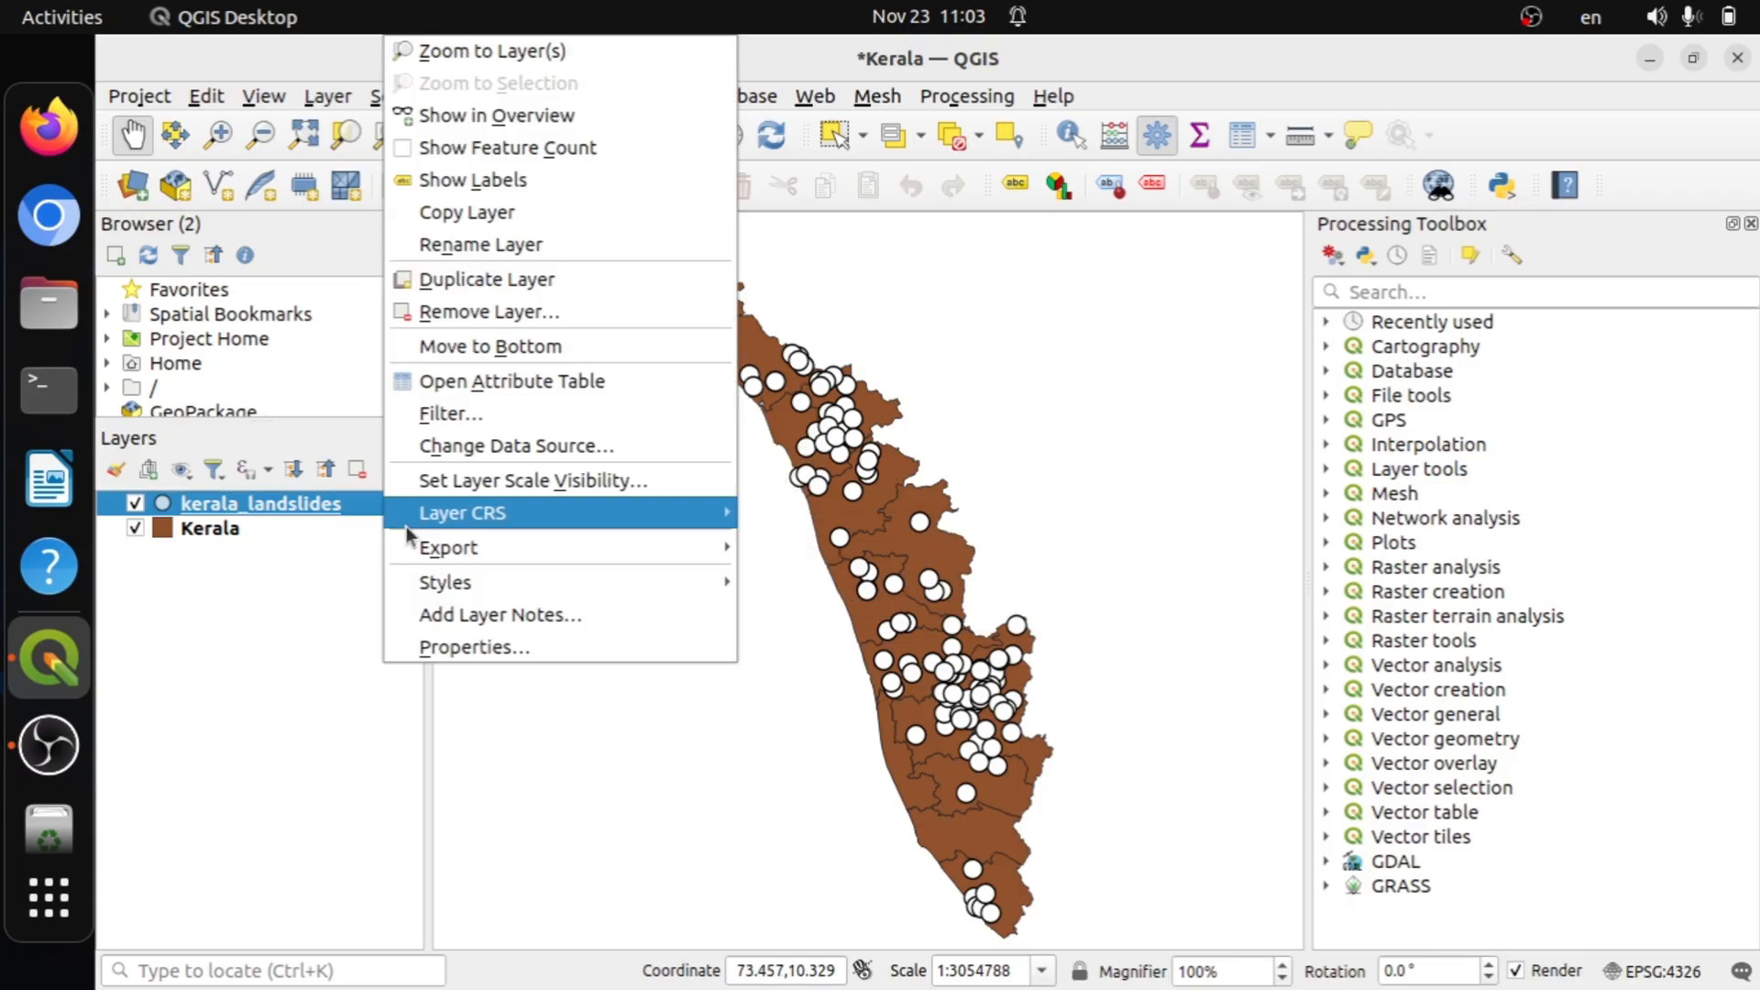
pyautogui.click(423, 647)
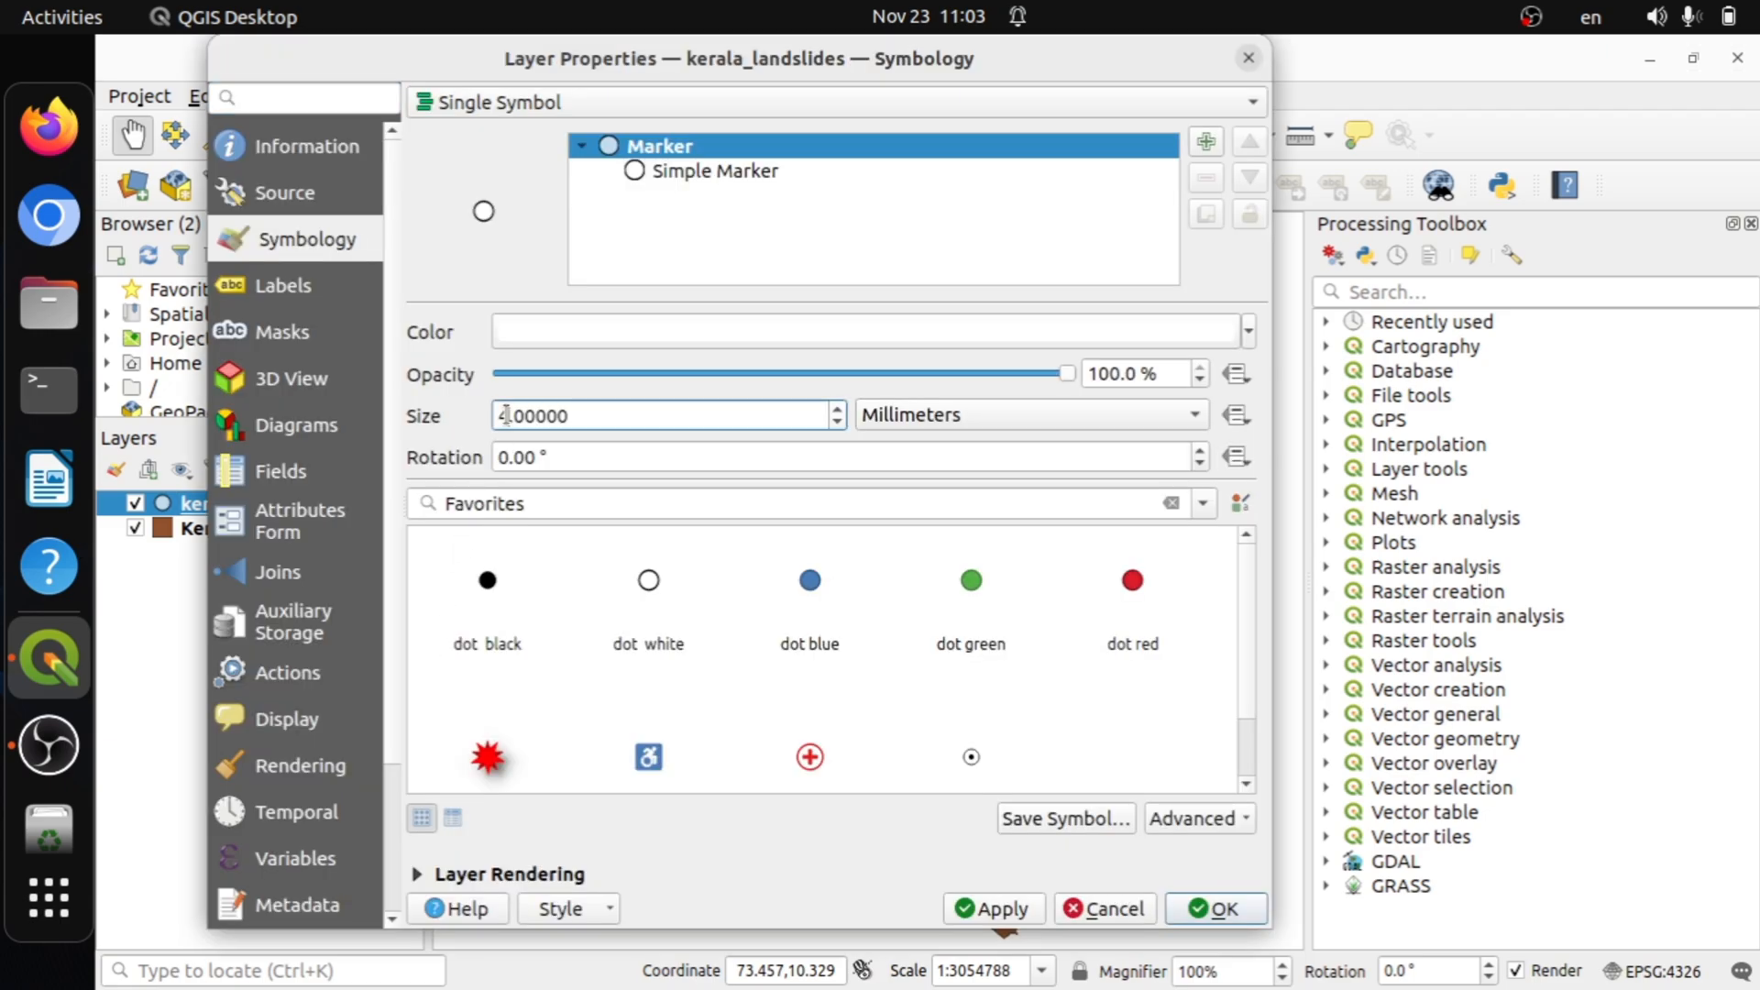
pyautogui.moveTo(752, 618)
pyautogui.press('BackSpace')
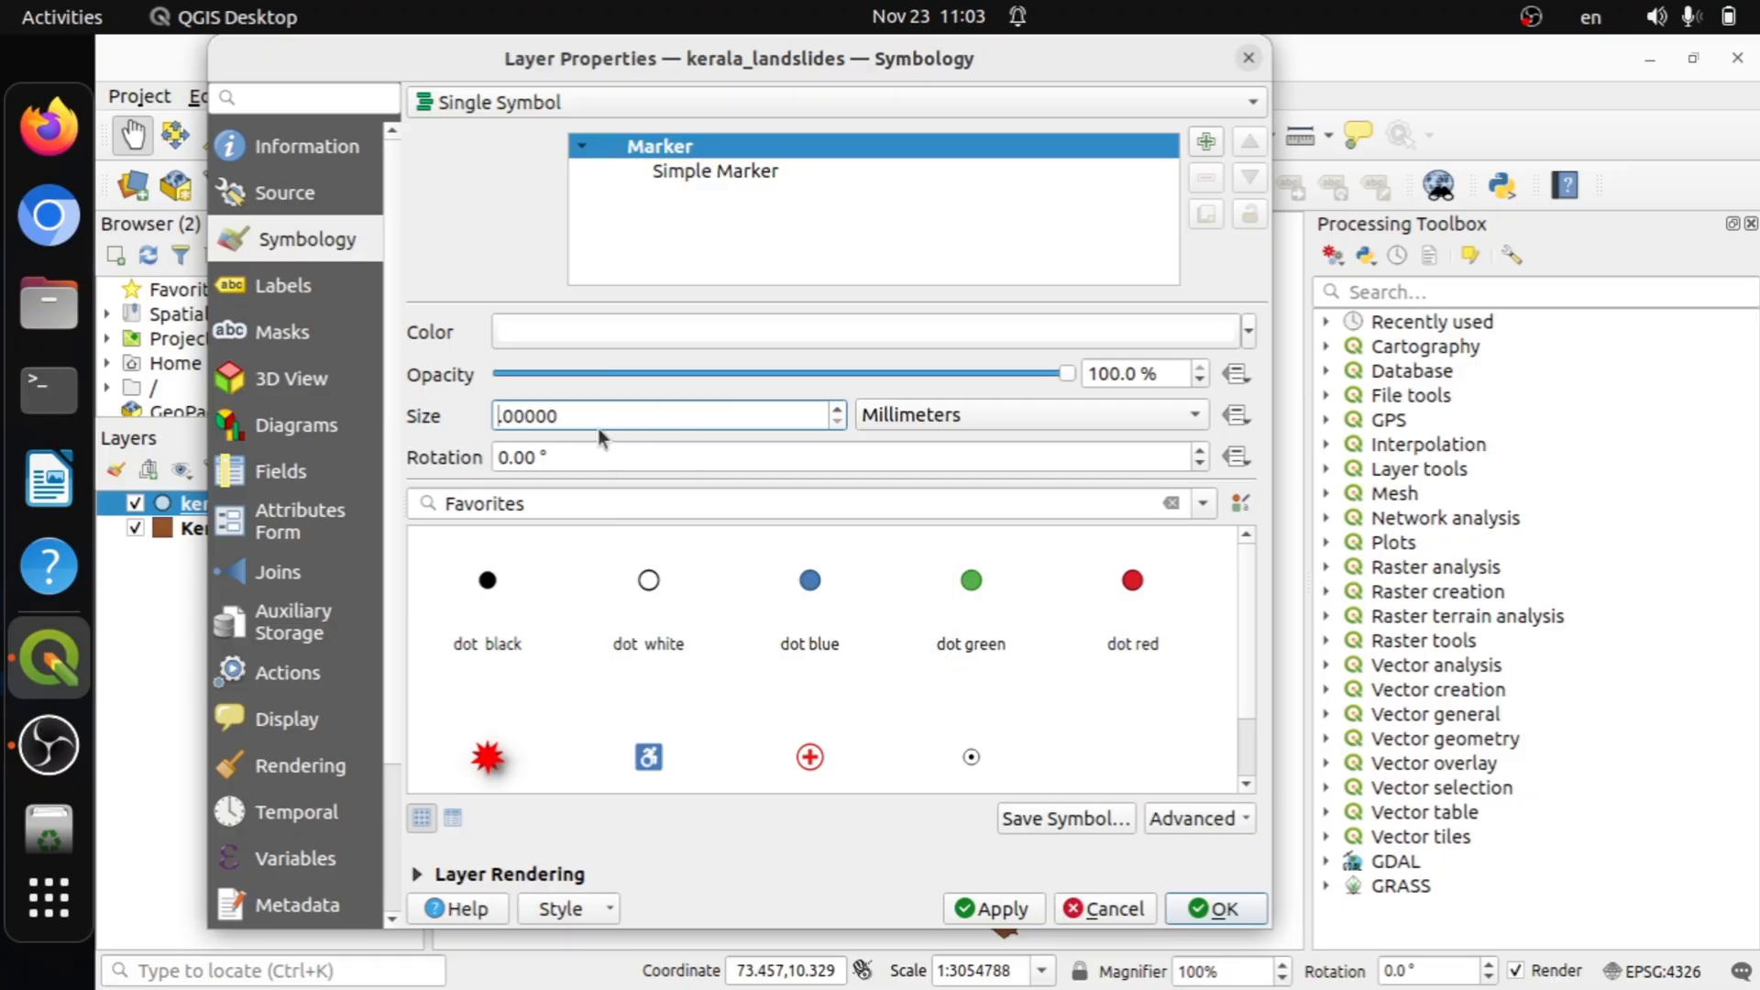
pyautogui.write('2')
pyautogui.click(992, 910)
pyautogui.click(1216, 911)
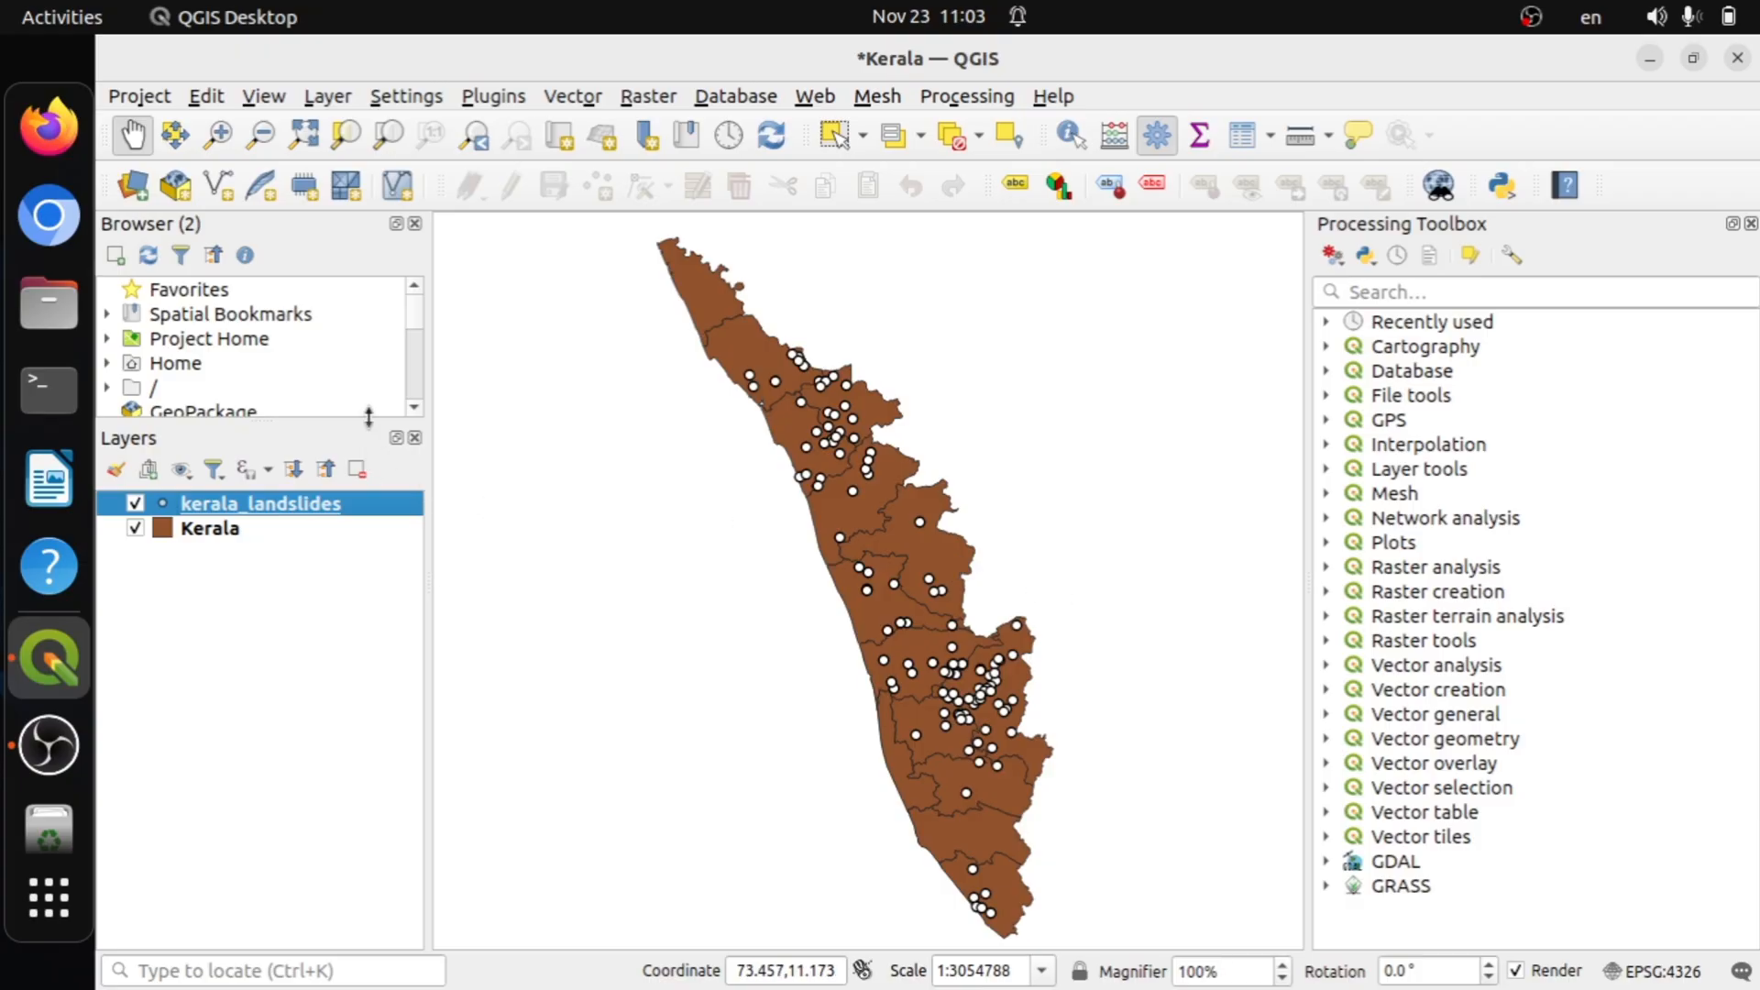
pyautogui.moveTo(700, 604); pyautogui.dragTo(698, 604)
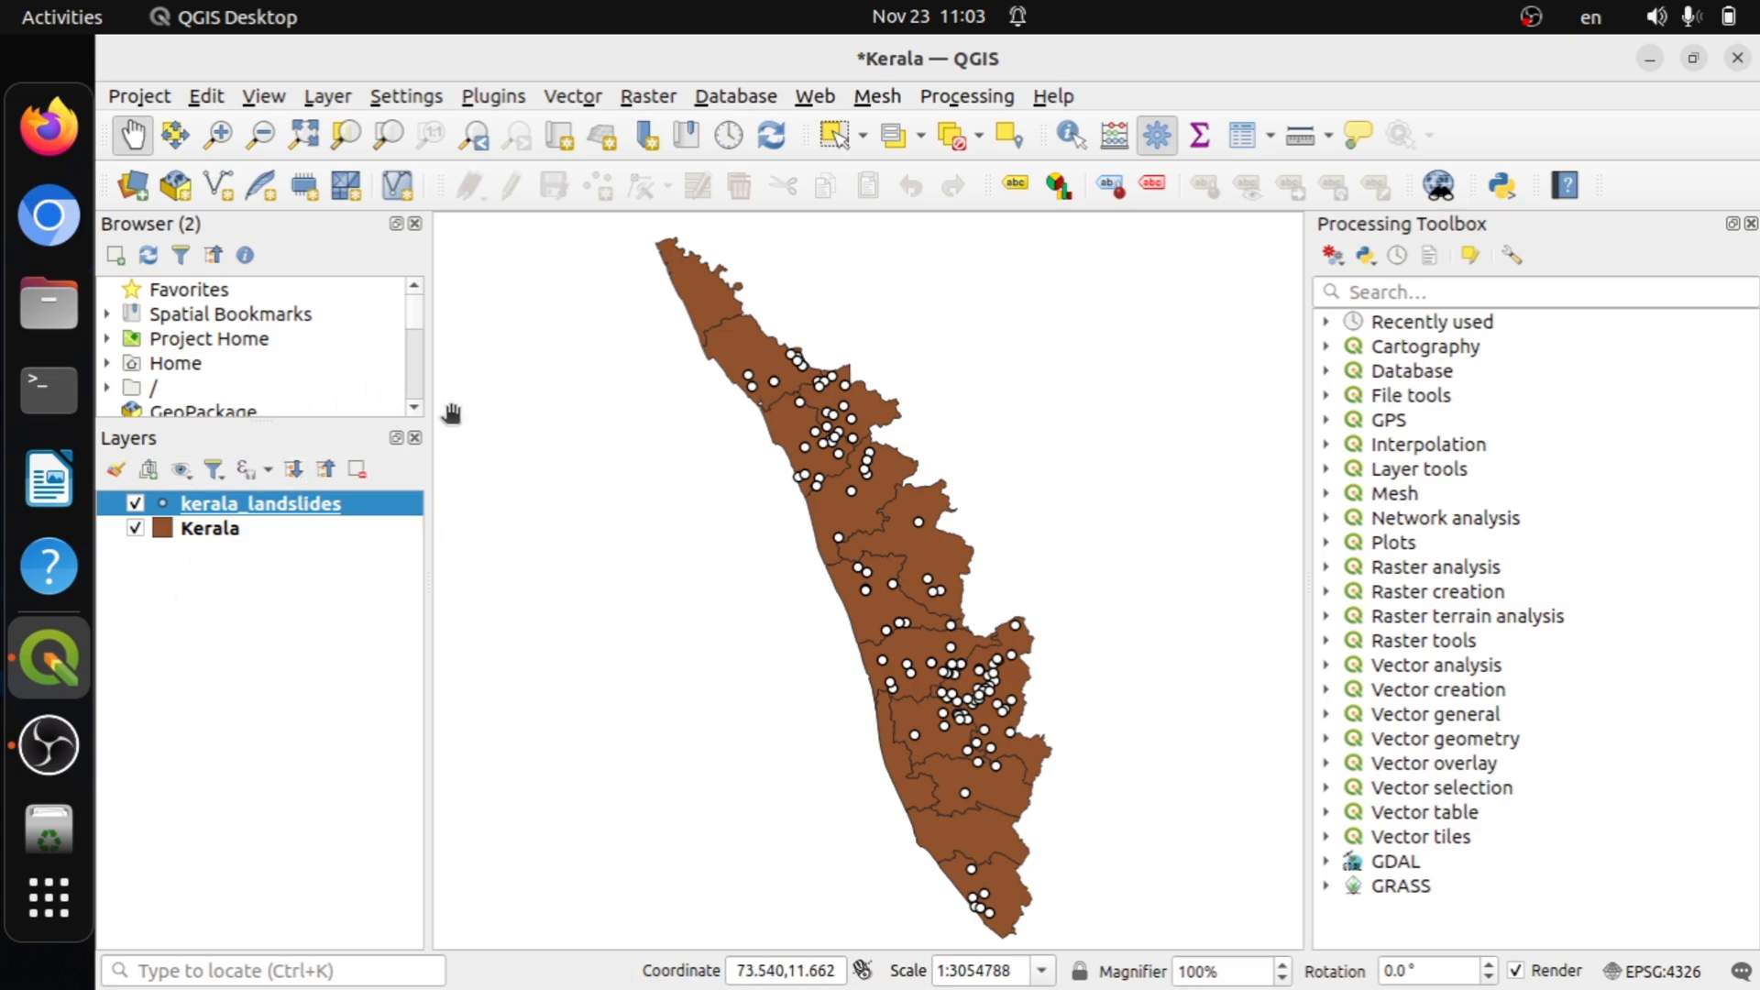
# Hide the Layers panel and show it again.
pyautogui.click(414, 438)
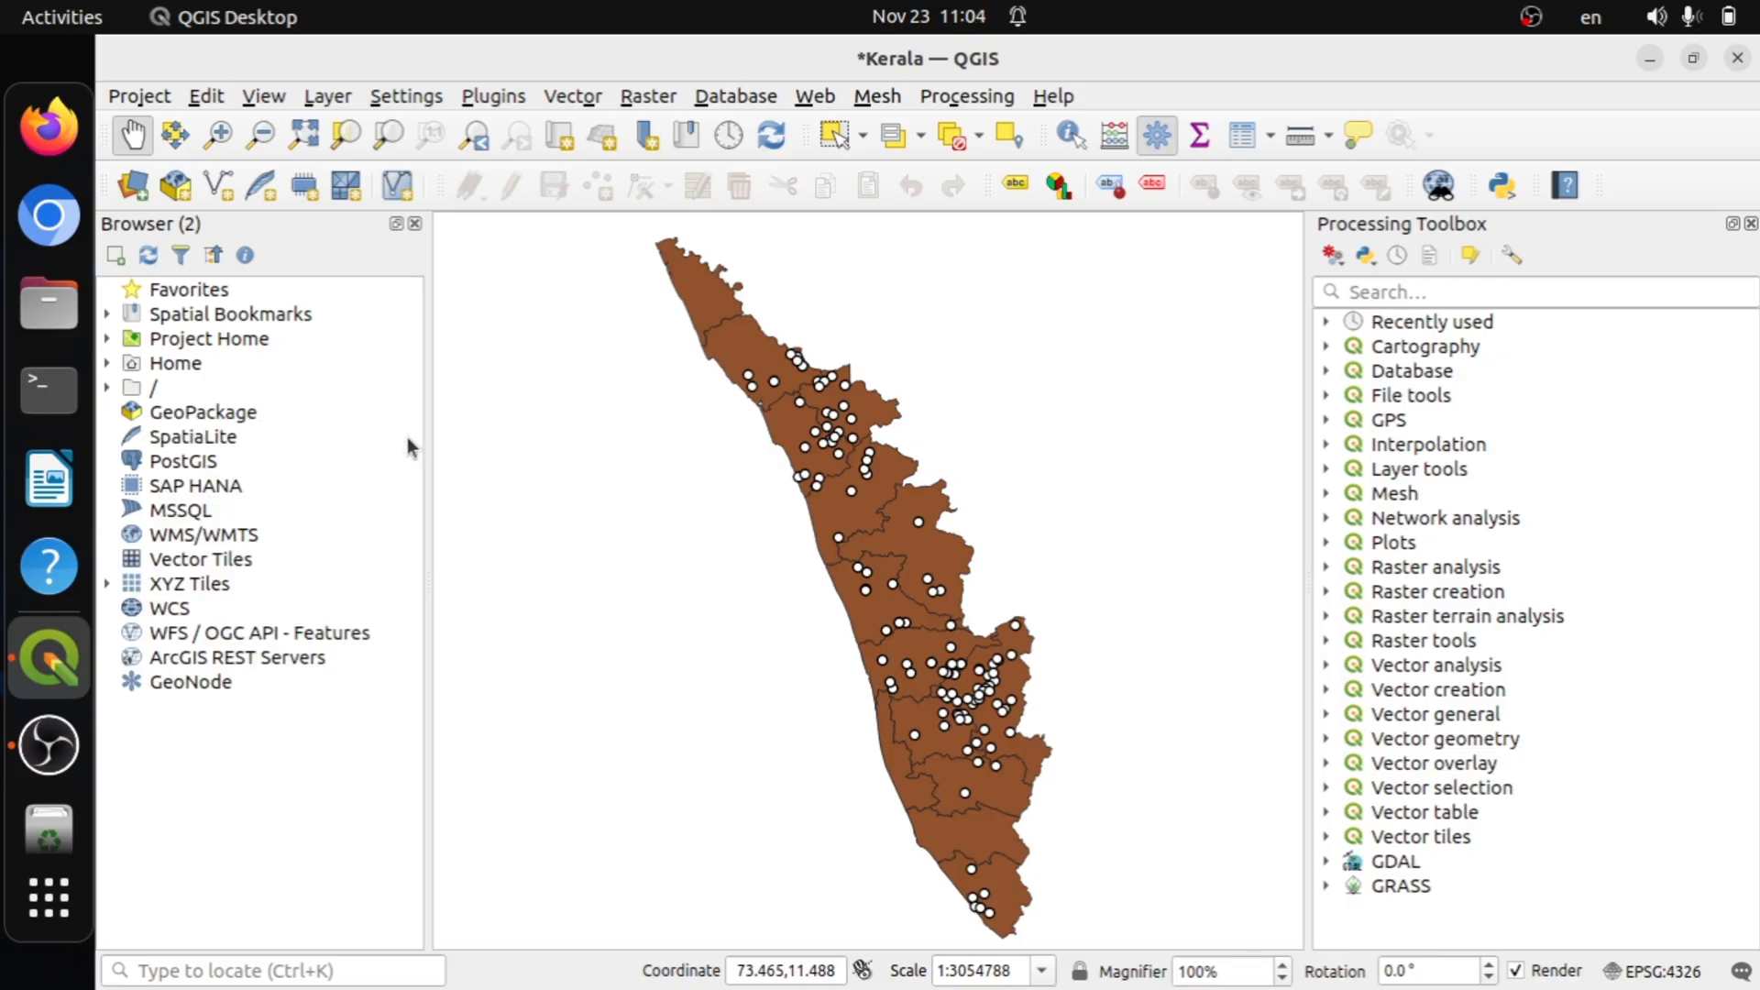
pyautogui.click(264, 97)
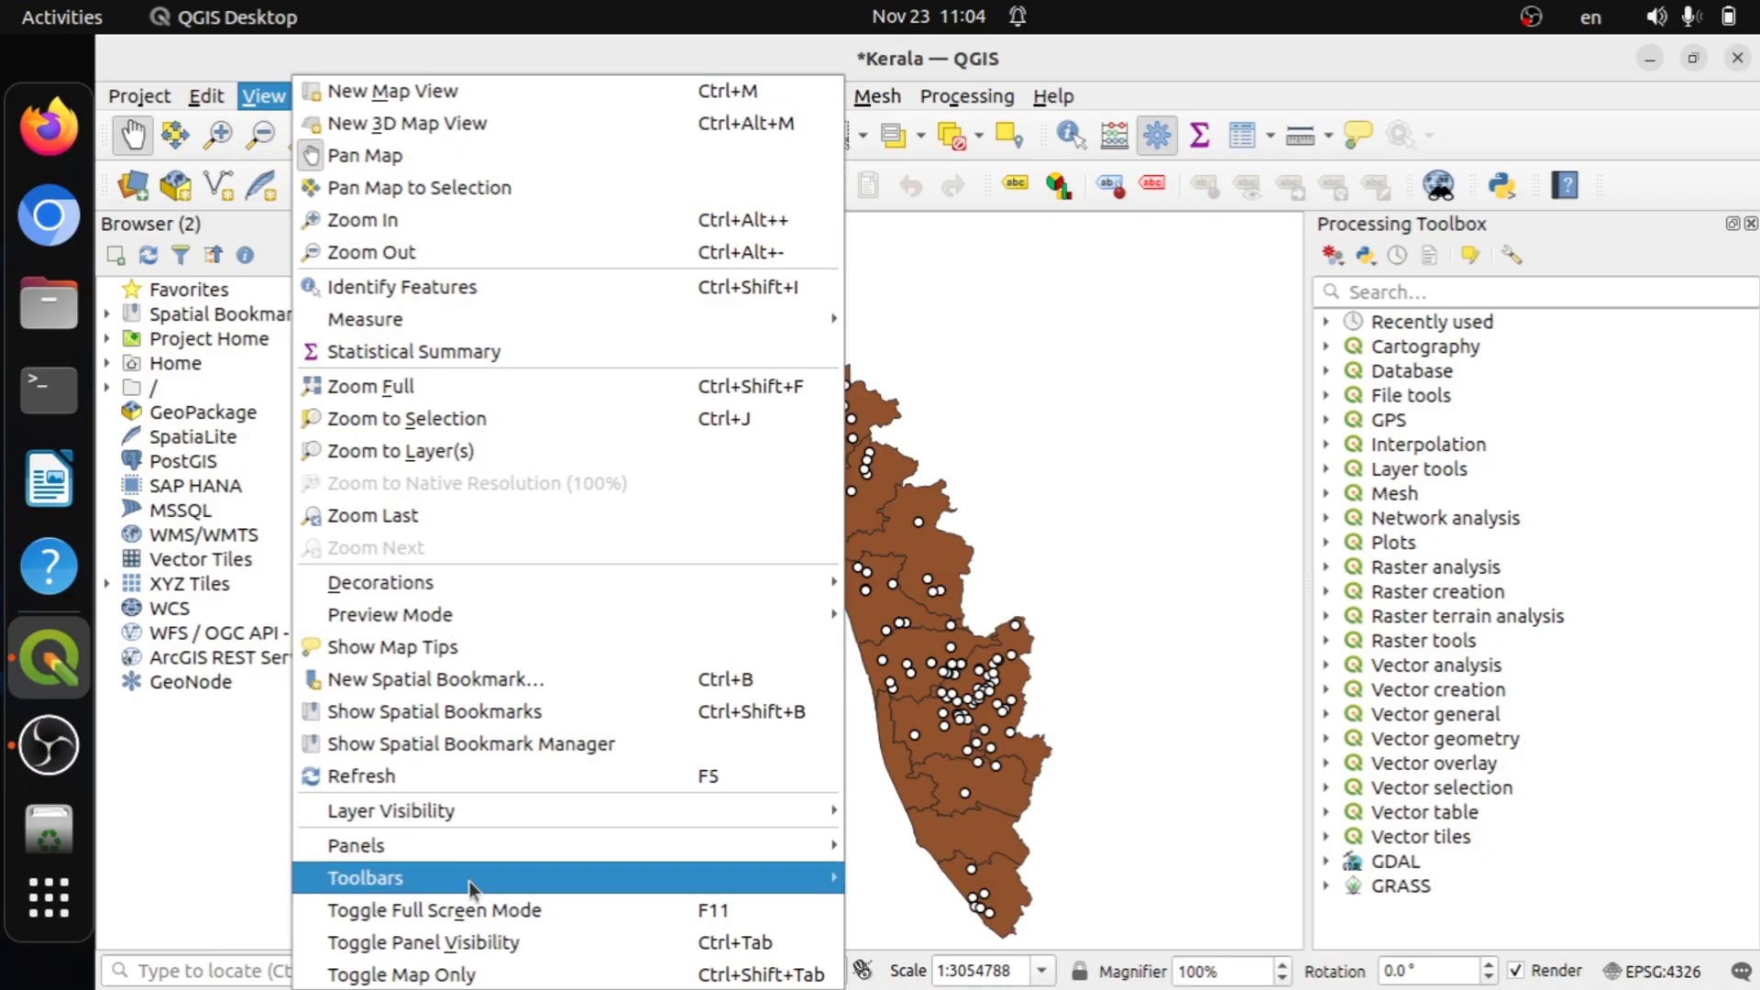
pyautogui.moveTo(455, 854)
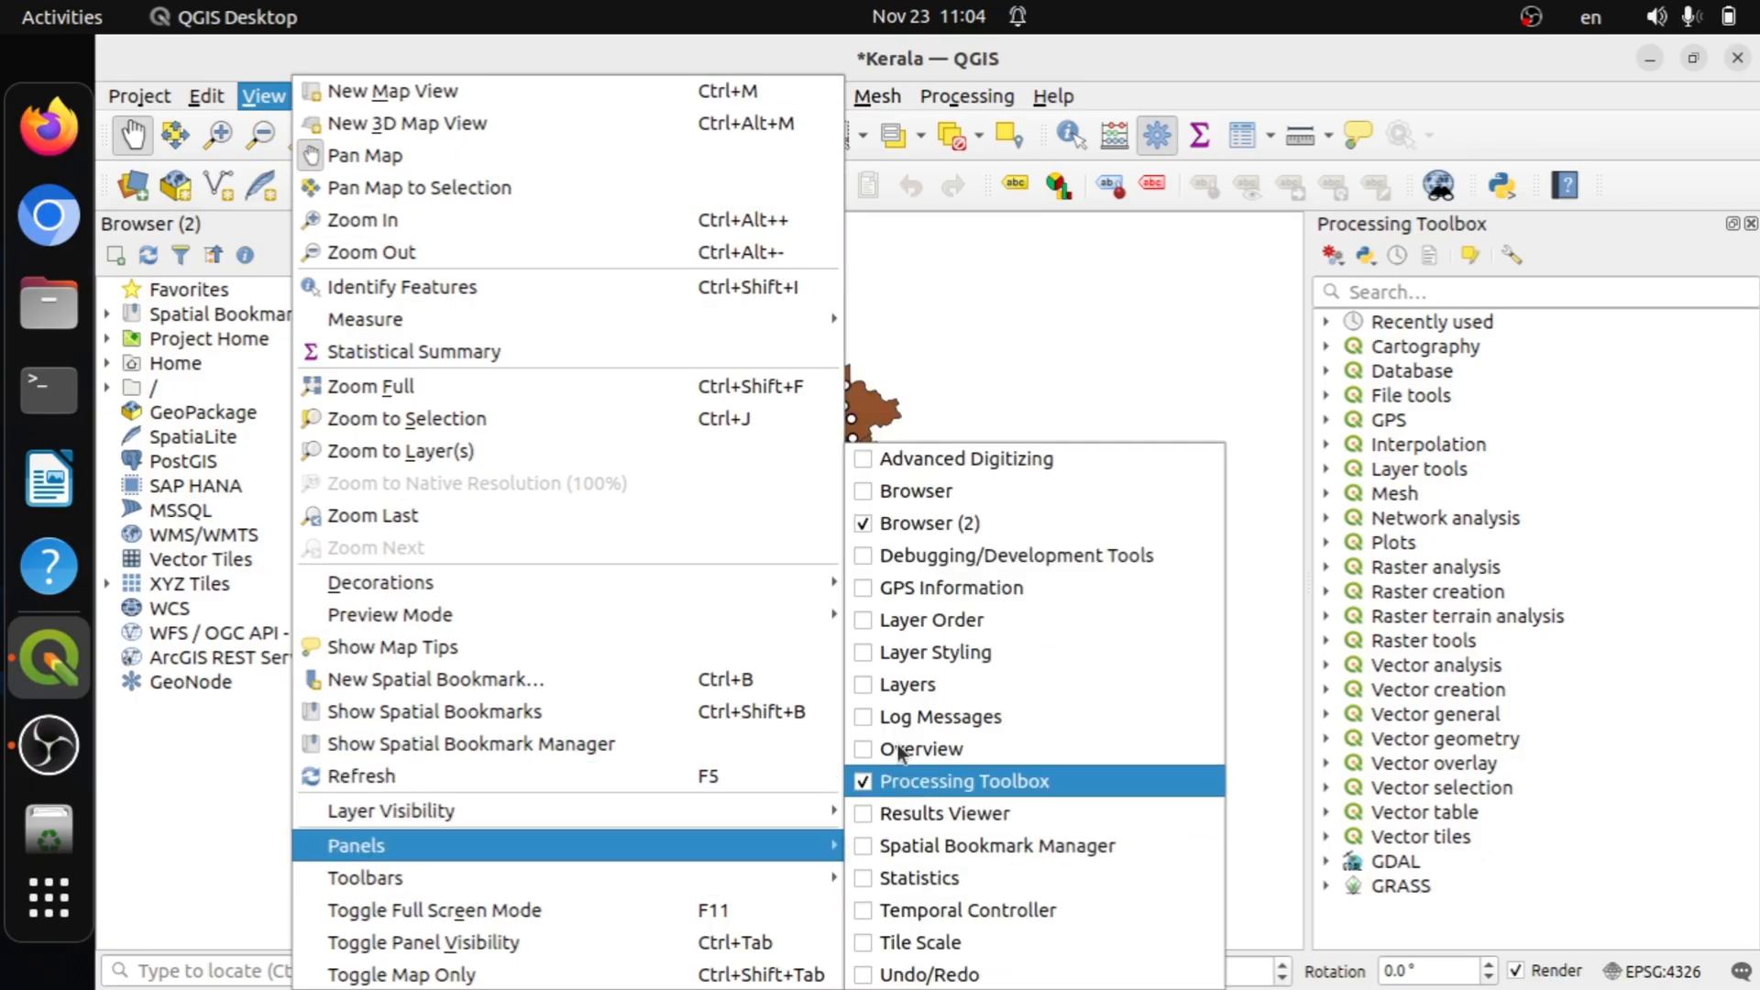
pyautogui.click(873, 682)
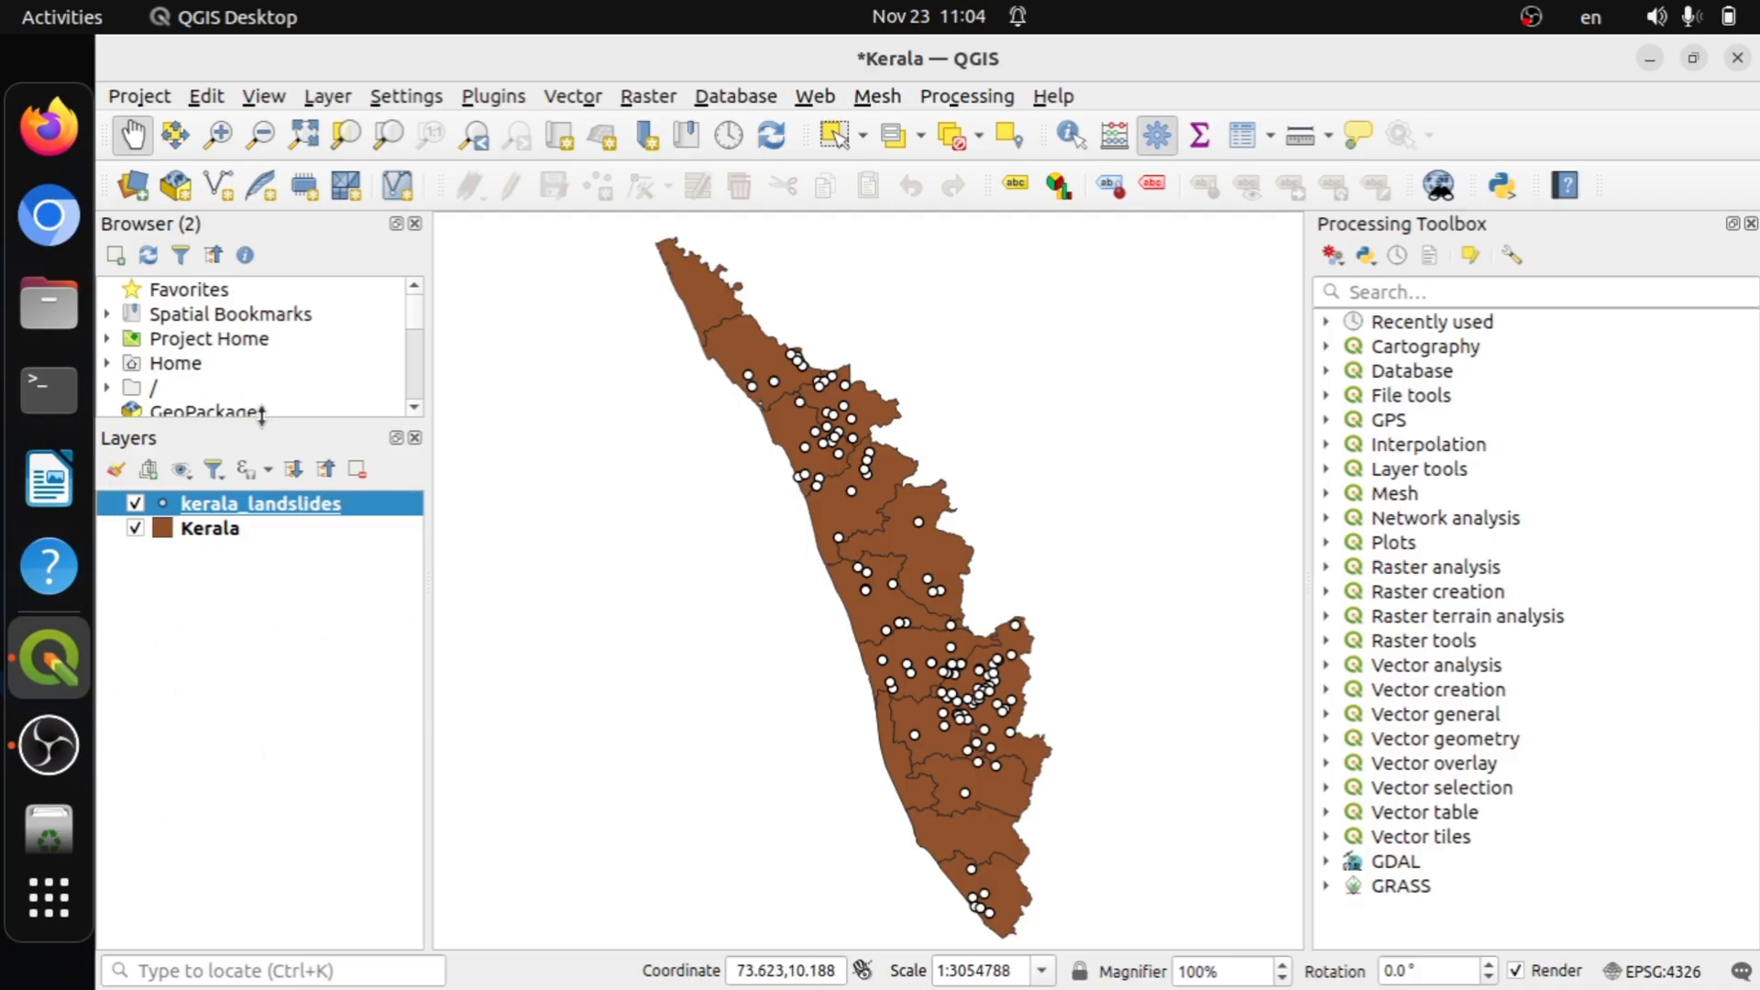
pyautogui.moveTo(1174, 556); pyautogui.dragTo(1163, 575)
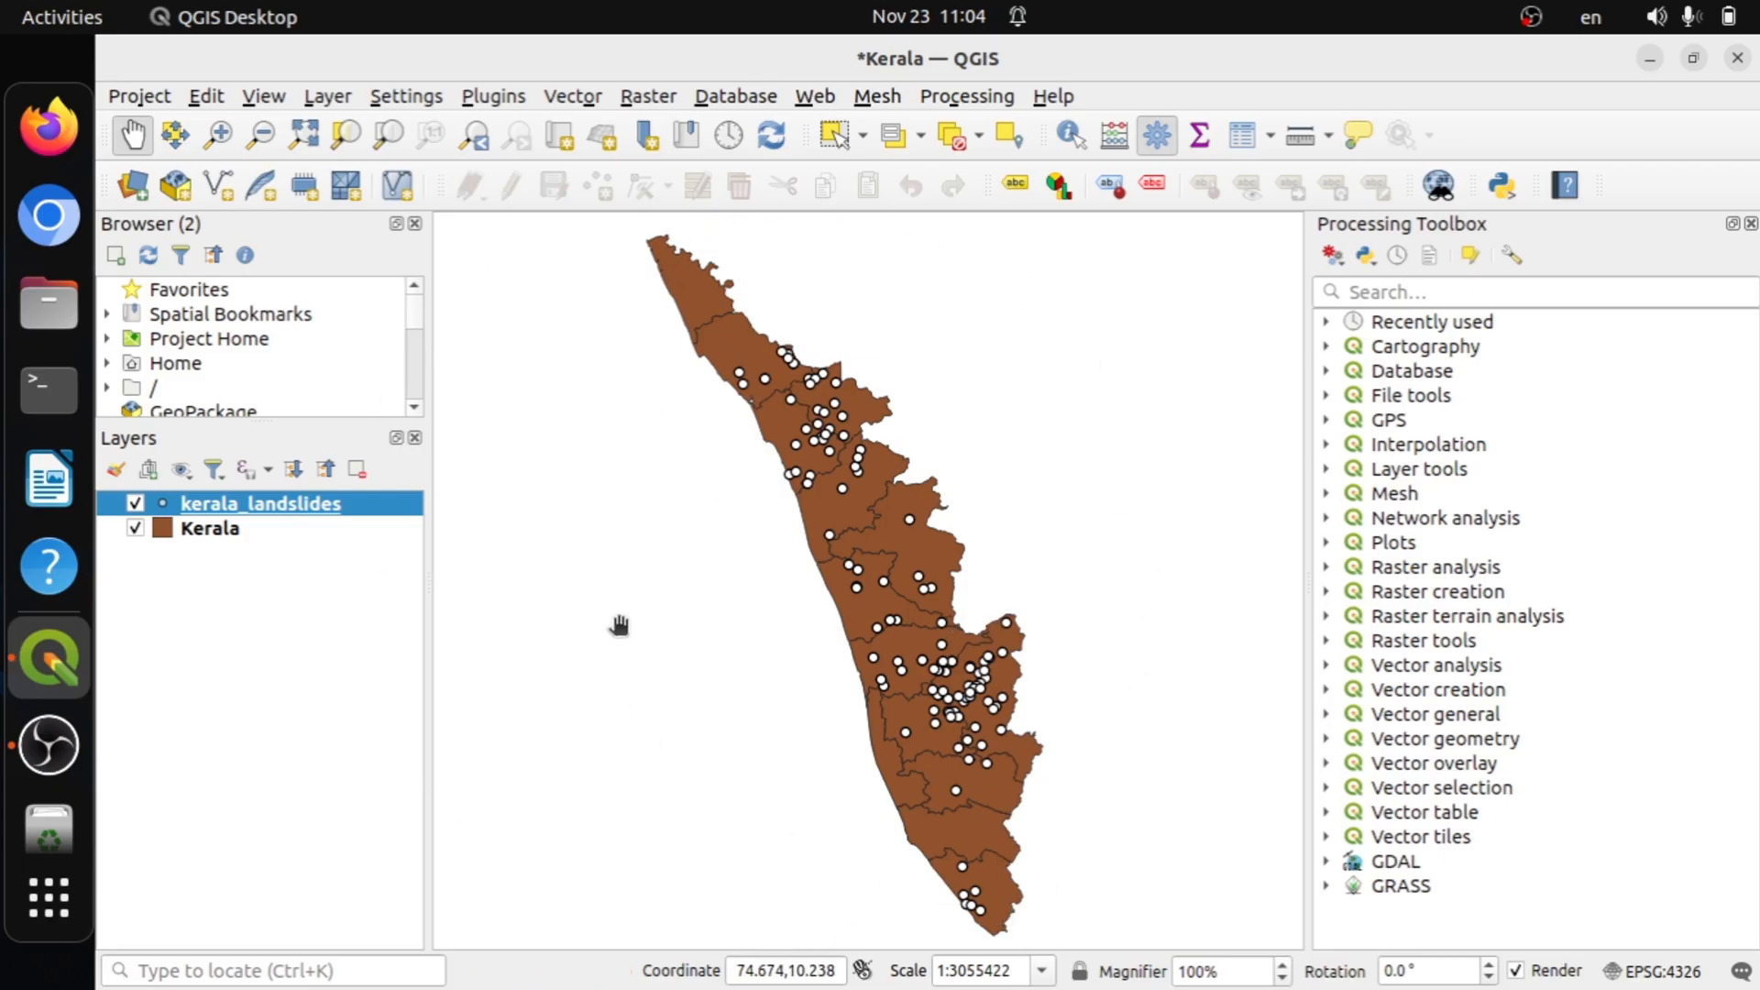
pyautogui.scroll(1, 923, 623)
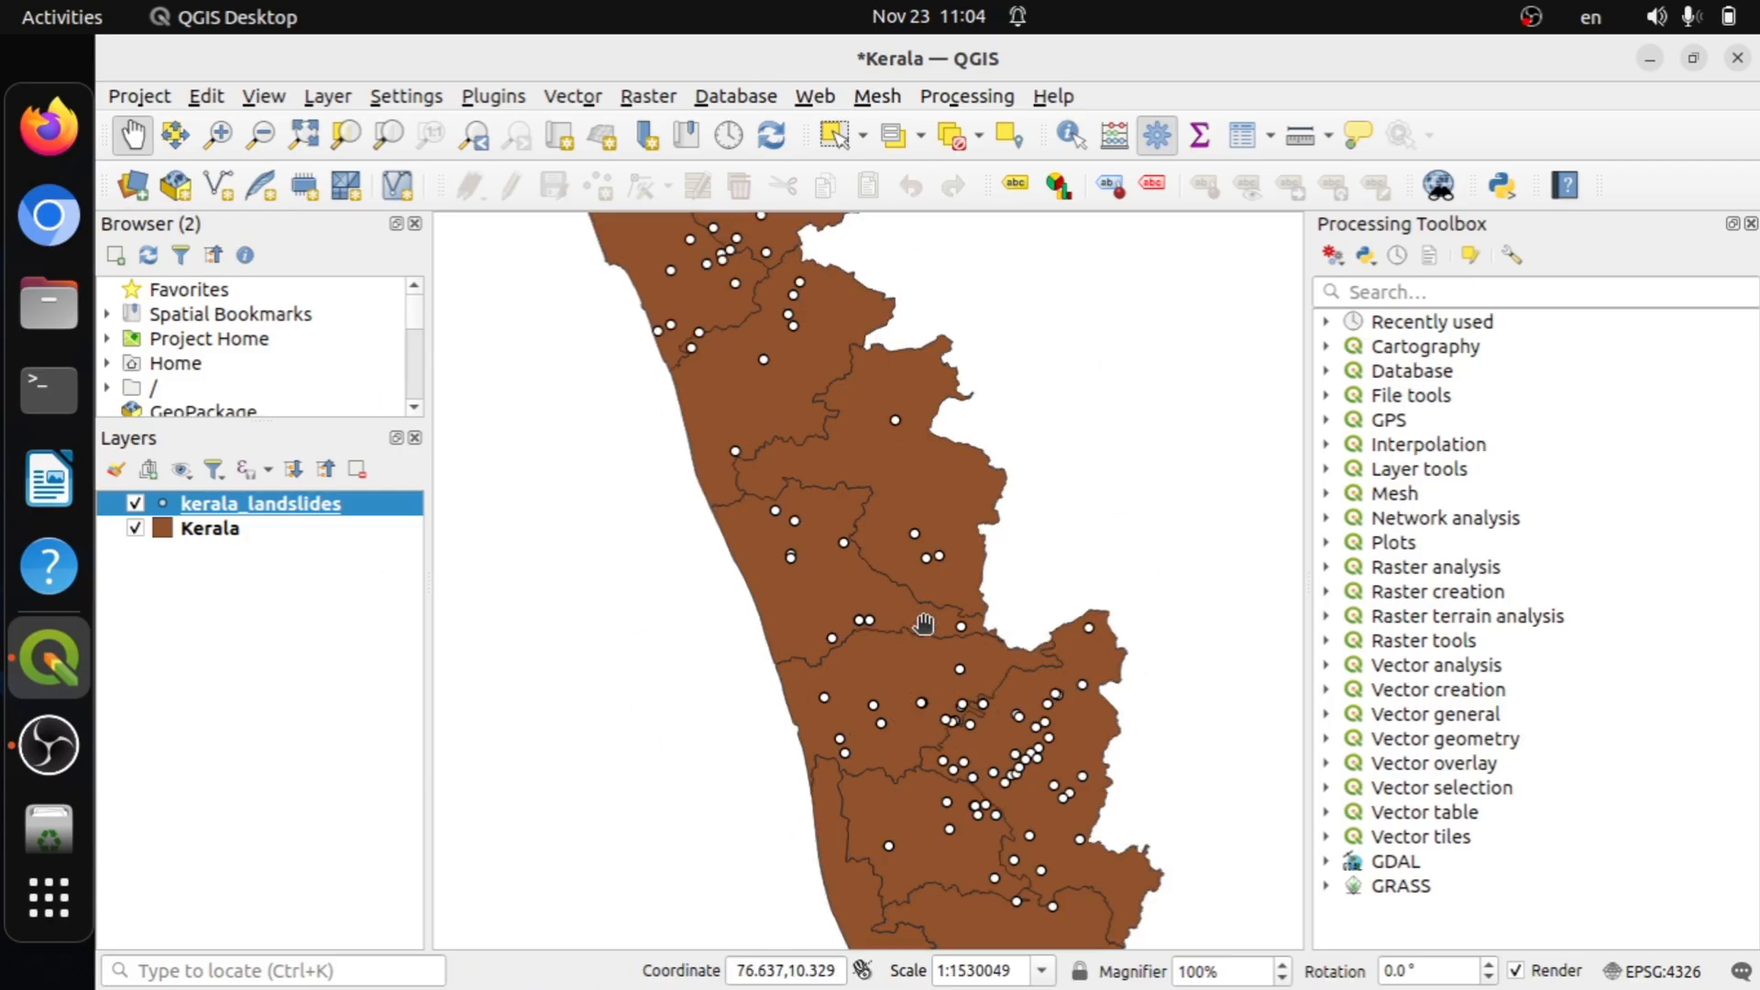
pyautogui.scroll(-1, 922, 621)
pyautogui.moveTo(1080, 566); pyautogui.dragTo(1066, 566)
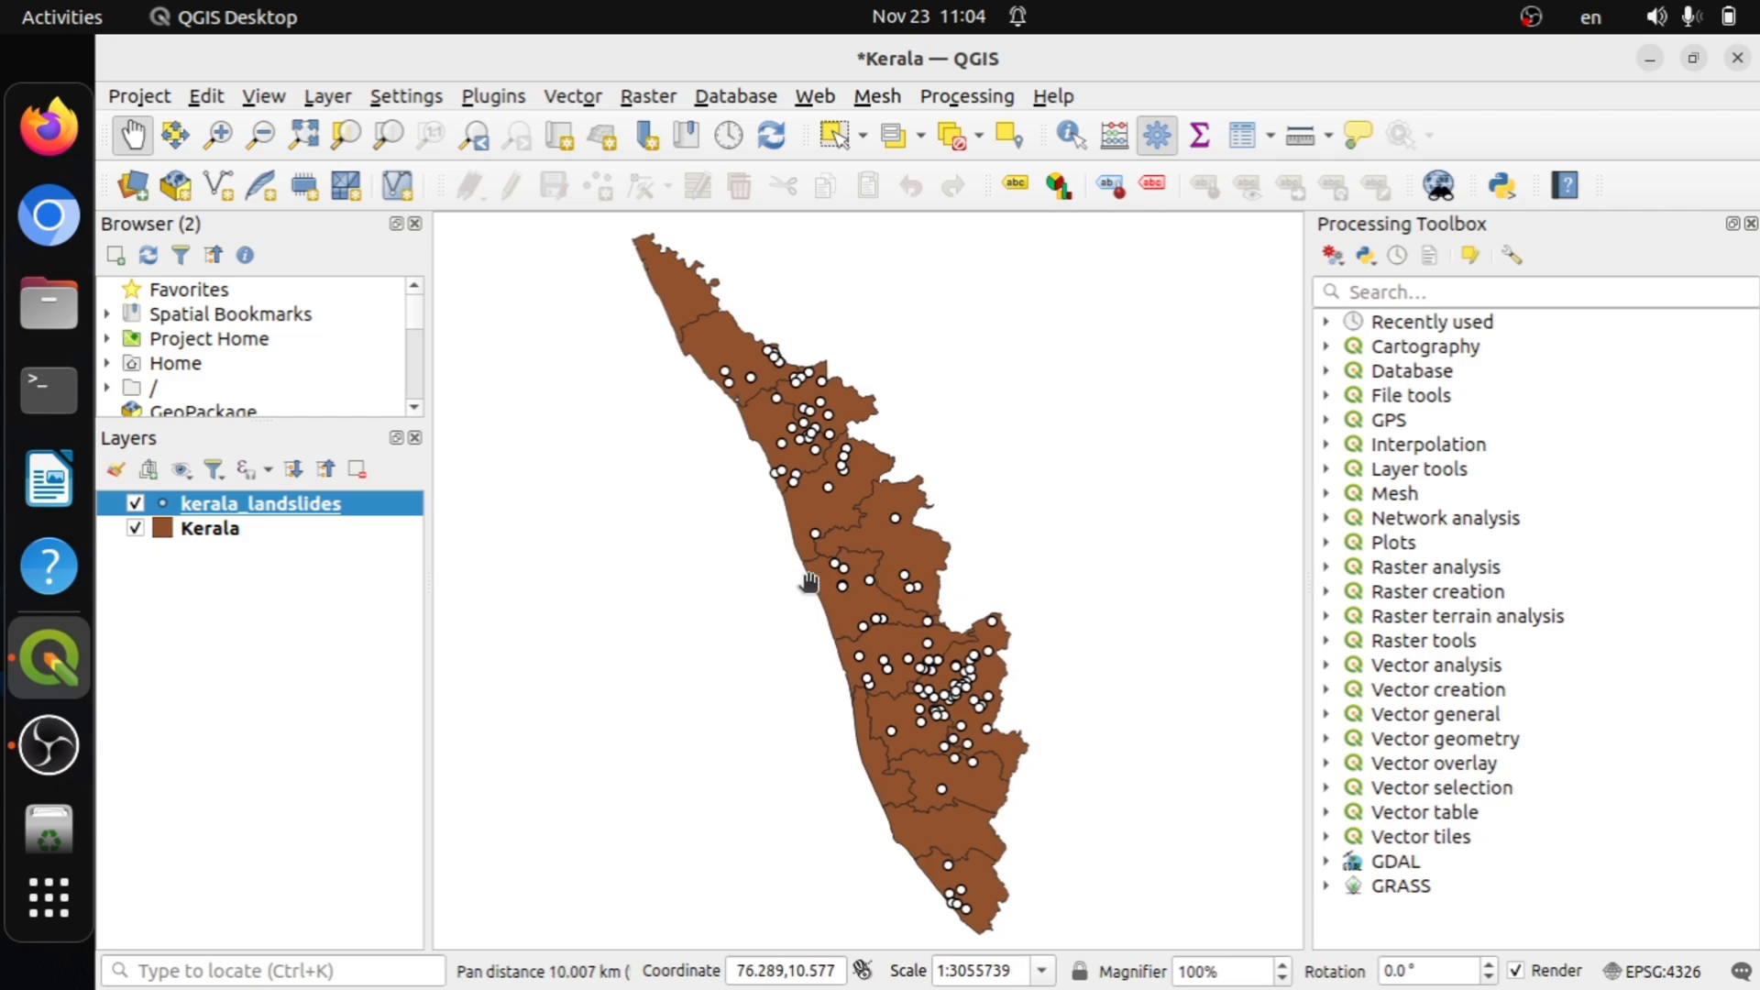
# Create a new empty project, closing the current Kerala project without saving it.
pyautogui.click(140, 96)
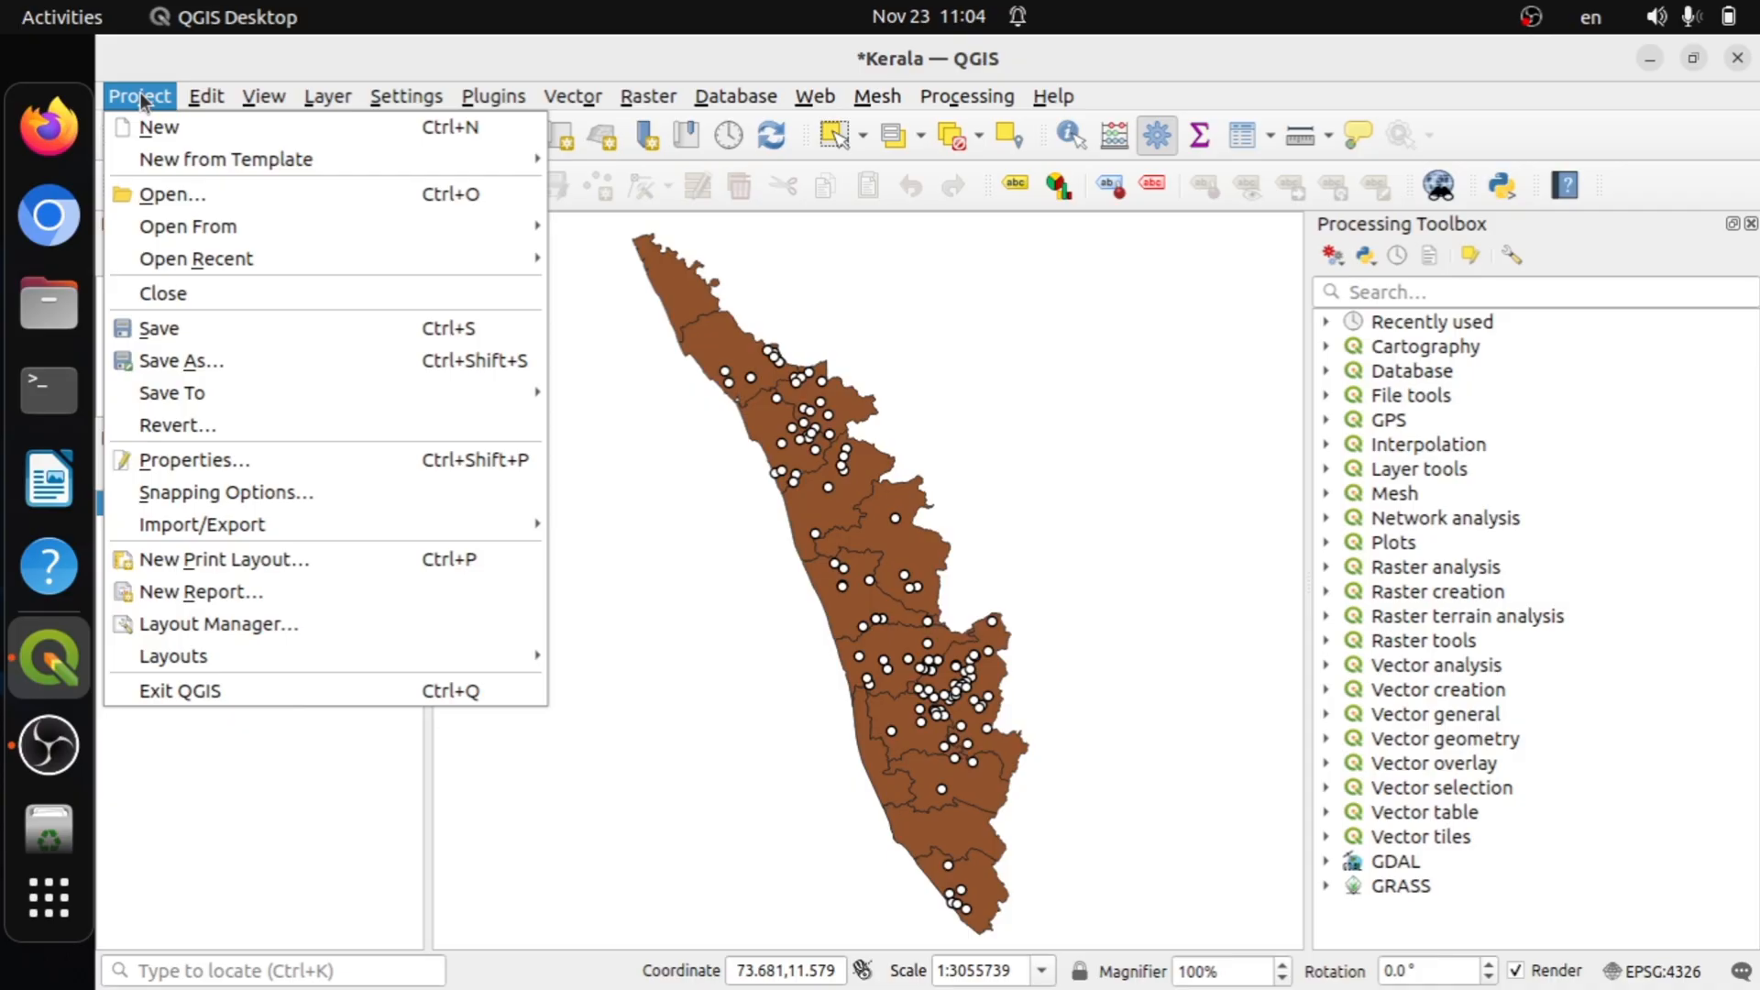
pyautogui.click(158, 129)
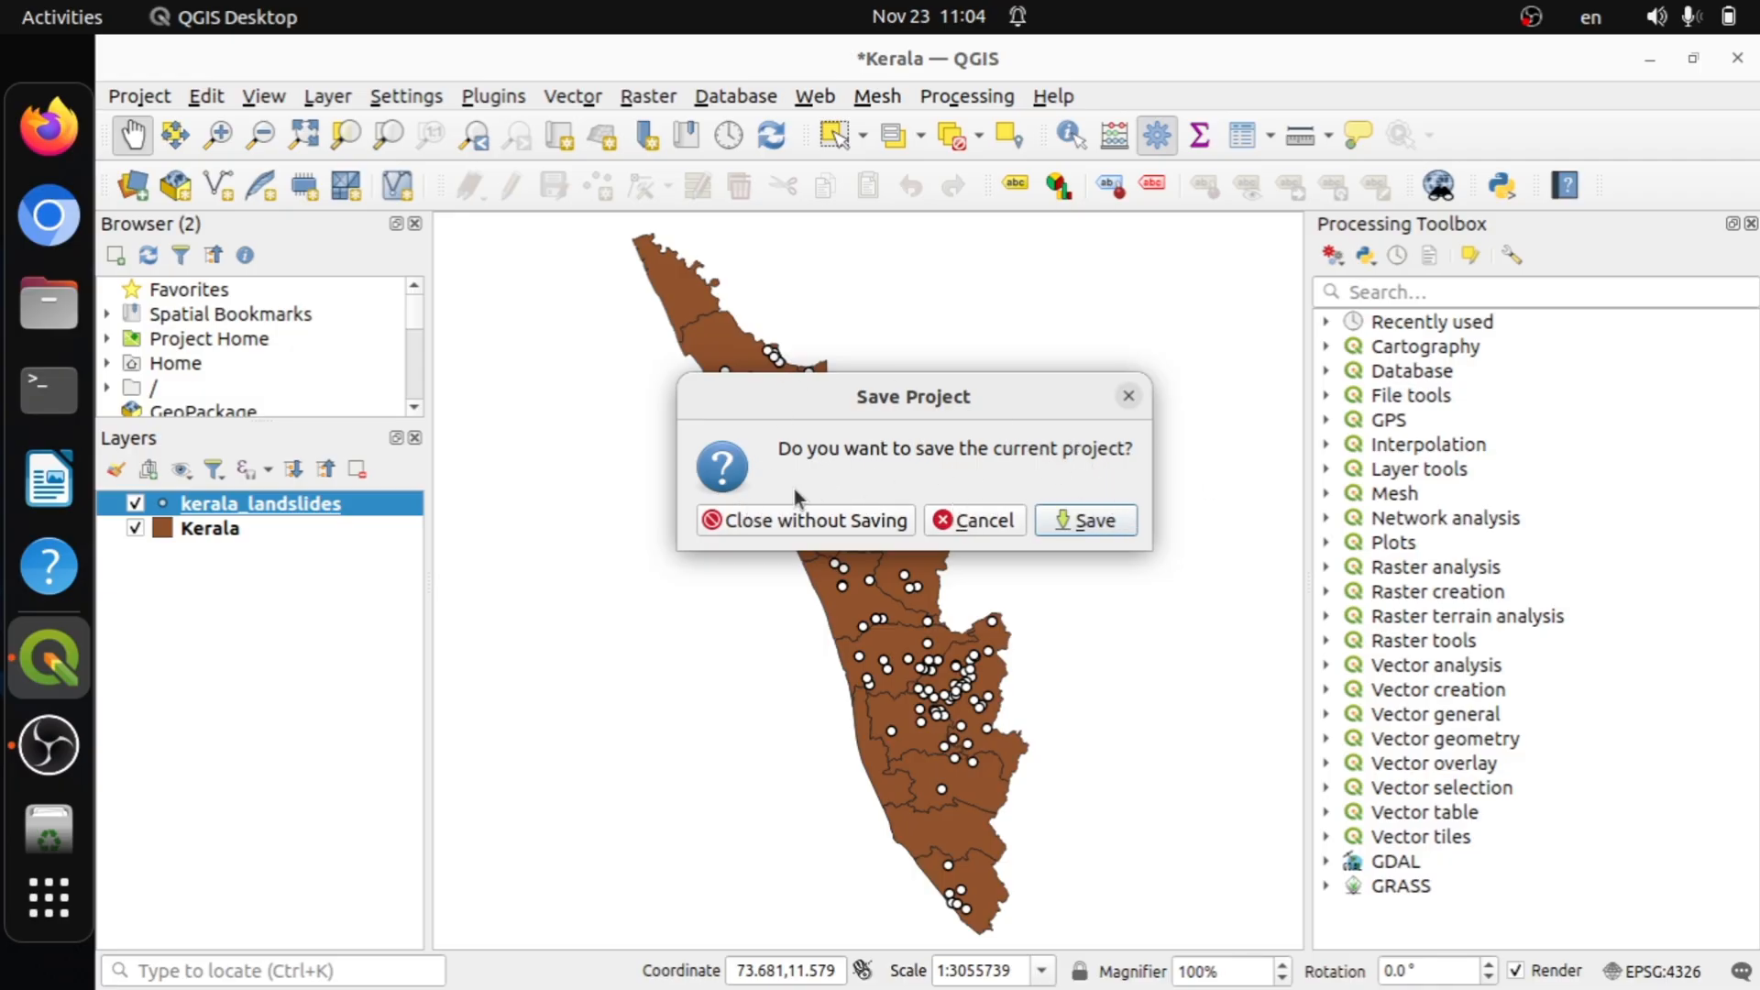
pyautogui.click(796, 519)
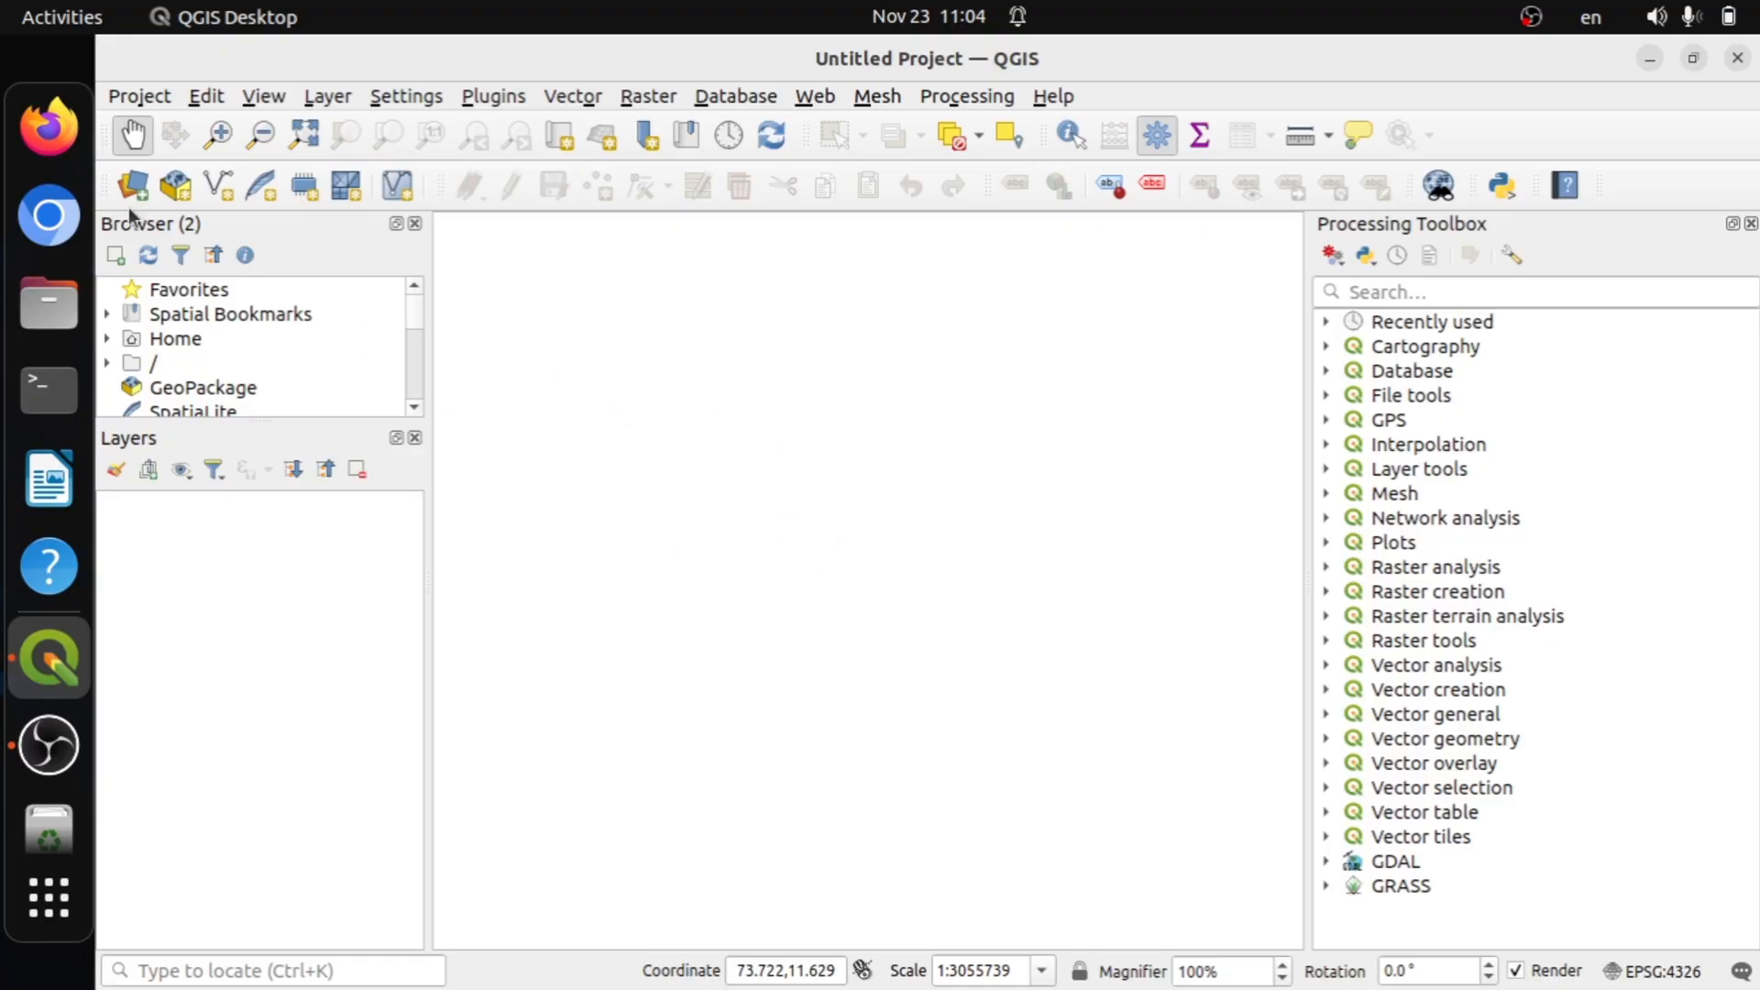
pyautogui.click(137, 96)
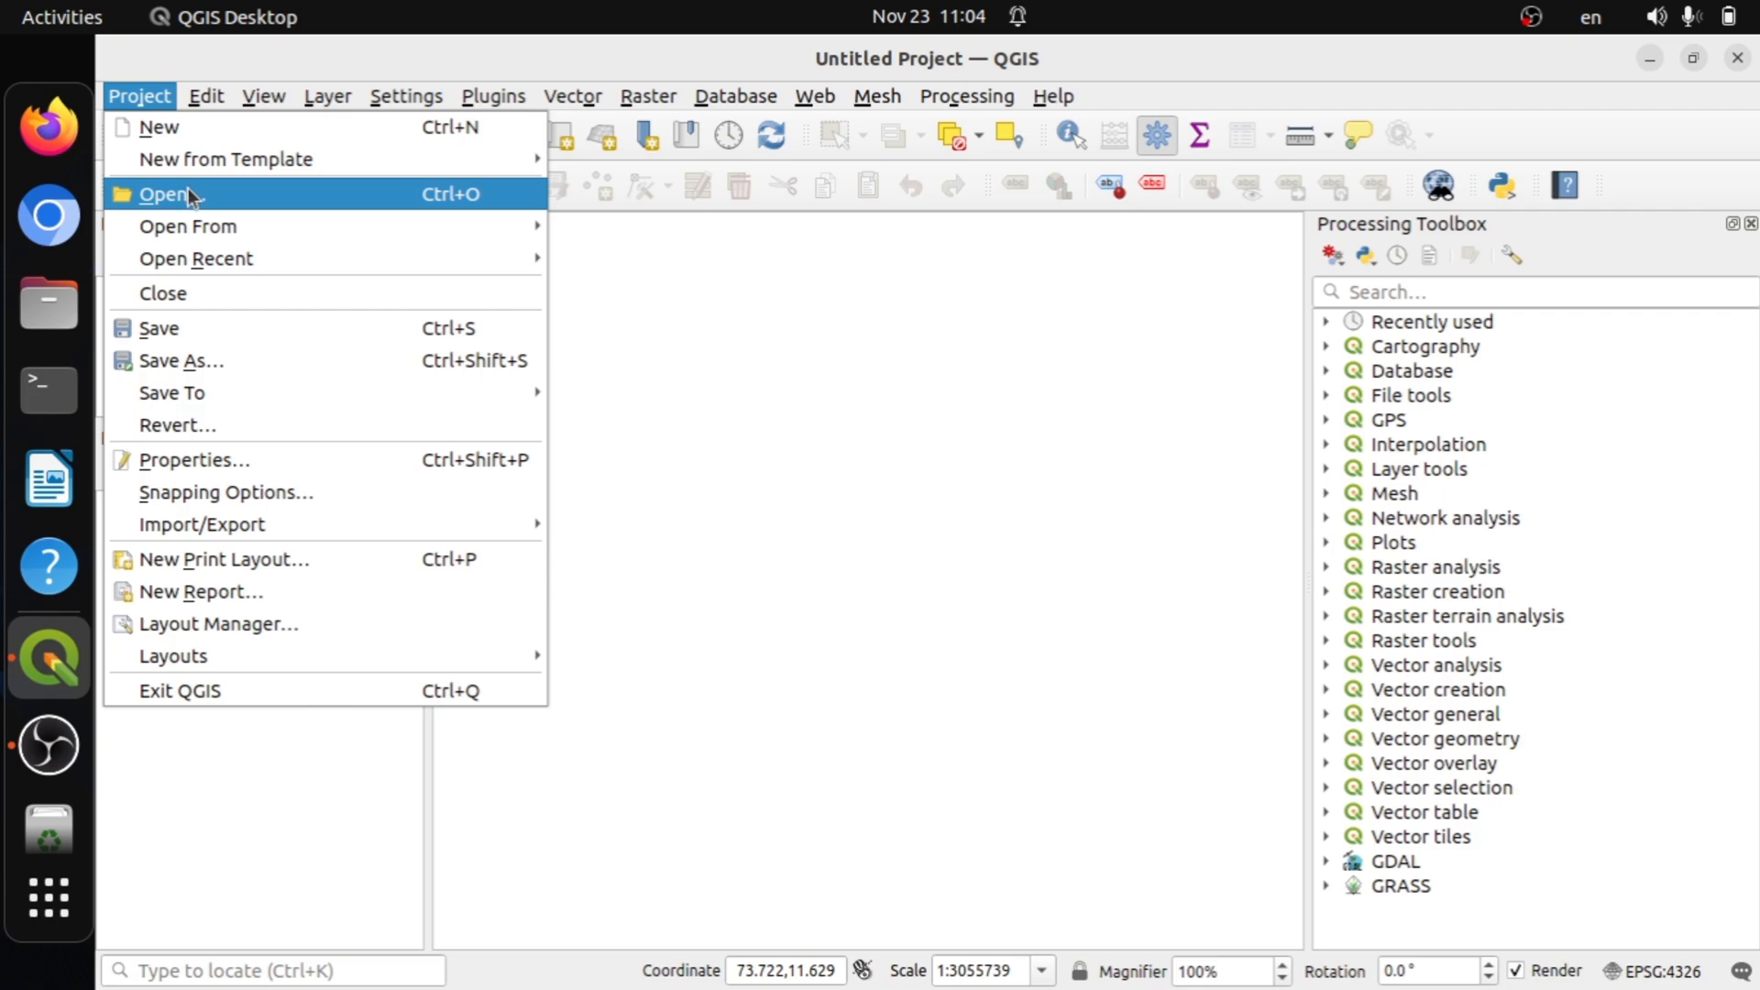
pyautogui.moveTo(271, 97)
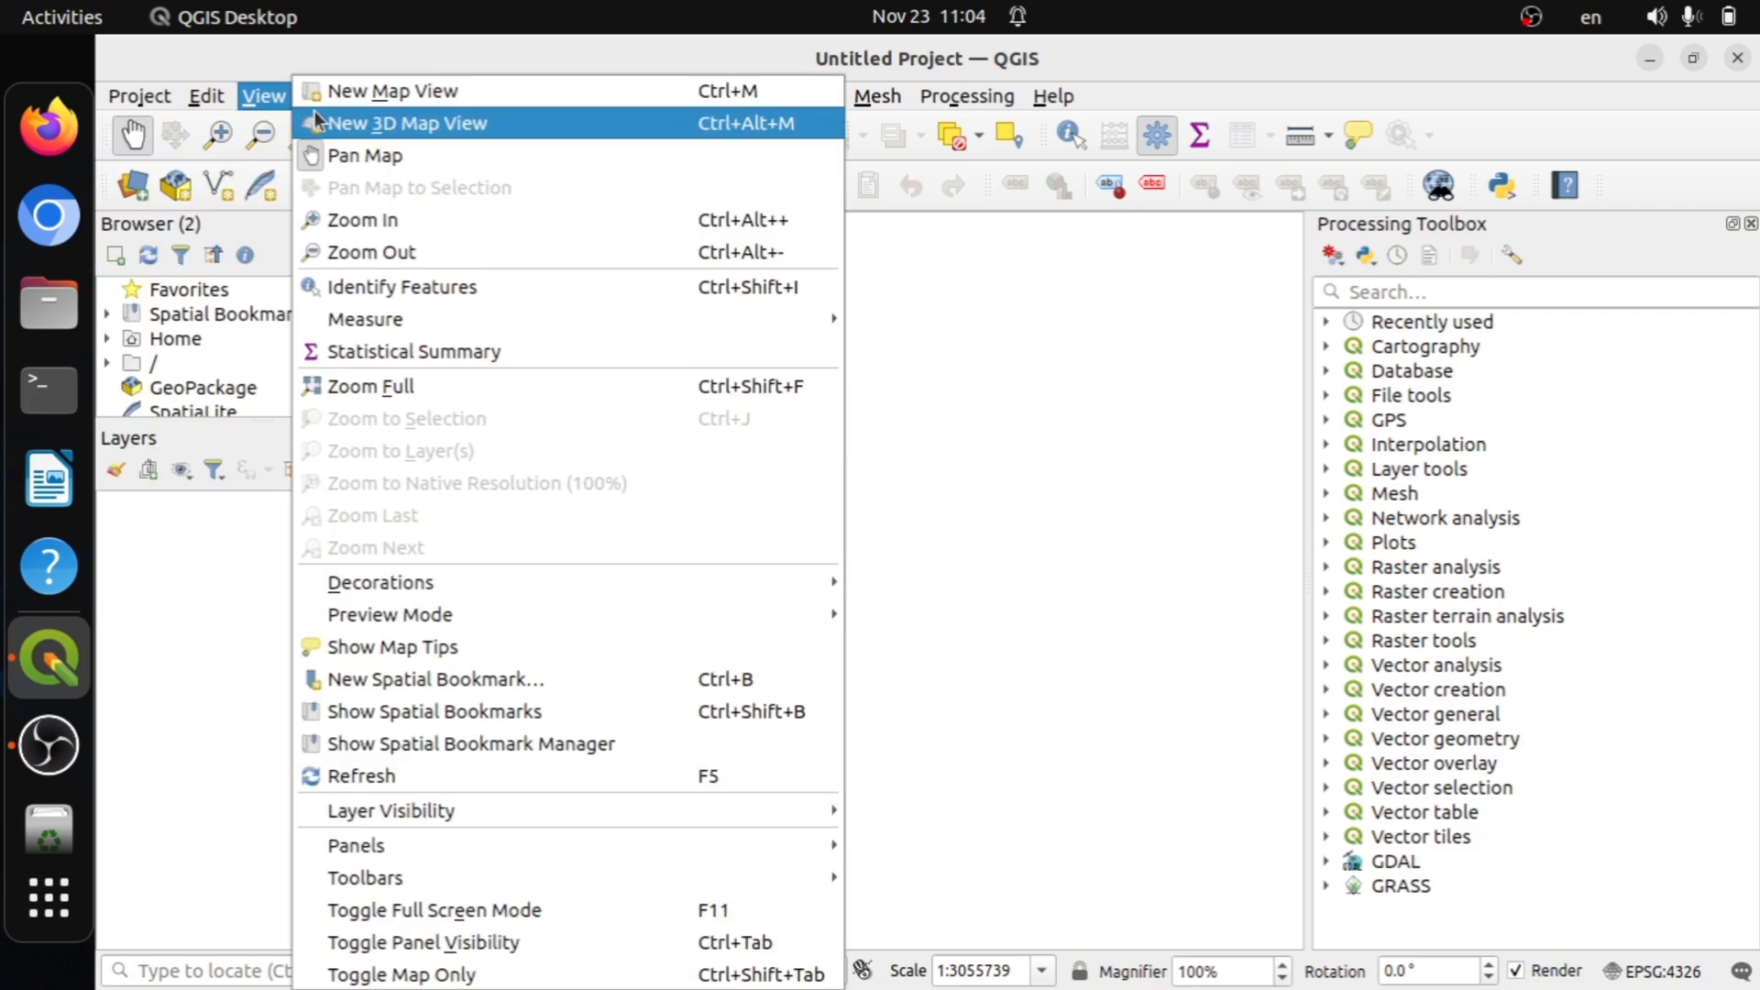
pyautogui.click(921, 372)
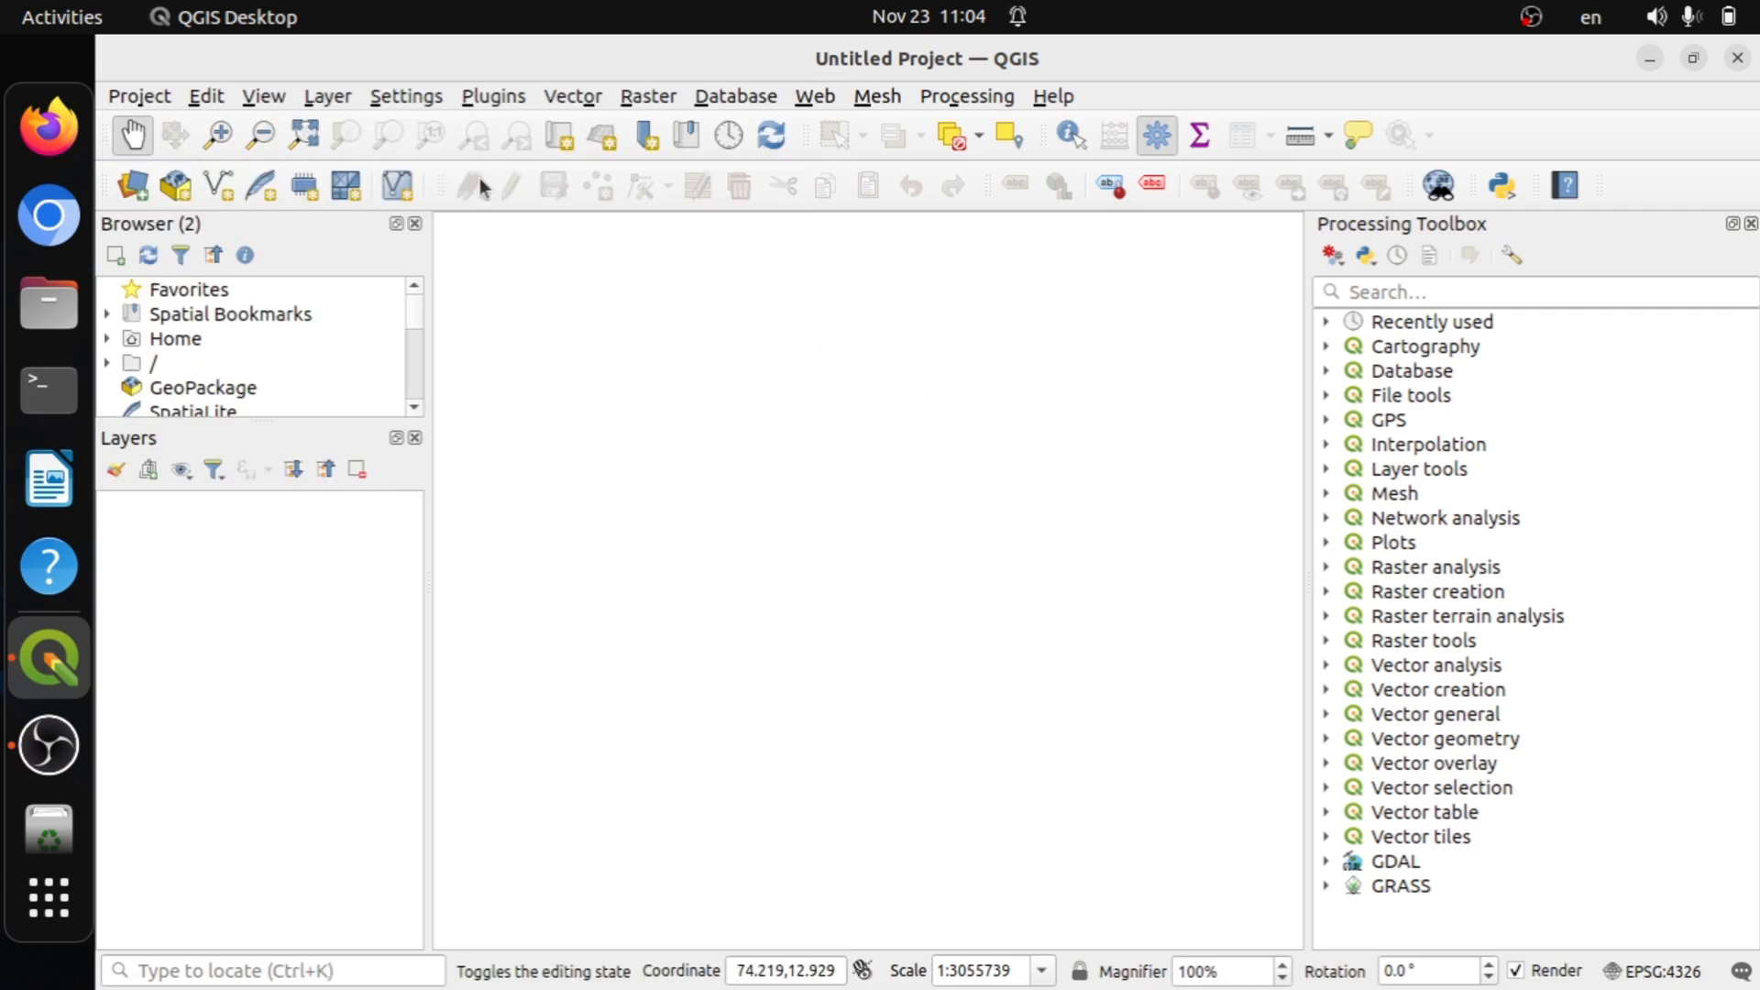
# Choose DEM_Wayanad.tif from the School_Resources/Class_10/QGIS folder as the source dataset for a new raster layer.
pyautogui.click(332, 101)
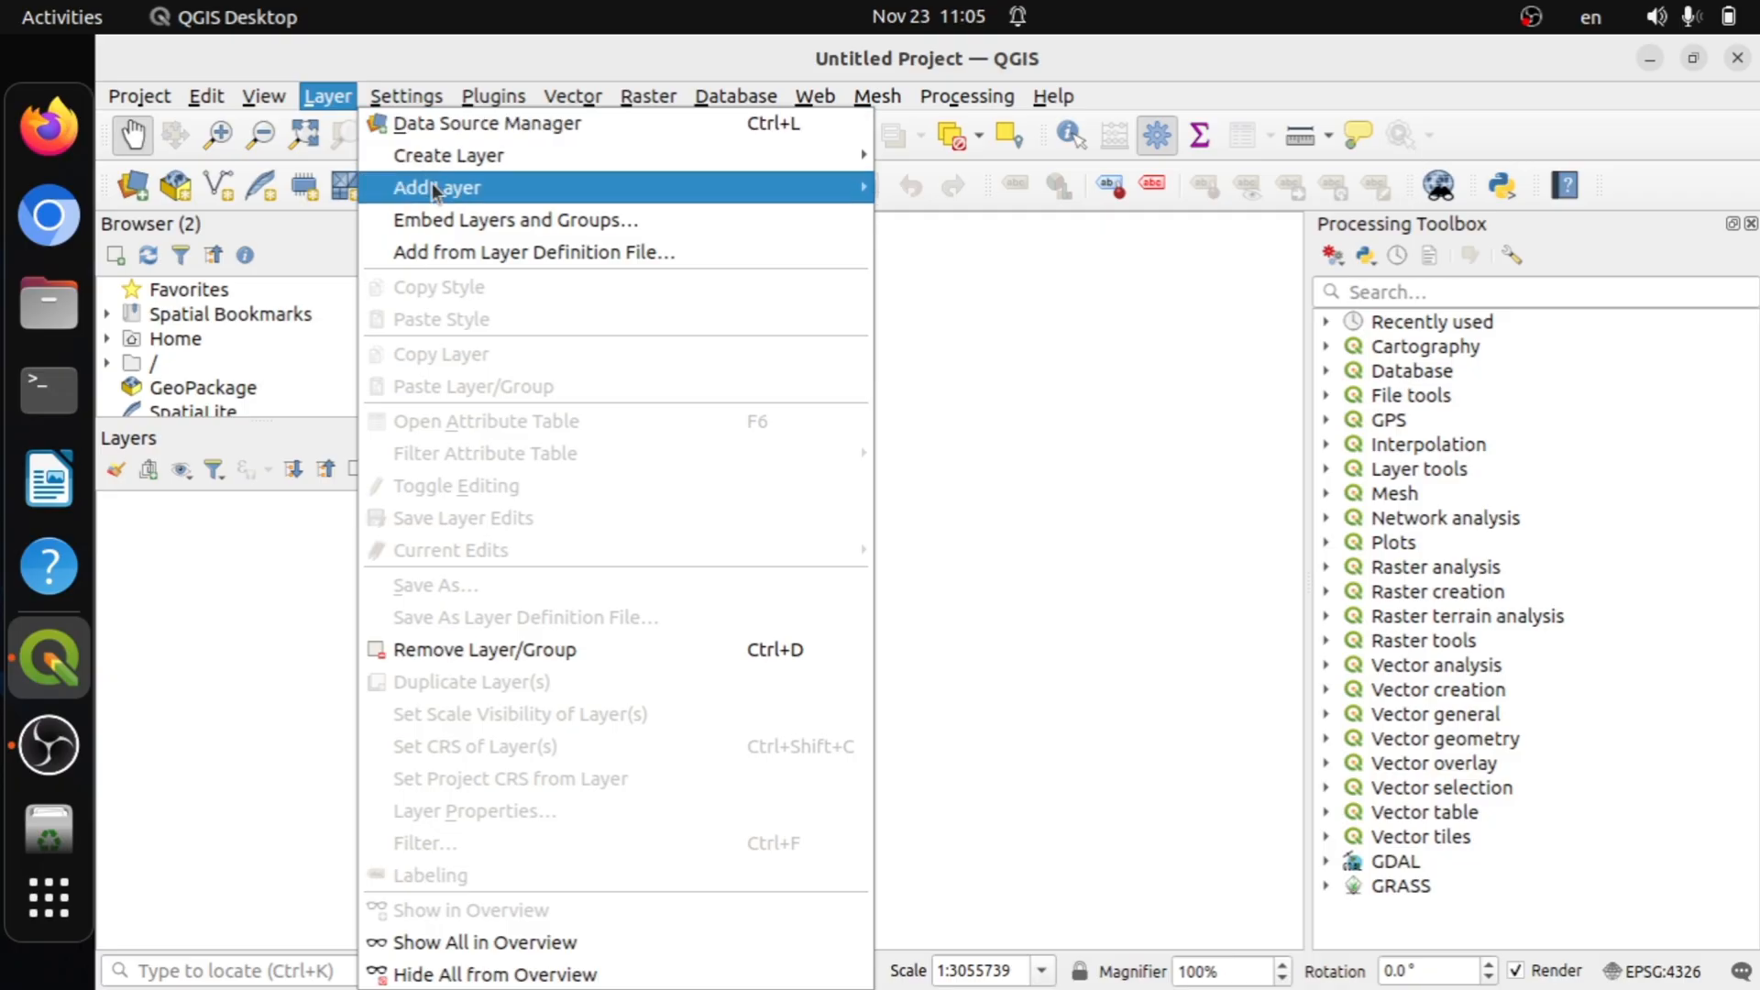
pyautogui.moveTo(432, 187)
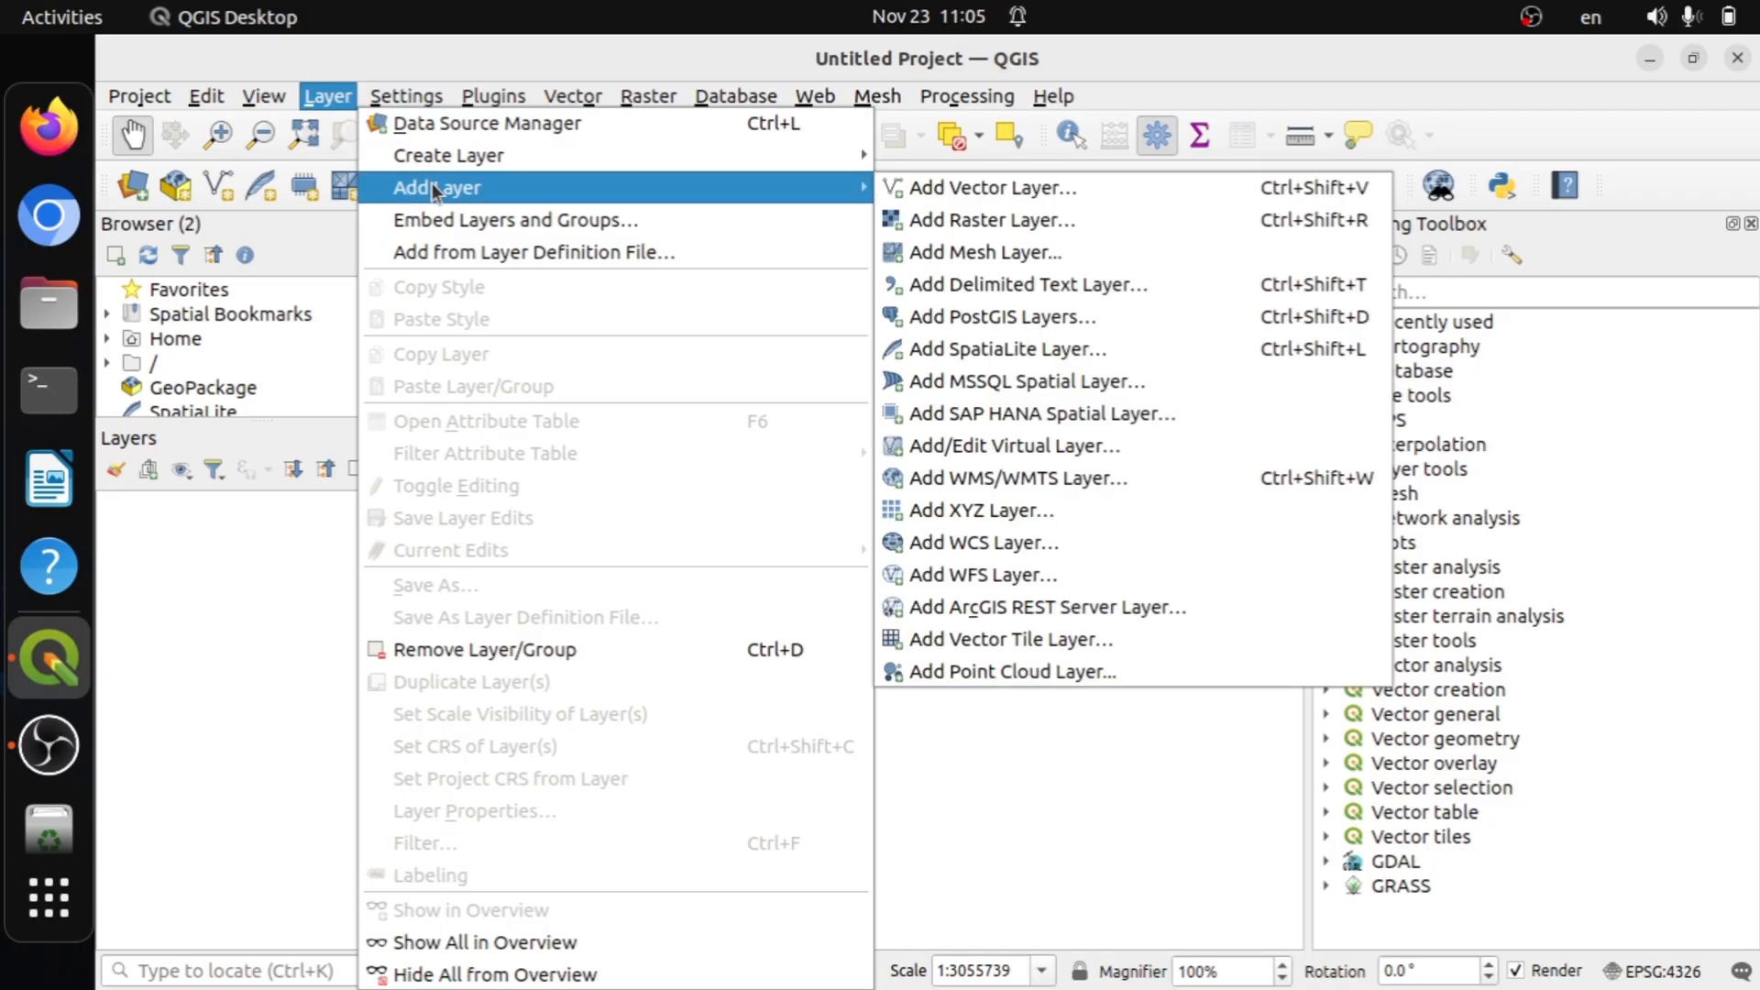
pyautogui.click(997, 220)
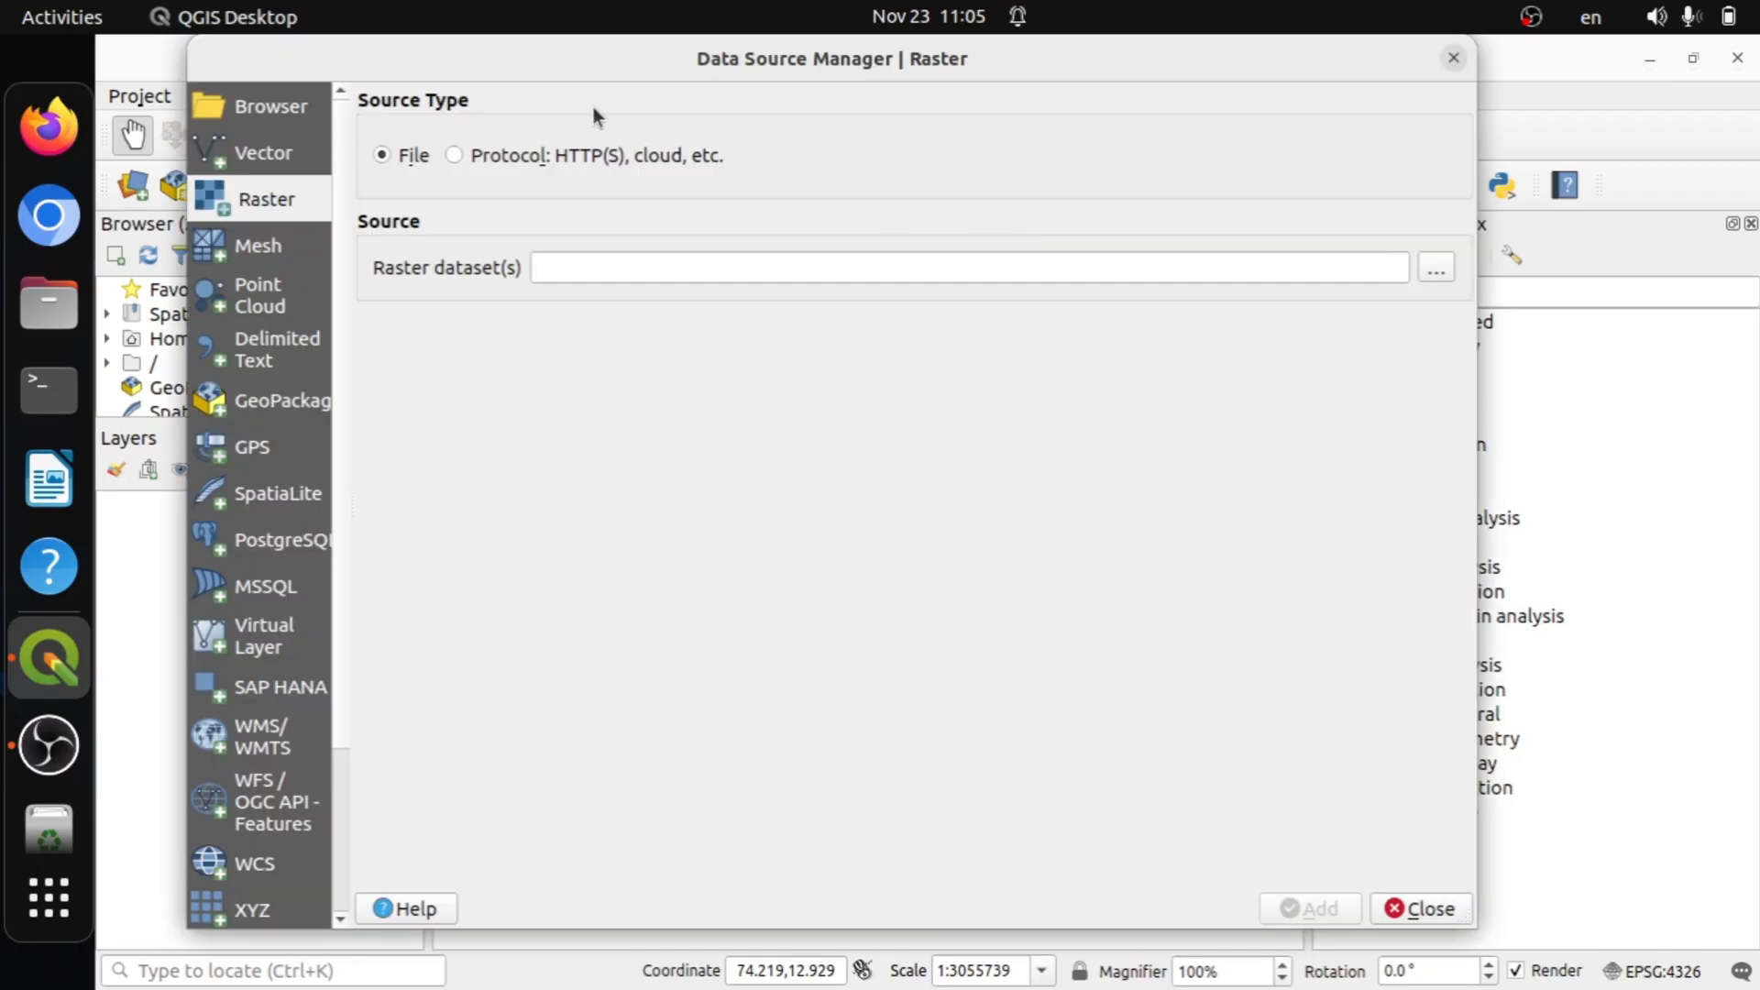
pyautogui.moveTo(580, 53); pyautogui.dragTo(643, 57)
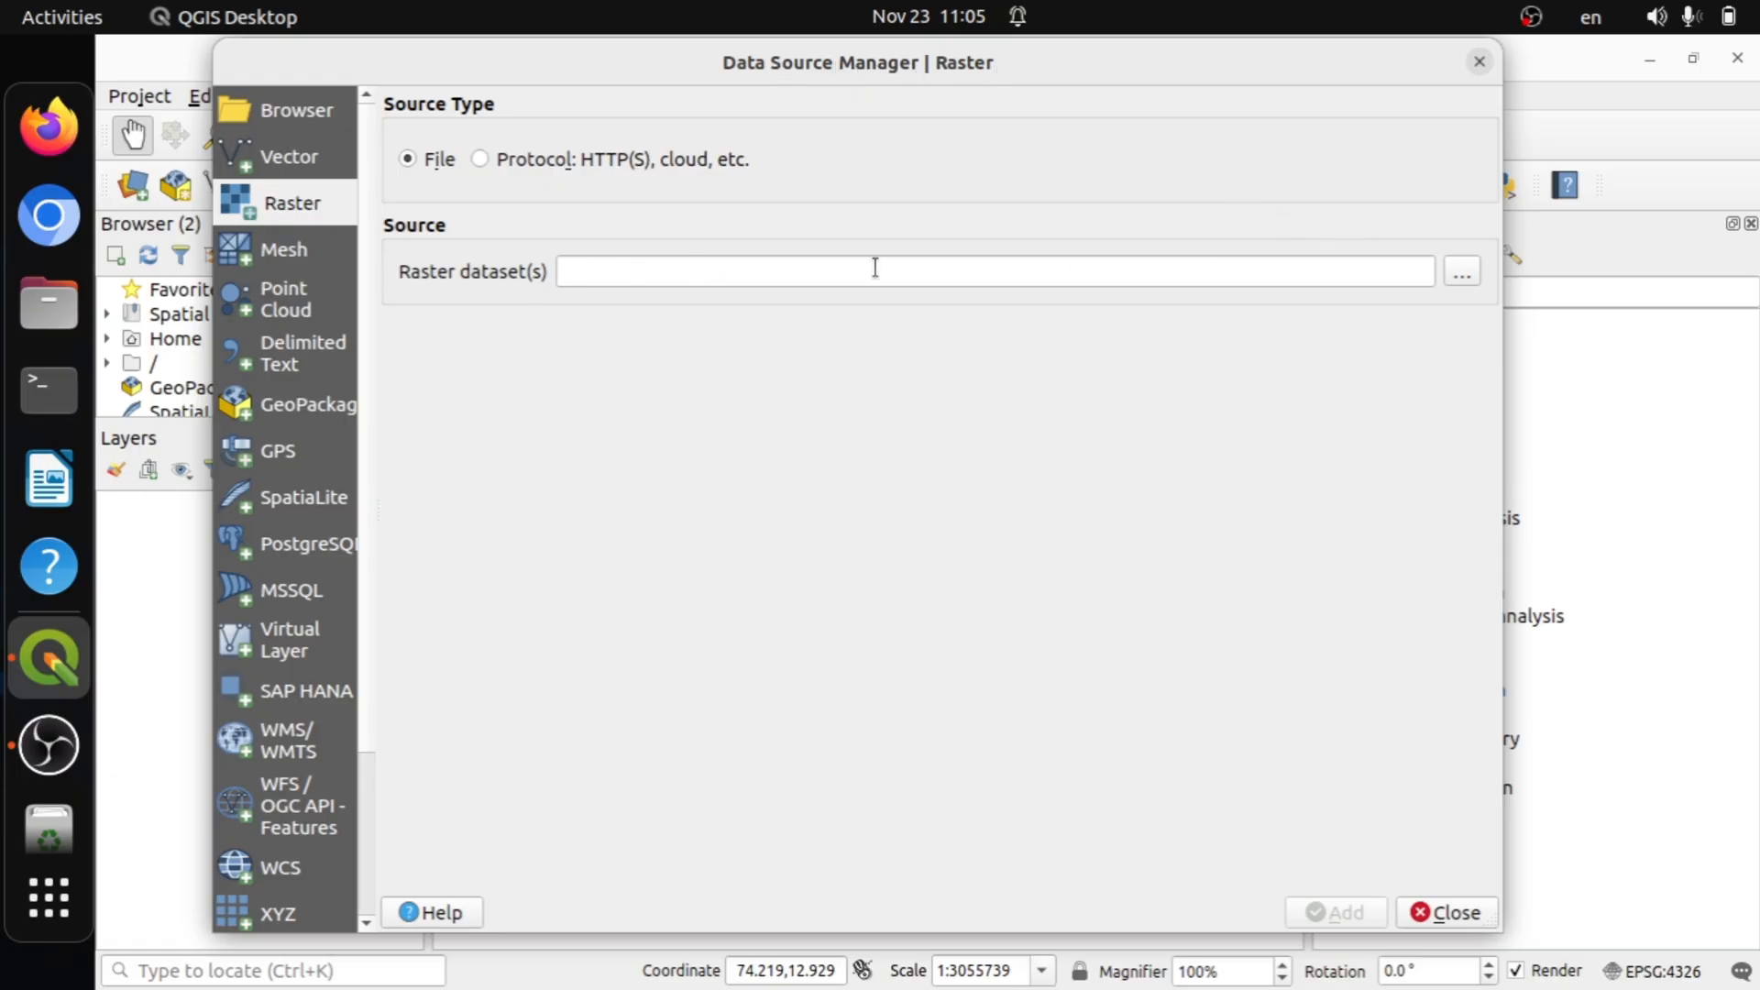
pyautogui.click(1469, 273)
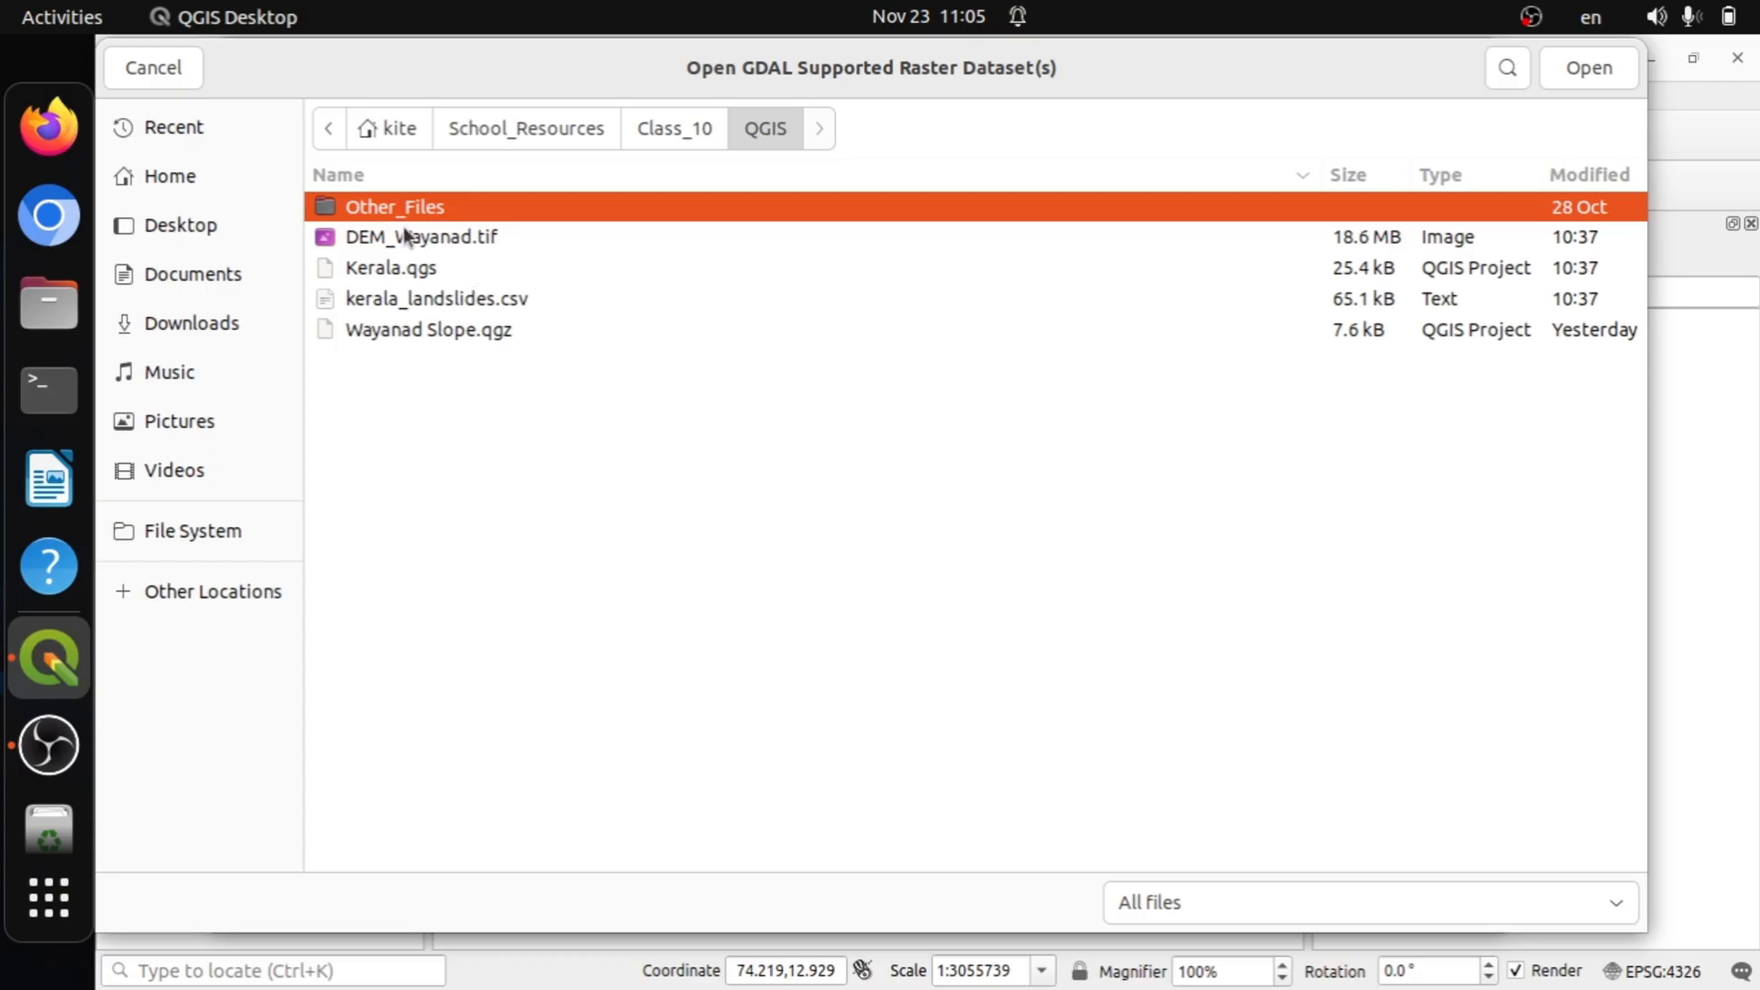
pyautogui.click(385, 133)
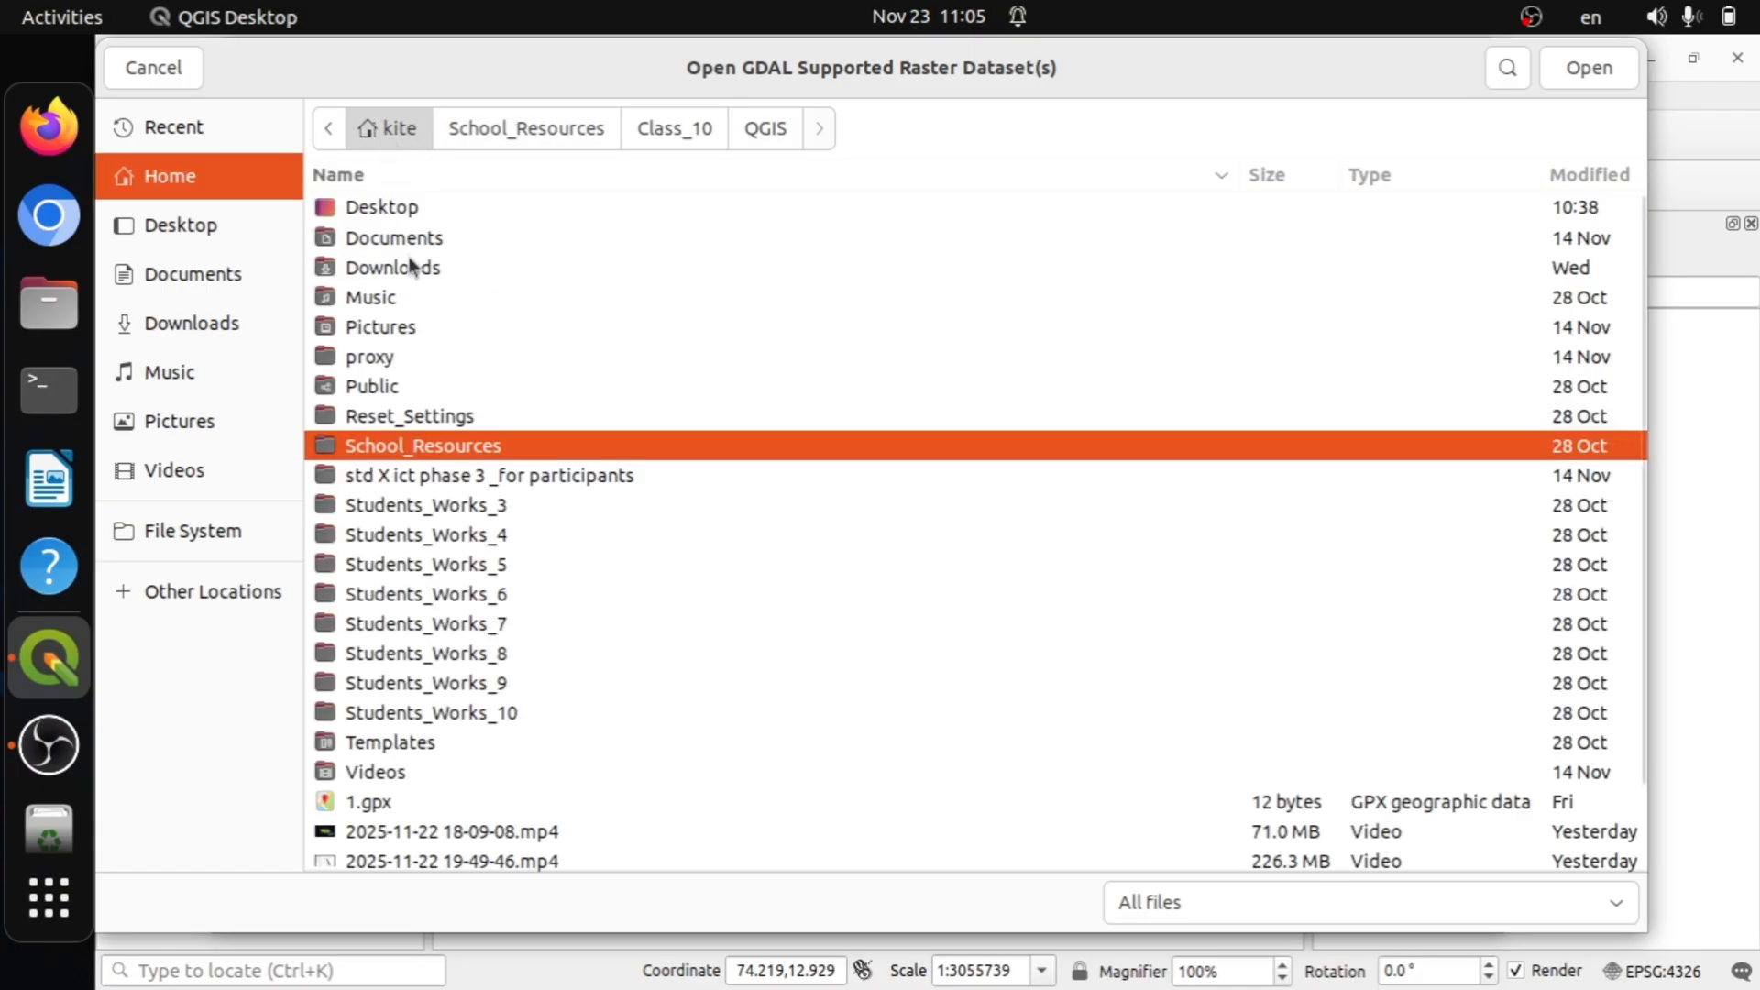
pyautogui.doubleClick(413, 444)
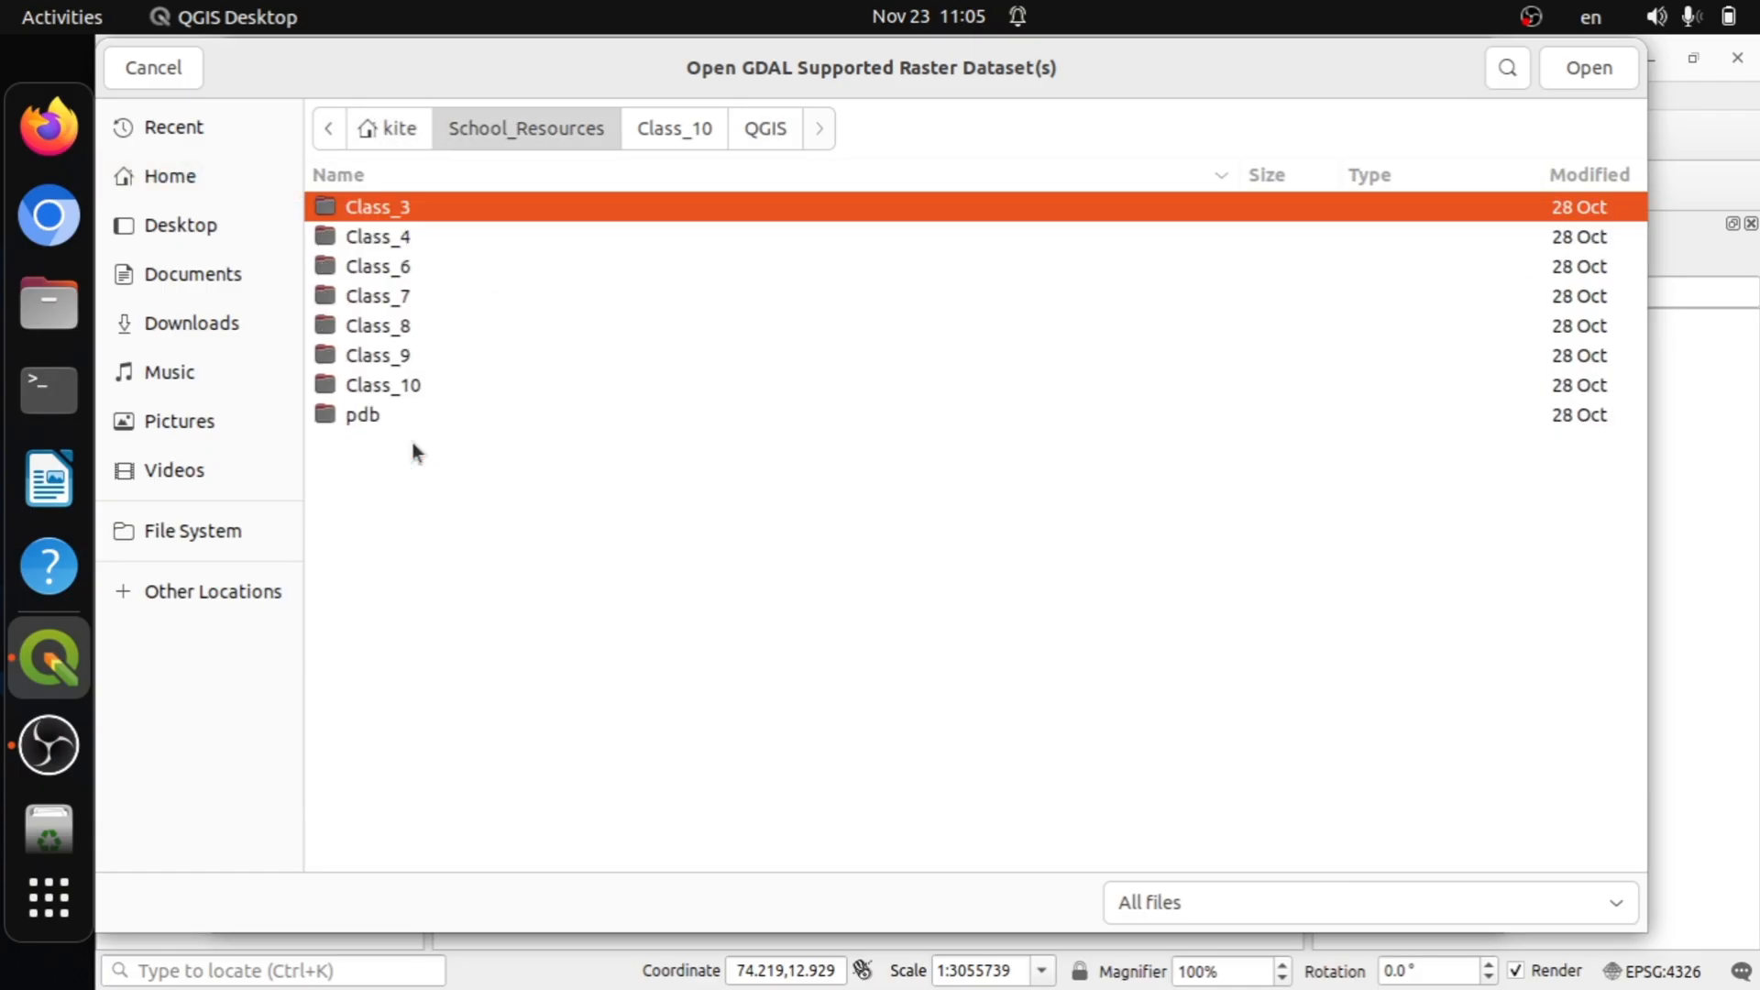
pyautogui.doubleClick(388, 391)
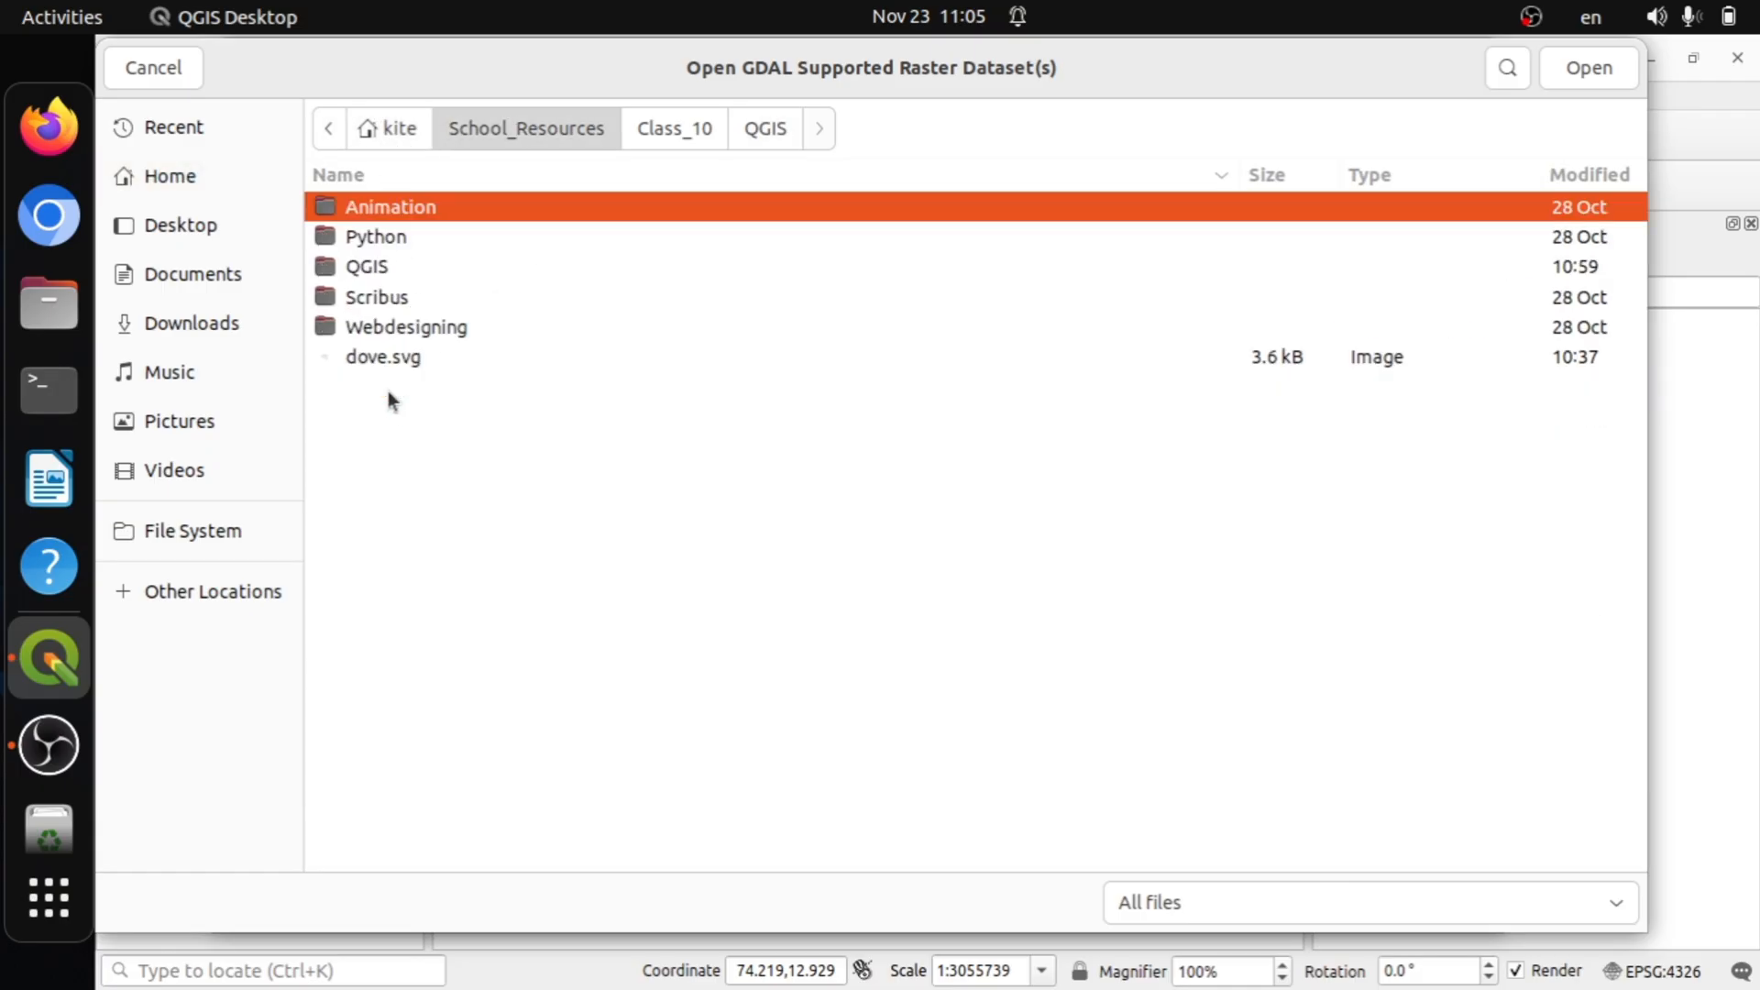
pyautogui.click(366, 270)
pyautogui.doubleClick(365, 267)
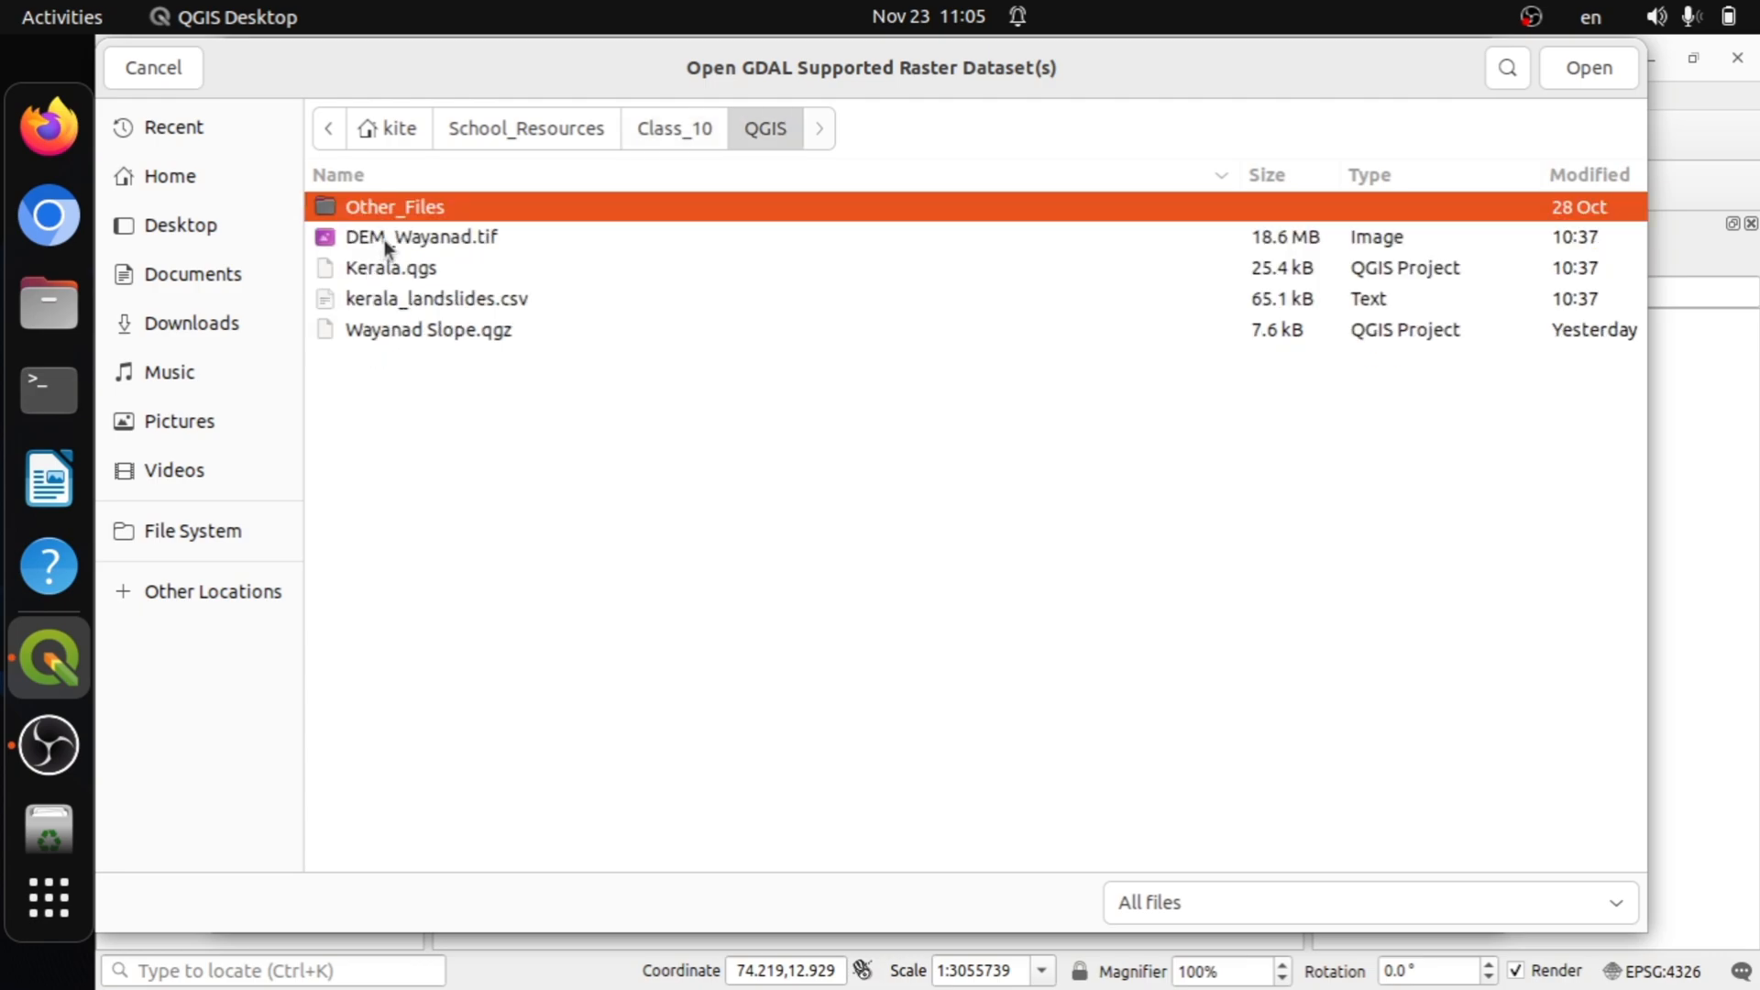
pyautogui.click(383, 240)
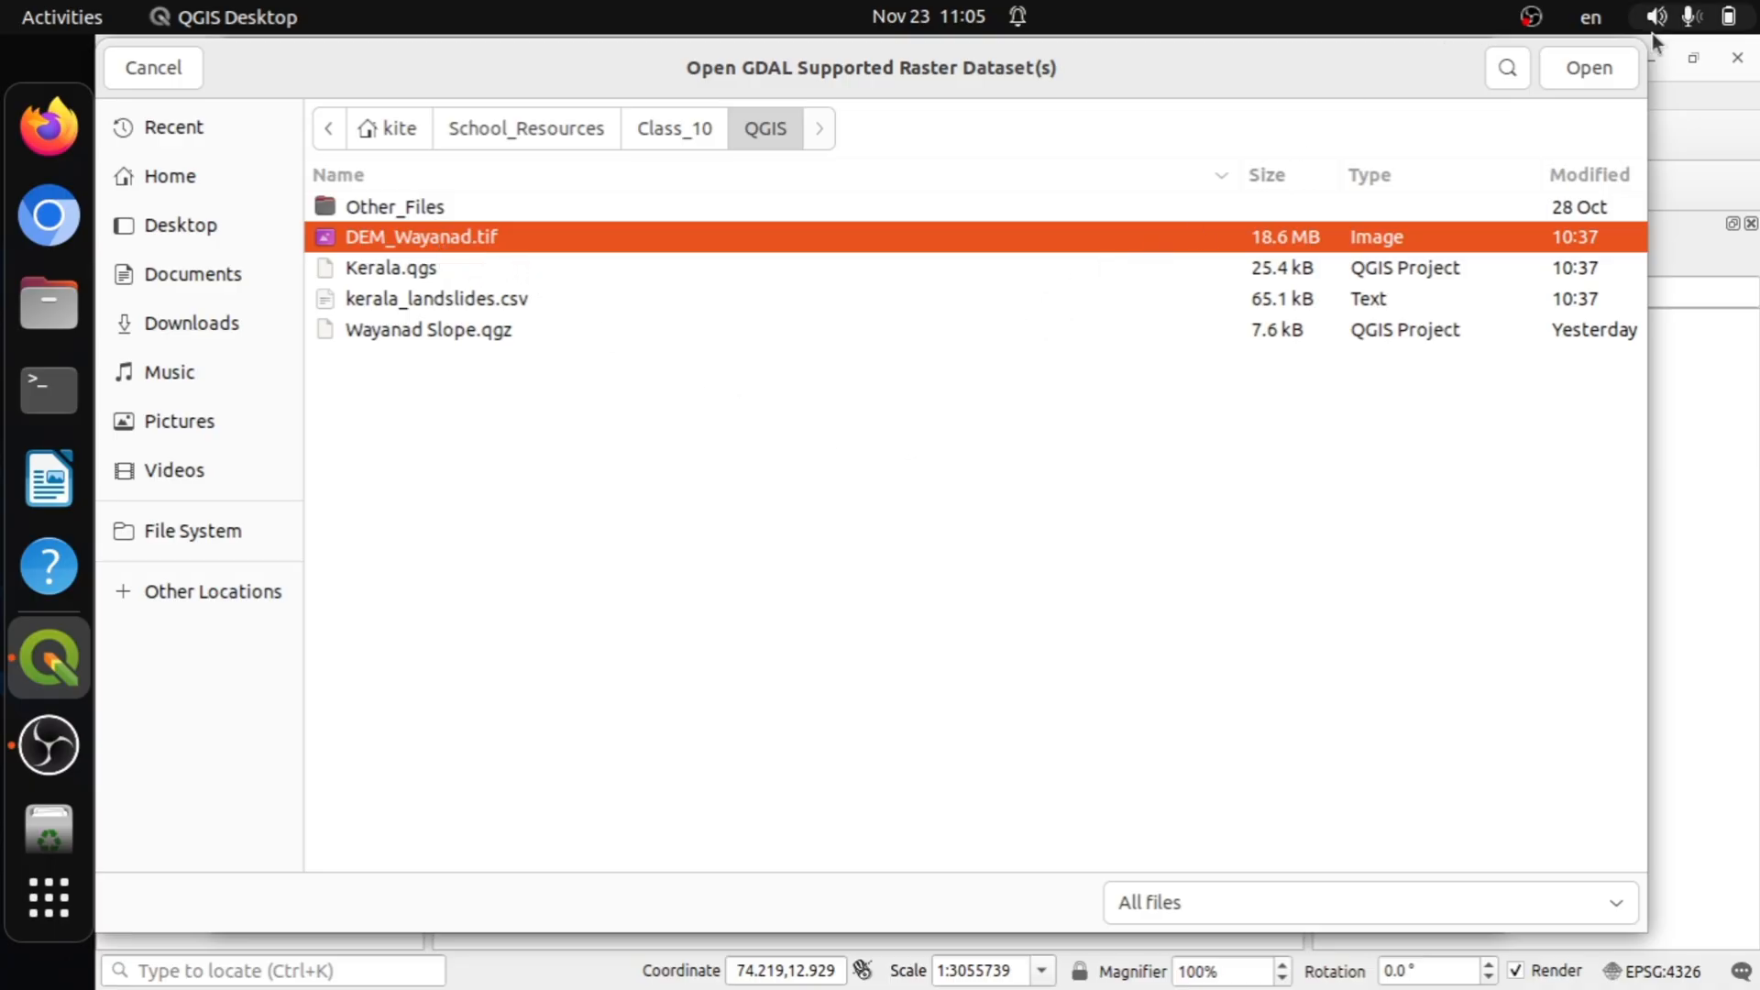
pyautogui.click(1597, 77)
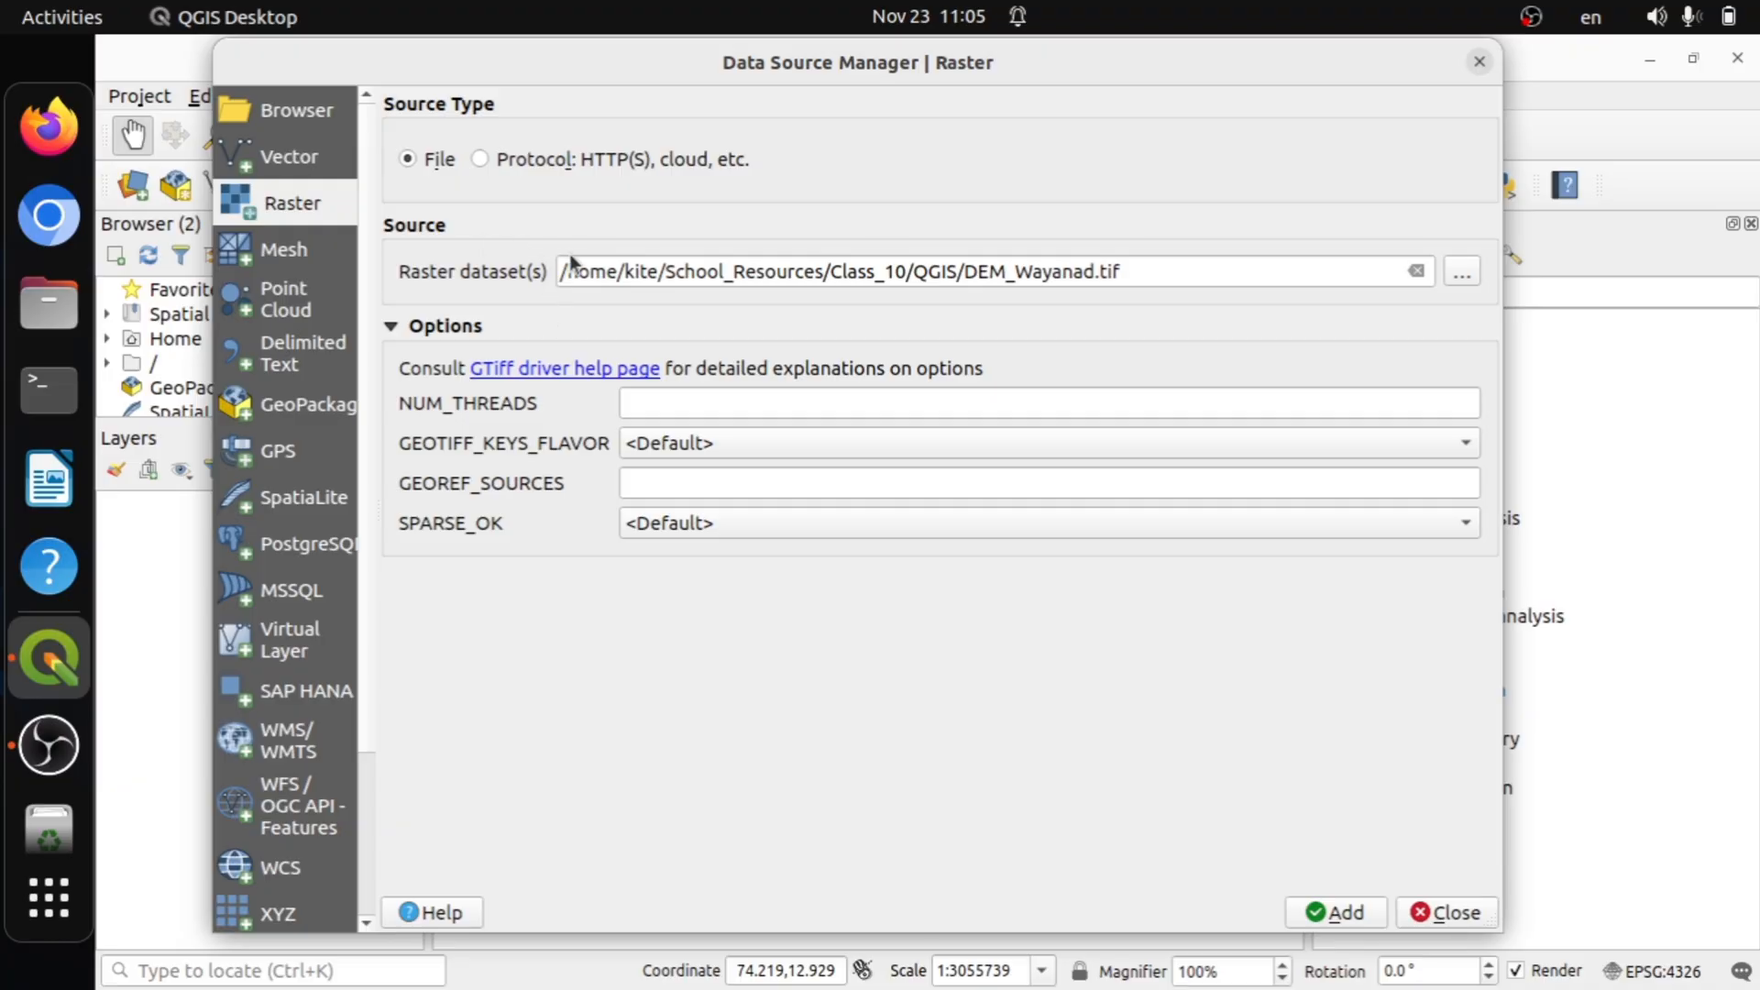
# Add the chosen DEM_Wayanad raster to the project with default options and close the Data Source Manager.
pyautogui.click(826, 269)
pyautogui.tripleClick(955, 266)
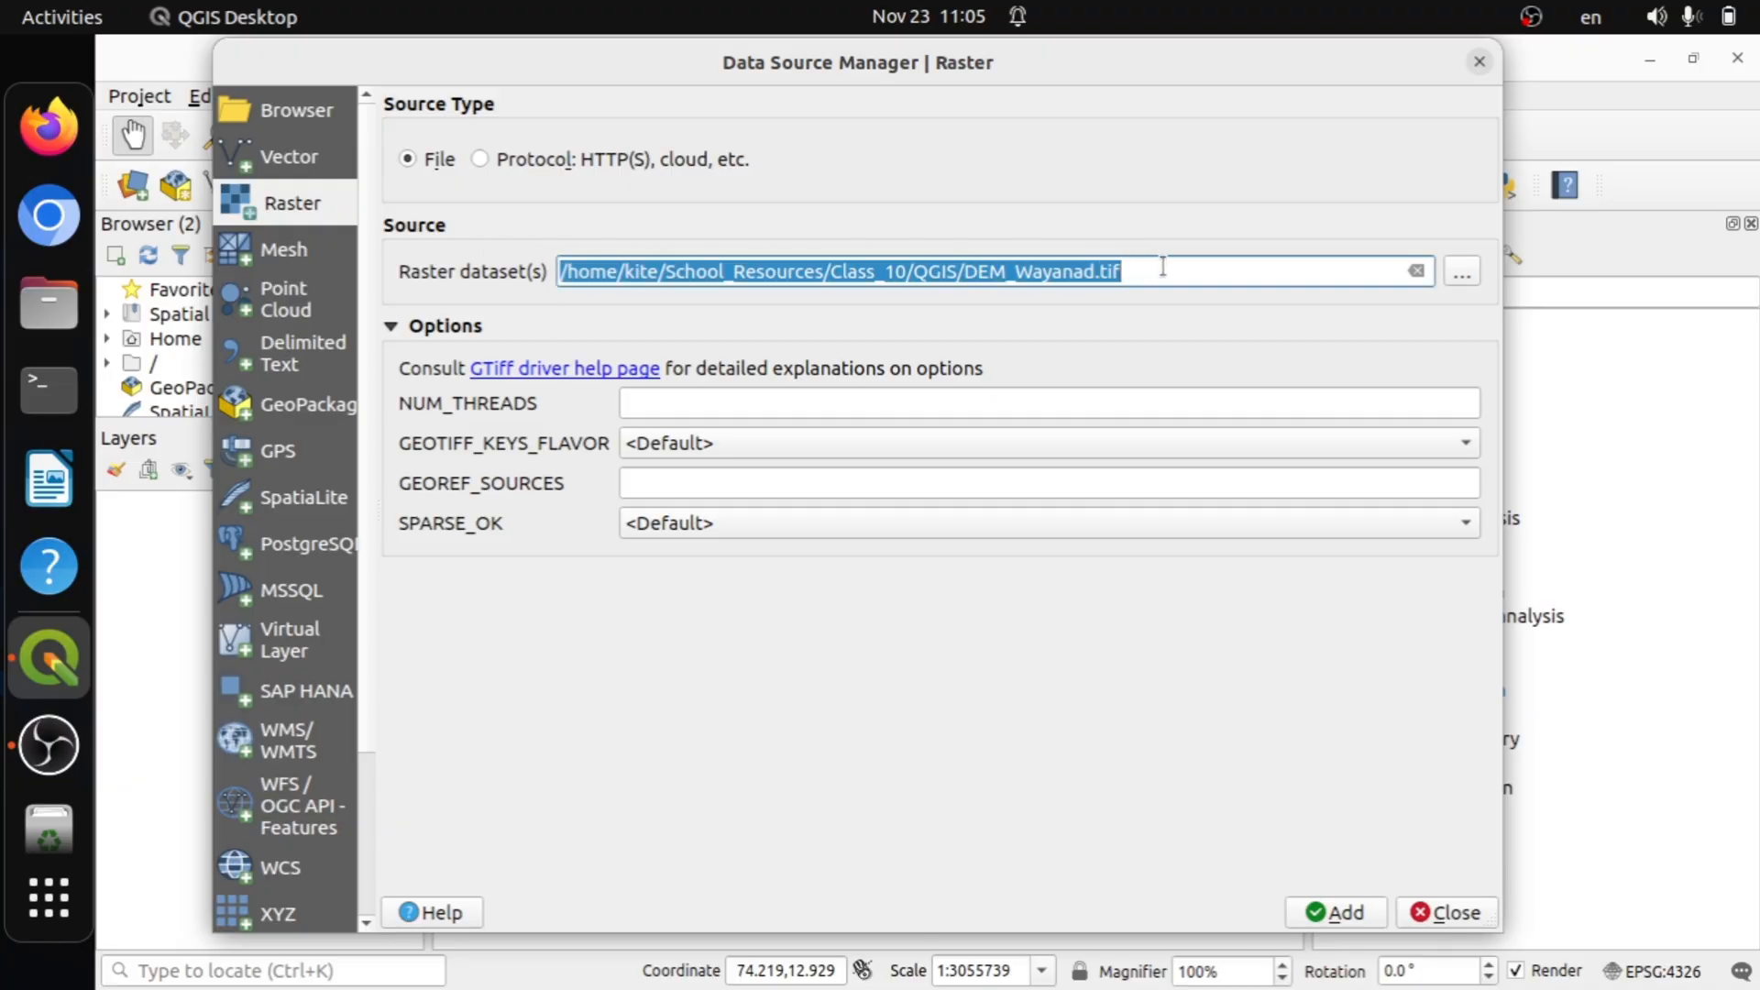
pyautogui.click(1162, 265)
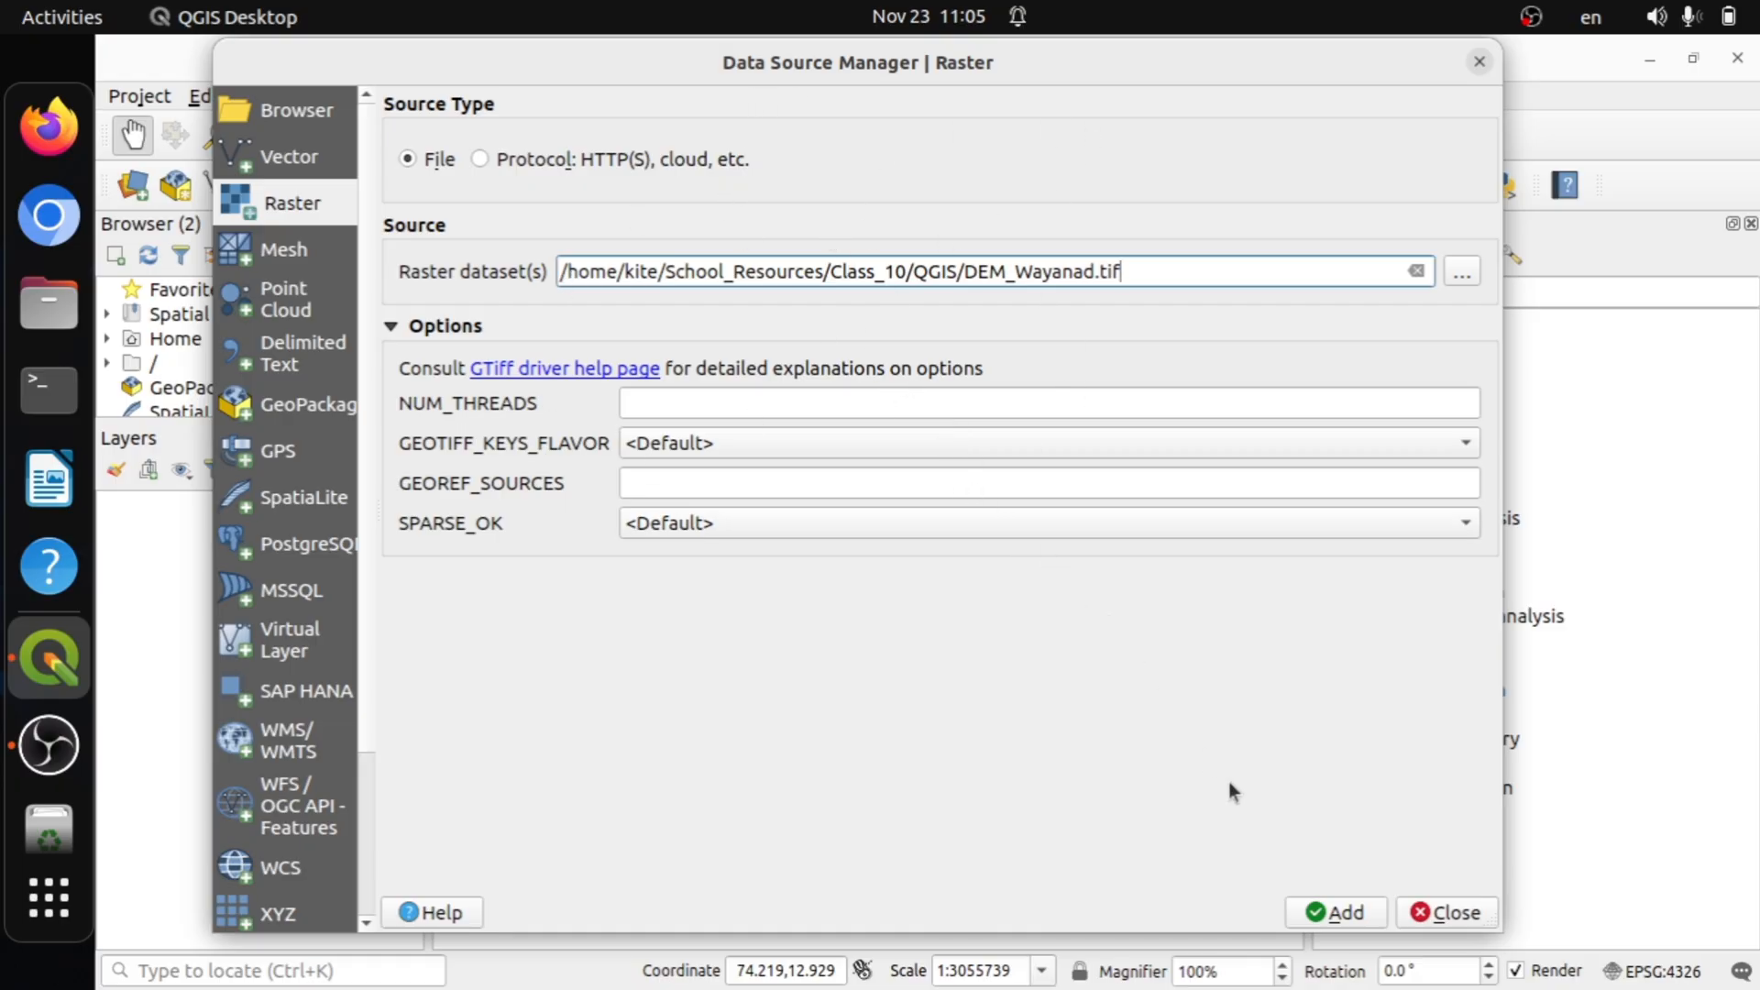
pyautogui.click(1320, 914)
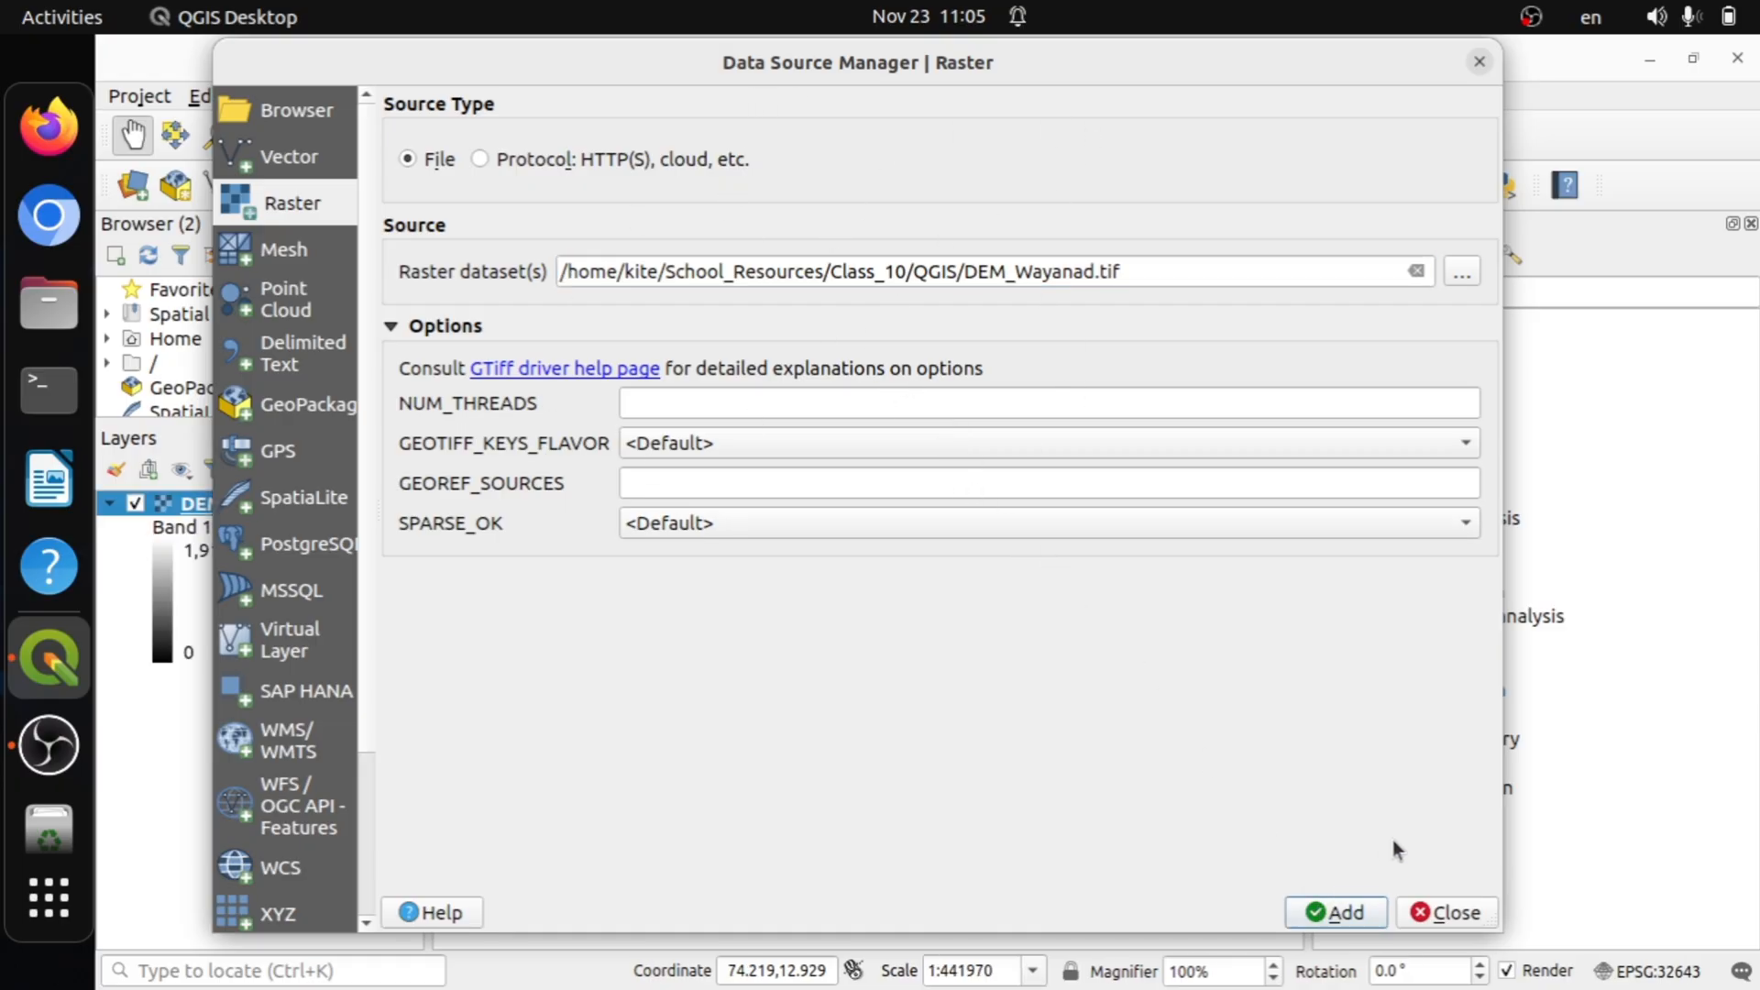
pyautogui.click(1461, 913)
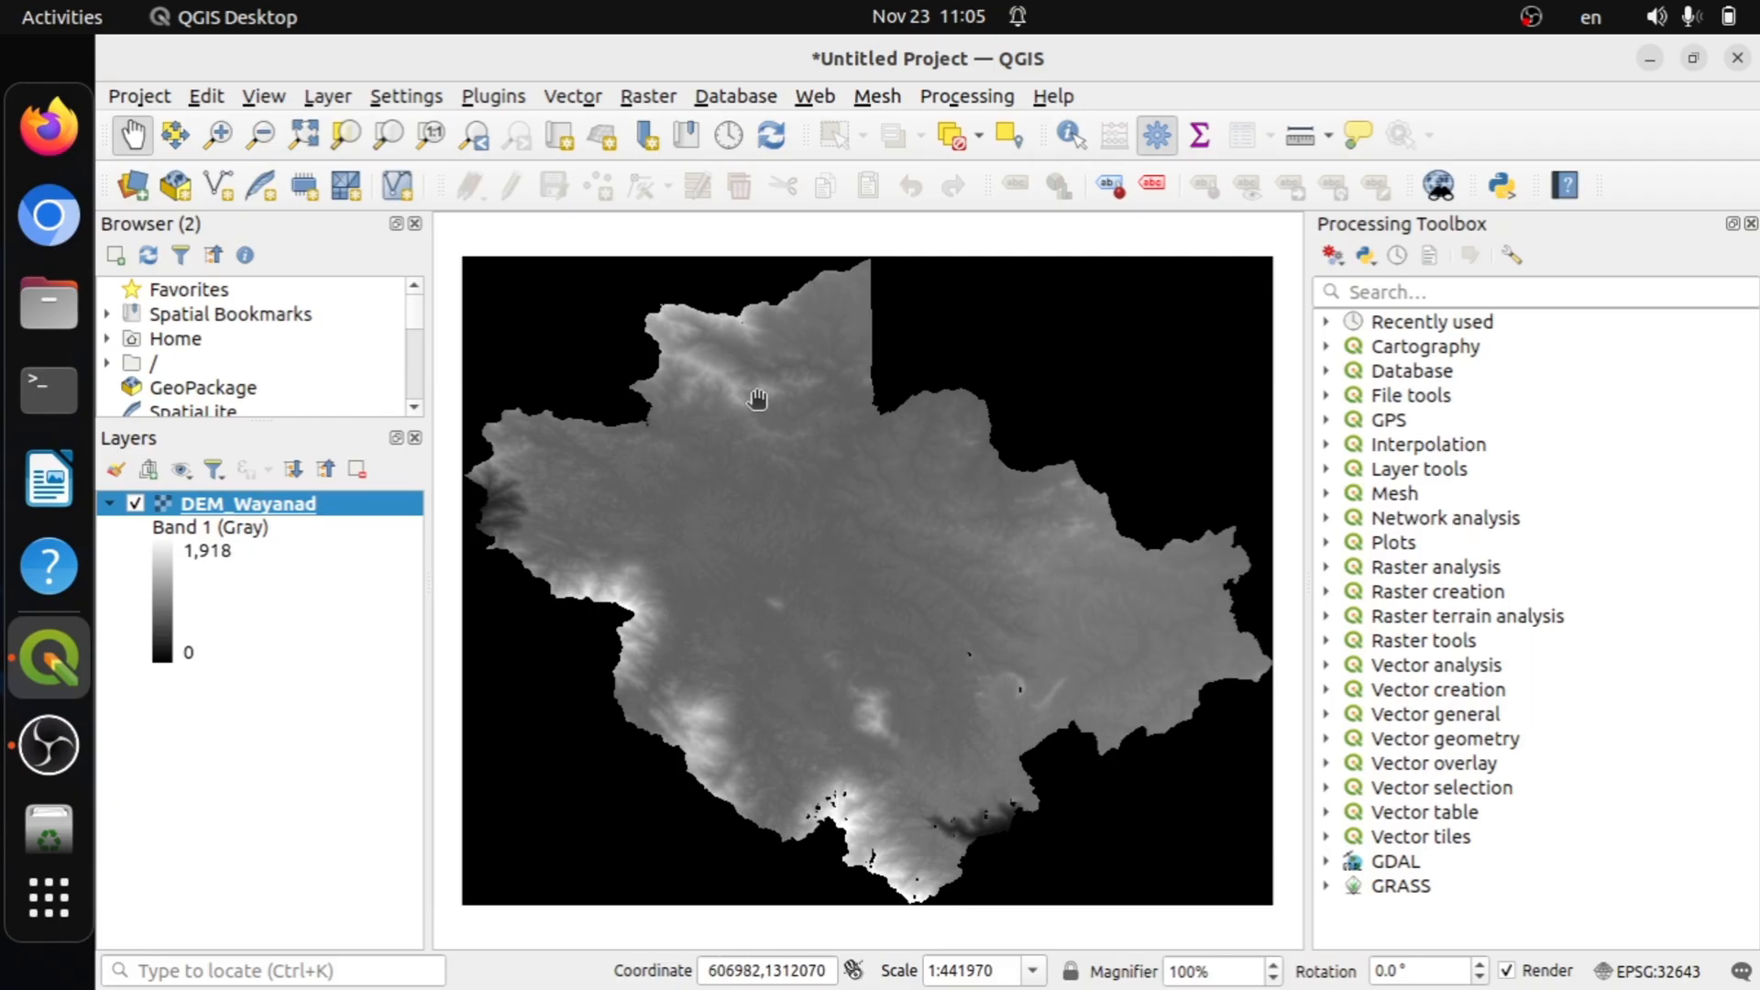
pyautogui.moveTo(933, 533)
pyautogui.mouseDown()
pyautogui.moveTo(947, 516)
pyautogui.moveTo(948, 541)
pyautogui.mouseUp()
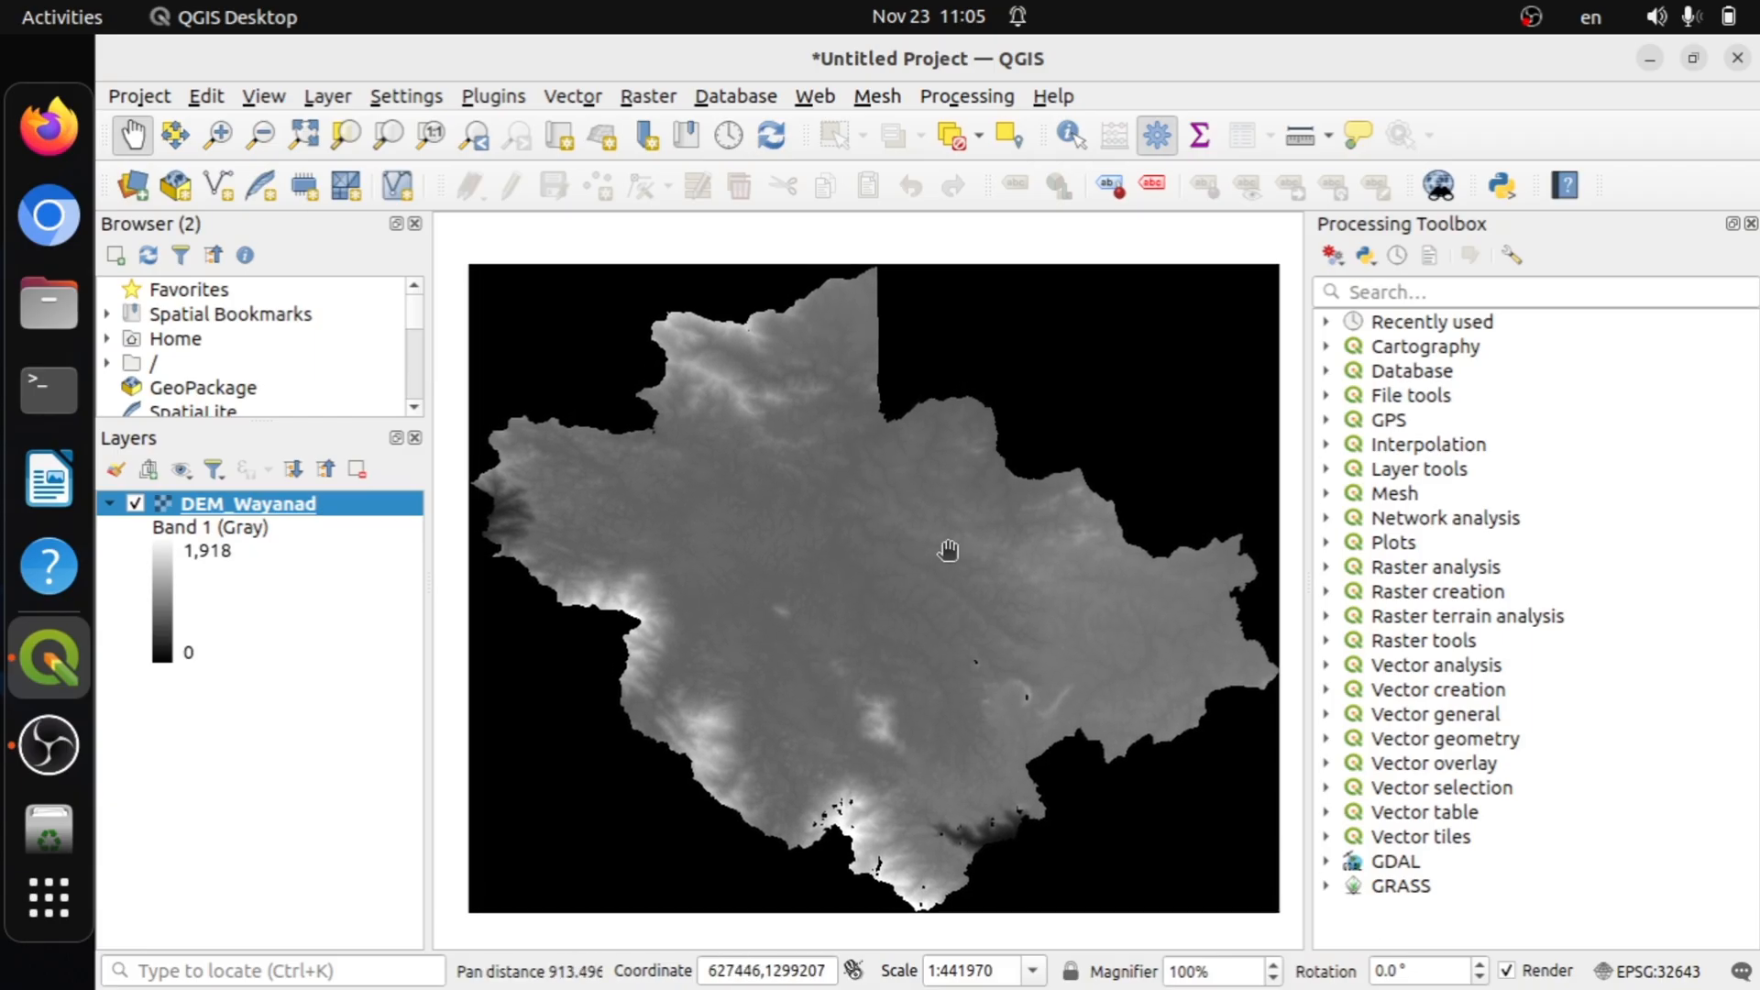
pyautogui.scroll(-1, 920, 540)
pyautogui.scroll(1, 920, 540)
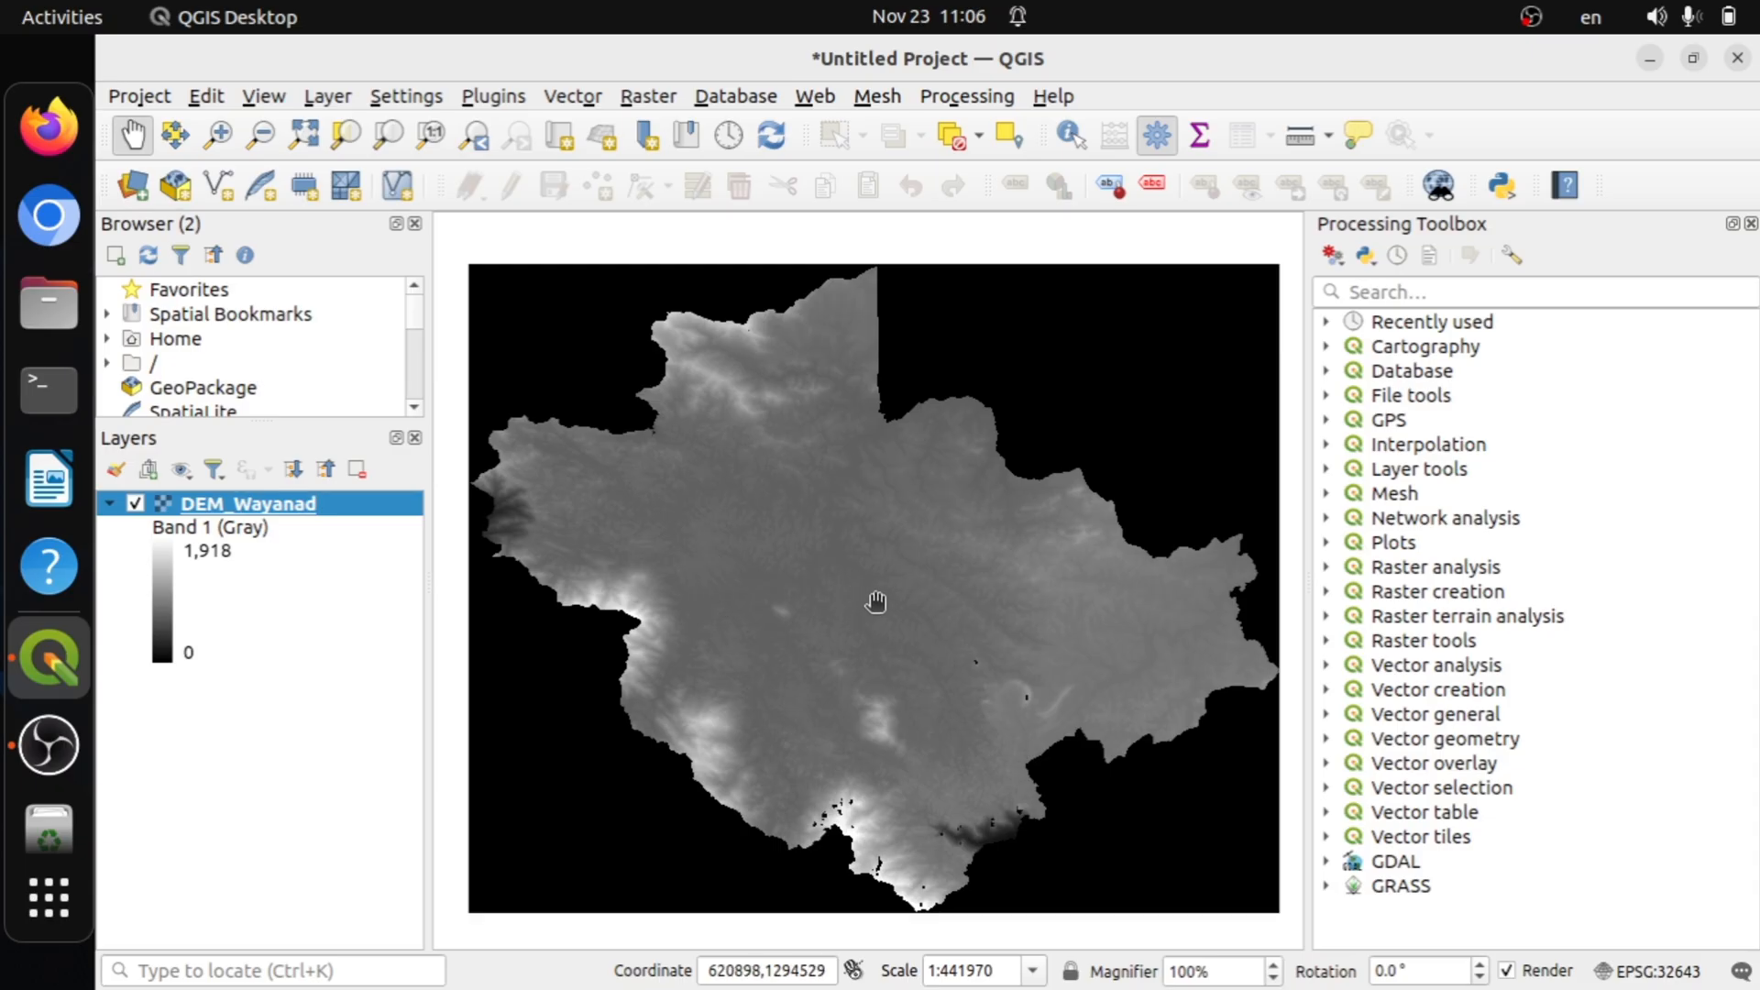
# Hide the Processing Toolbox and show it again.
pyautogui.click(963, 96)
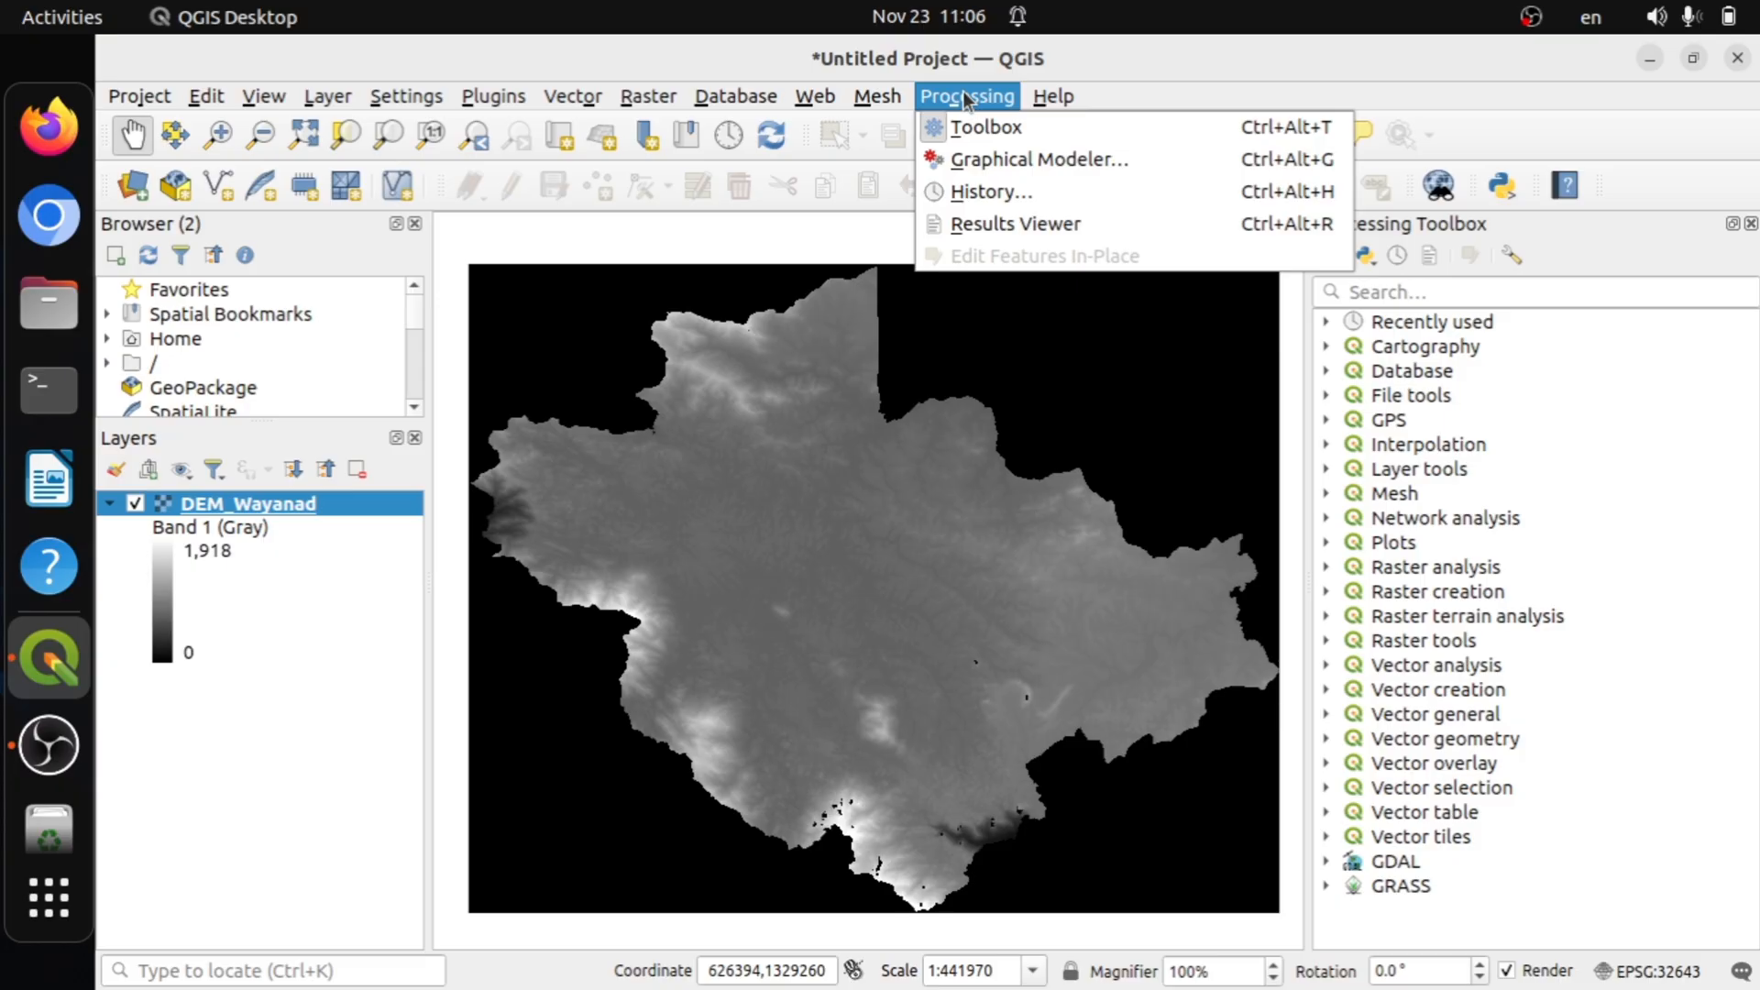
pyautogui.click(978, 127)
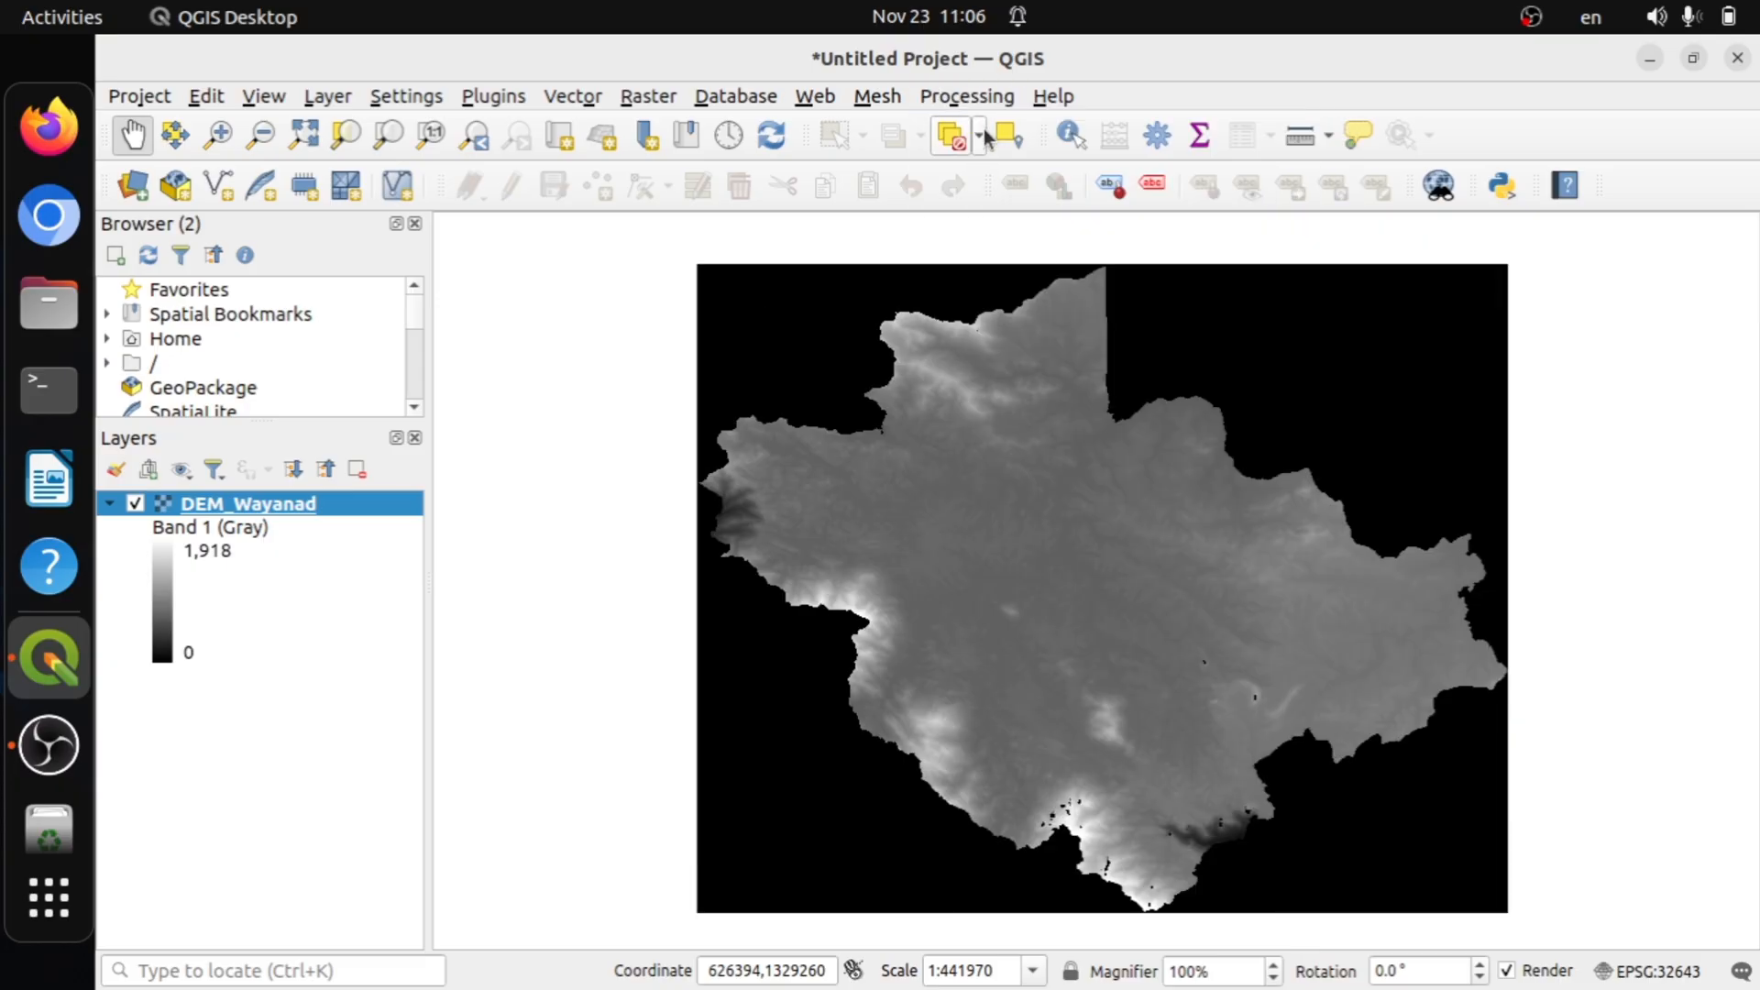
pyautogui.click(983, 96)
pyautogui.click(988, 132)
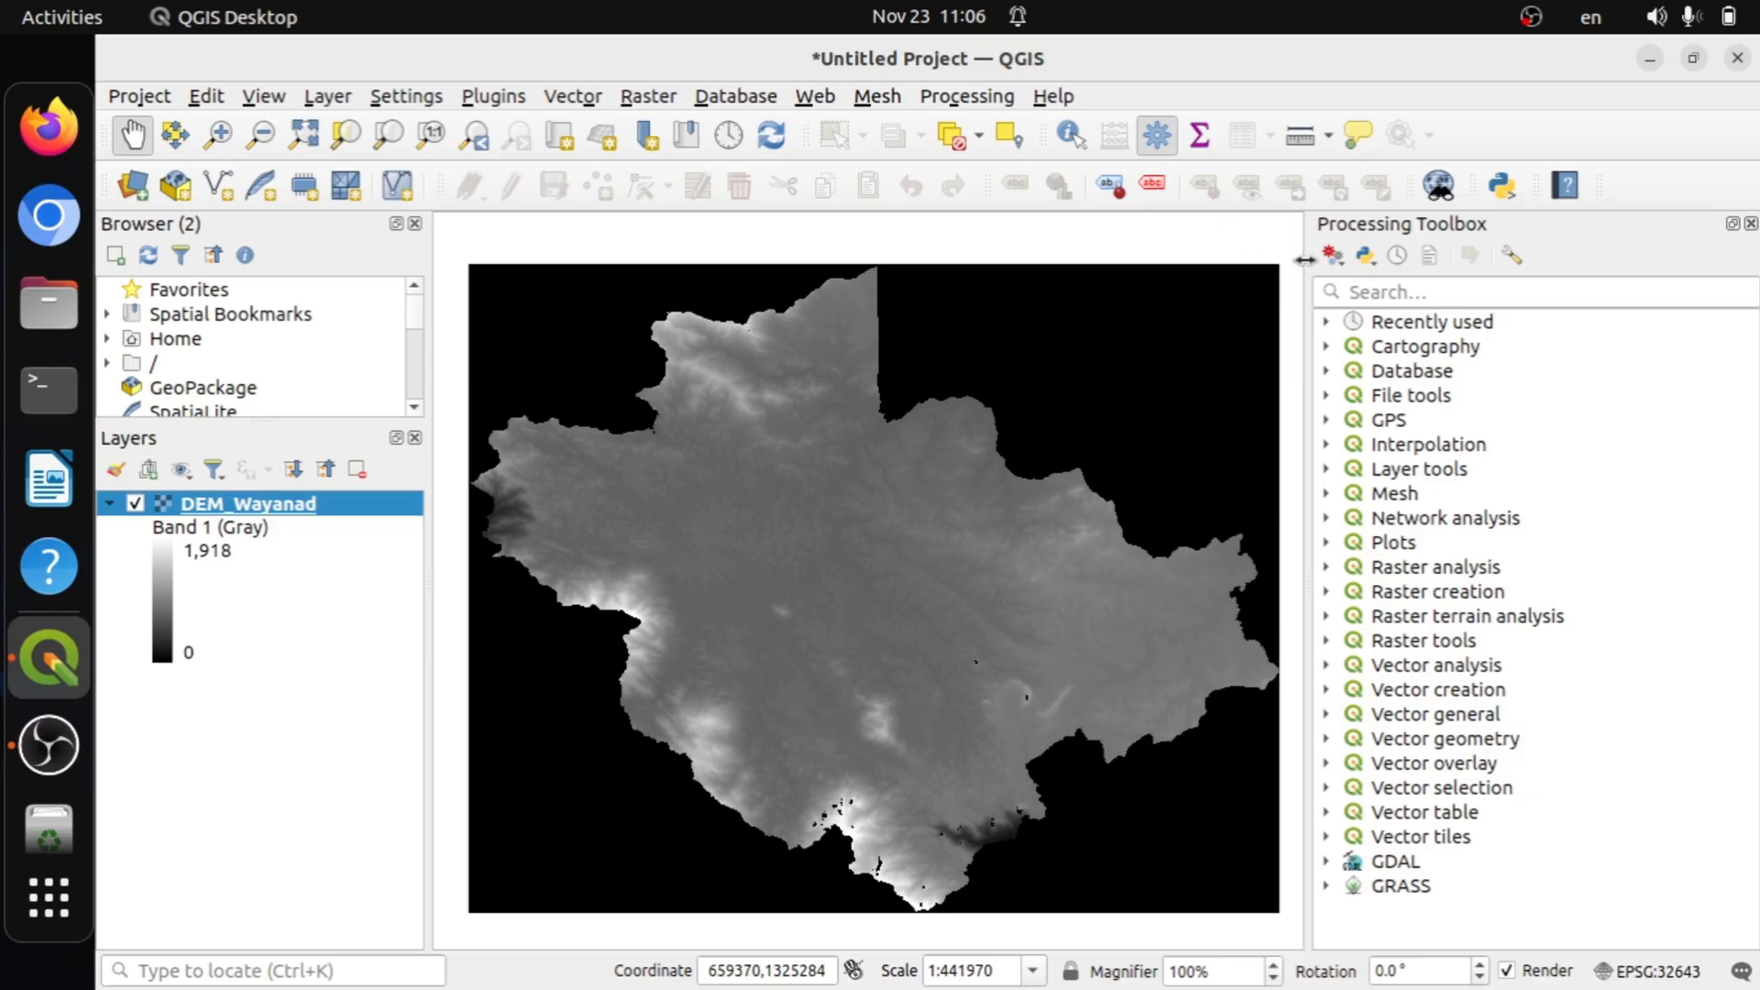
# Open the Slope algorithm from the GDAL raster analysis group of the Processing Toolbox.
pyautogui.click(1396, 863)
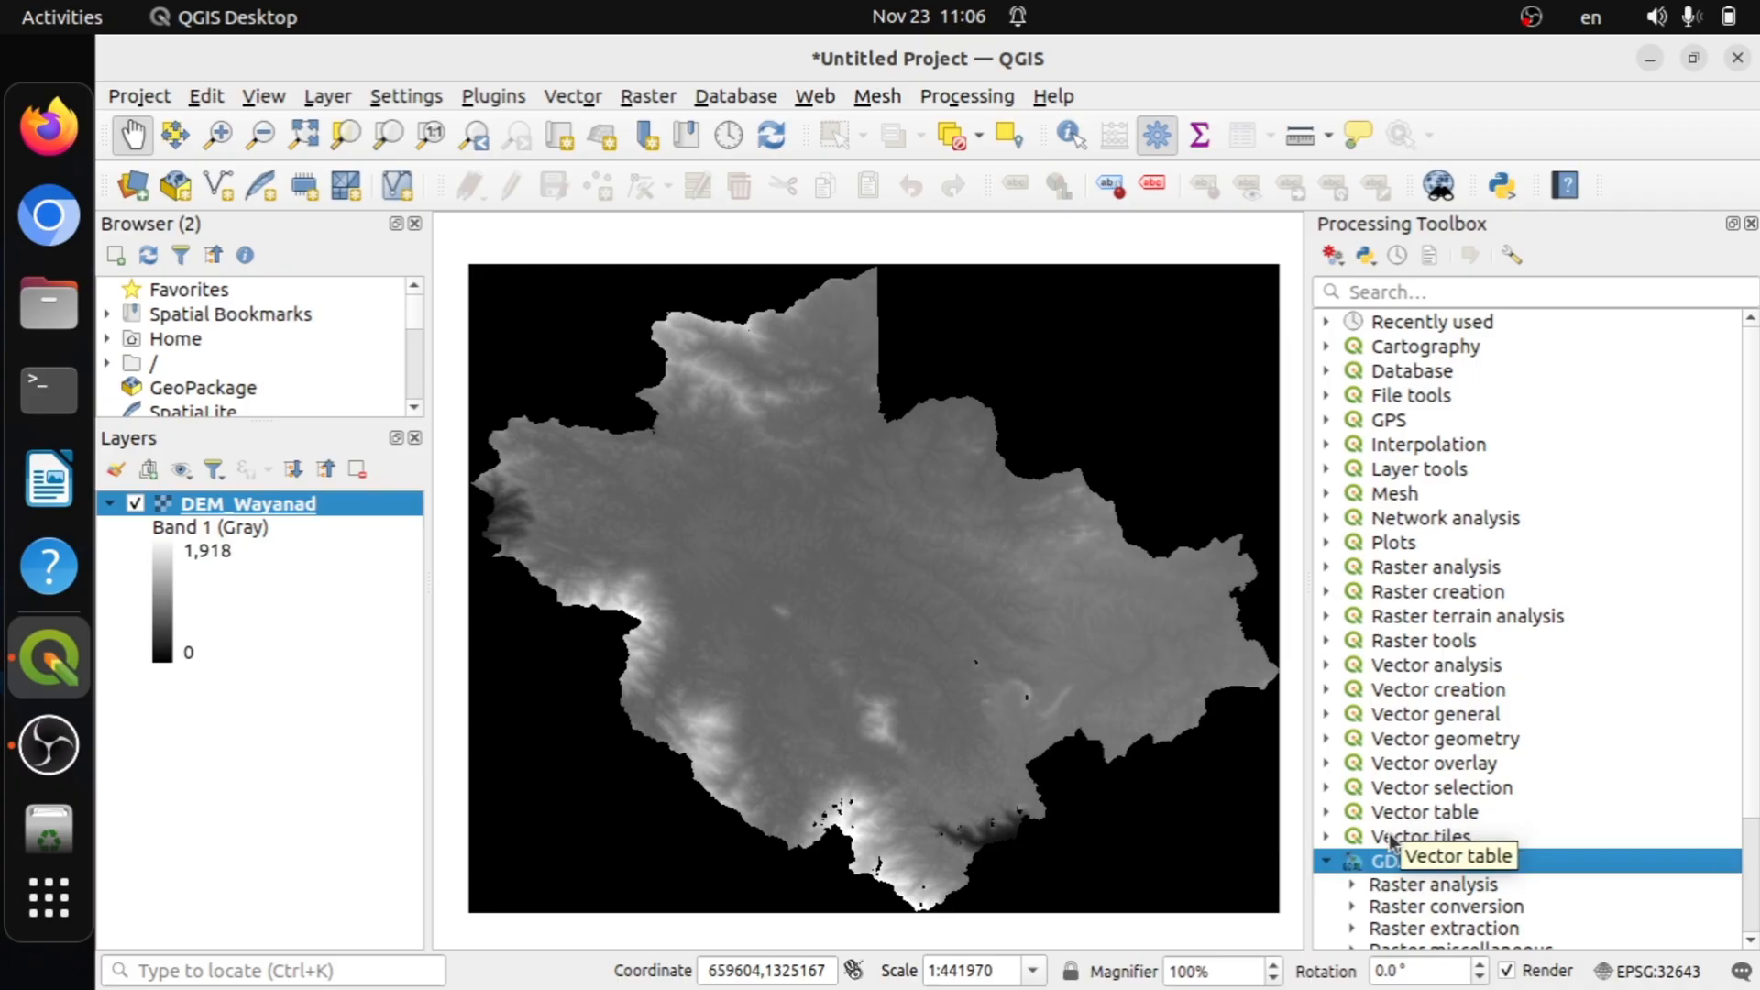
pyautogui.click(1326, 864)
pyautogui.click(1328, 866)
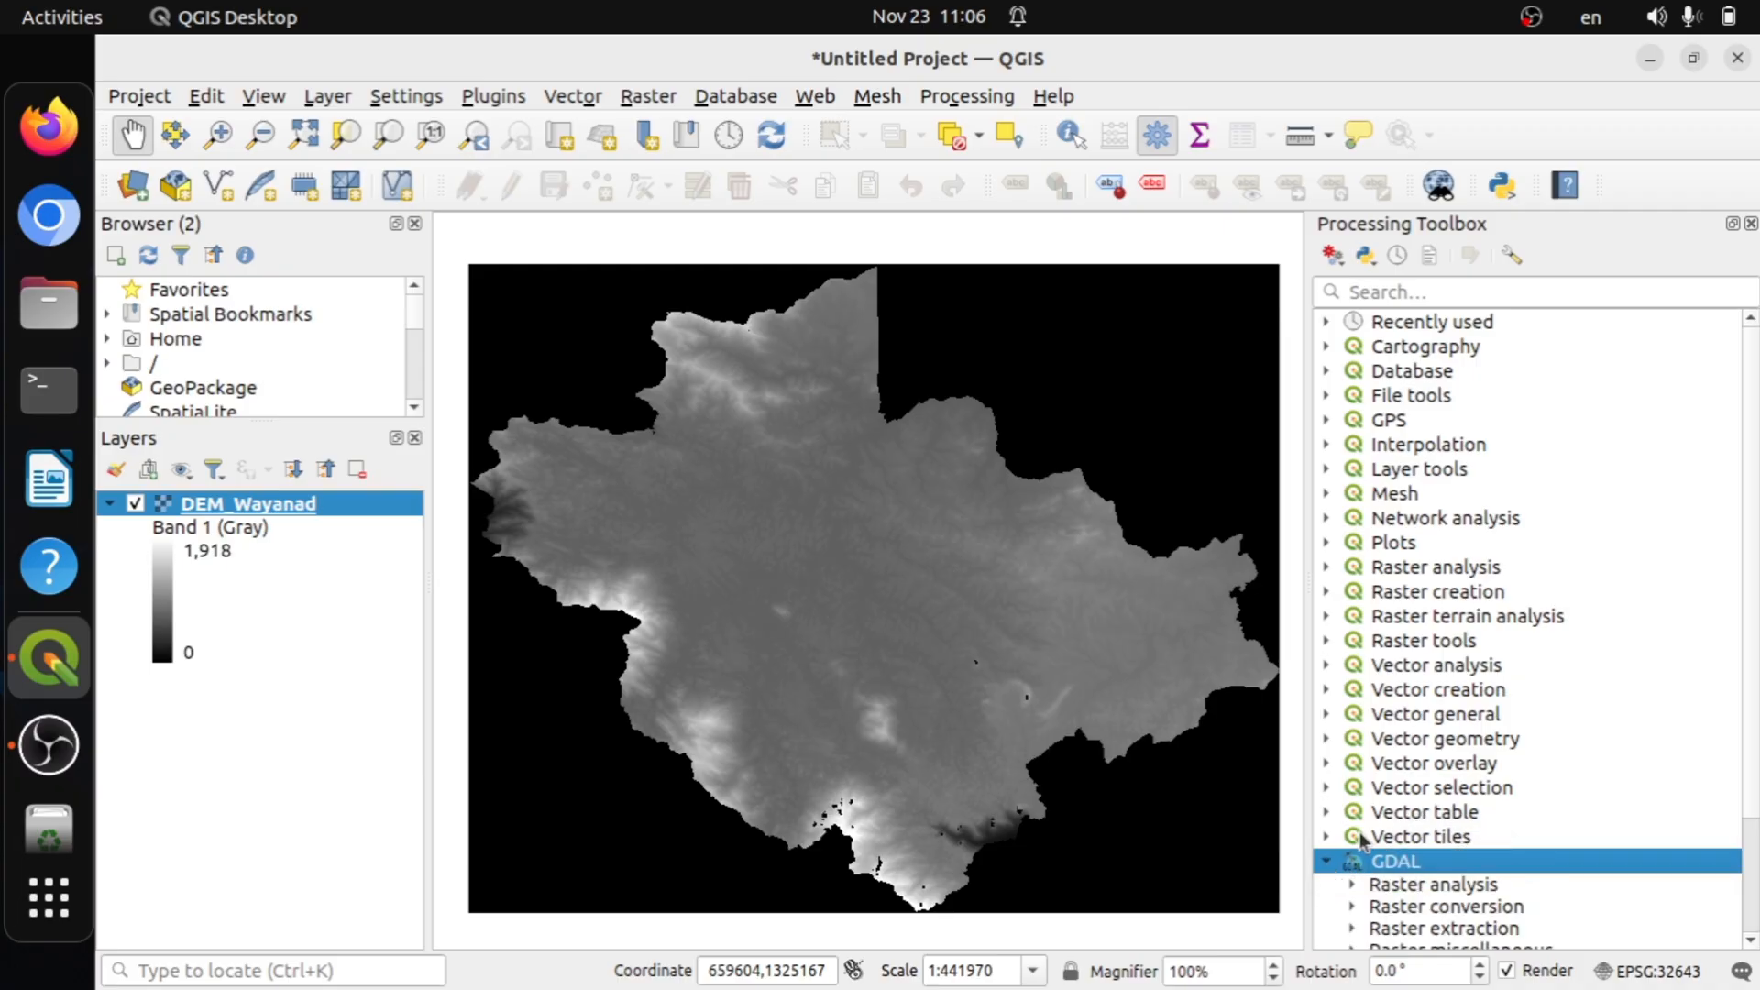
pyautogui.scroll(-2, 1361, 830)
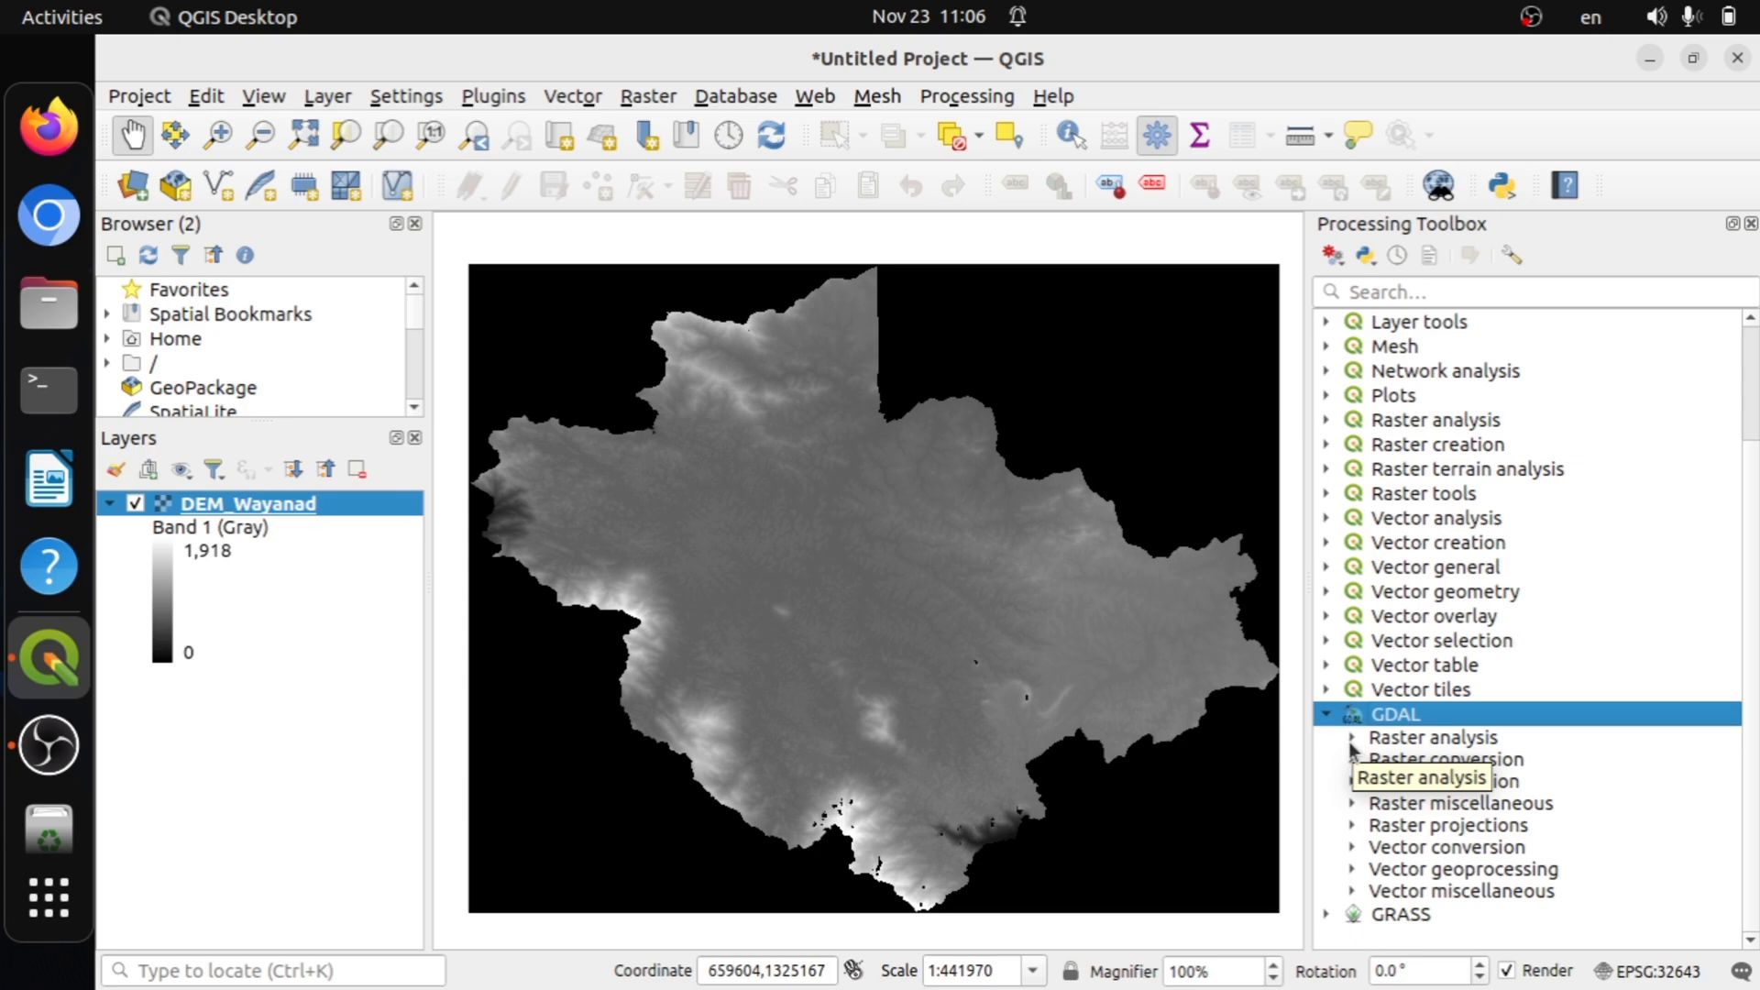
pyautogui.click(1352, 741)
pyautogui.scroll(-2, 1350, 741)
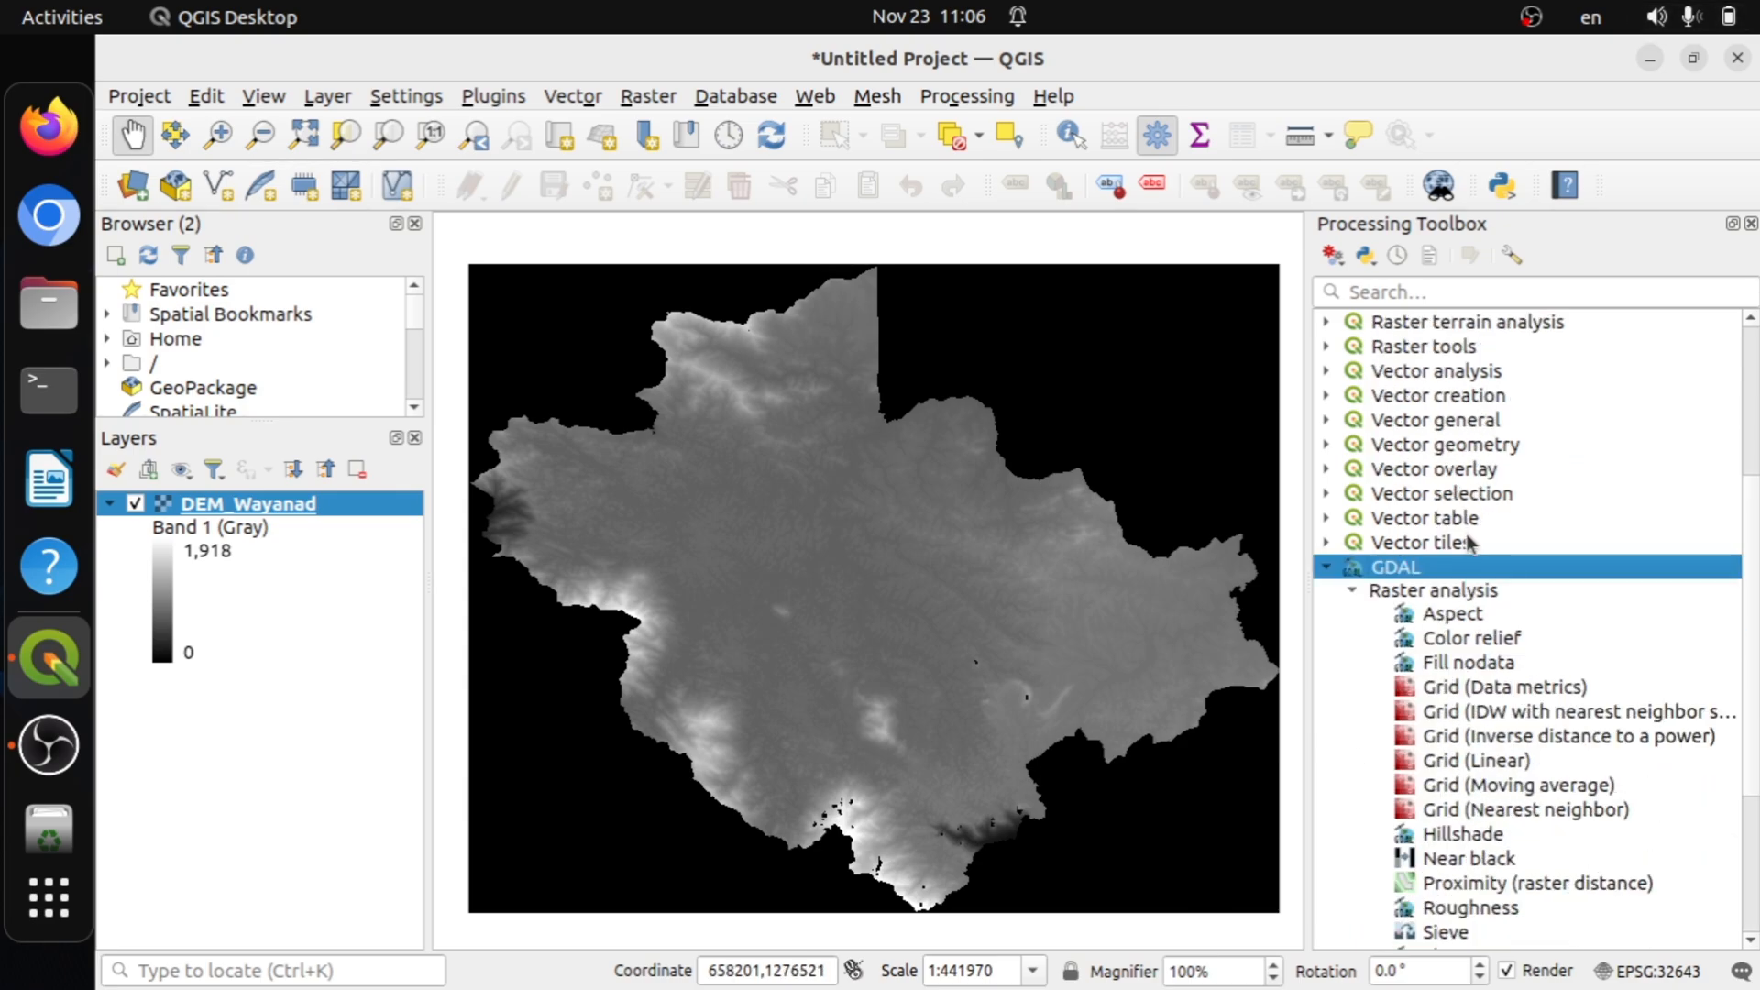
pyautogui.click(1463, 593)
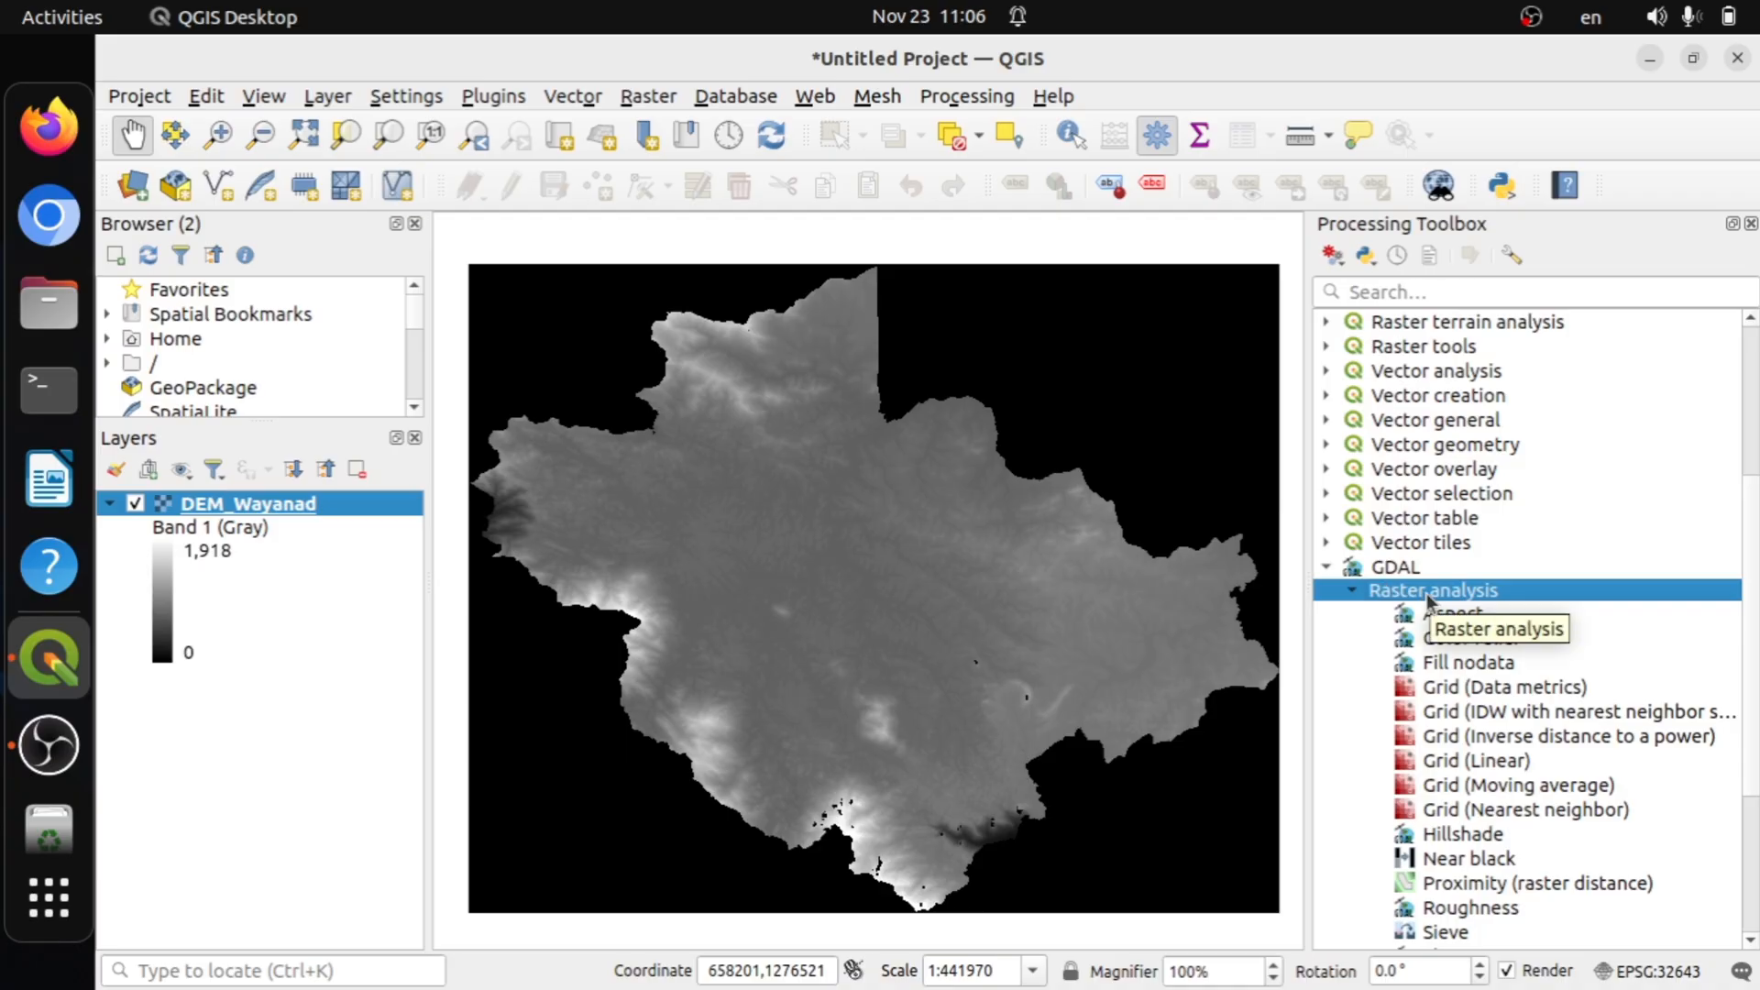
pyautogui.click(1355, 593)
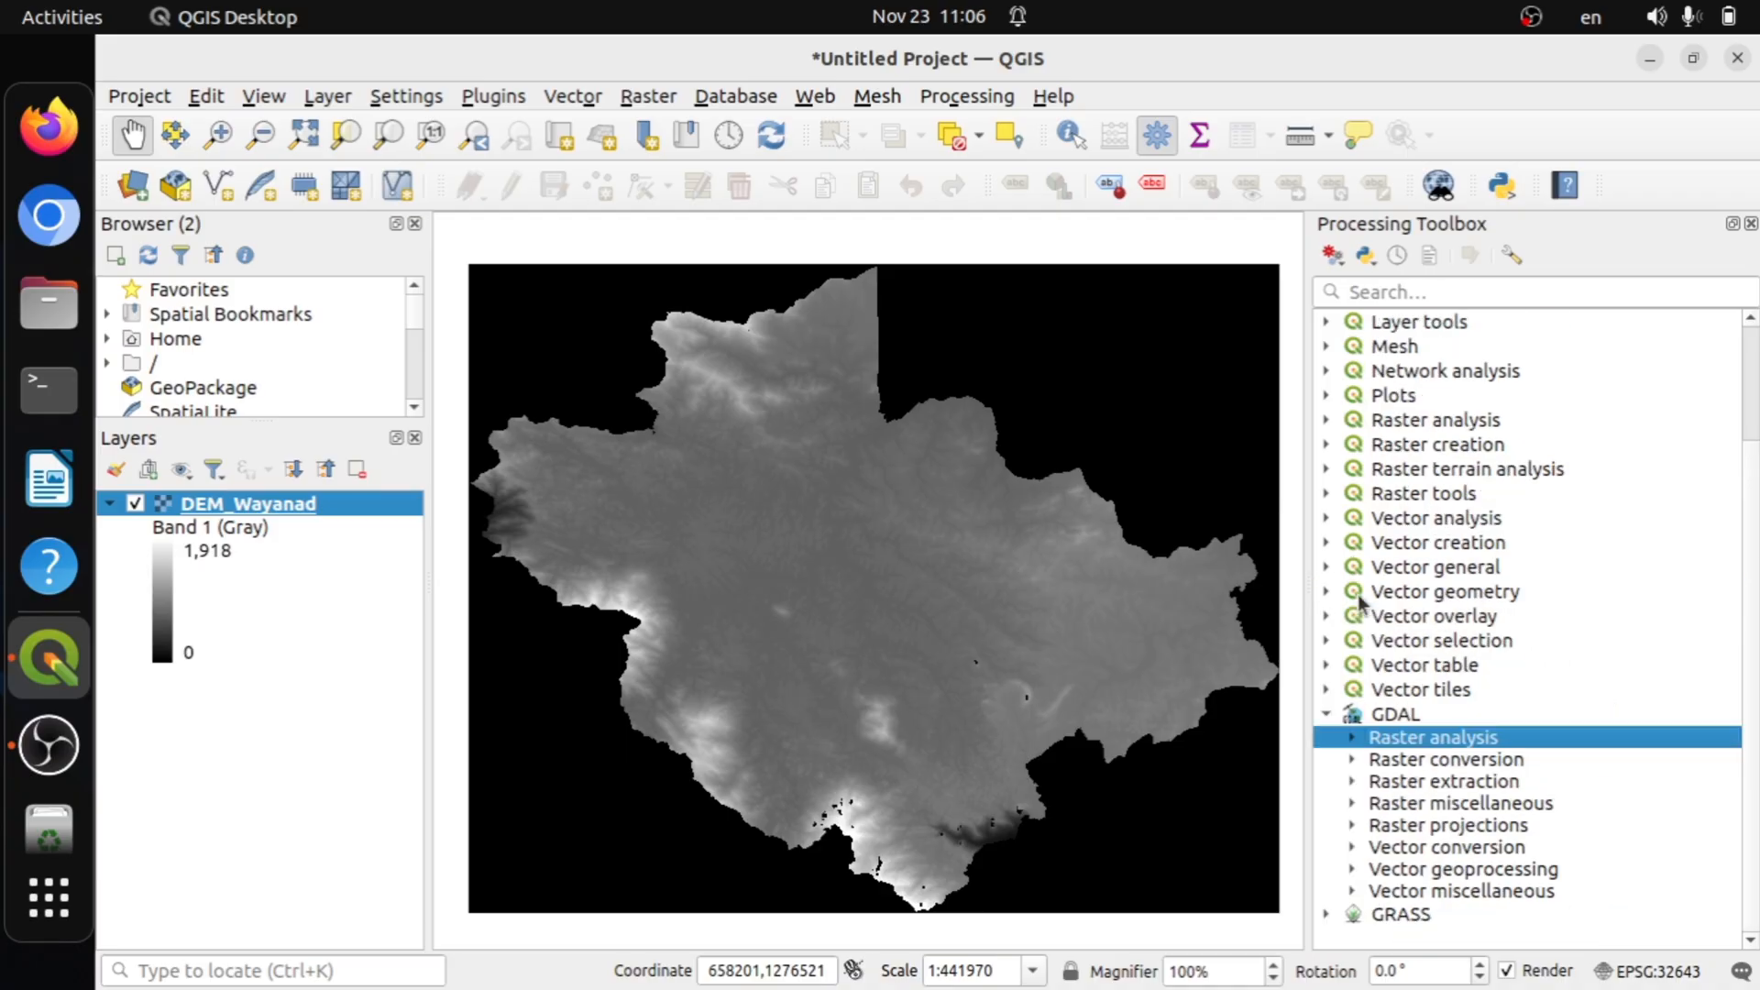
pyautogui.click(1352, 737)
pyautogui.scroll(-4, 1468, 686)
pyautogui.scroll(-1, 1468, 686)
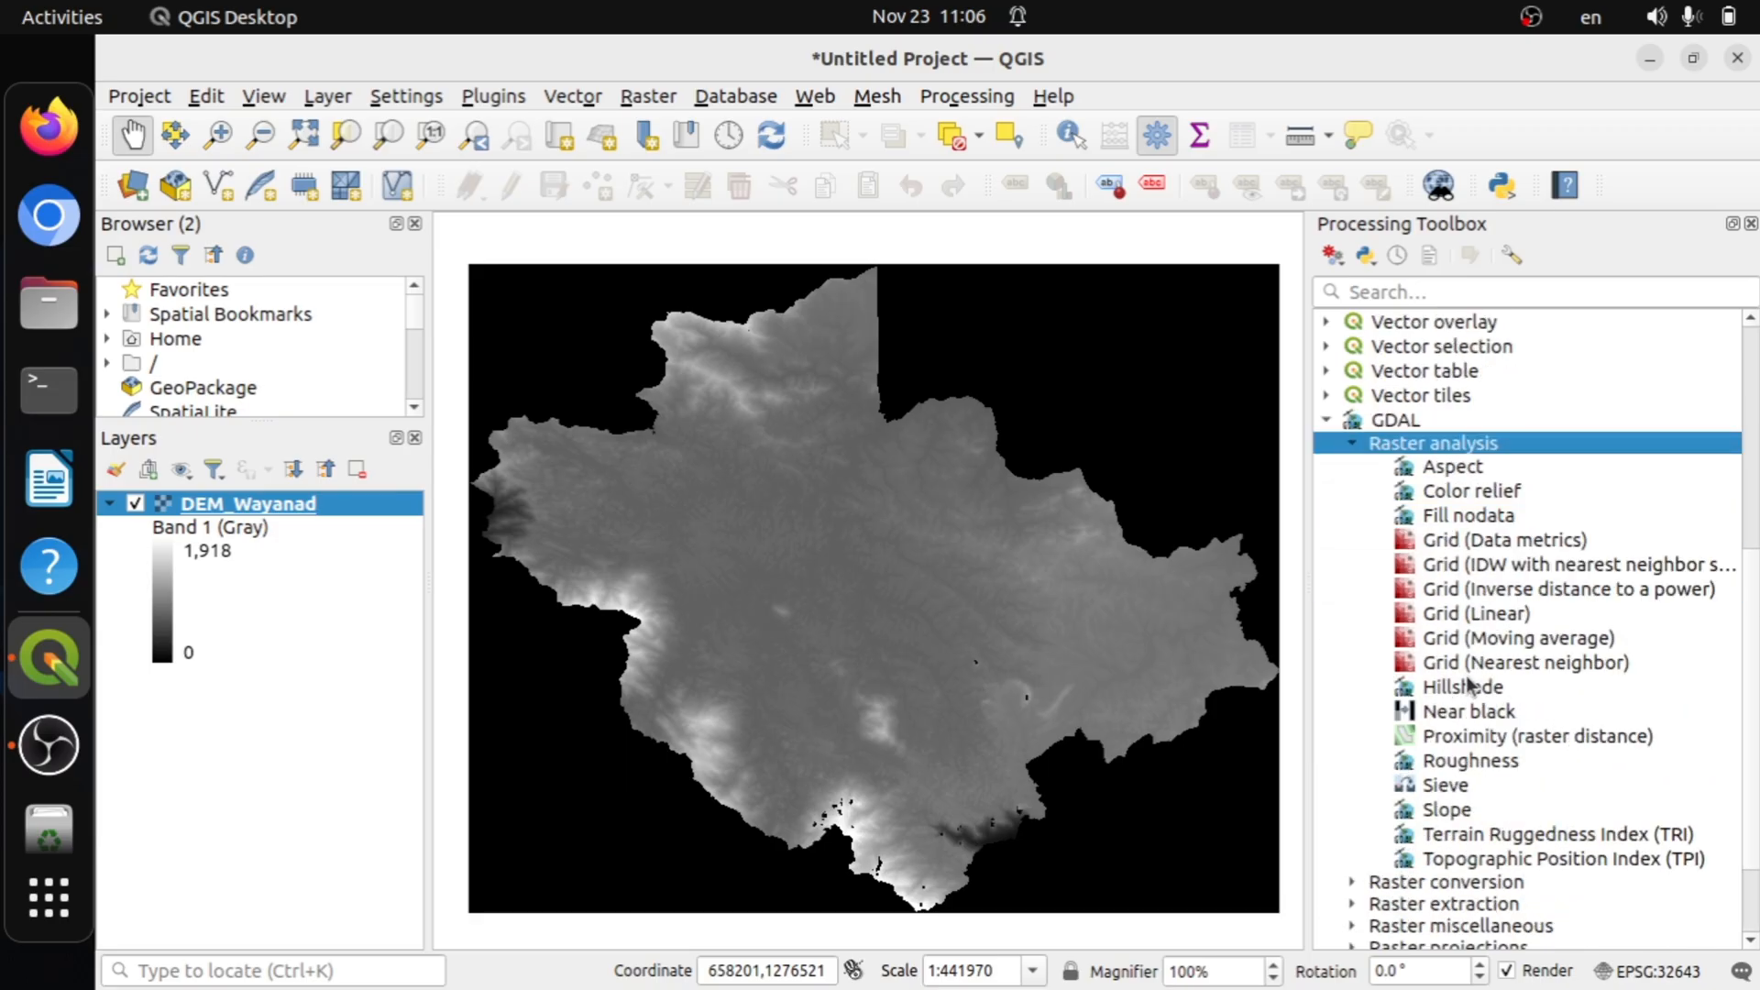
pyautogui.doubleClick(1455, 811)
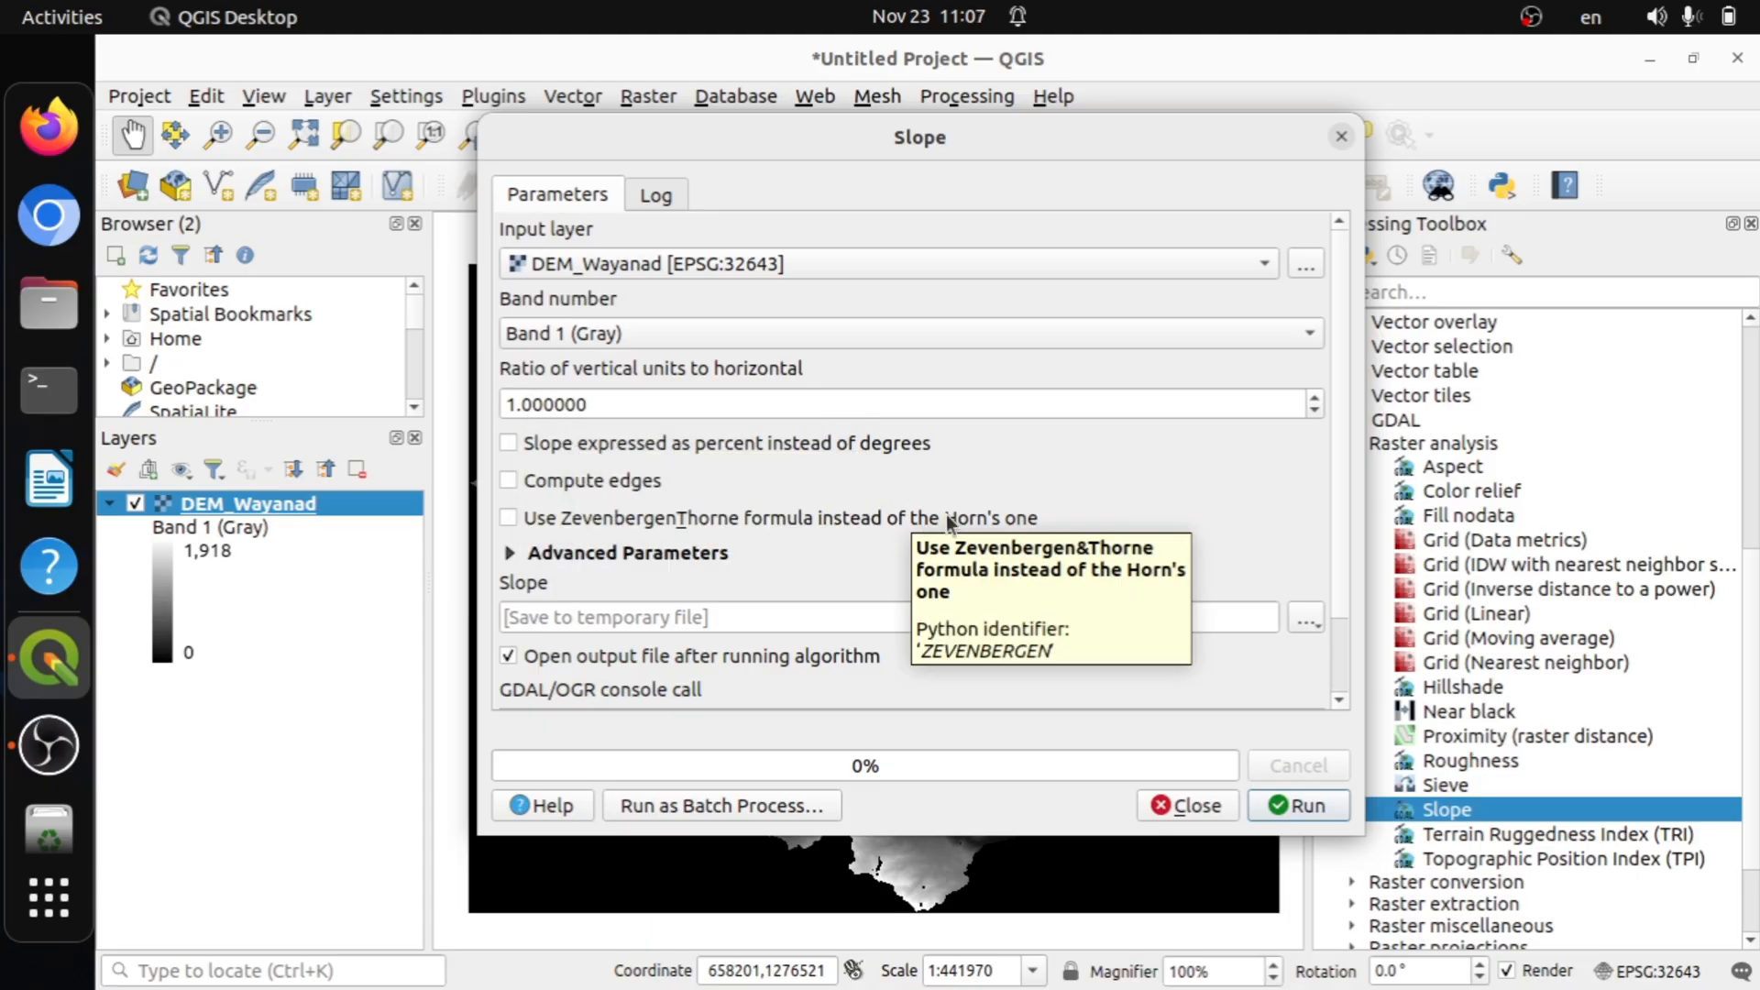
# Enter Slope1 as the output name of the slope raster.
pyautogui.click(611, 613)
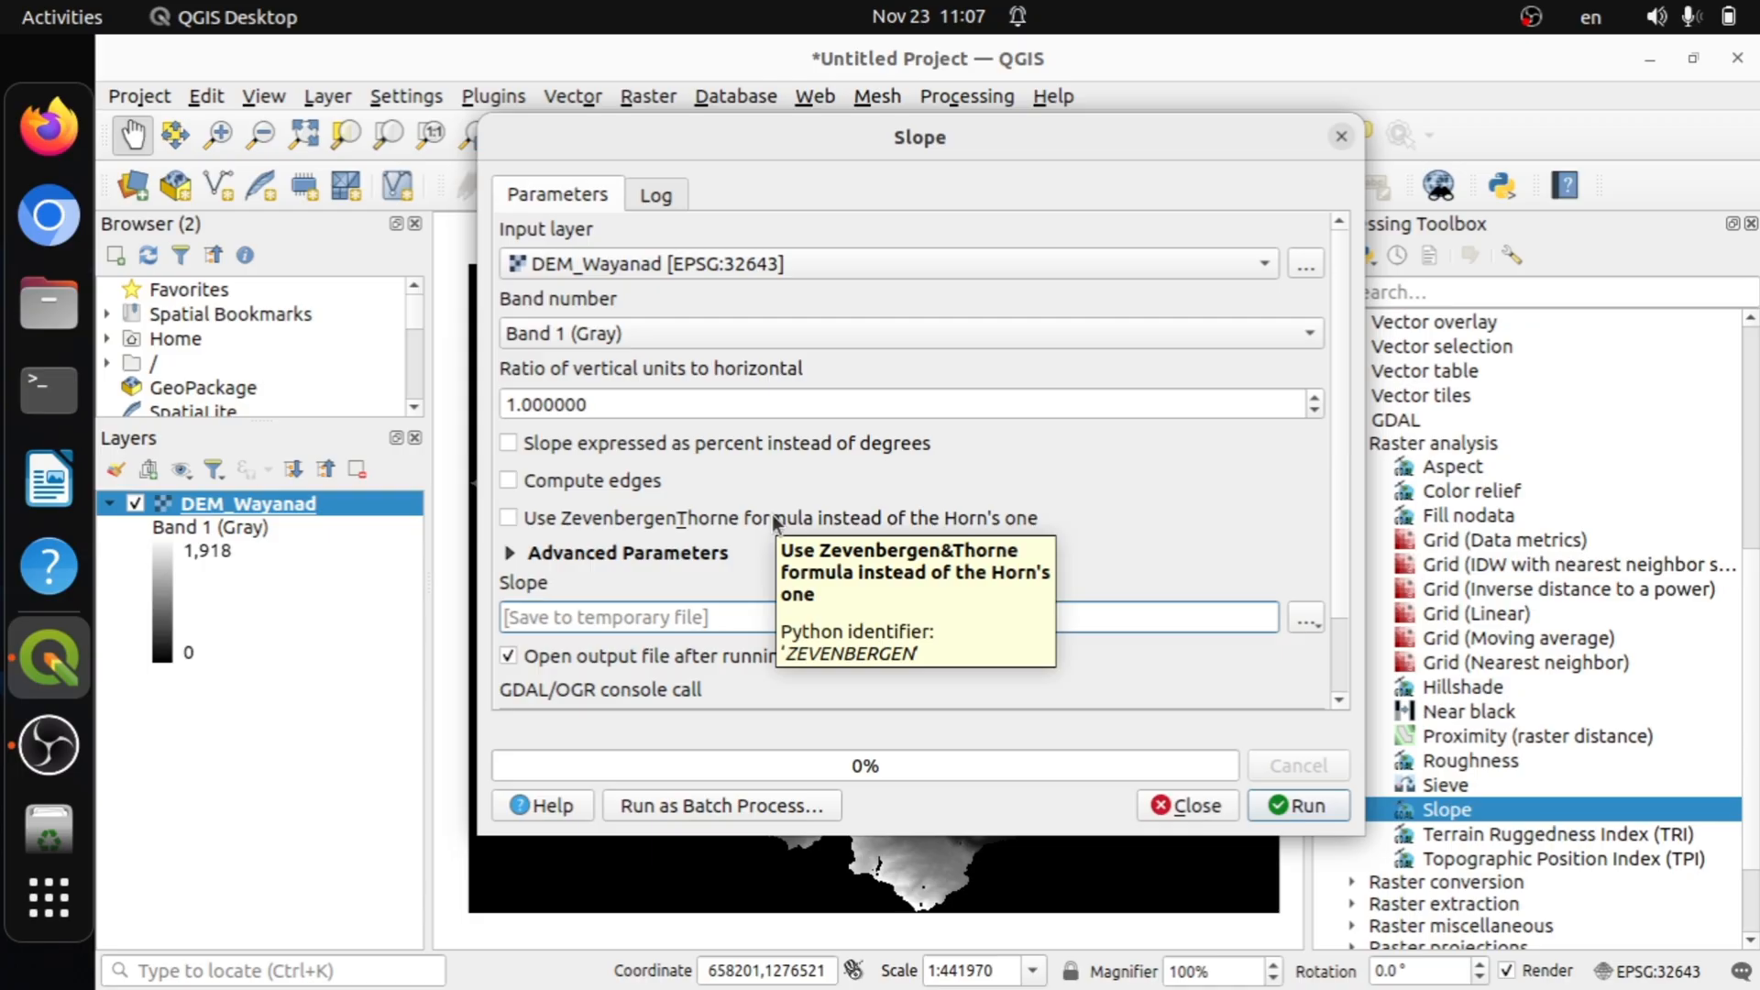
pyautogui.write('Slope')
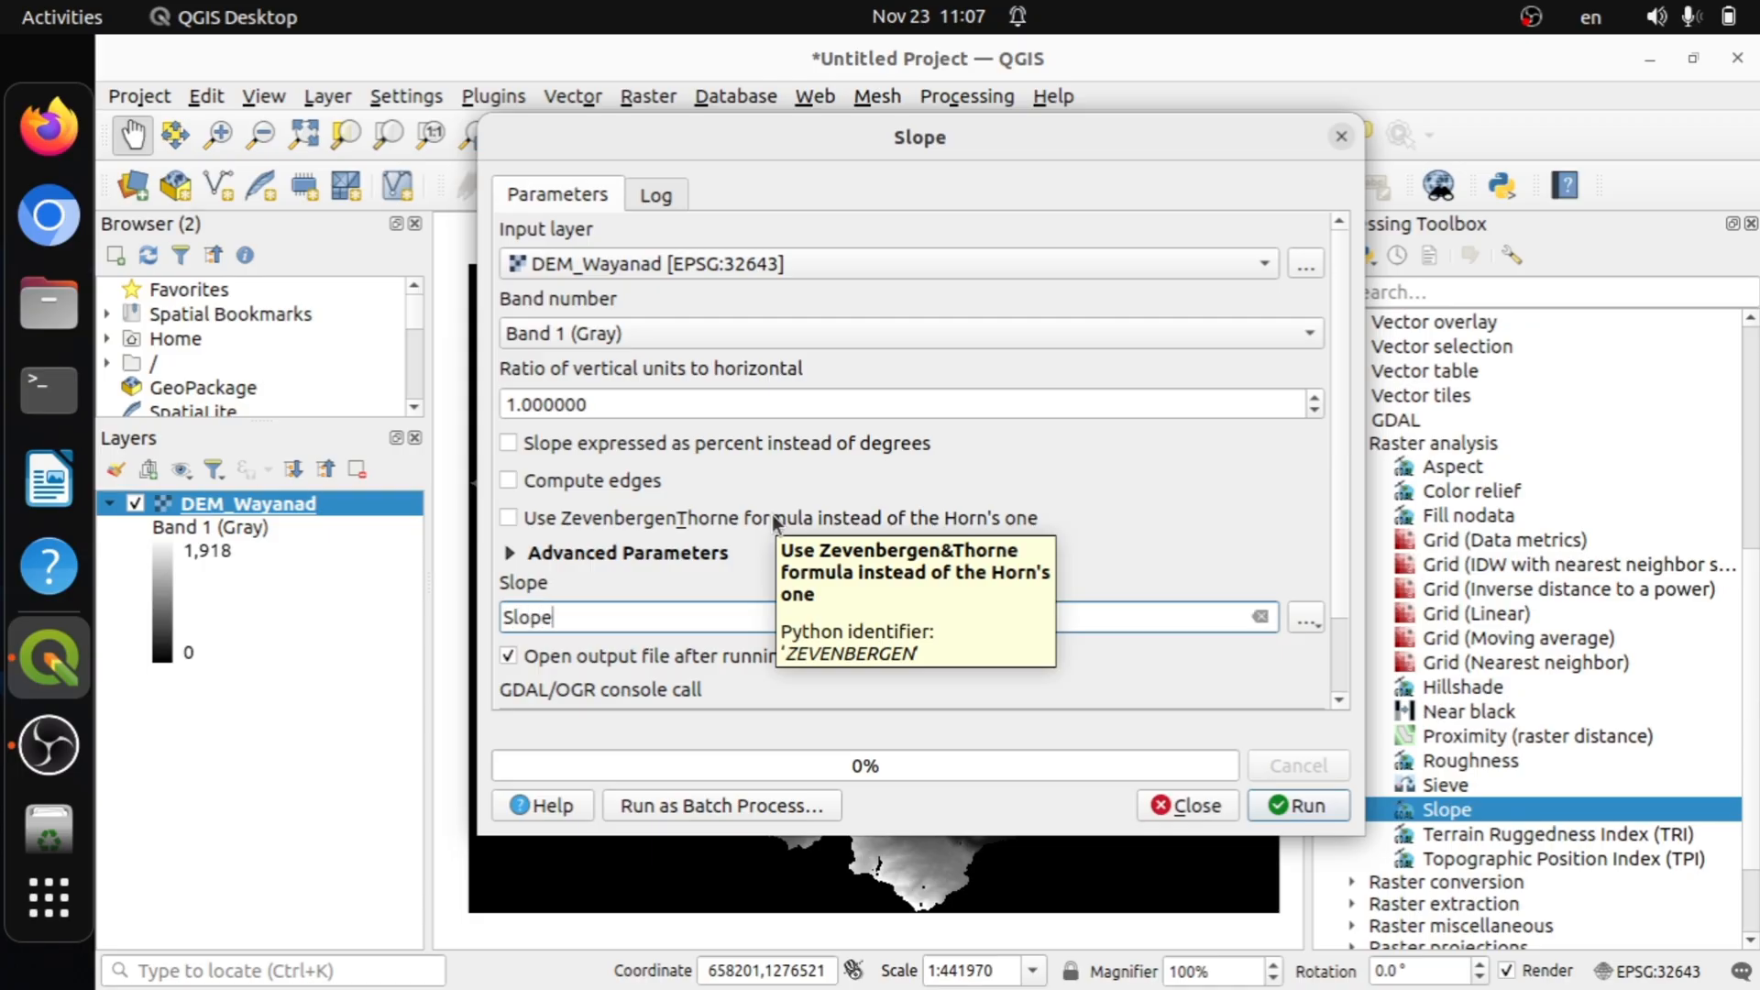
pyautogui.write('1')
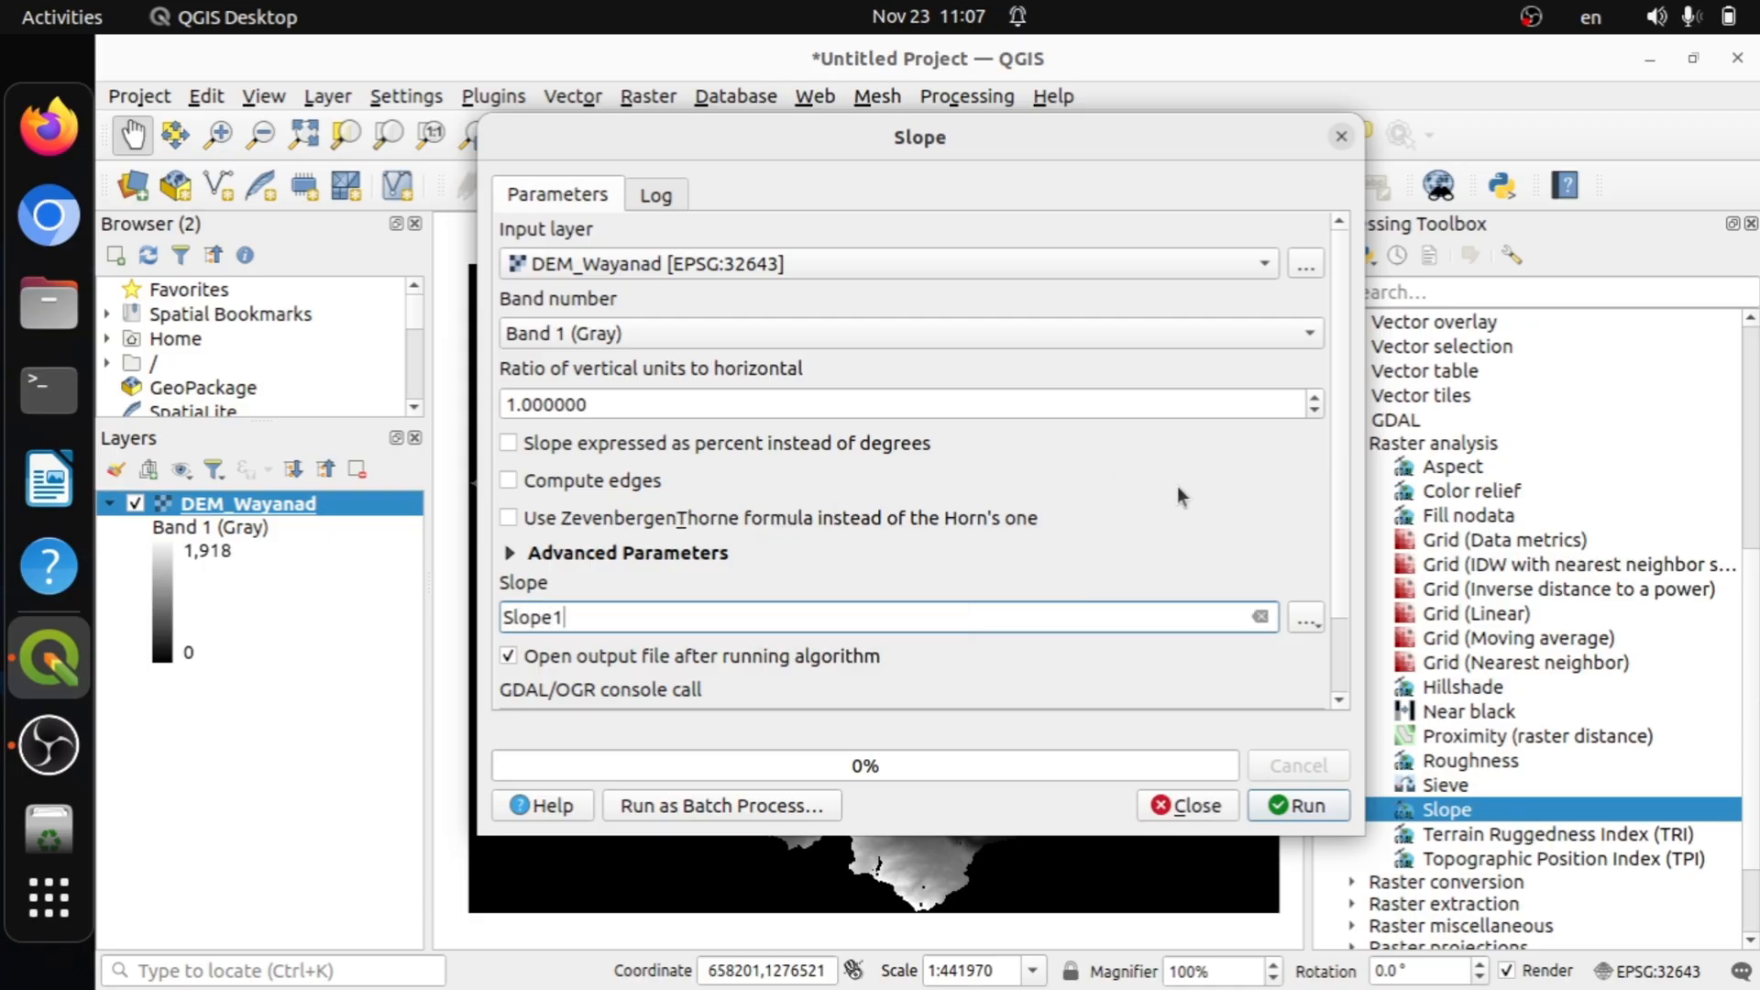
# Set the slope output to be saved as a TIF file named slope1 in the Desktop folder.
pyautogui.click(1300, 622)
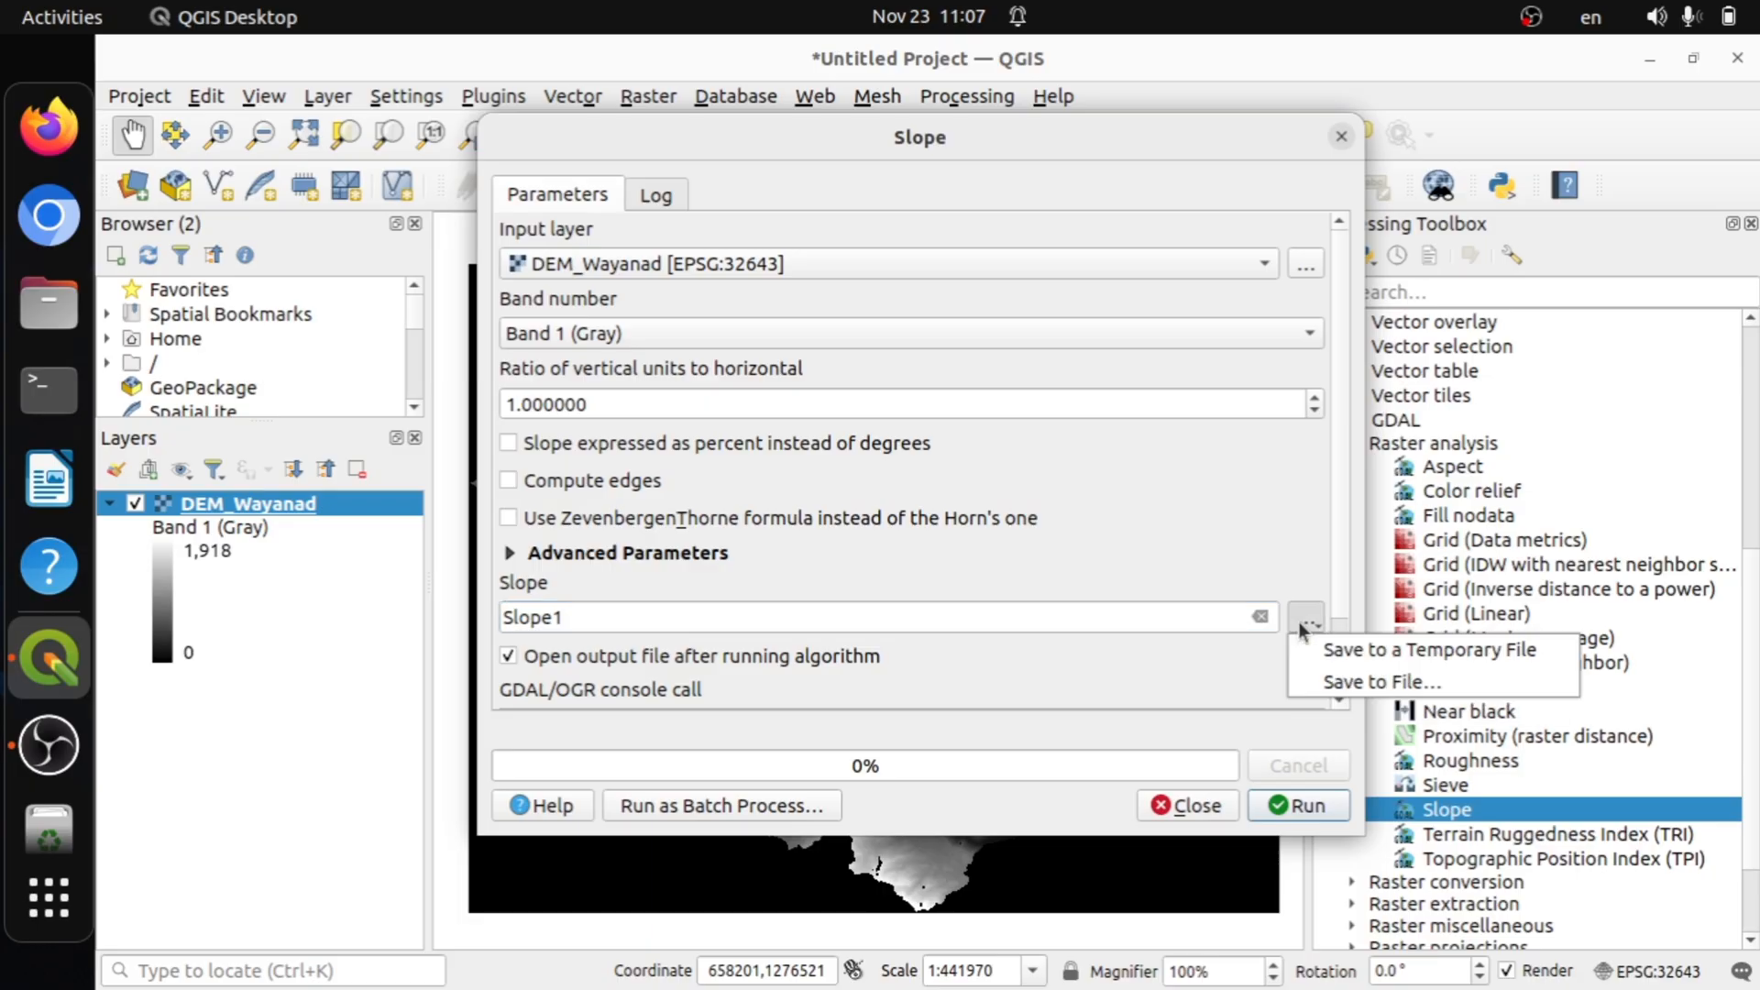
pyautogui.click(1362, 685)
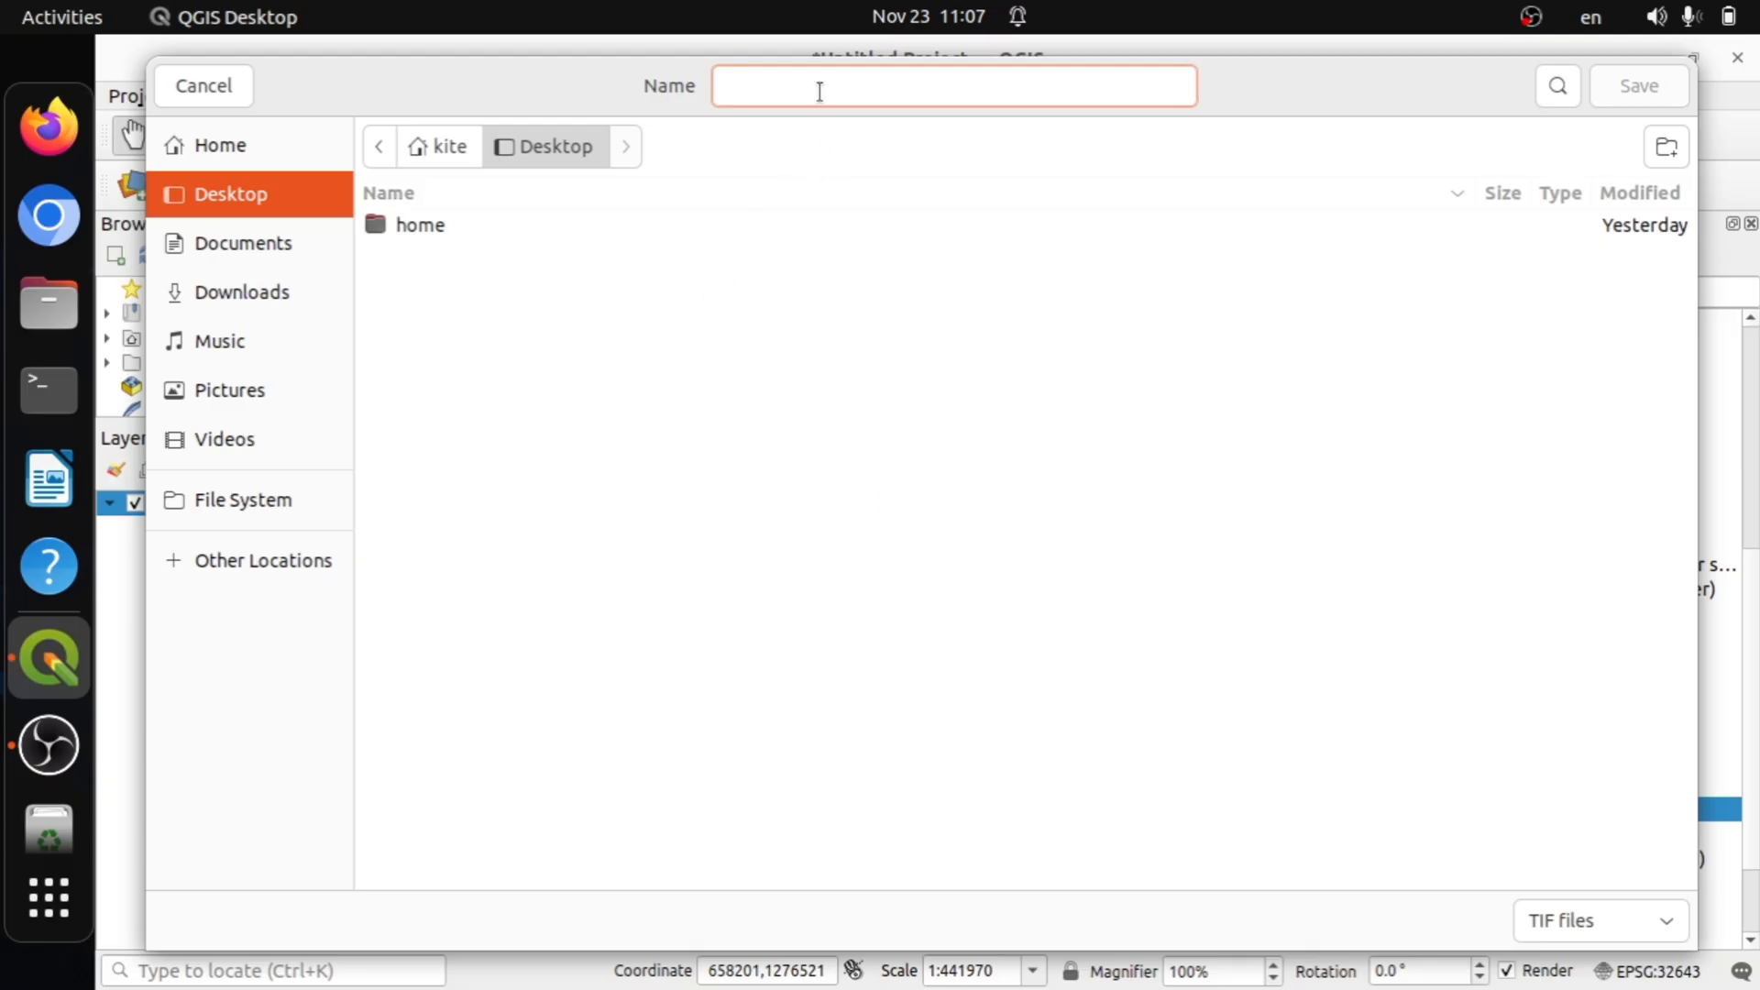
pyautogui.write('slop')
pyautogui.write('e')
pyautogui.write('.')
pyautogui.press('BackSpace')
pyautogui.write('1')
pyautogui.click(416, 147)
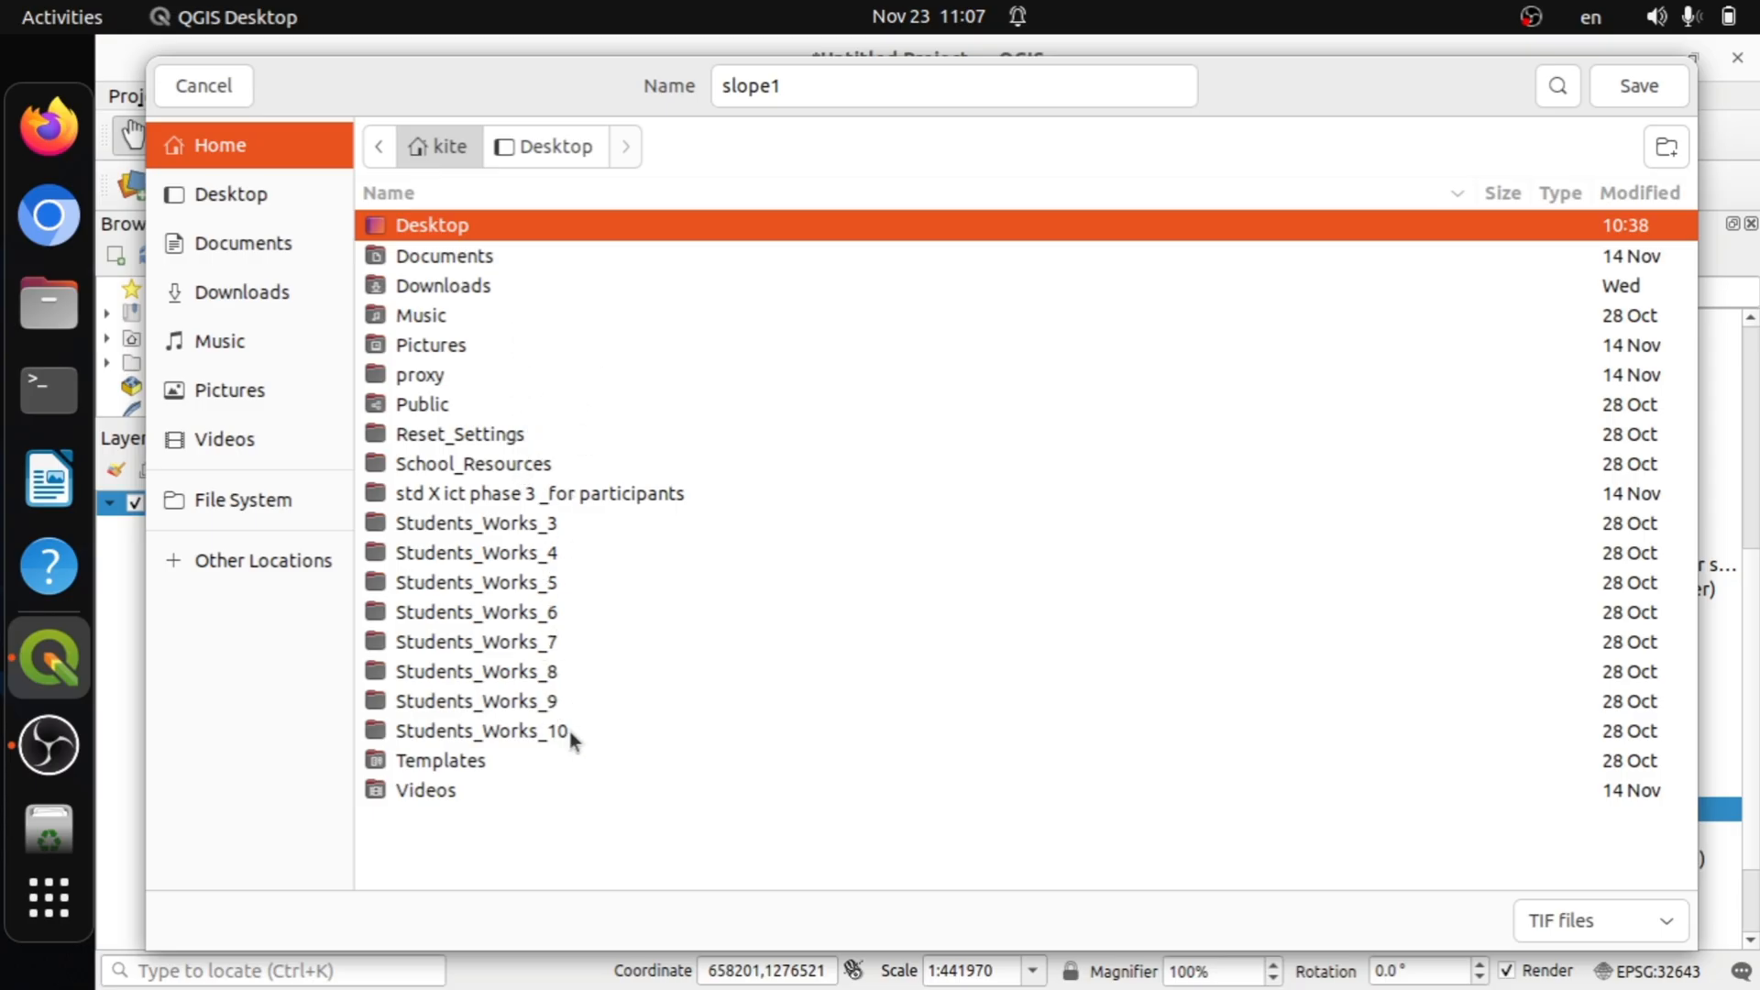
pyautogui.click(545, 149)
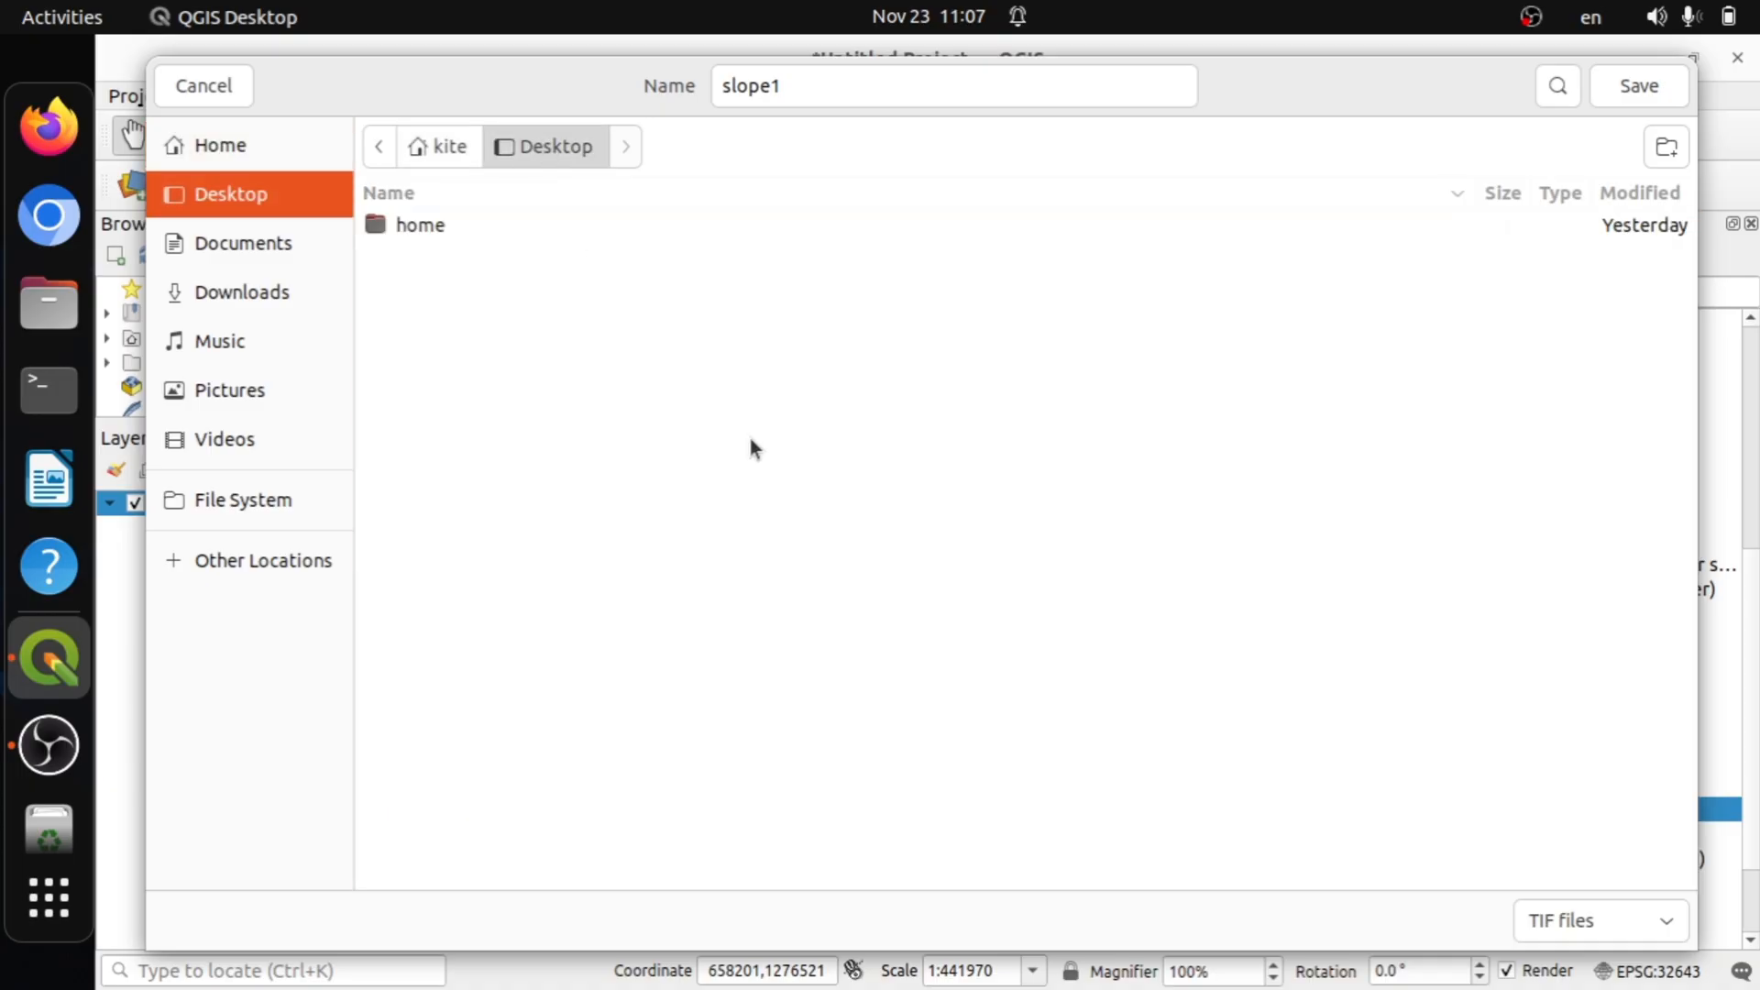
pyautogui.click(1638, 85)
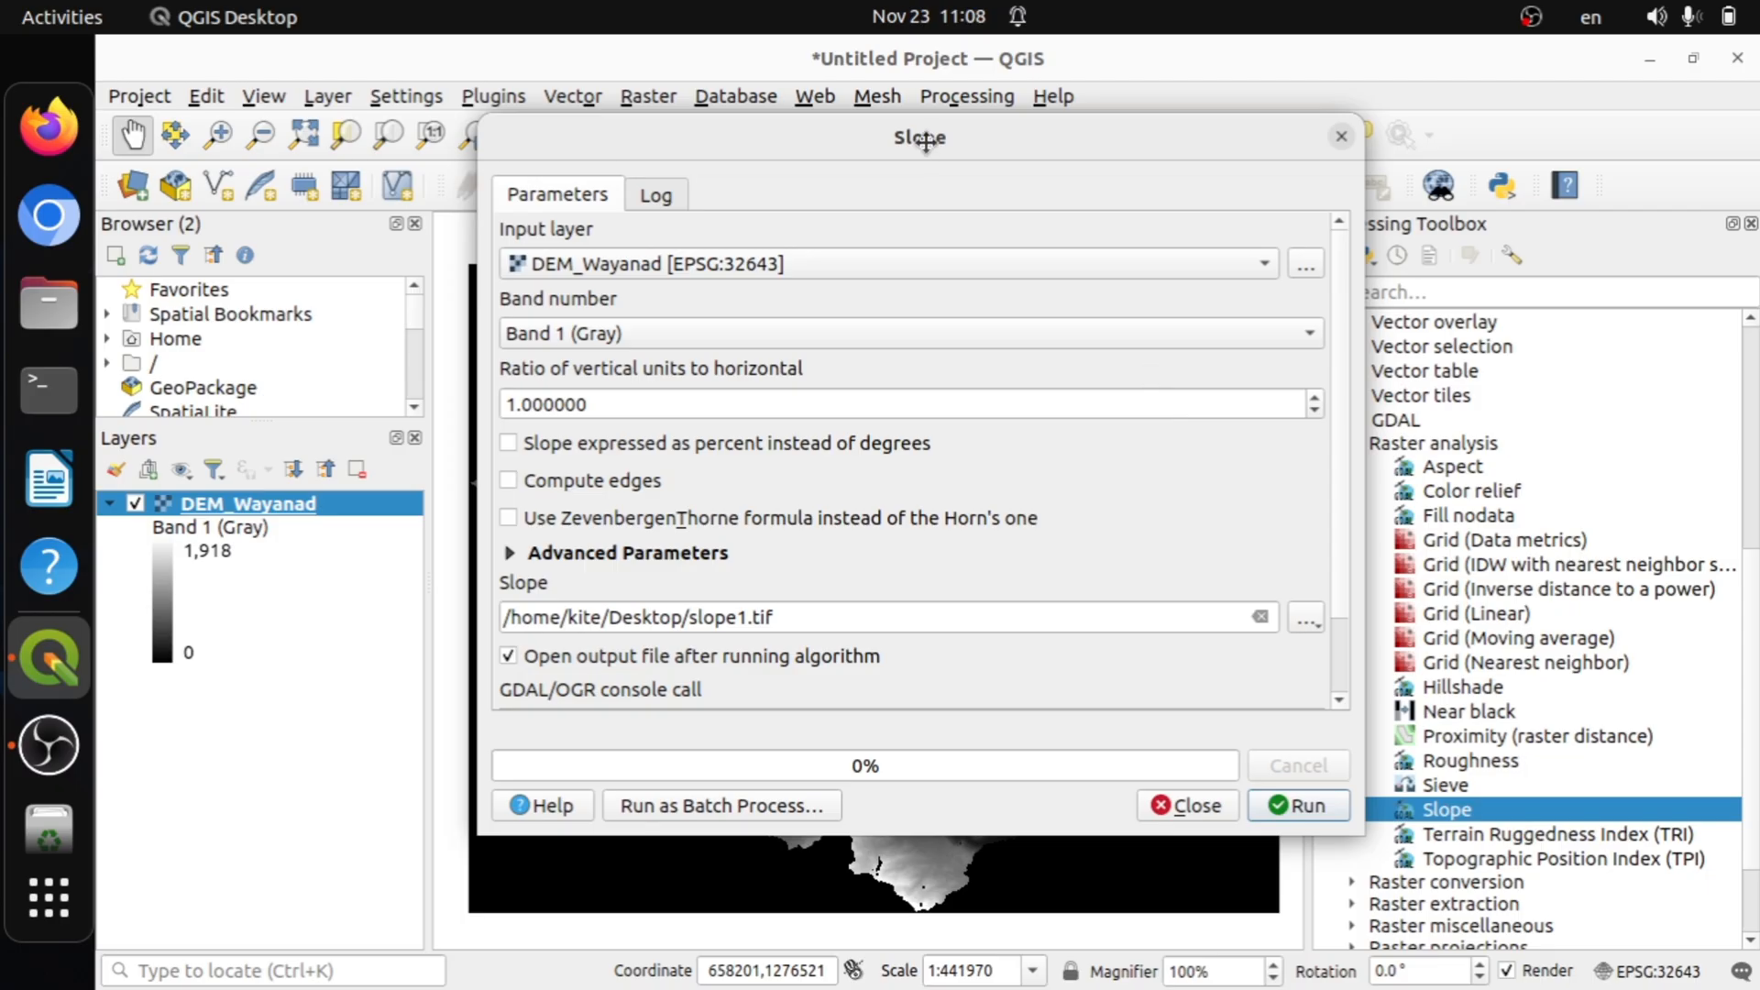
# Run the Slope algorithm on DEM_Wayanad and close its dialog.
pyautogui.moveTo(926, 142); pyautogui.dragTo(917, 152)
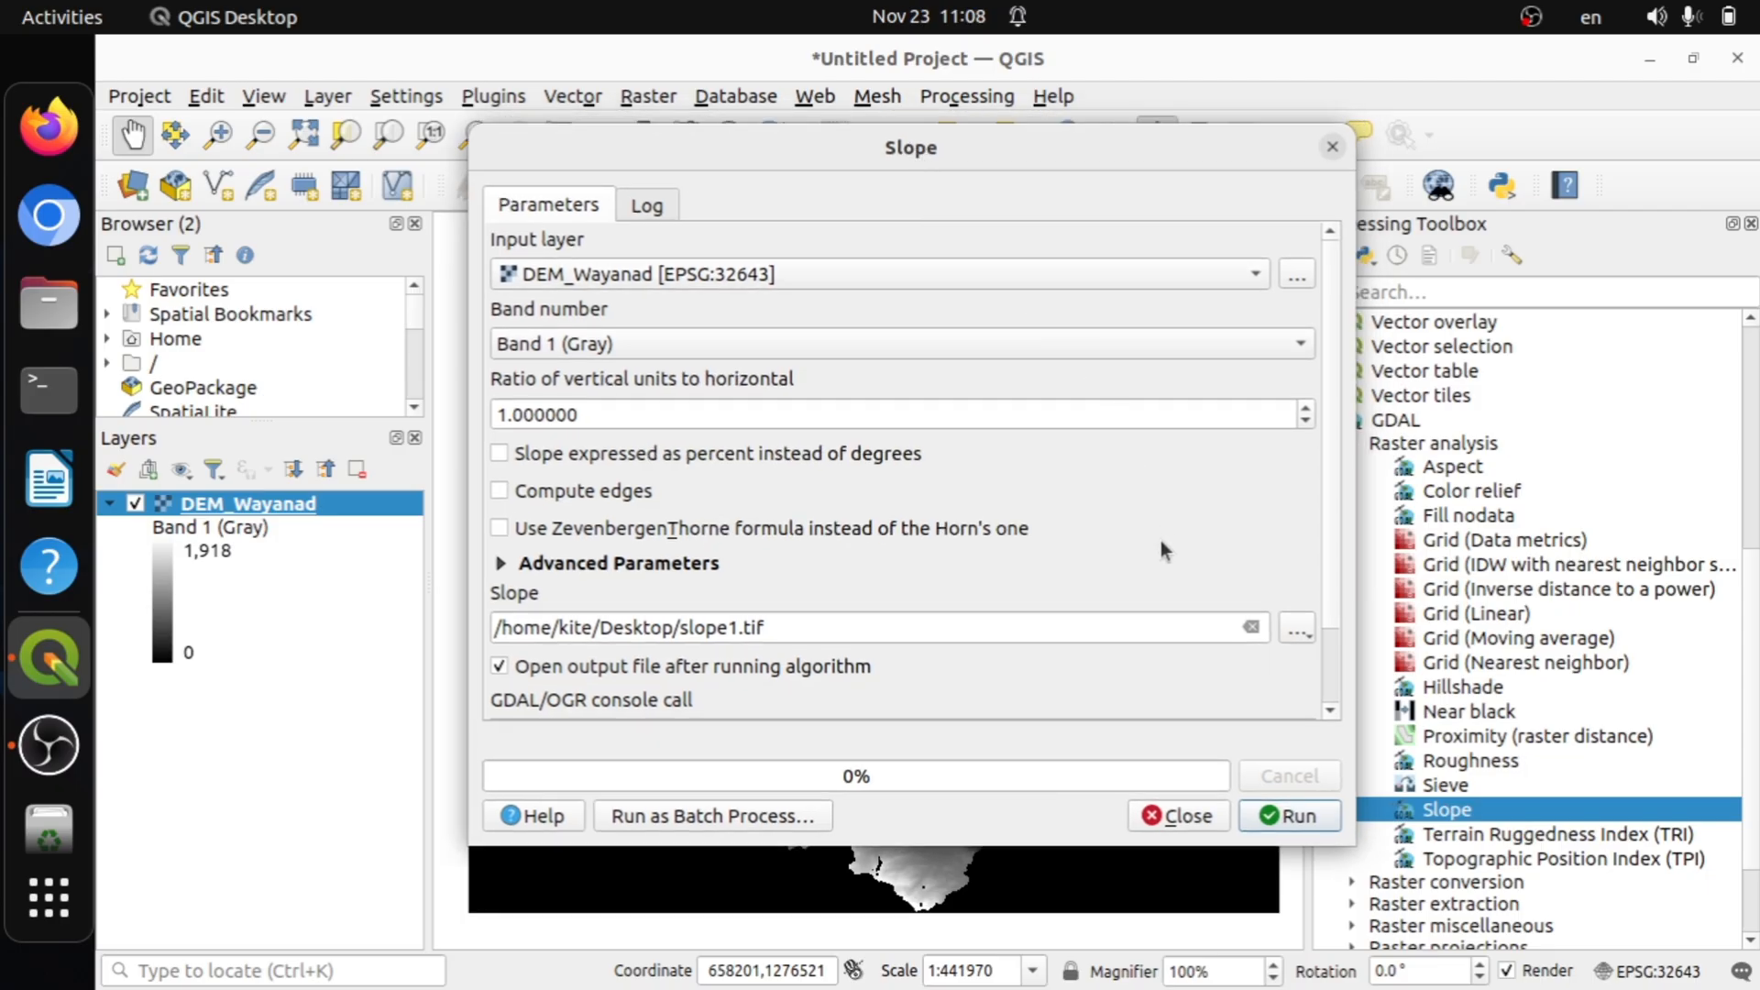
pyautogui.click(1272, 813)
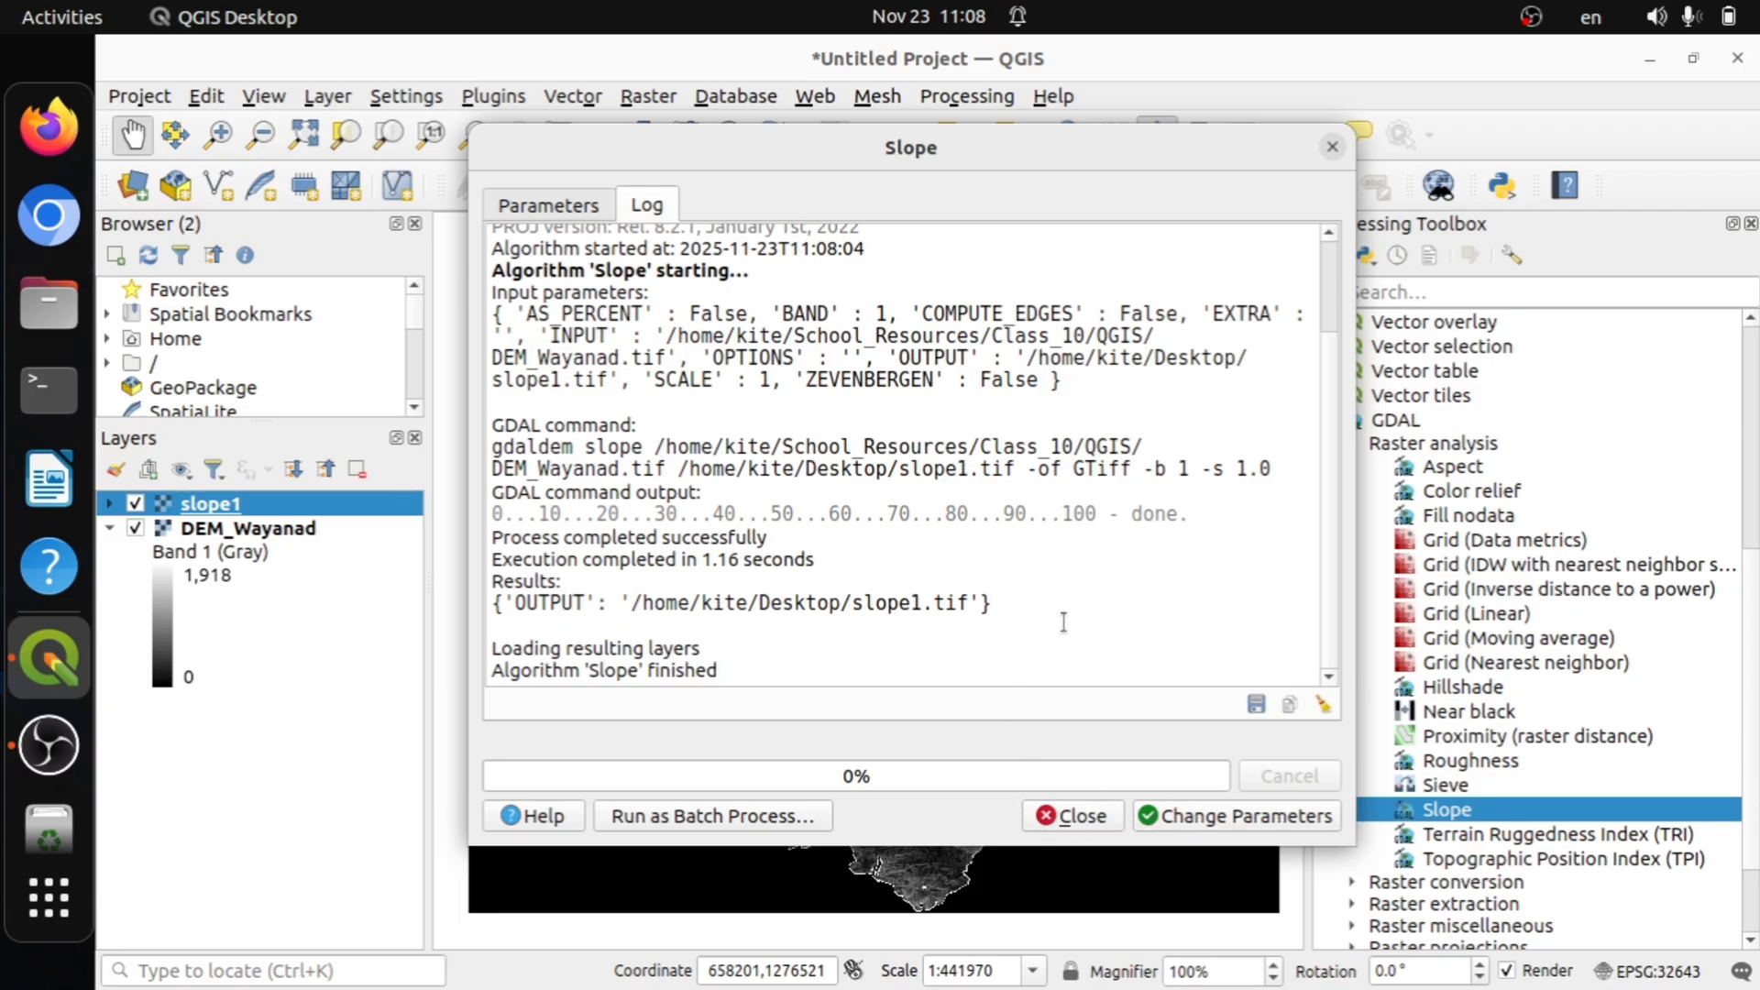
pyautogui.click(1085, 822)
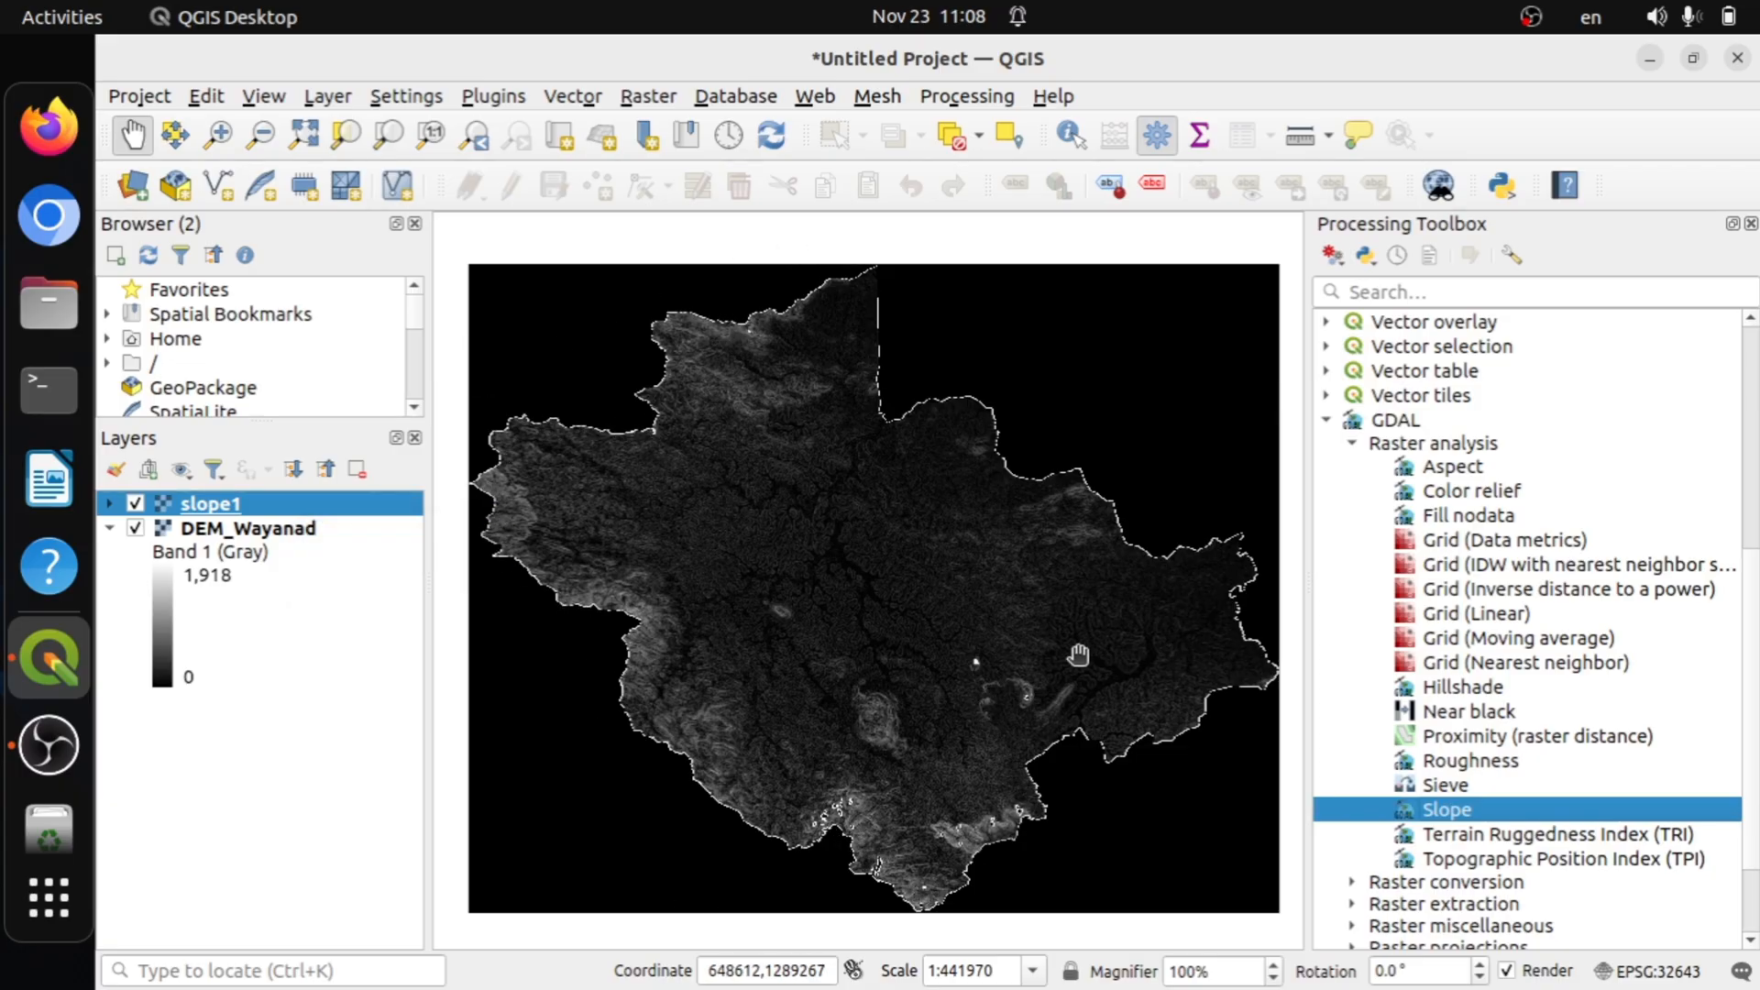
# Set the slope1 layer's symbology to Singleband pseudocolor with the Equal Interval classification mode.
pyautogui.rightClick(305, 508)
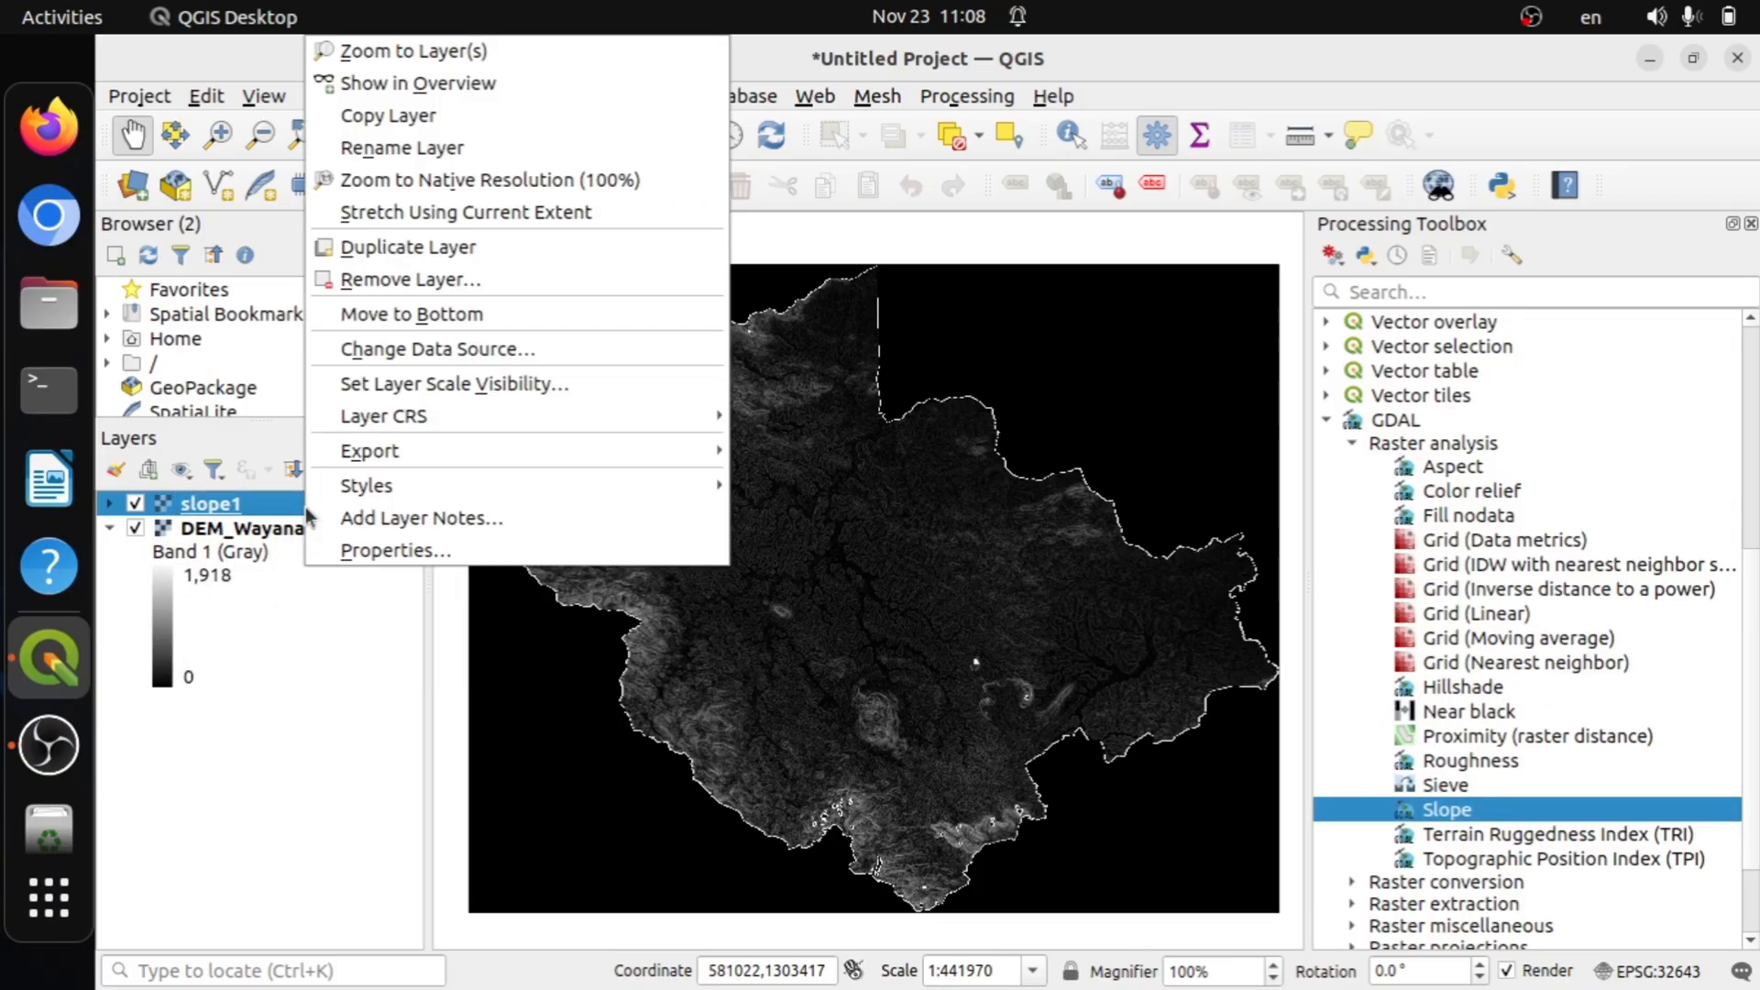
pyautogui.click(354, 547)
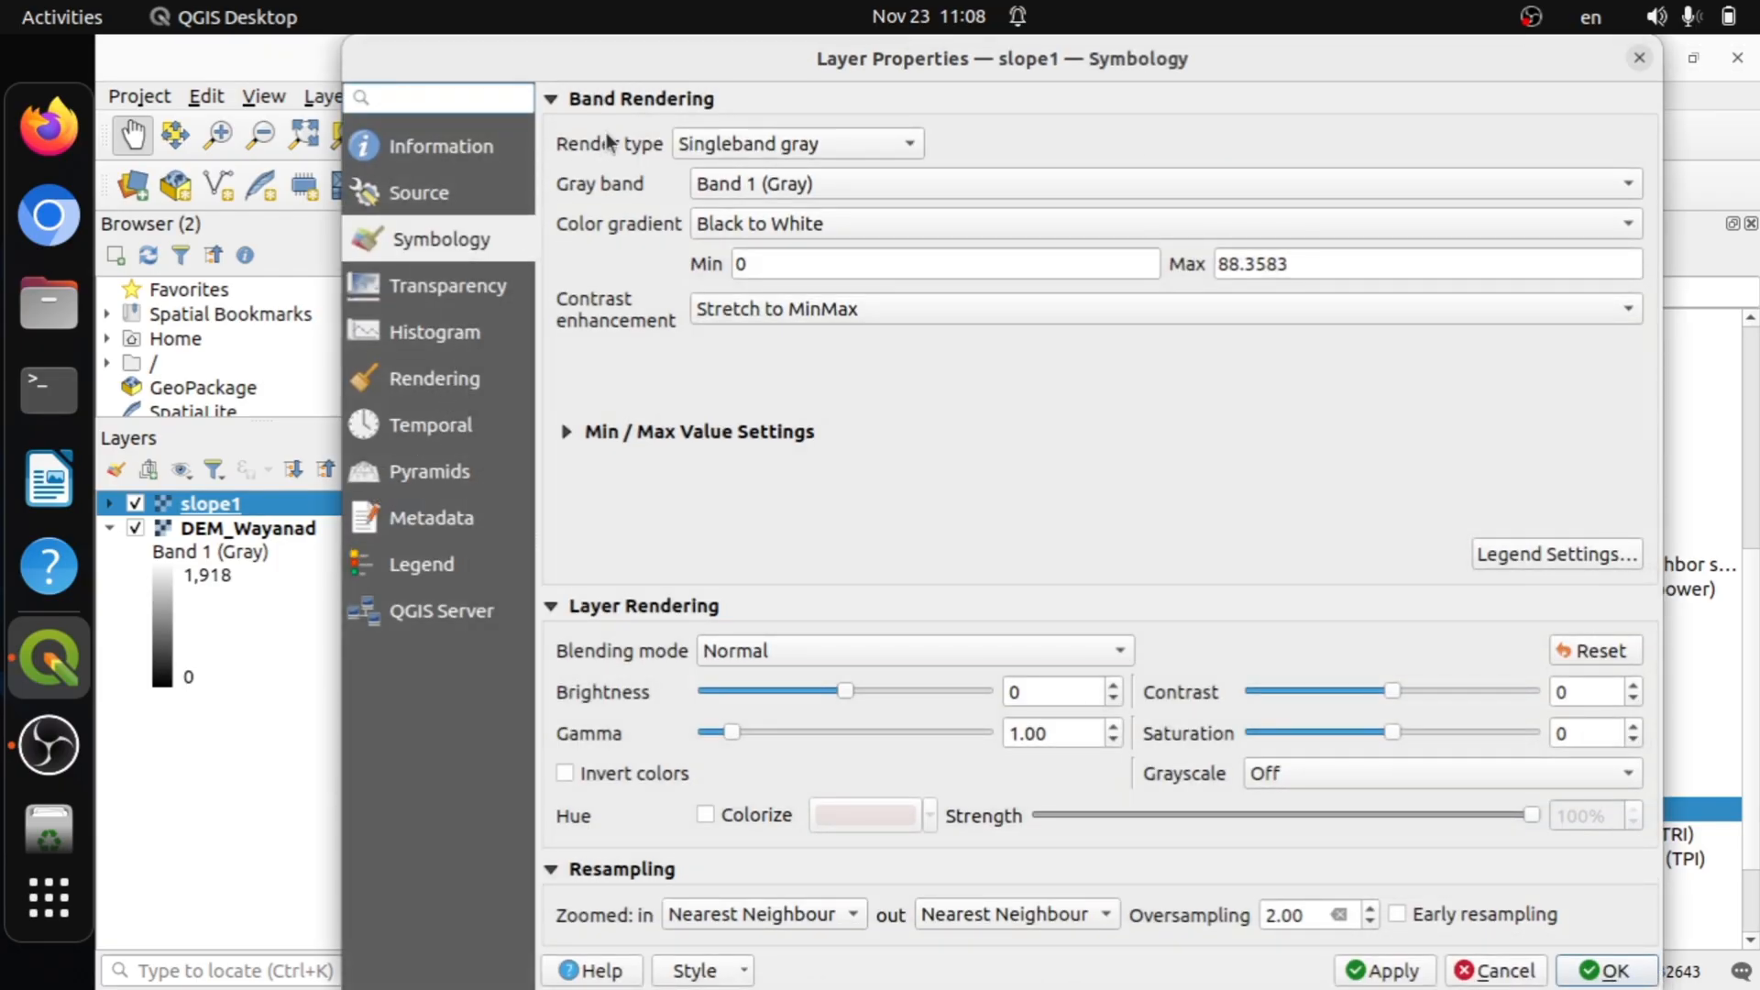
pyautogui.click(752, 143)
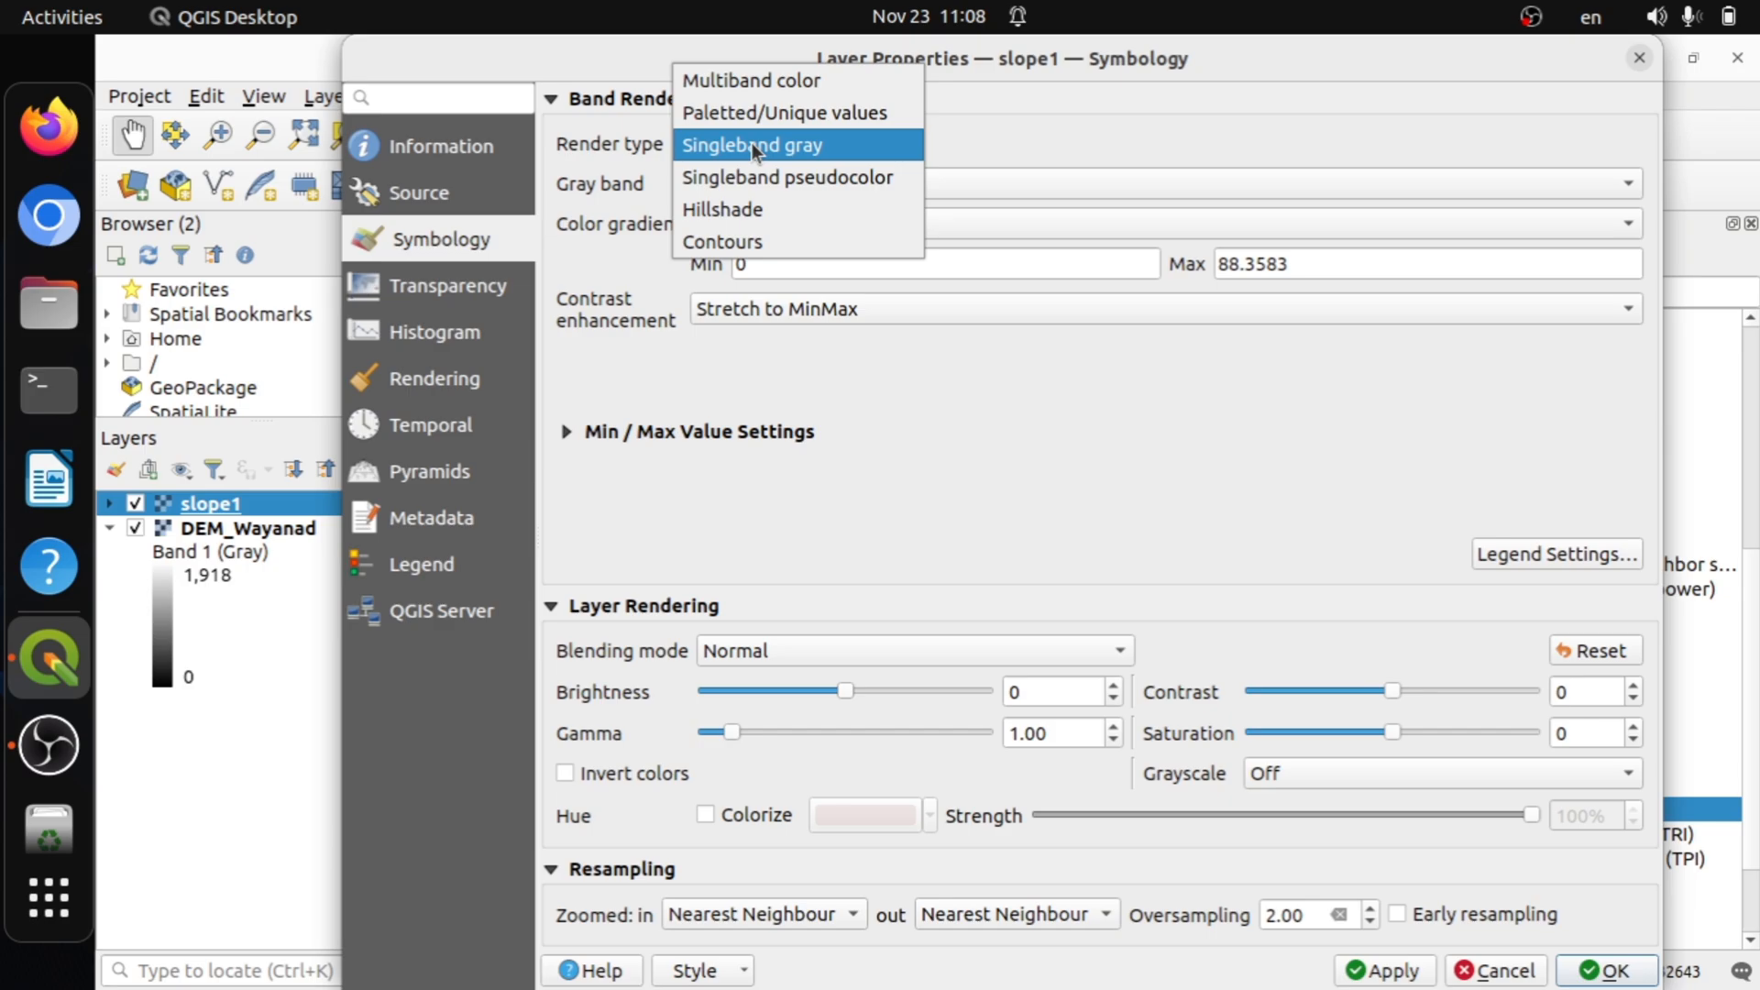
pyautogui.click(758, 171)
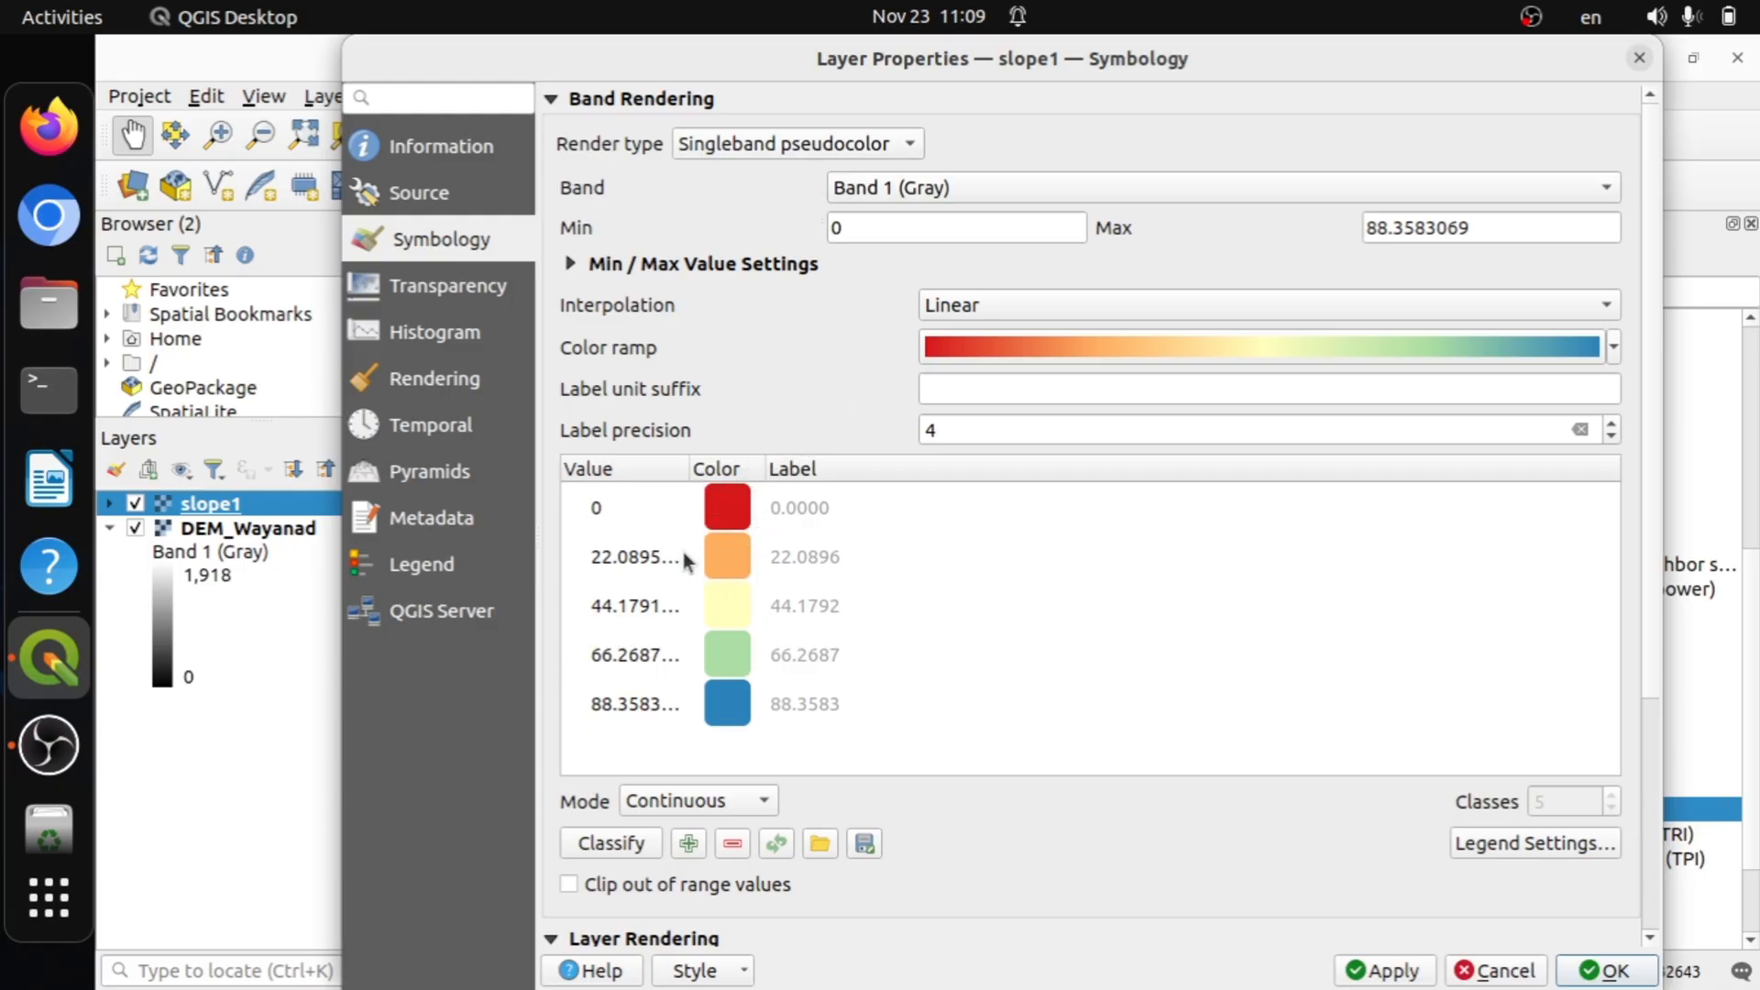
pyautogui.click(735, 498)
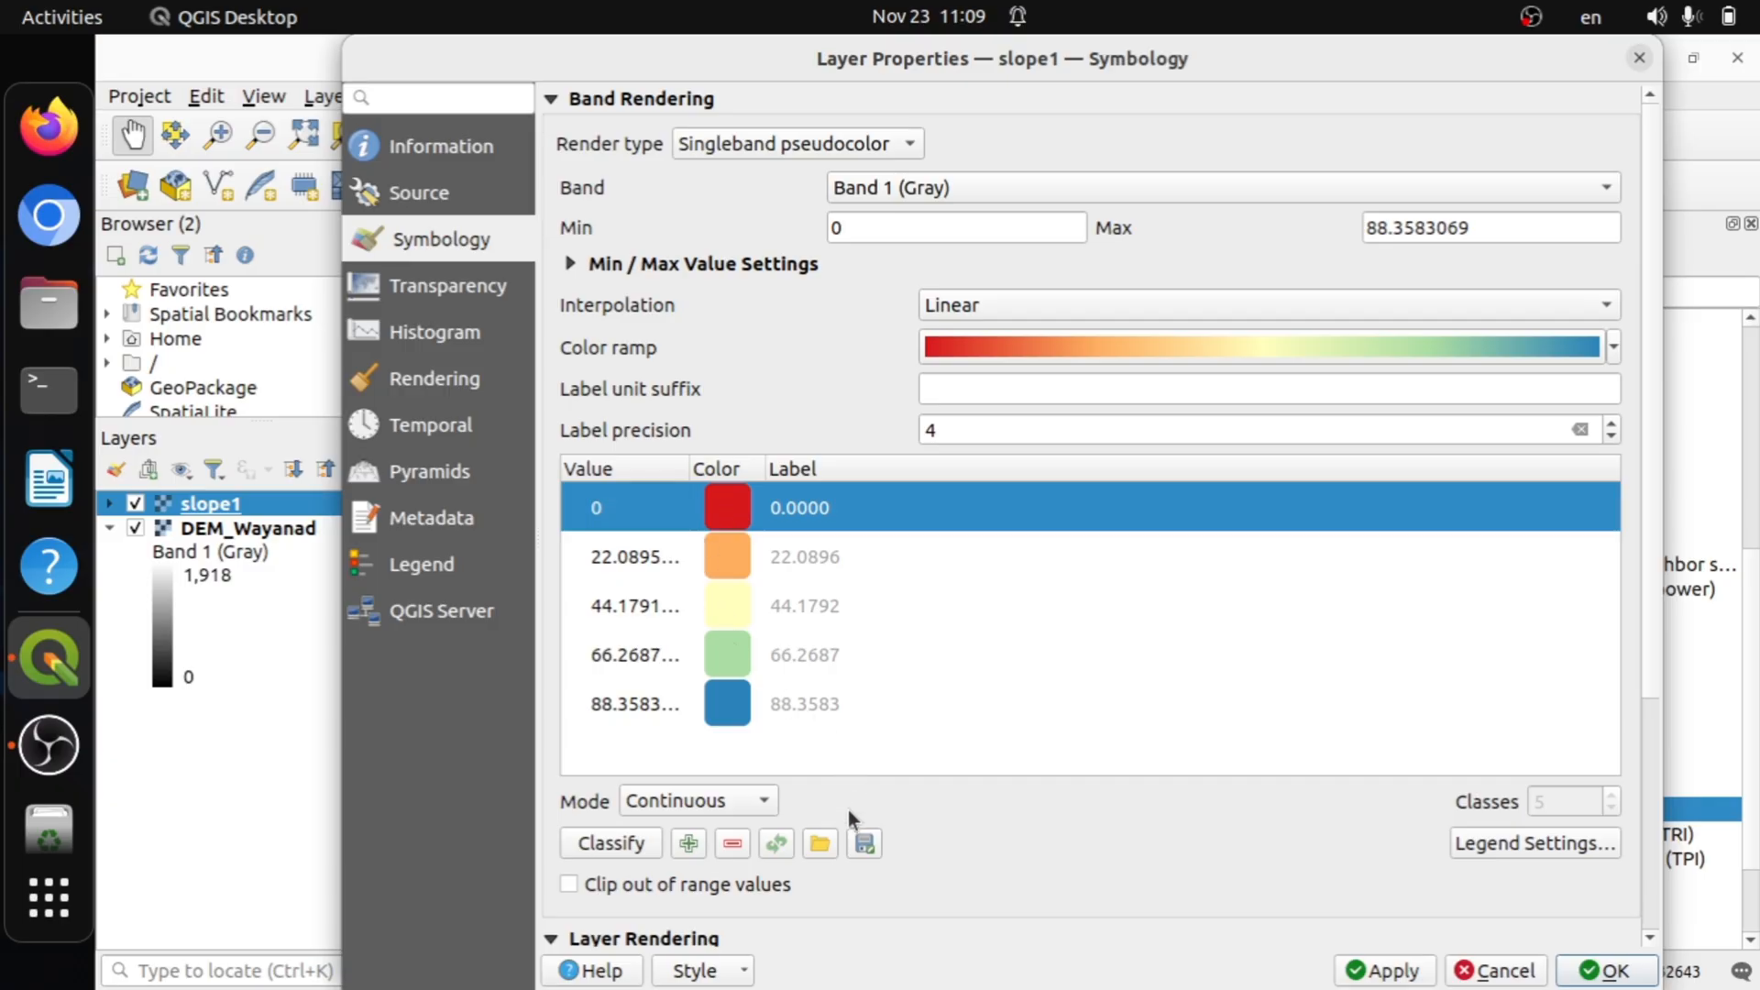
pyautogui.click(695, 806)
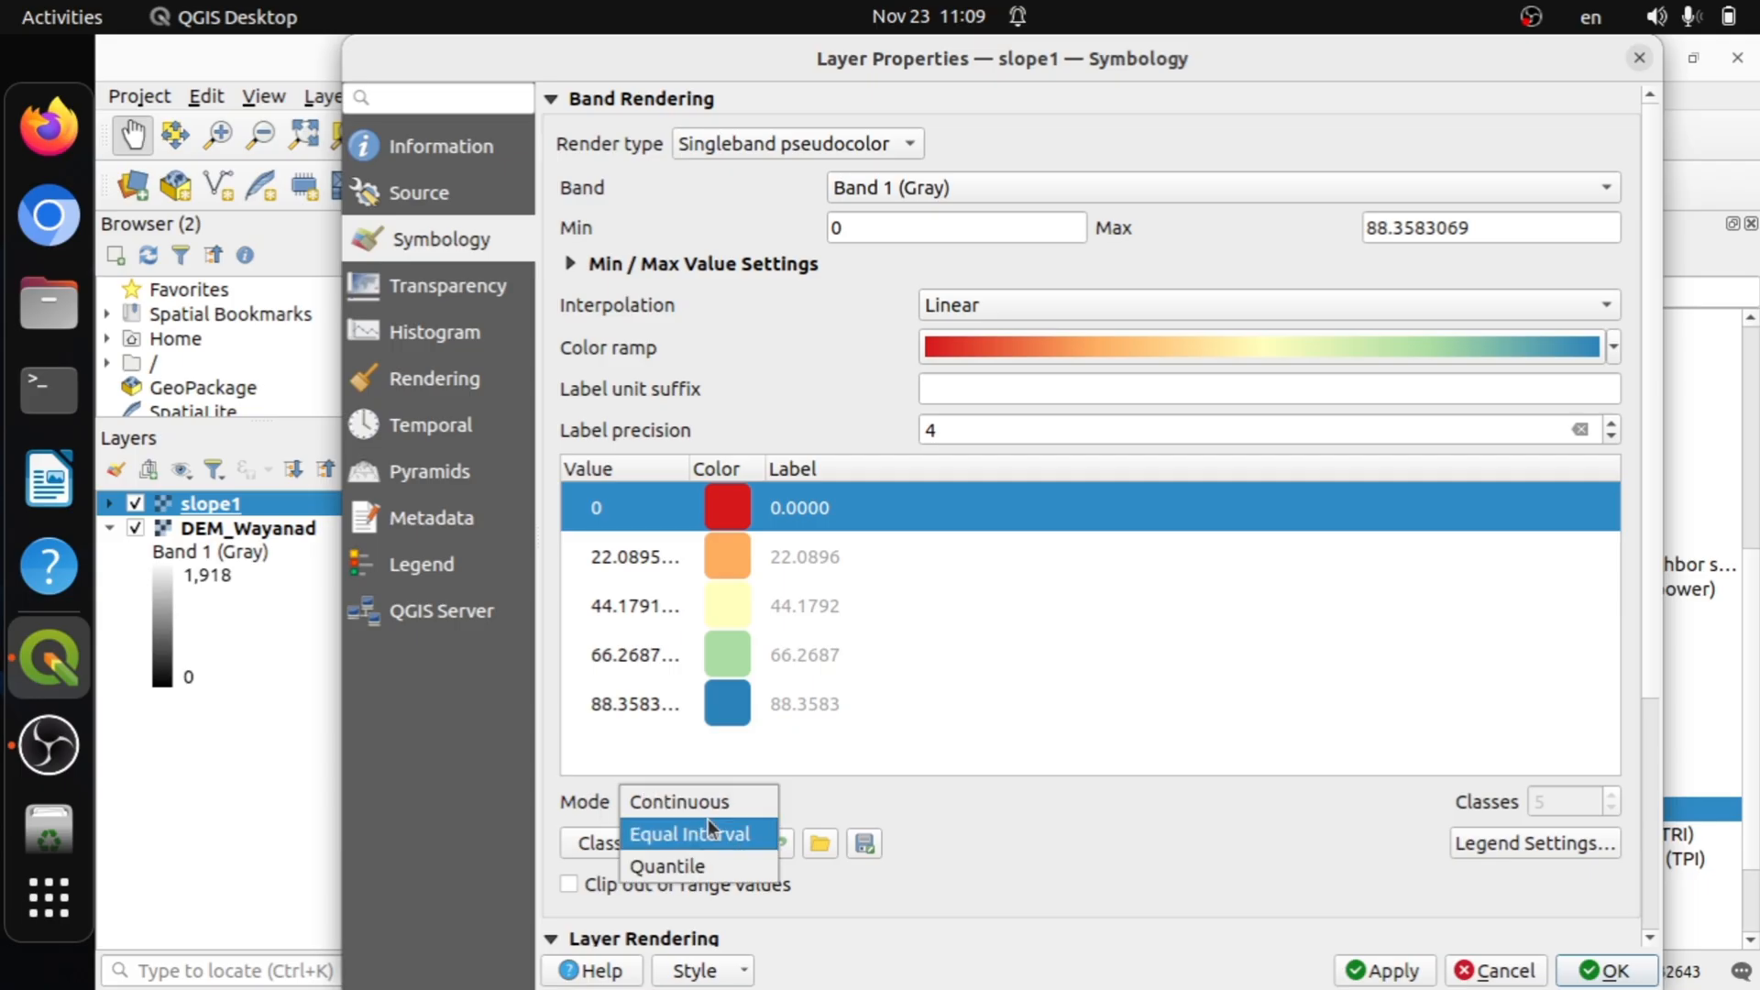
pyautogui.click(699, 833)
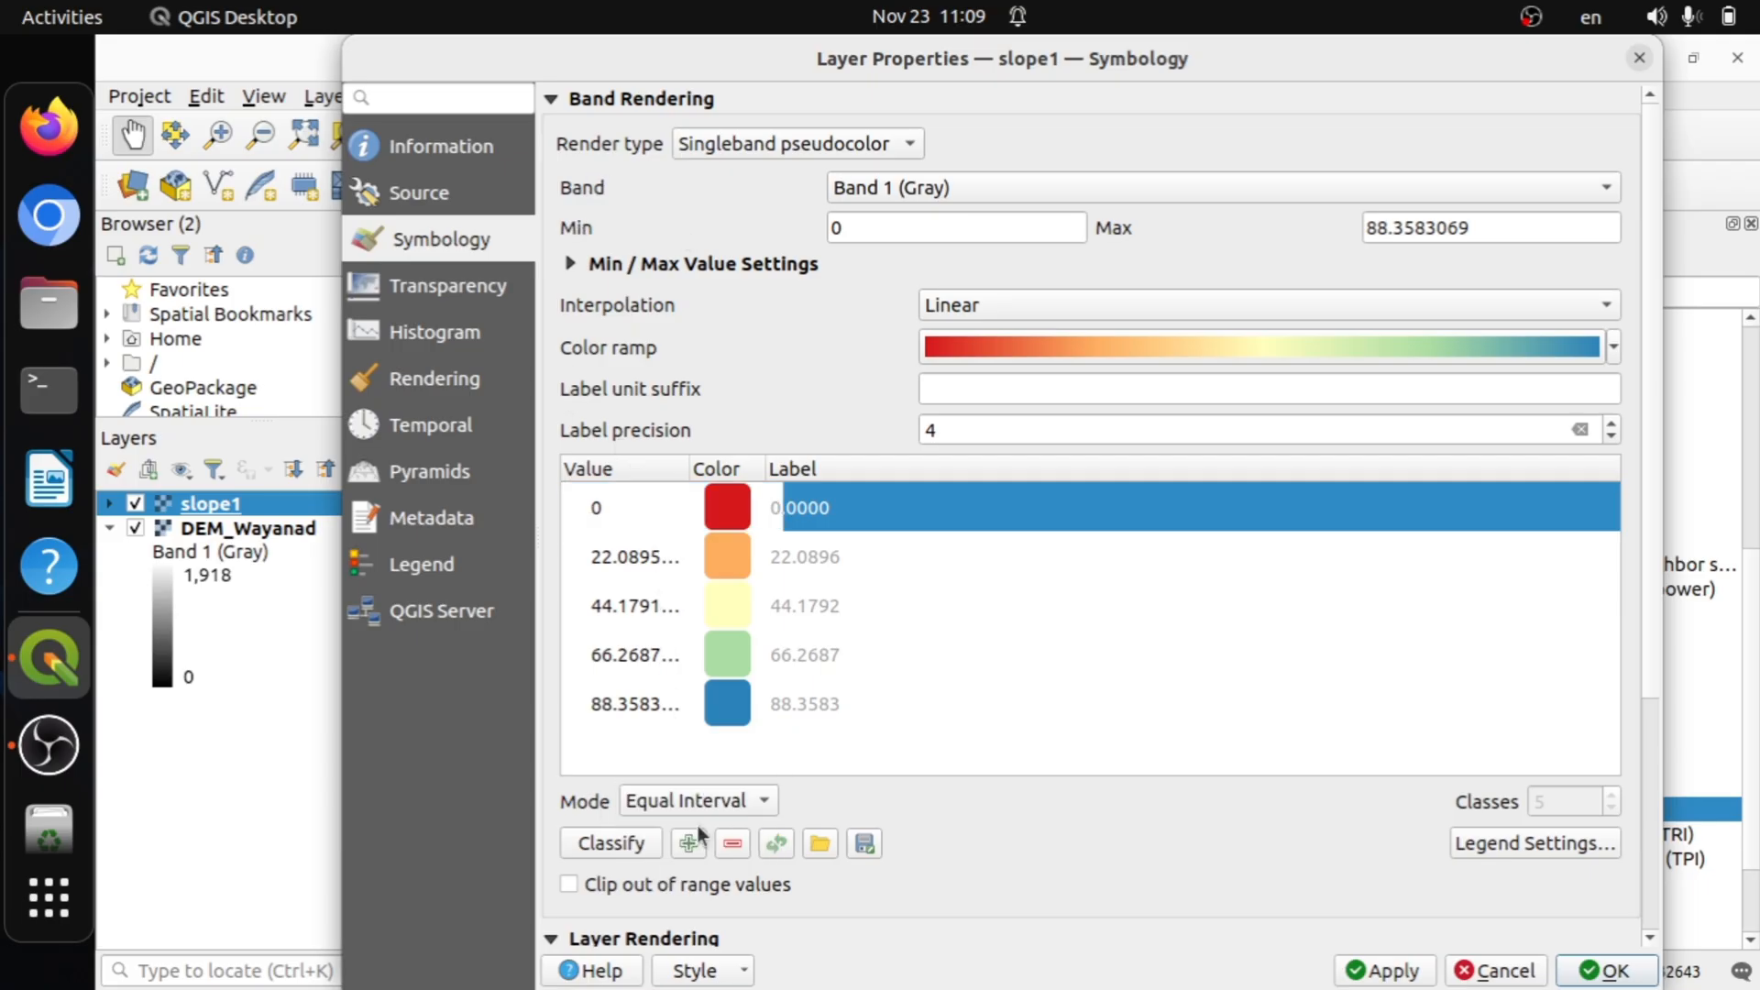
# Set the values of the second to fifth slope color classes to 5, 10, 15 and 20.
pyautogui.click(606, 511)
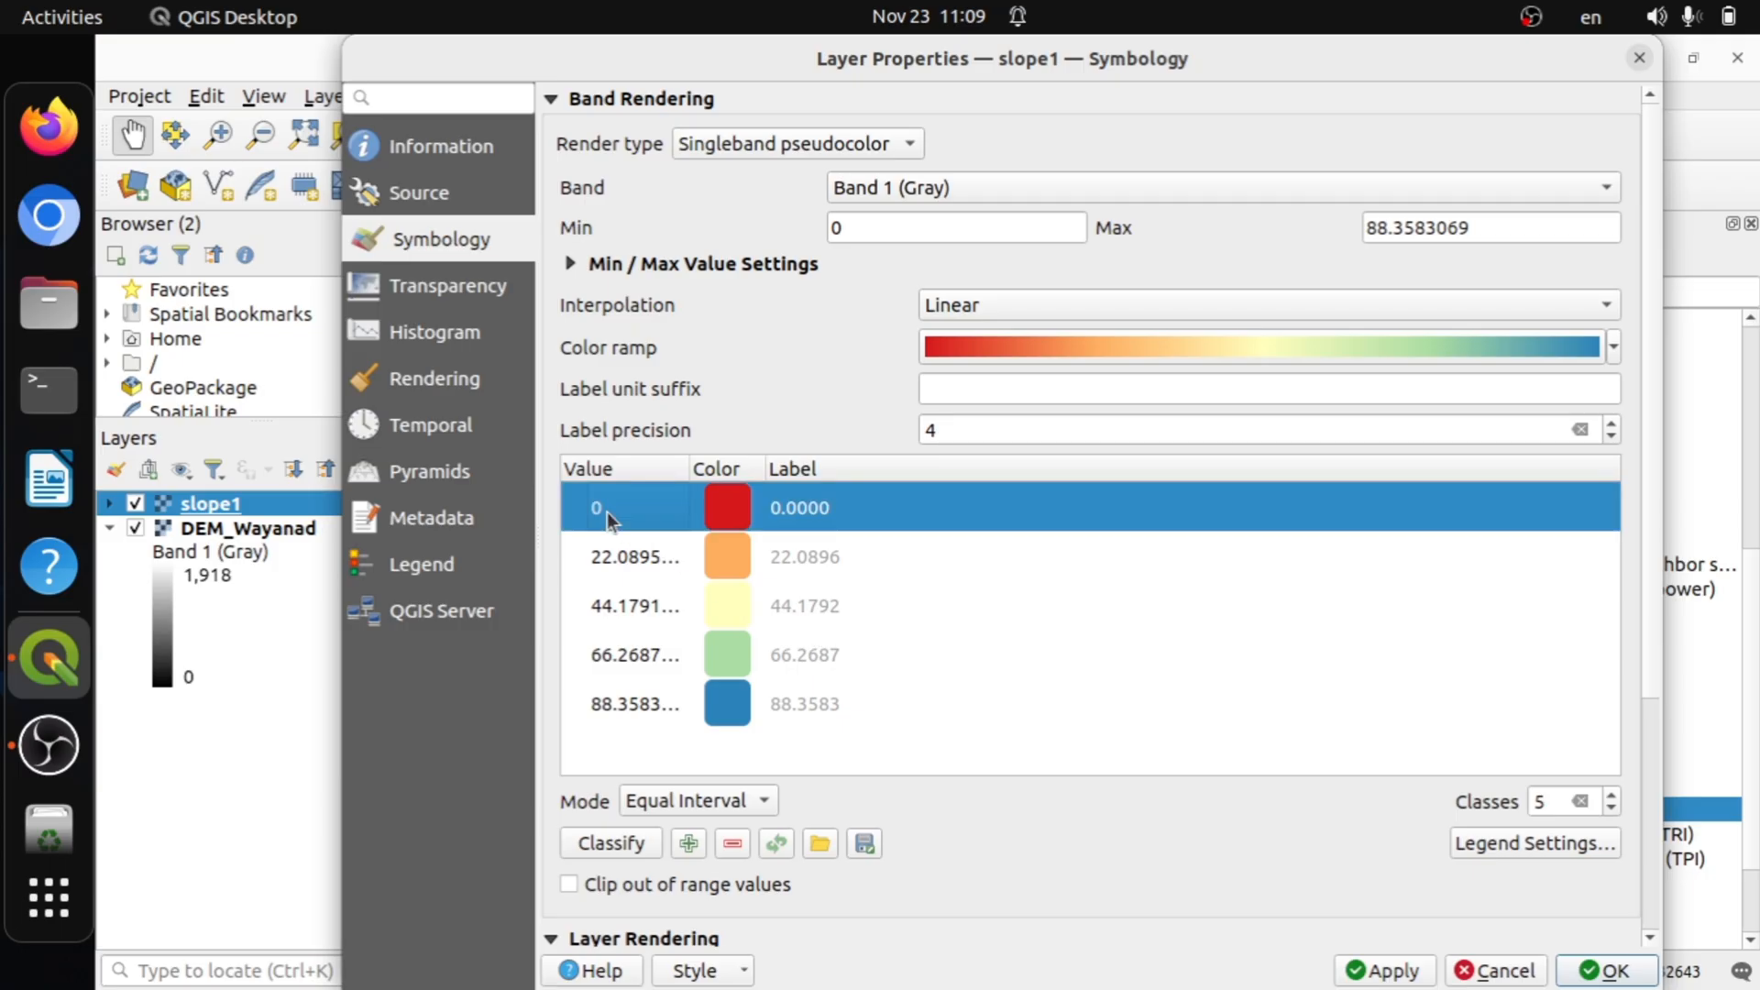
pyautogui.click(614, 563)
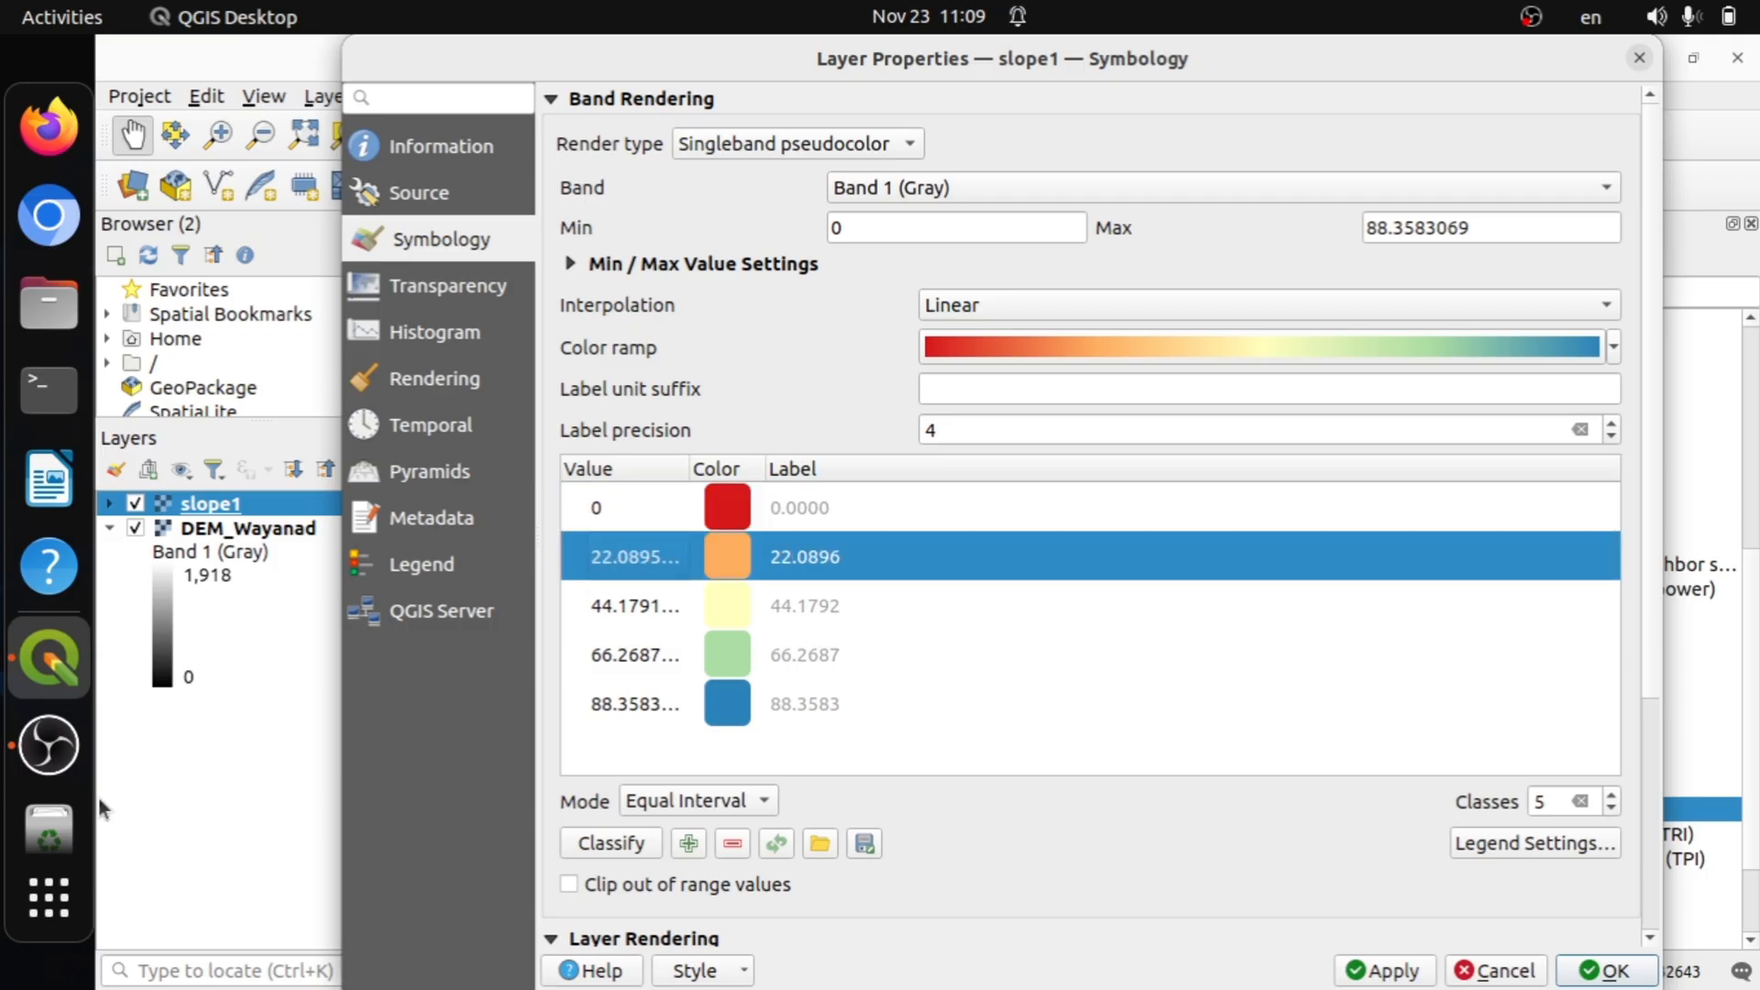
pyautogui.moveTo(650, 514); pyautogui.dragTo(644, 594)
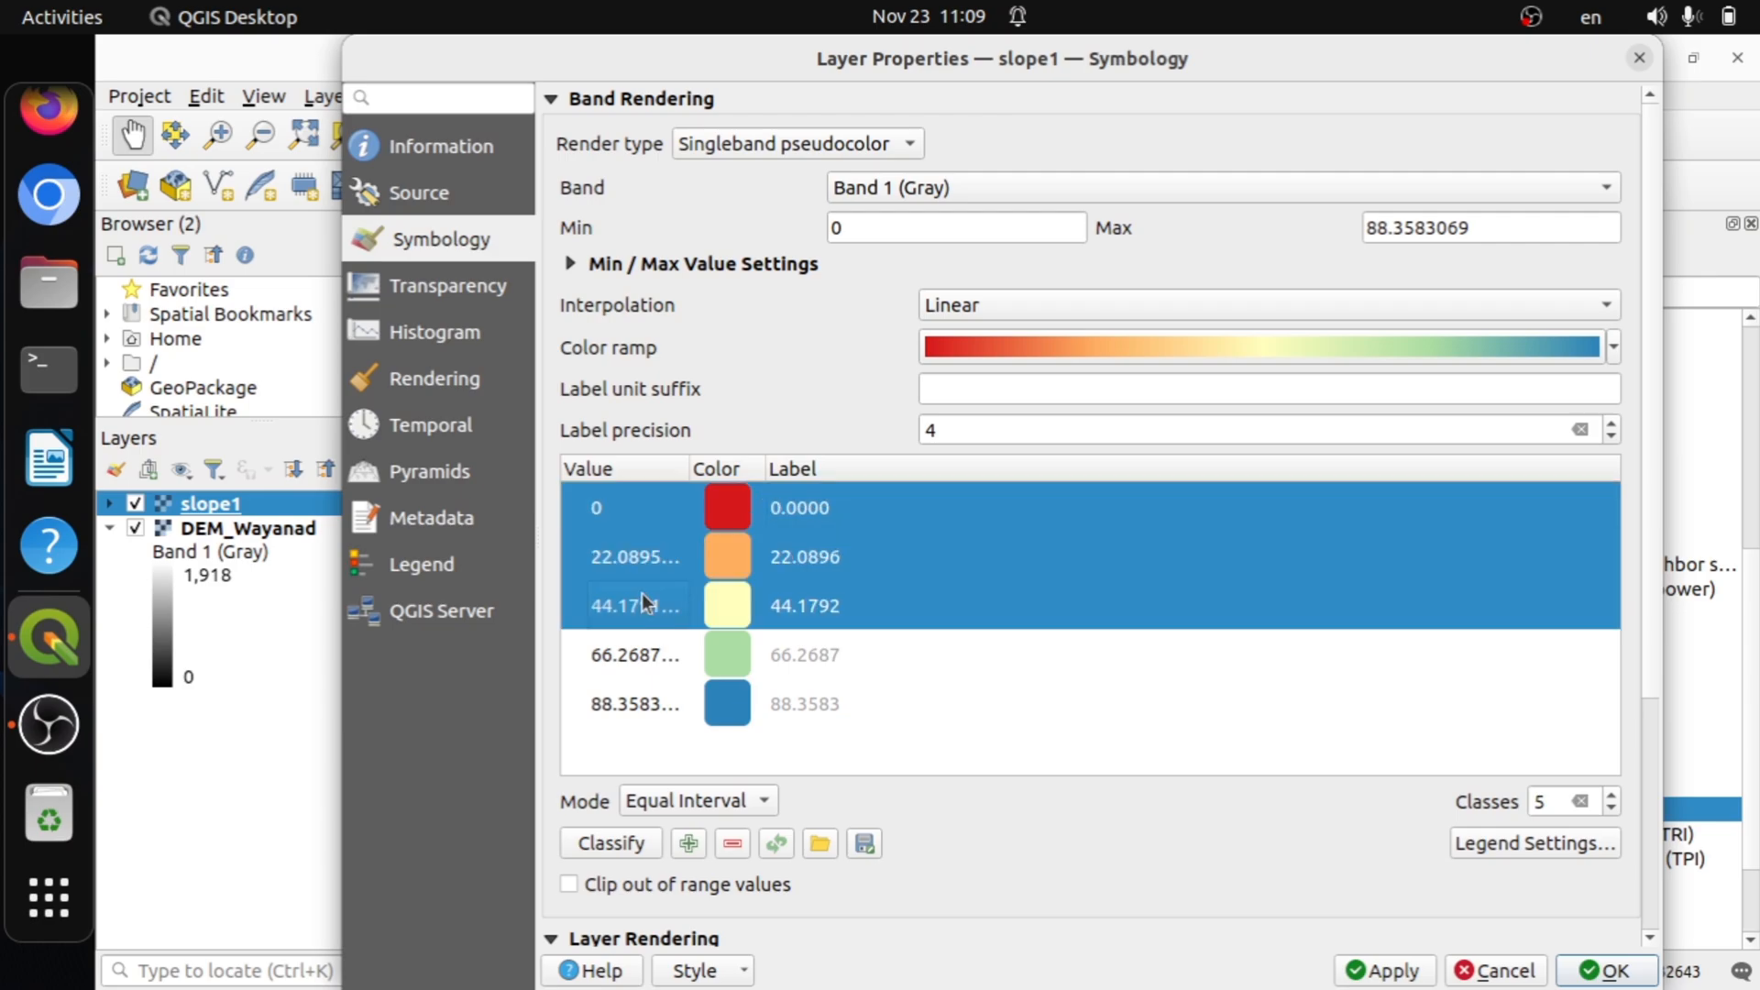
pyautogui.click(662, 556)
pyautogui.doubleClick(664, 553)
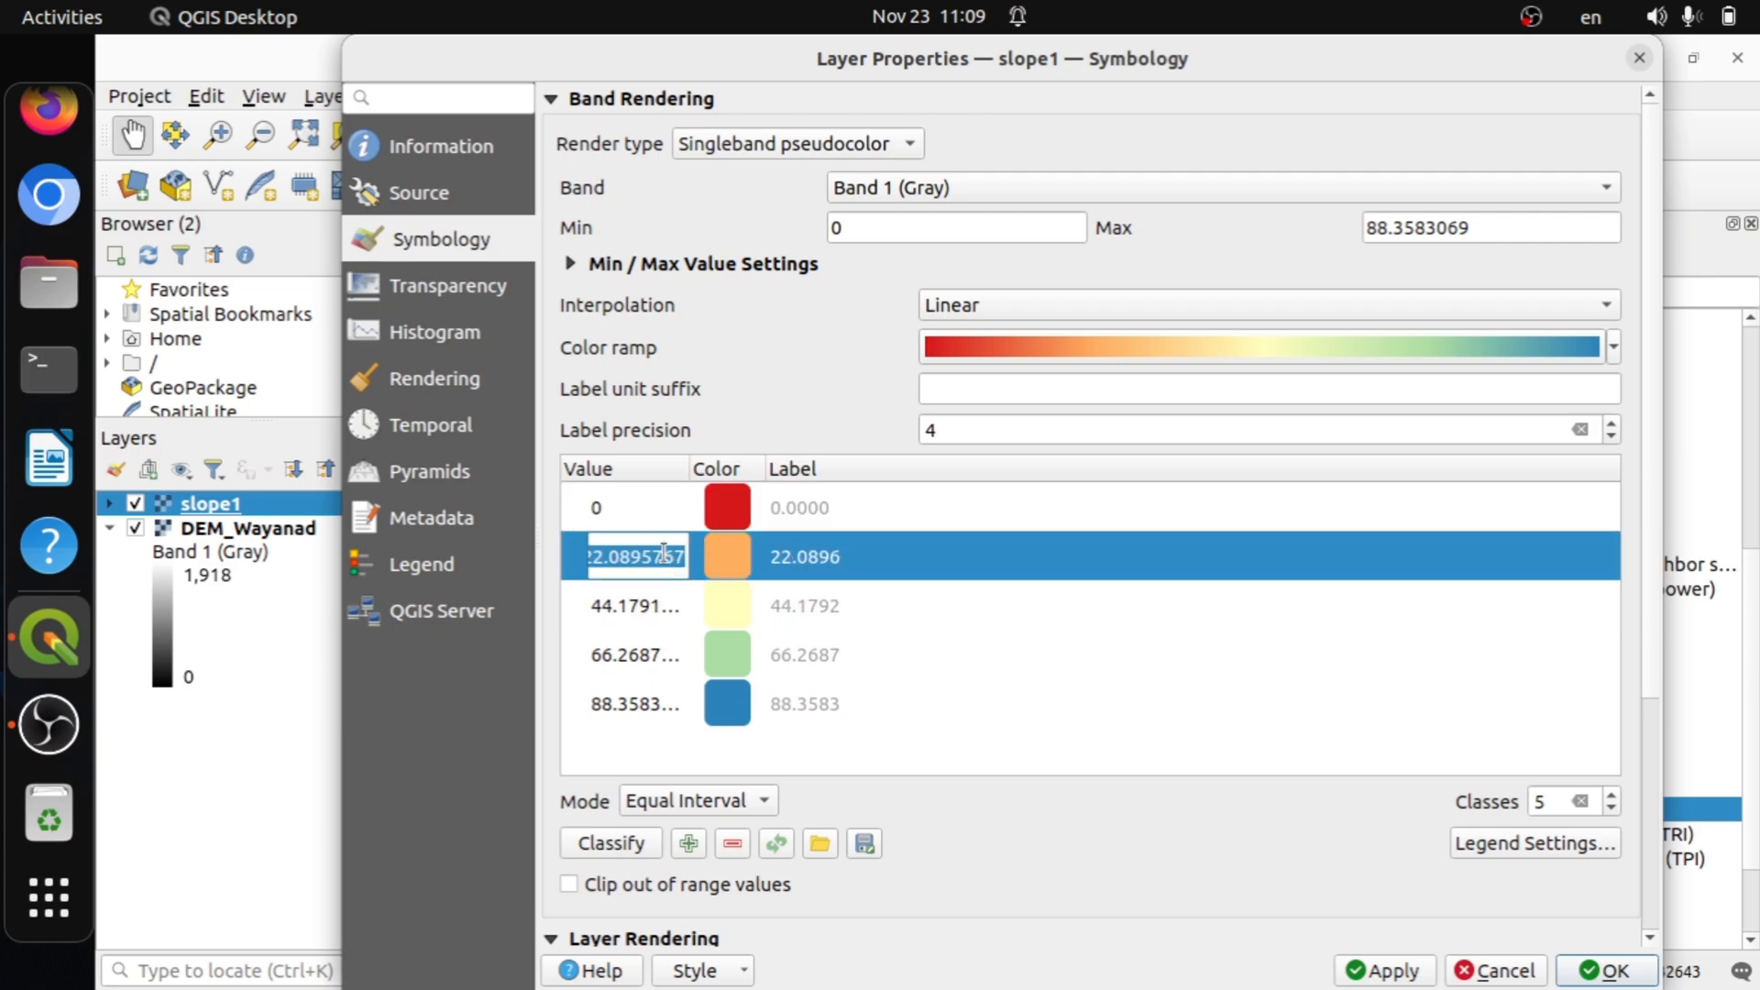
pyautogui.press('BackSpace')
pyautogui.write('5')
pyautogui.doubleClick(669, 605)
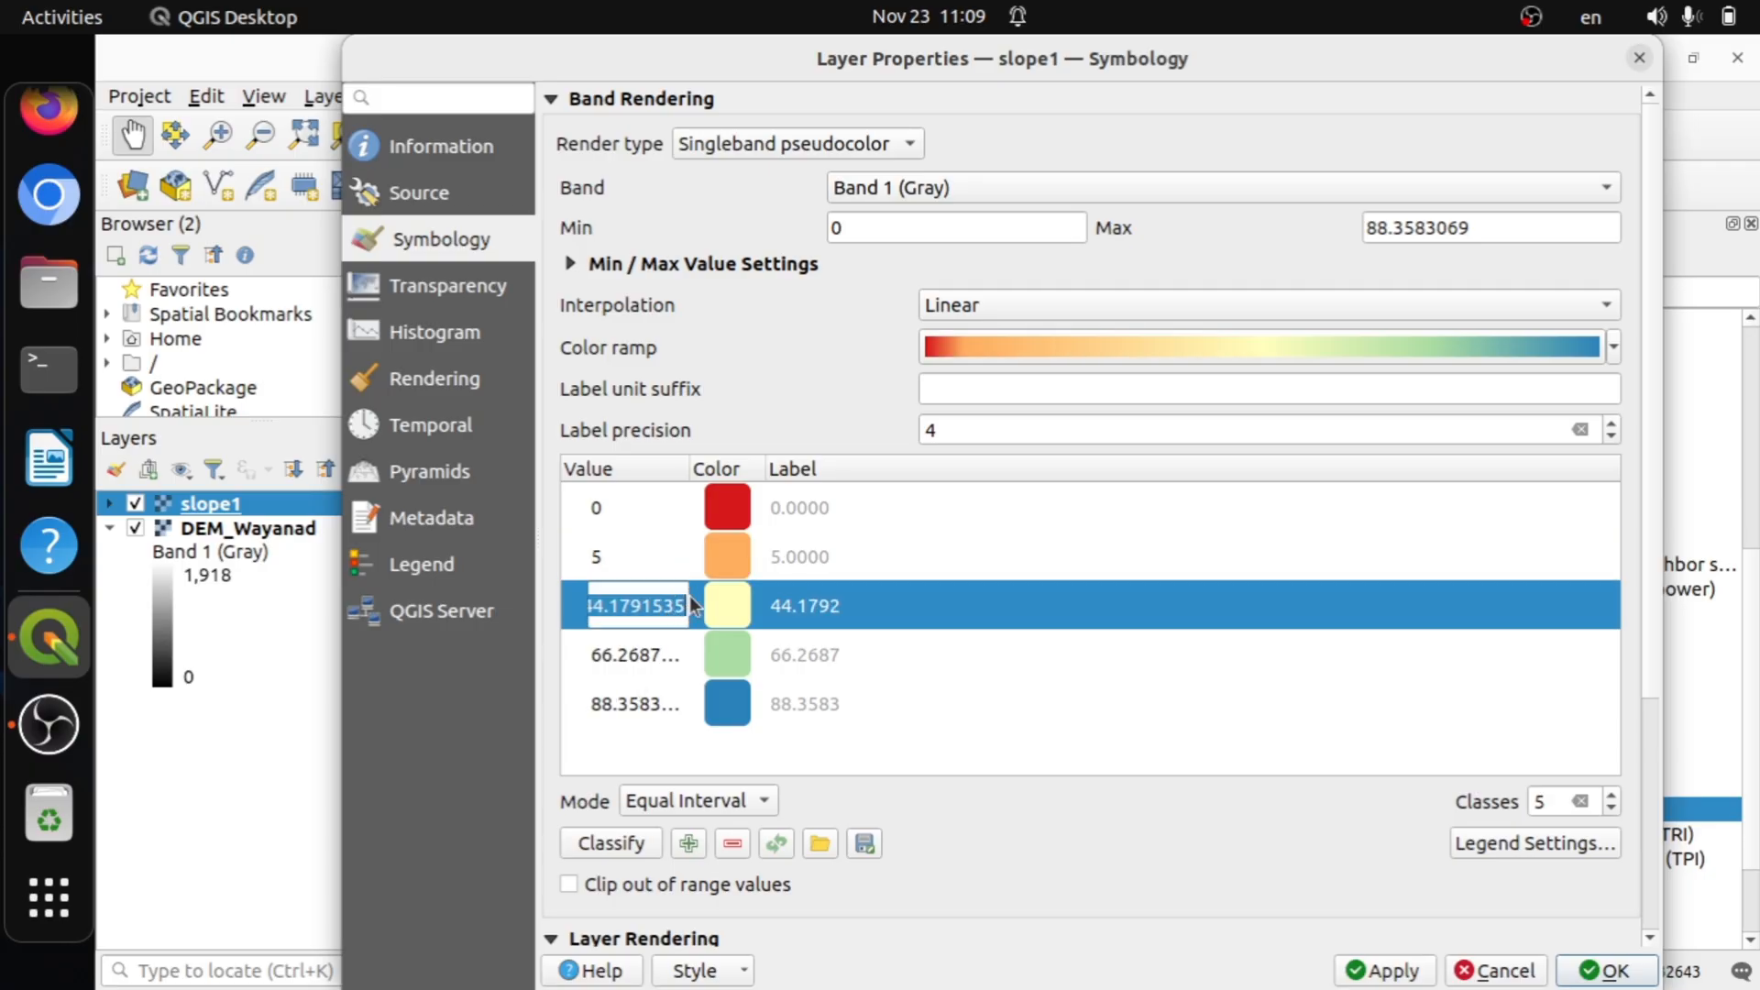
pyautogui.write('10')
pyautogui.doubleClick(675, 653)
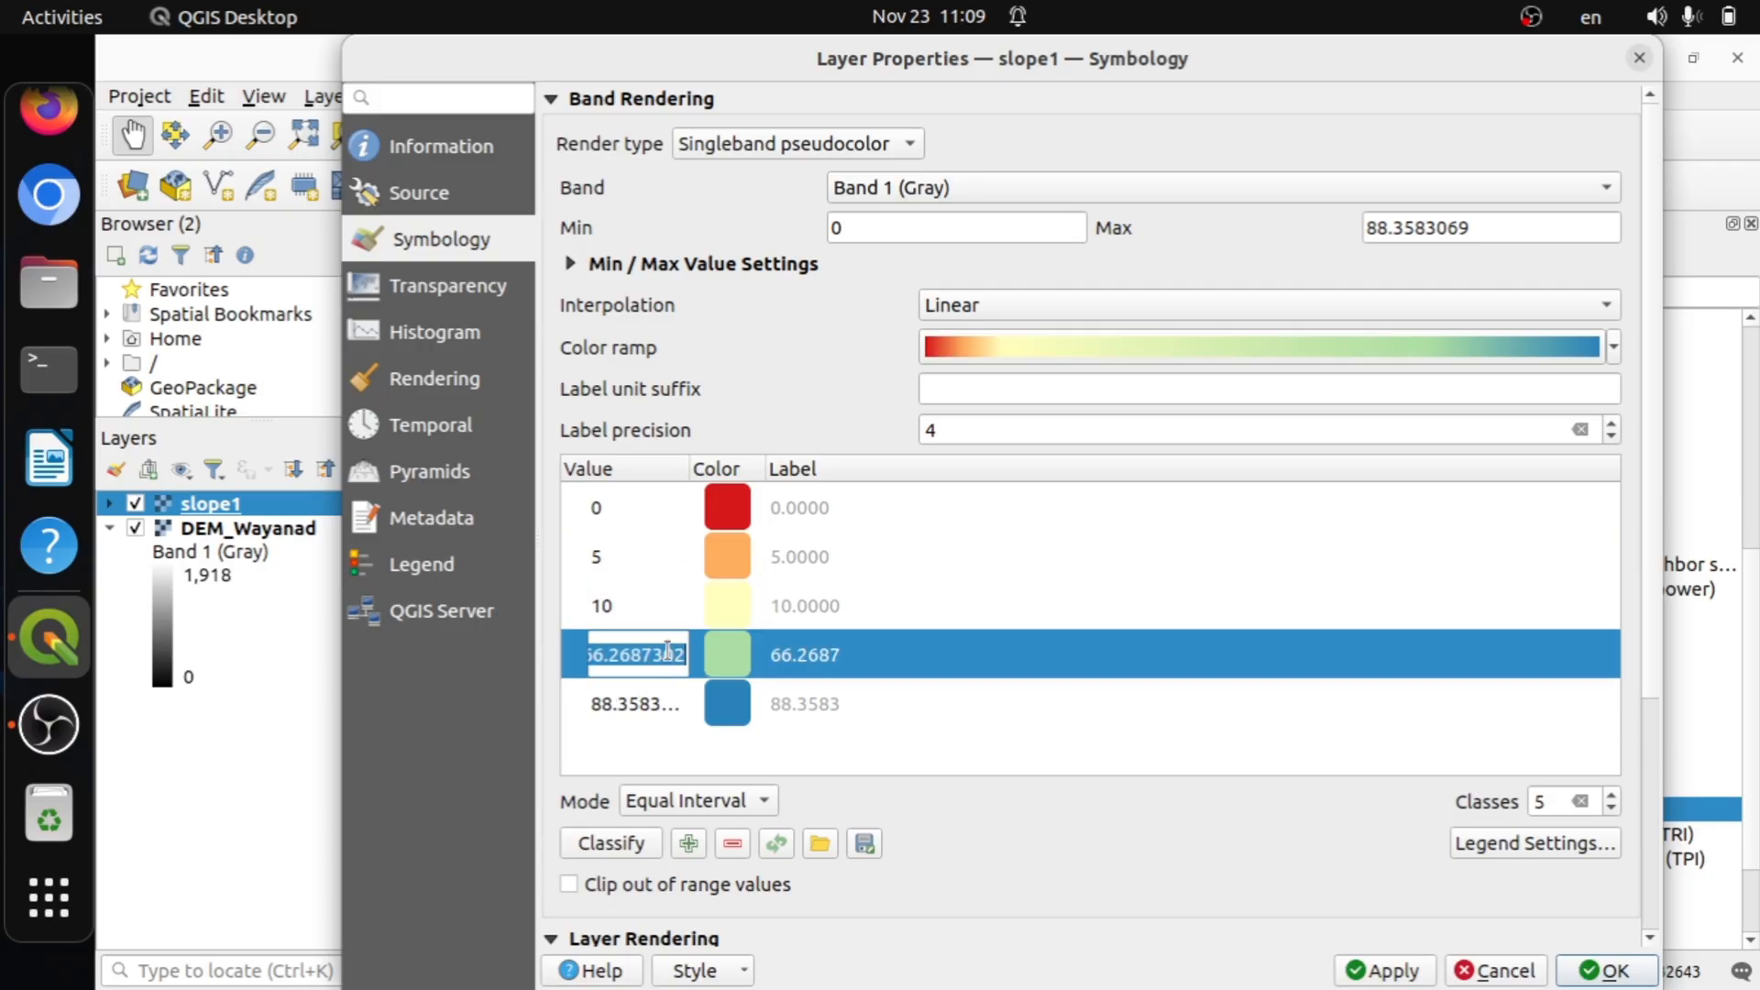
pyautogui.write('15')
pyautogui.doubleClick(665, 709)
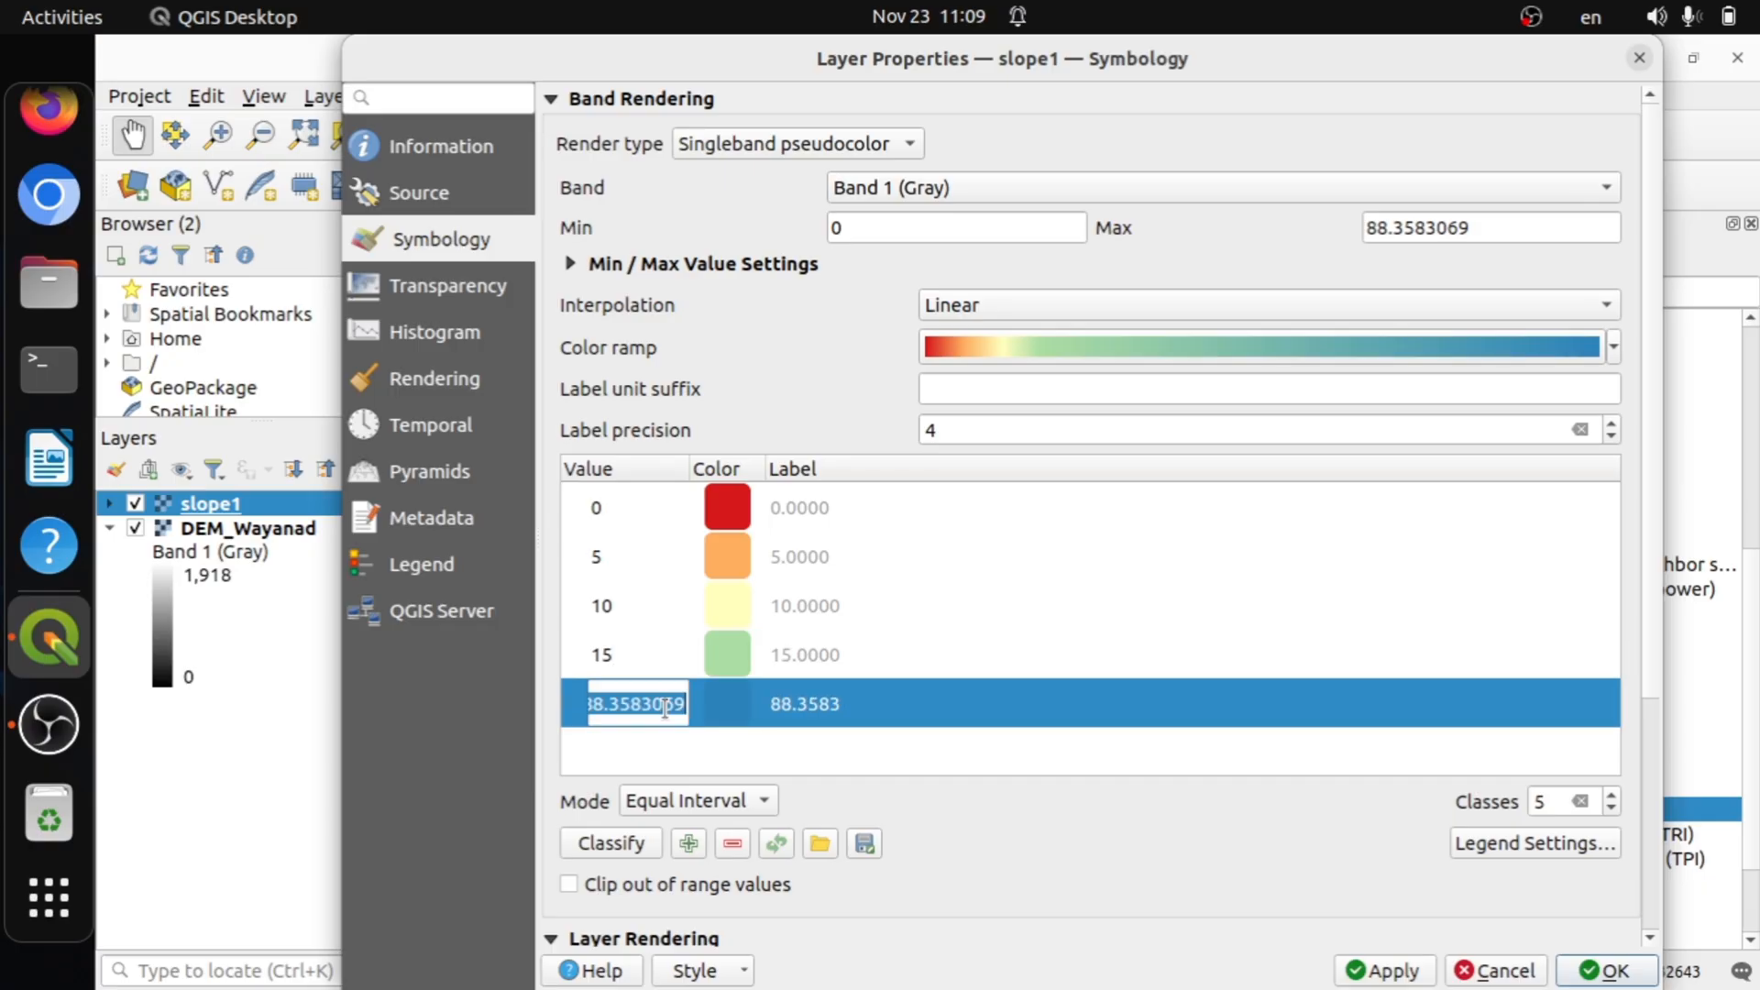
pyautogui.write('20')
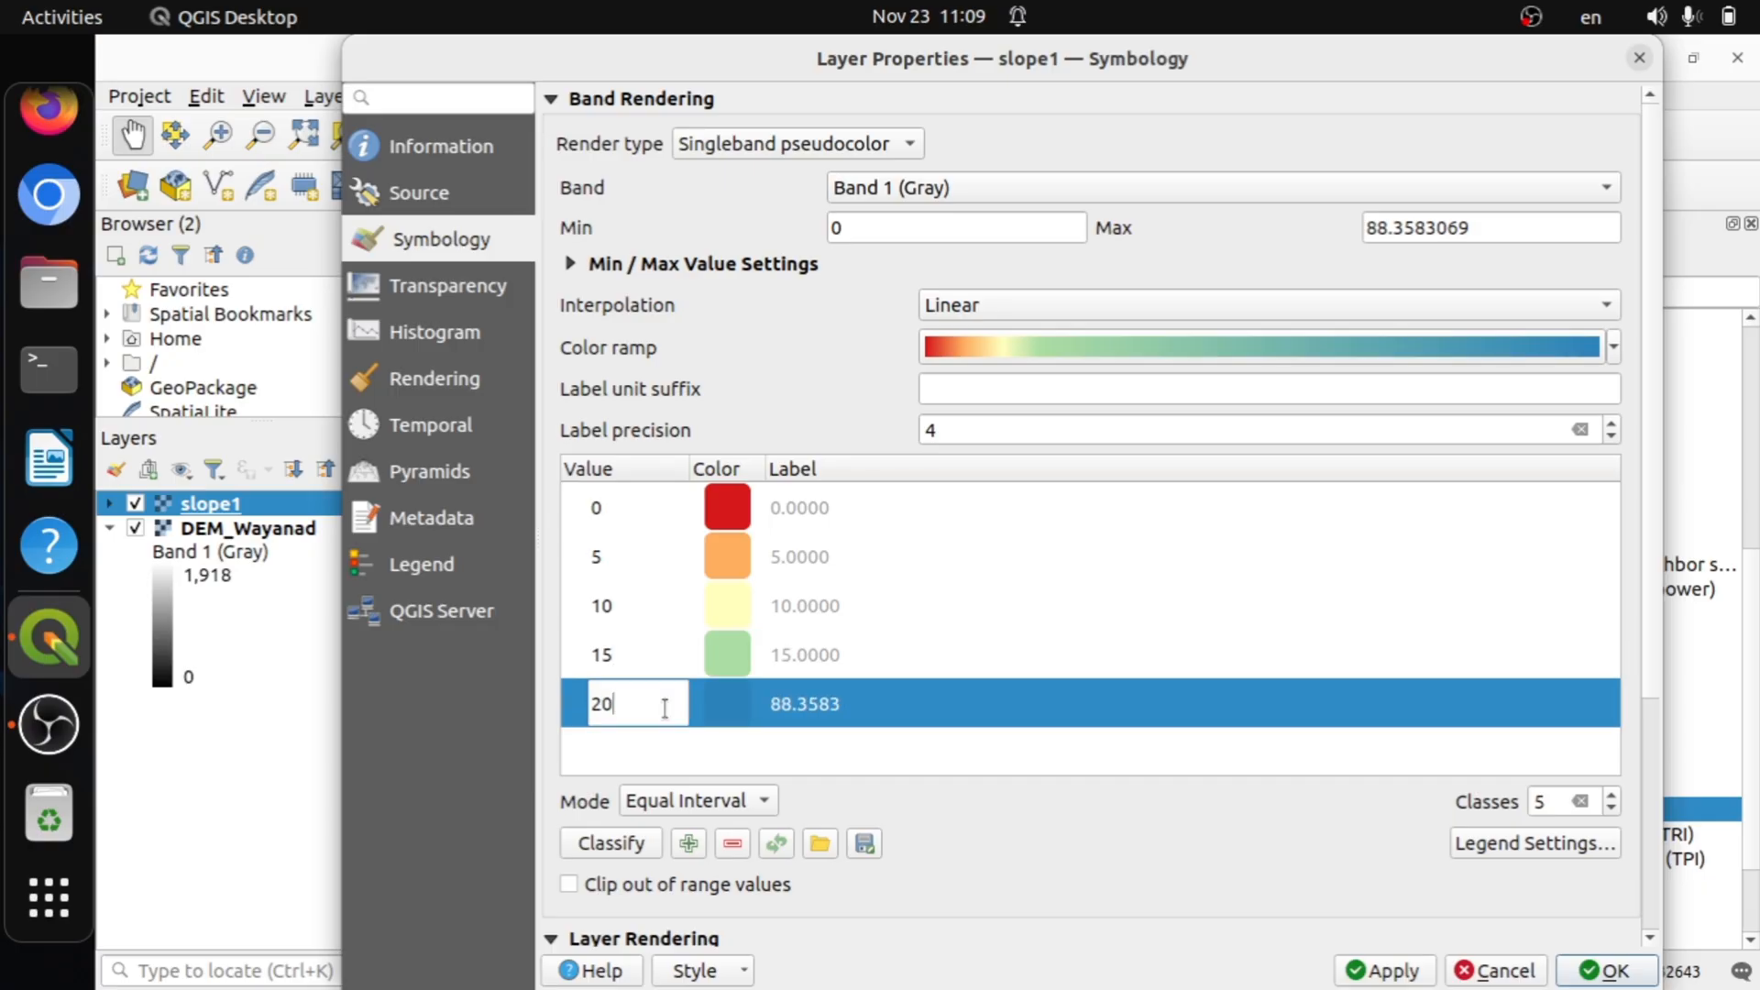
# Change the color of the 0 value class to magenta-pink #d7287f.
pyautogui.click(739, 507)
pyautogui.doubleClick(739, 507)
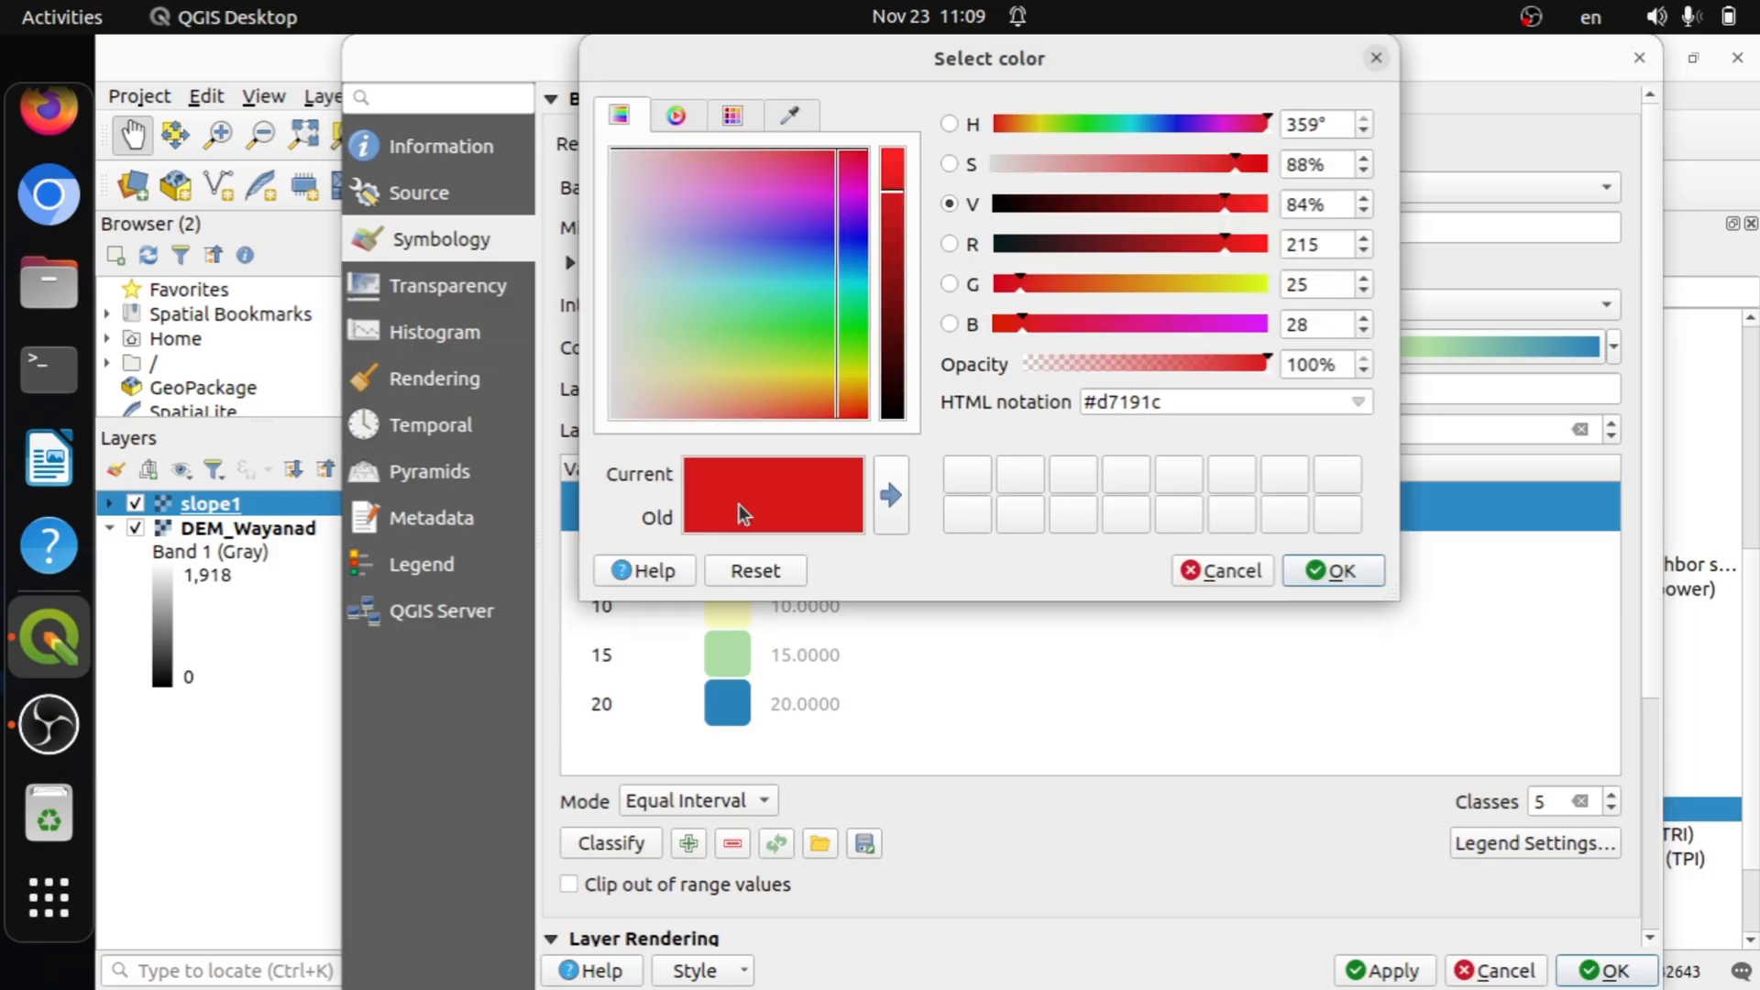
pyautogui.click(821, 299)
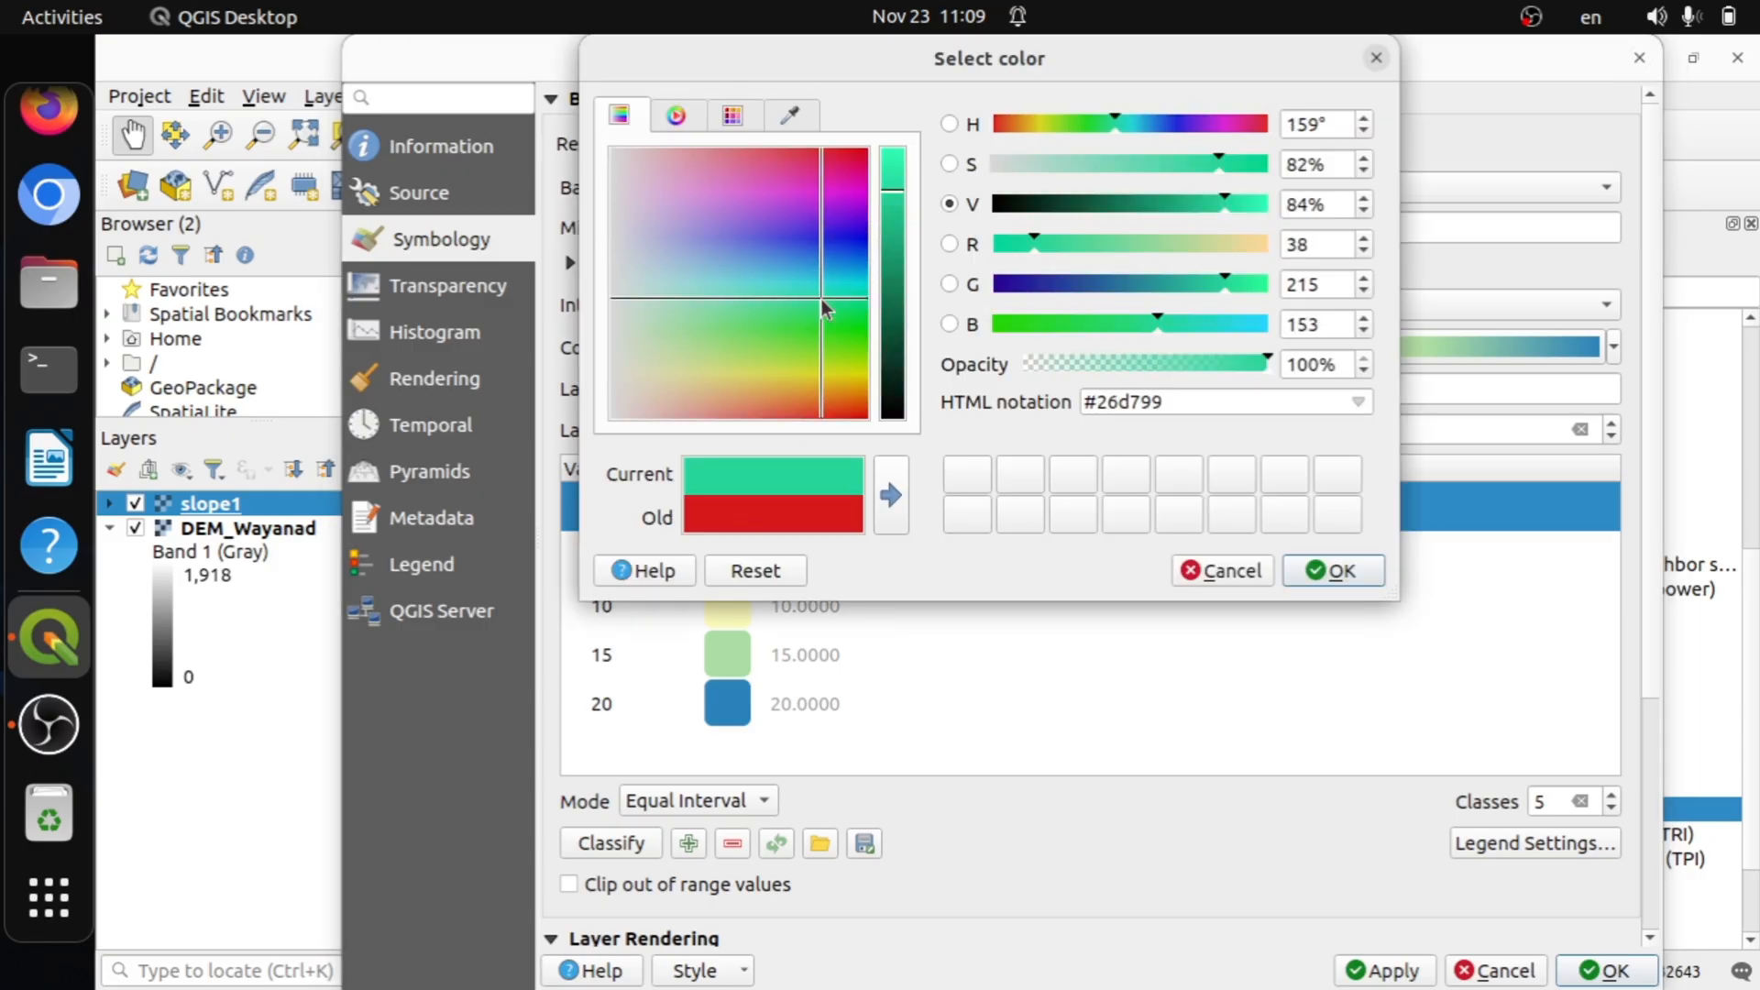
pyautogui.moveTo(822, 299); pyautogui.dragTo(824, 179)
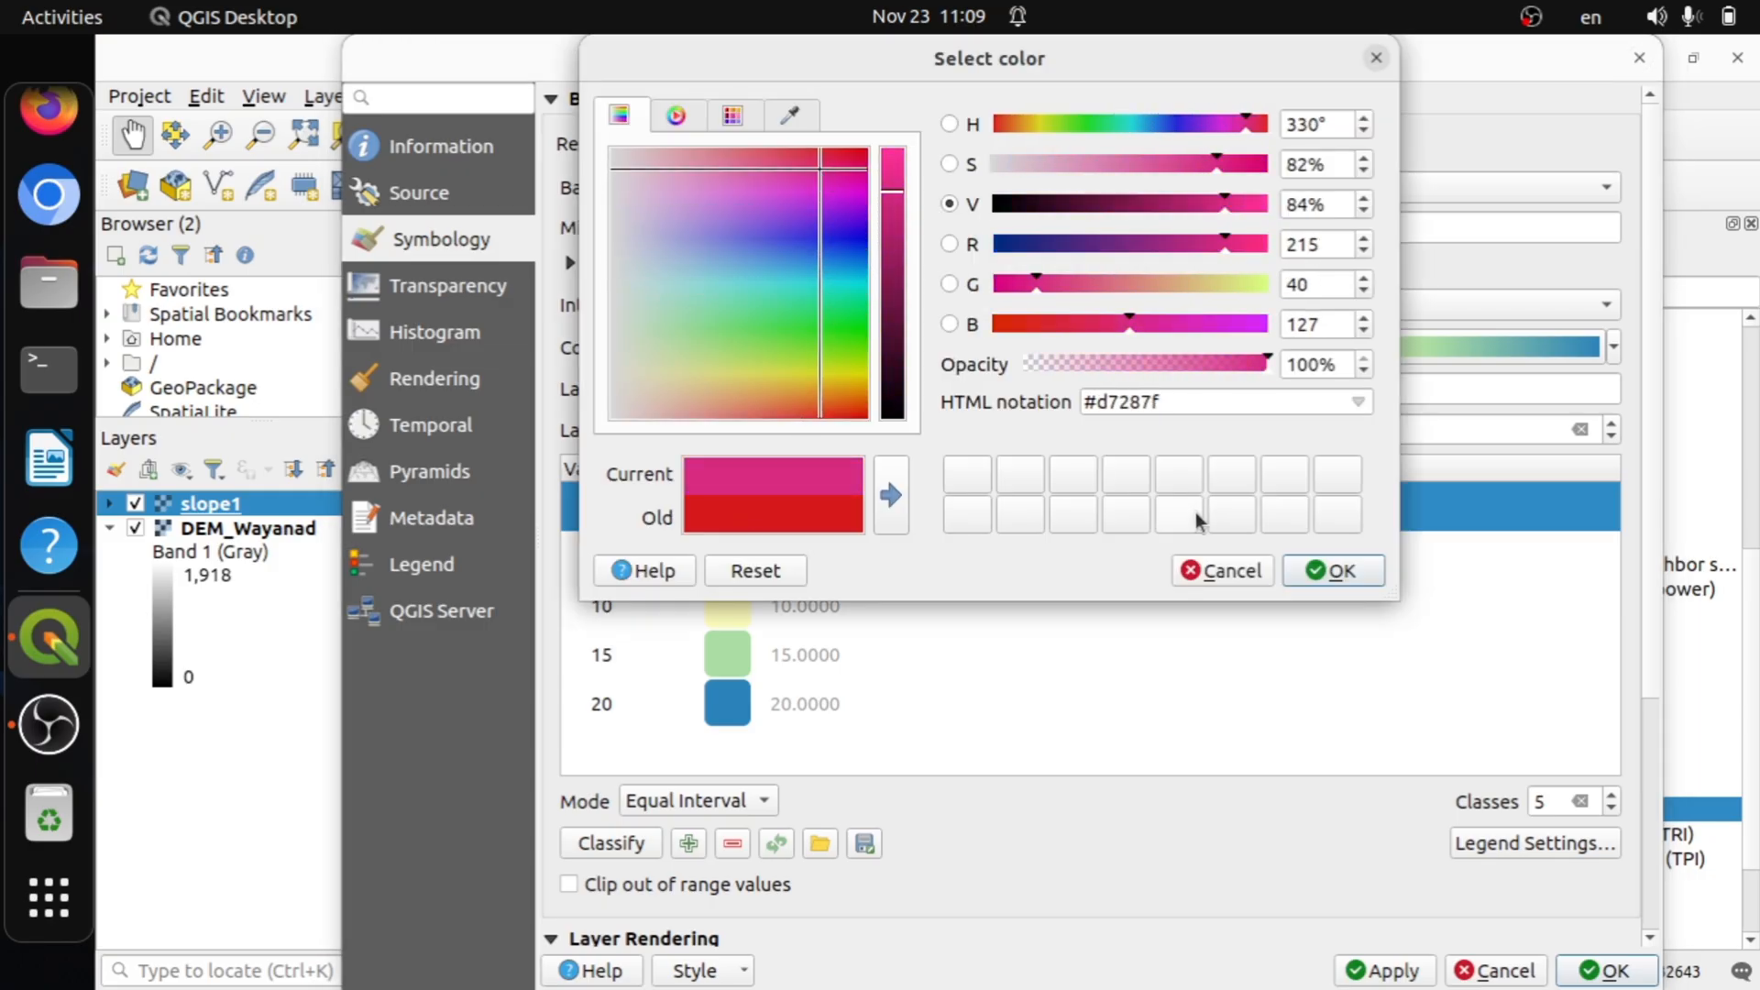
pyautogui.click(1341, 576)
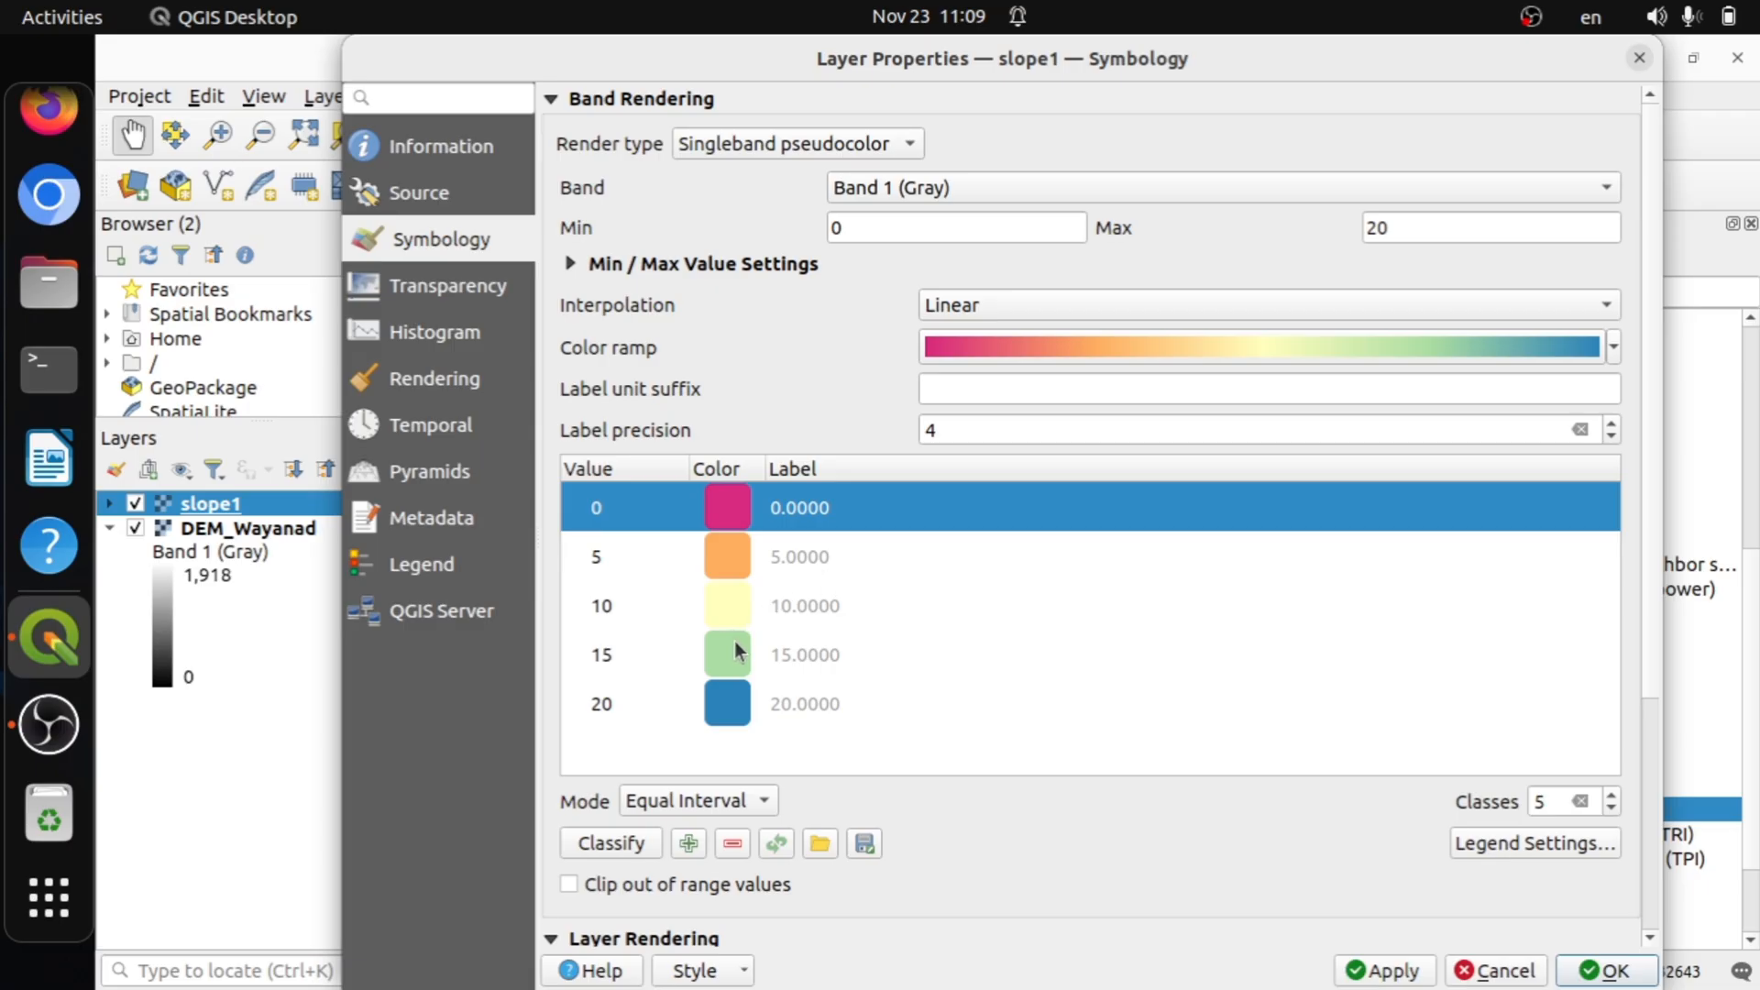
# Change the color of the 10 value class to a light peach.
pyautogui.doubleClick(735, 608)
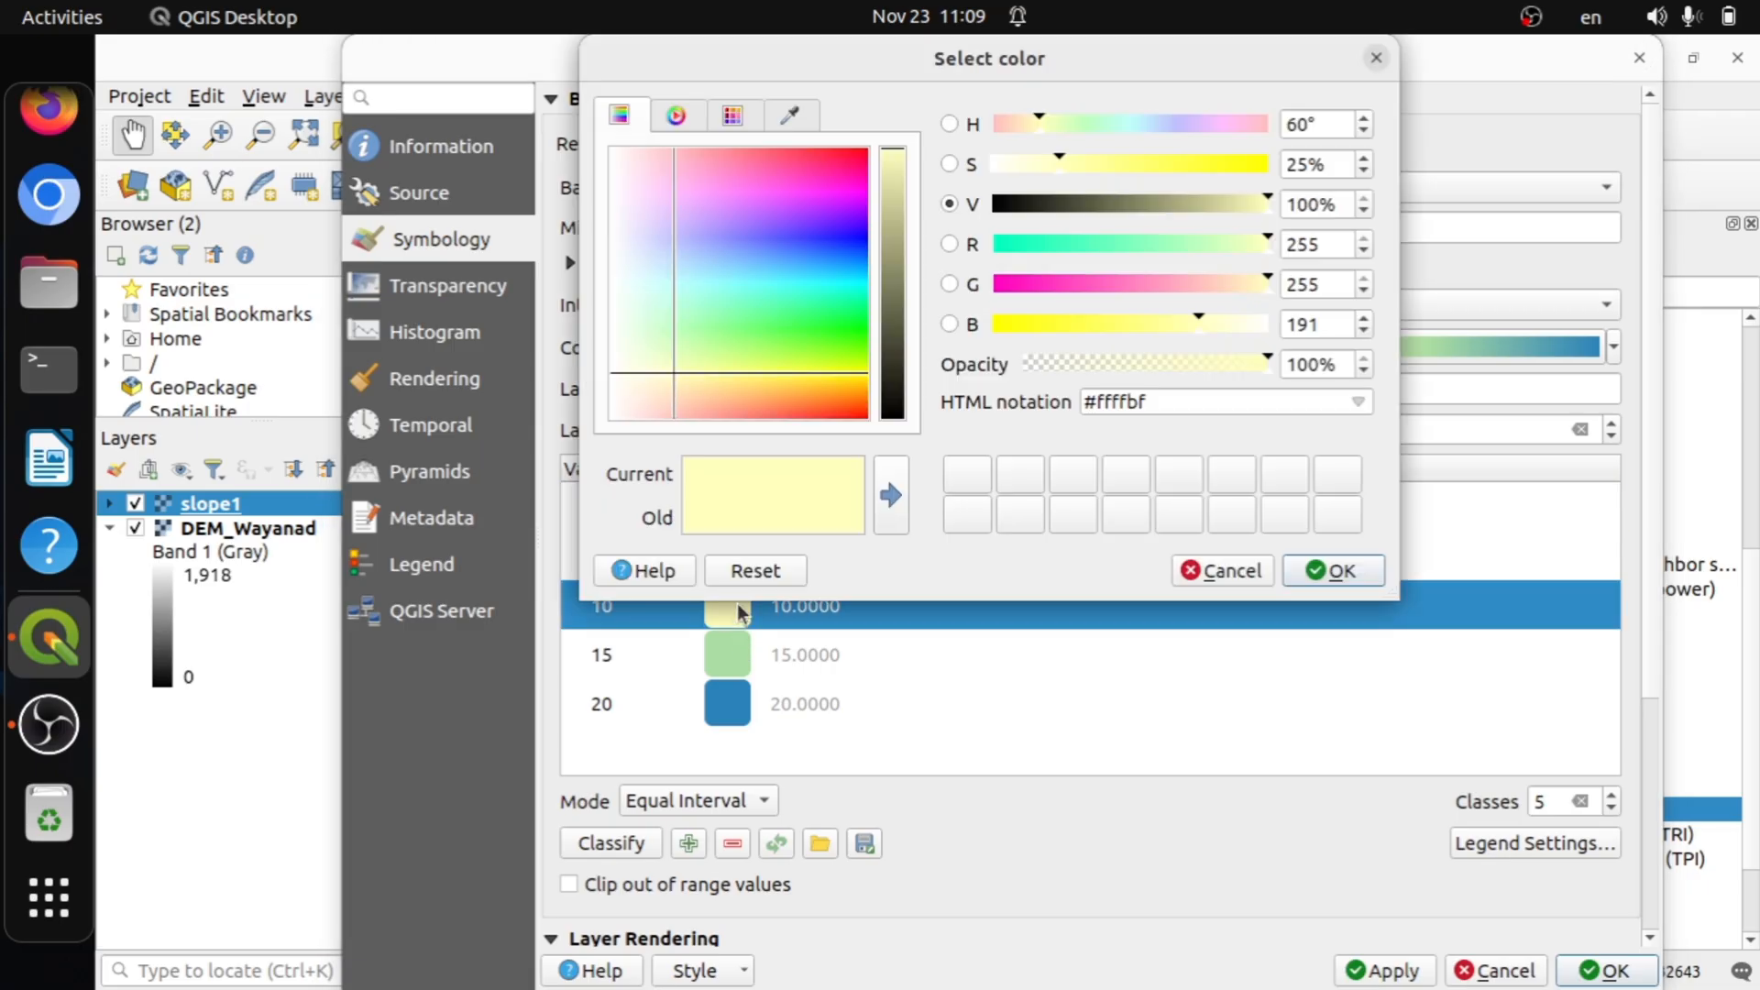
pyautogui.moveTo(678, 380); pyautogui.dragTo(684, 388)
pyautogui.click(1350, 573)
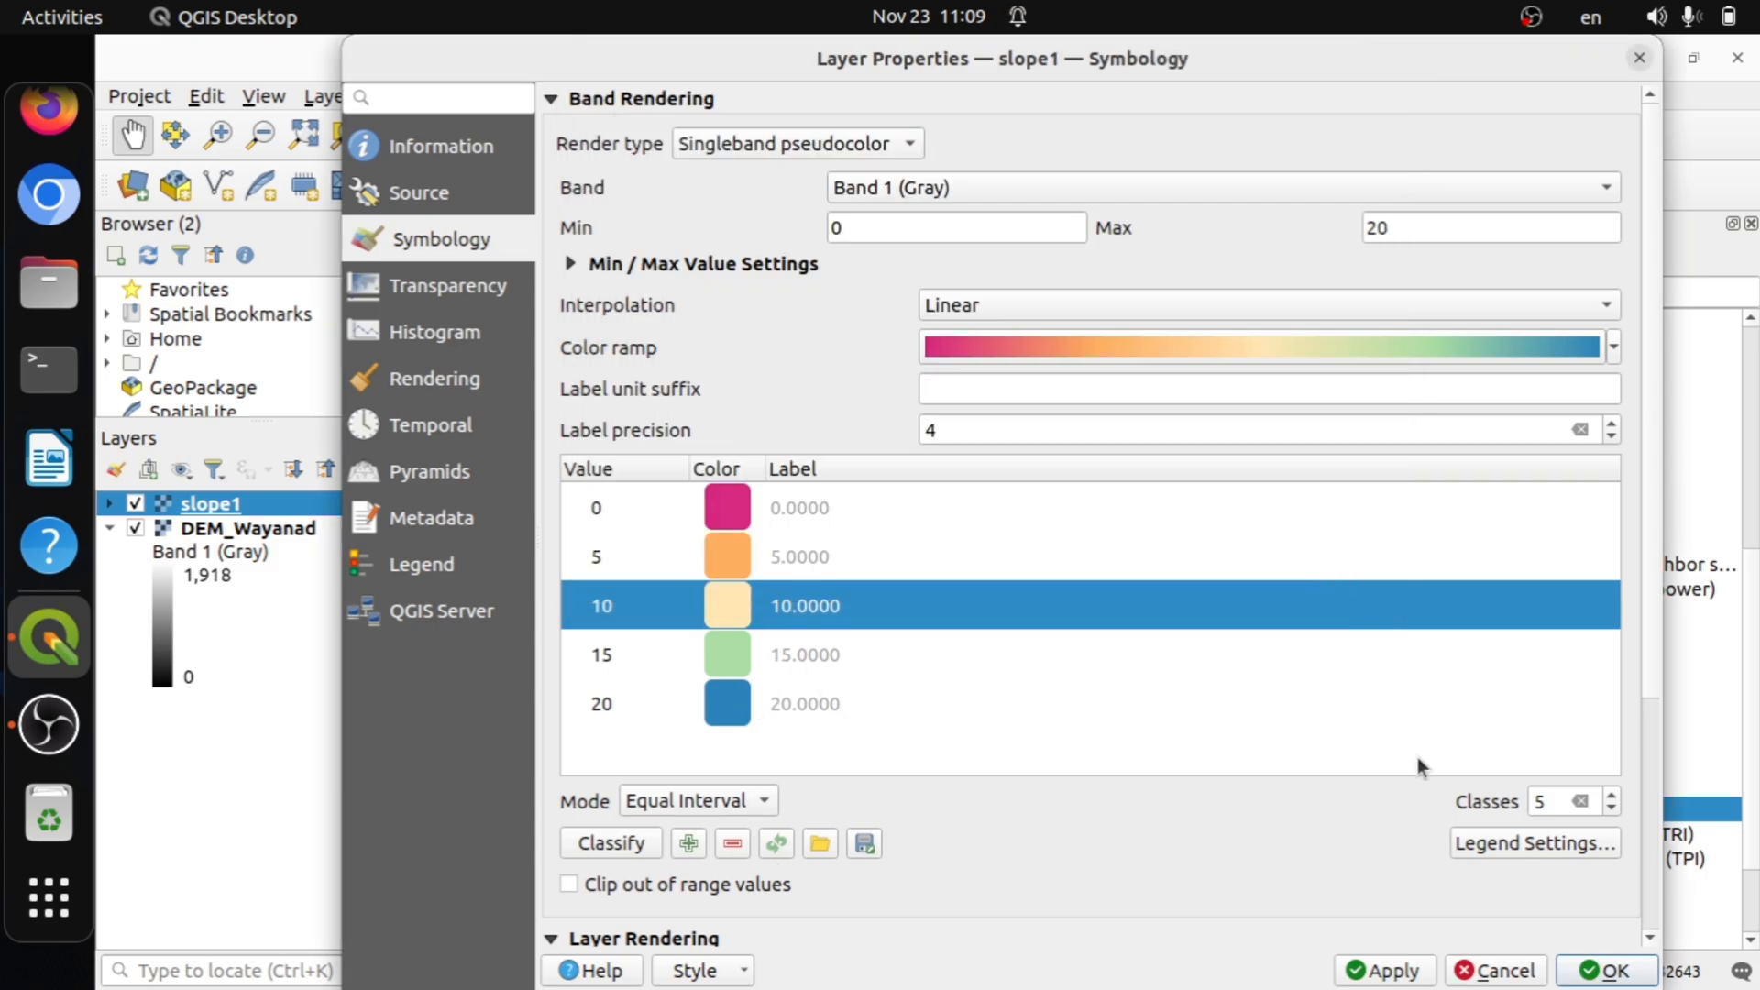
# Set the number of classes to 11, apply the slope1 symbology and close the layer properties.
pyautogui.click(1559, 803)
pyautogui.press('BackSpace')
pyautogui.write('11')
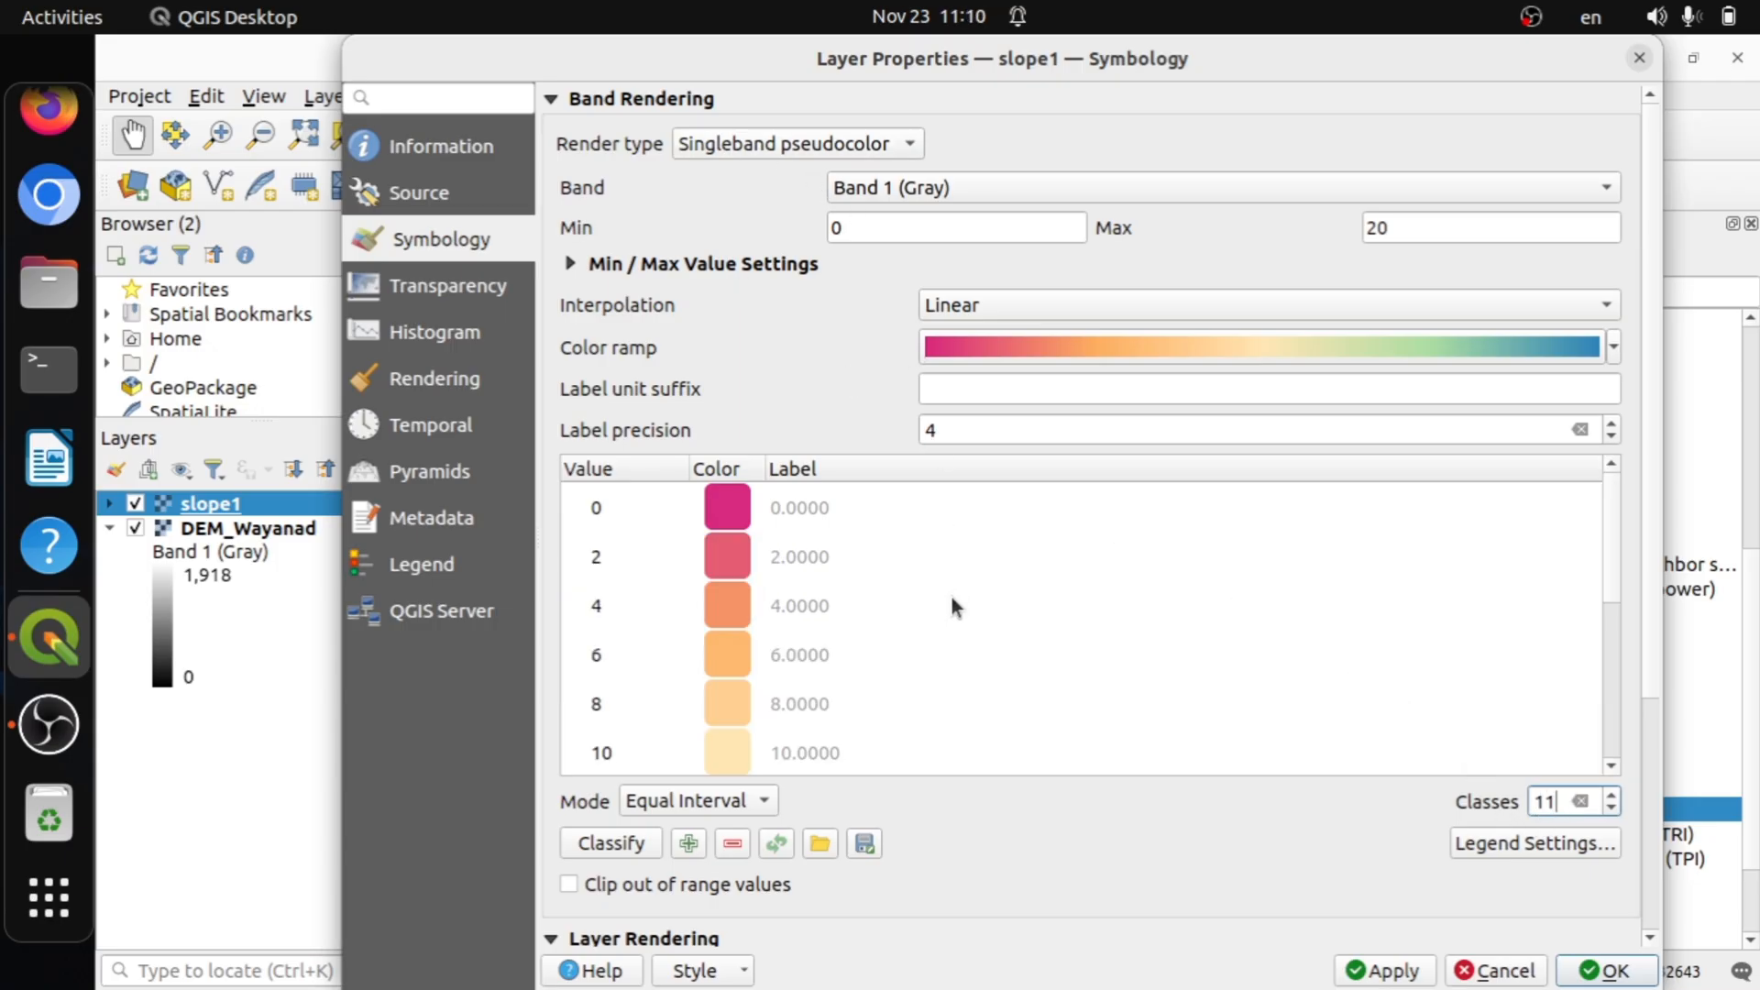
pyautogui.scroll(-3, 854, 625)
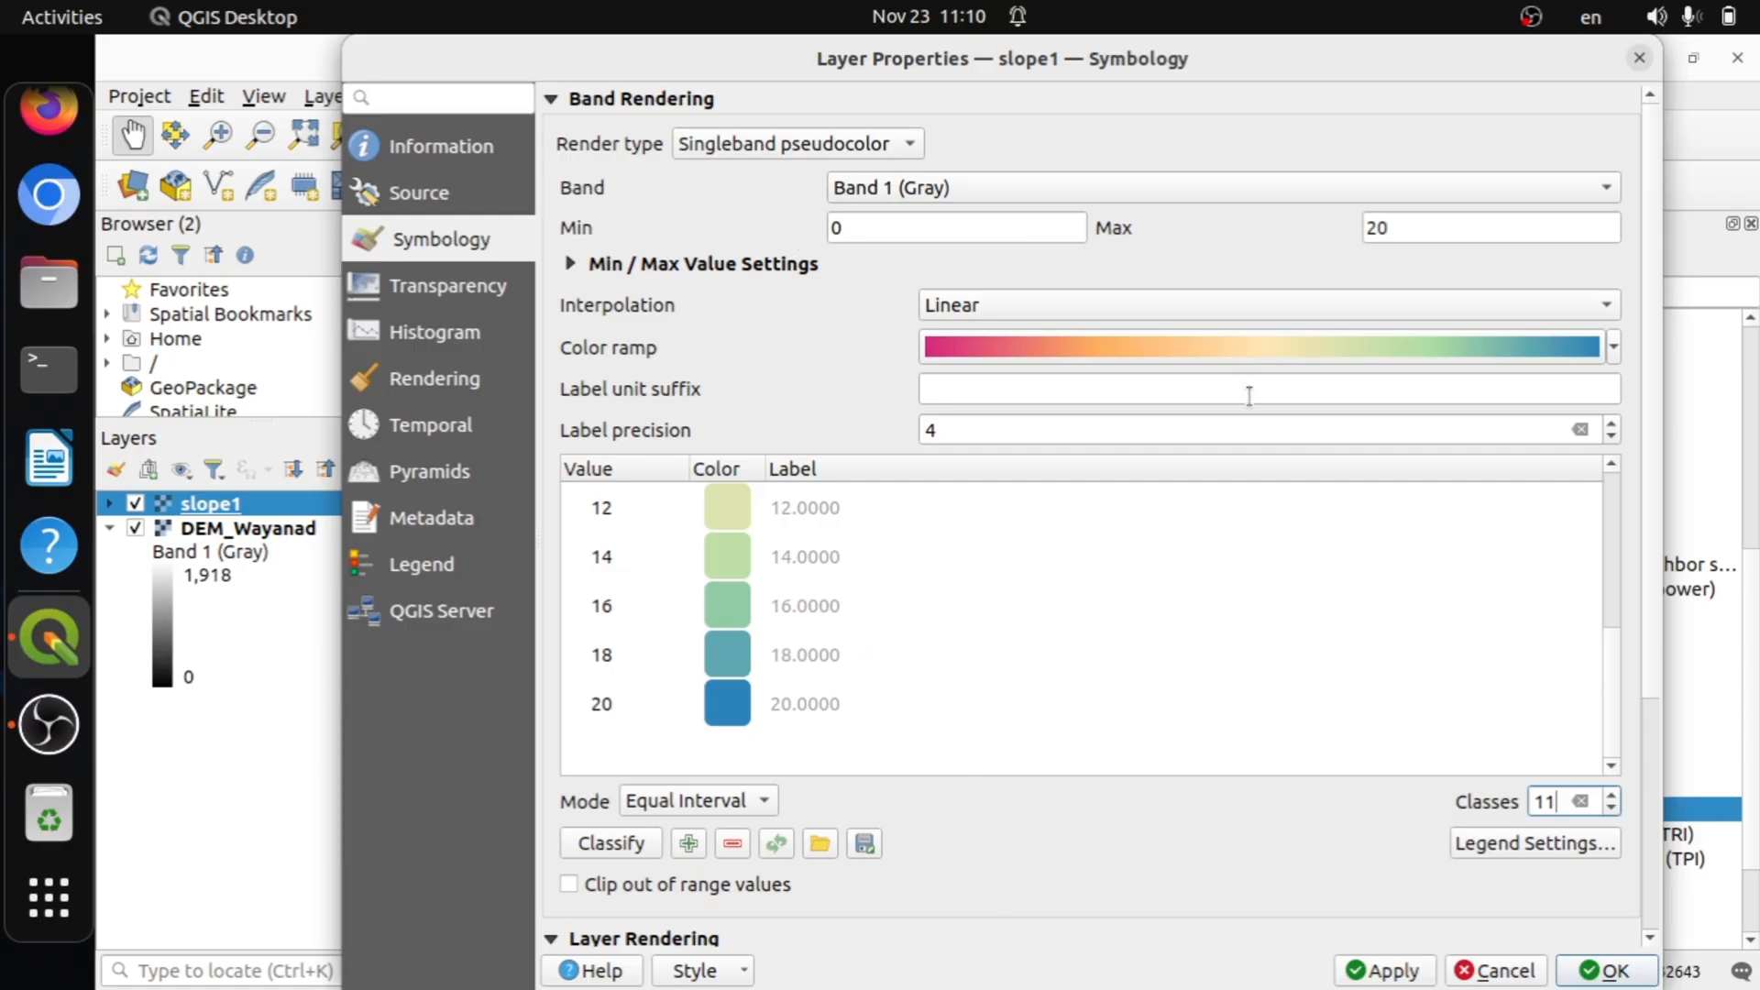
pyautogui.click(1371, 981)
pyautogui.click(1605, 964)
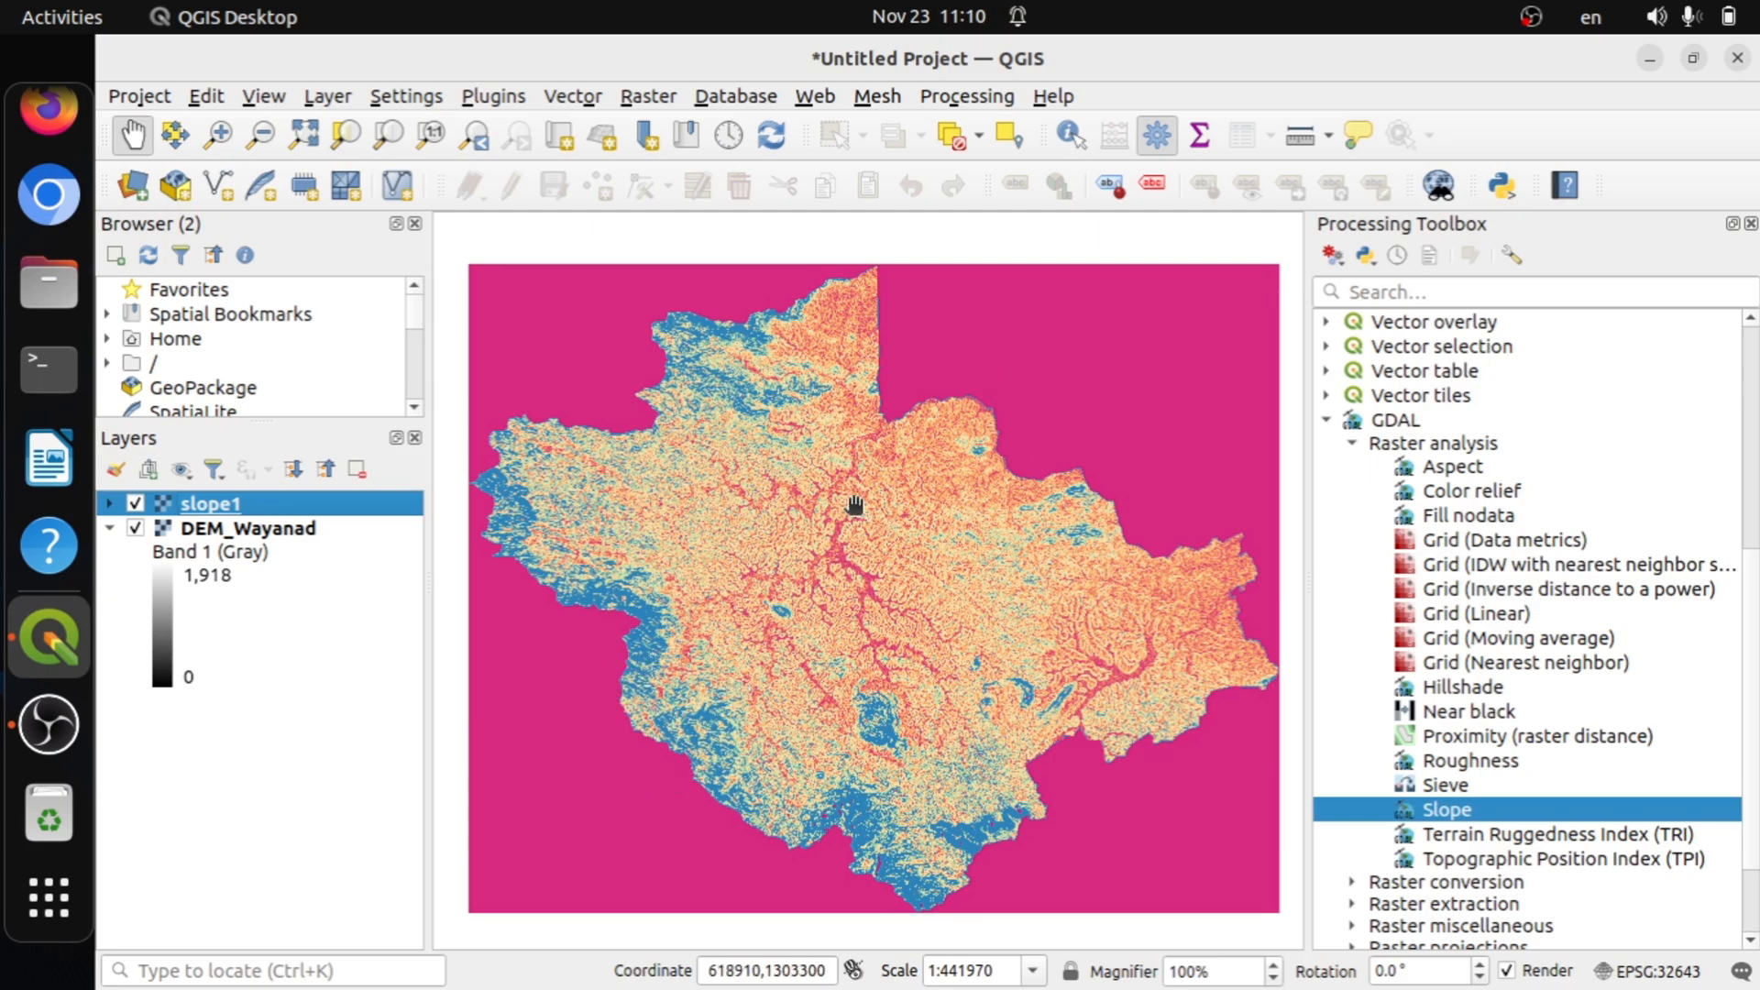
# Create a new print layout titled Wayanad and maximize its window.
pyautogui.moveTo(856, 501); pyautogui.dragTo(860, 496)
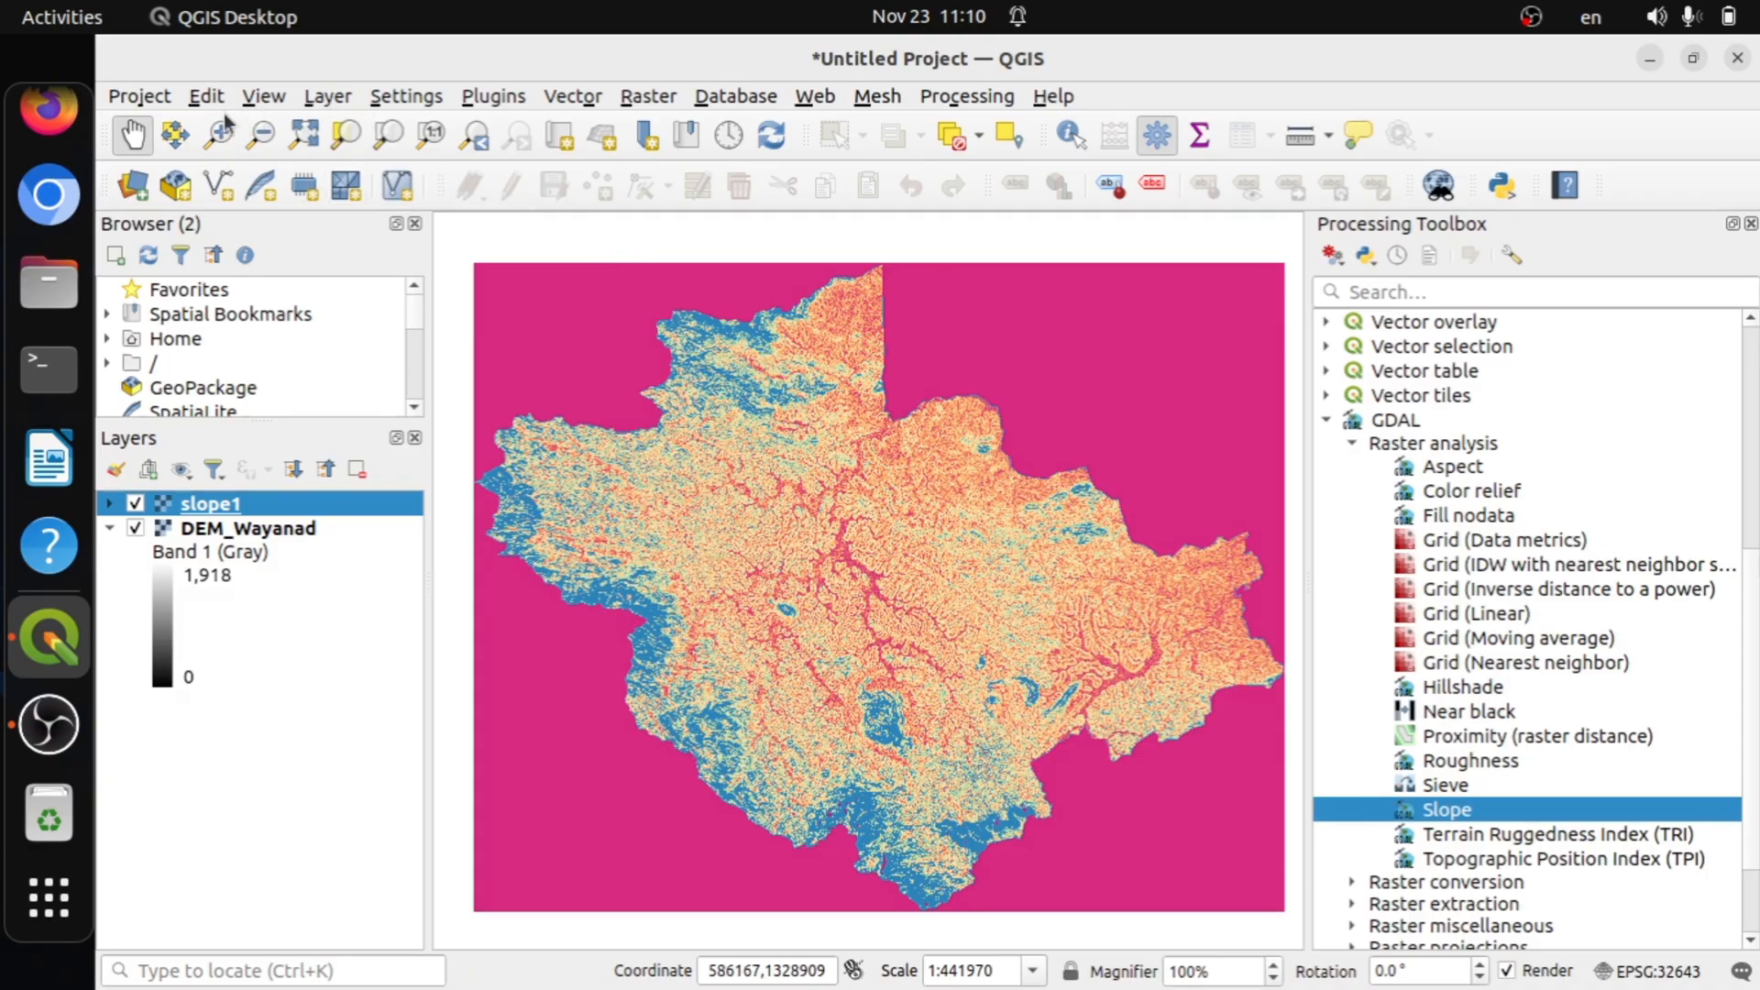
pyautogui.click(133, 95)
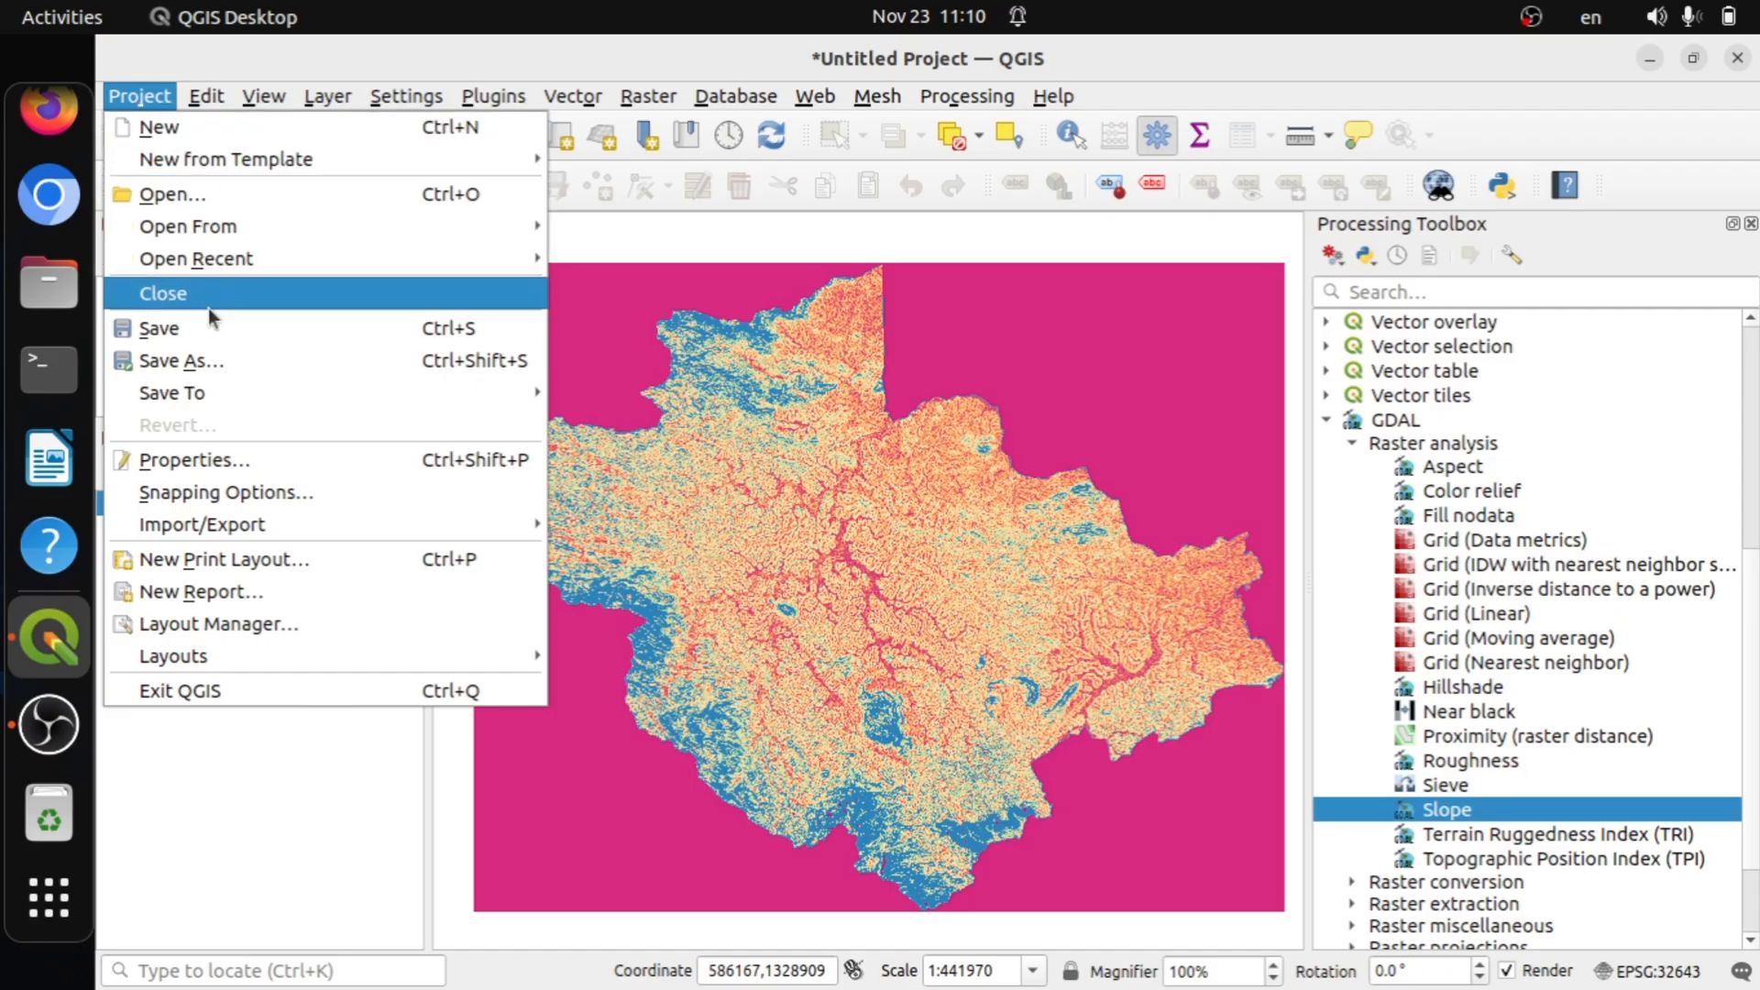
pyautogui.click(211, 559)
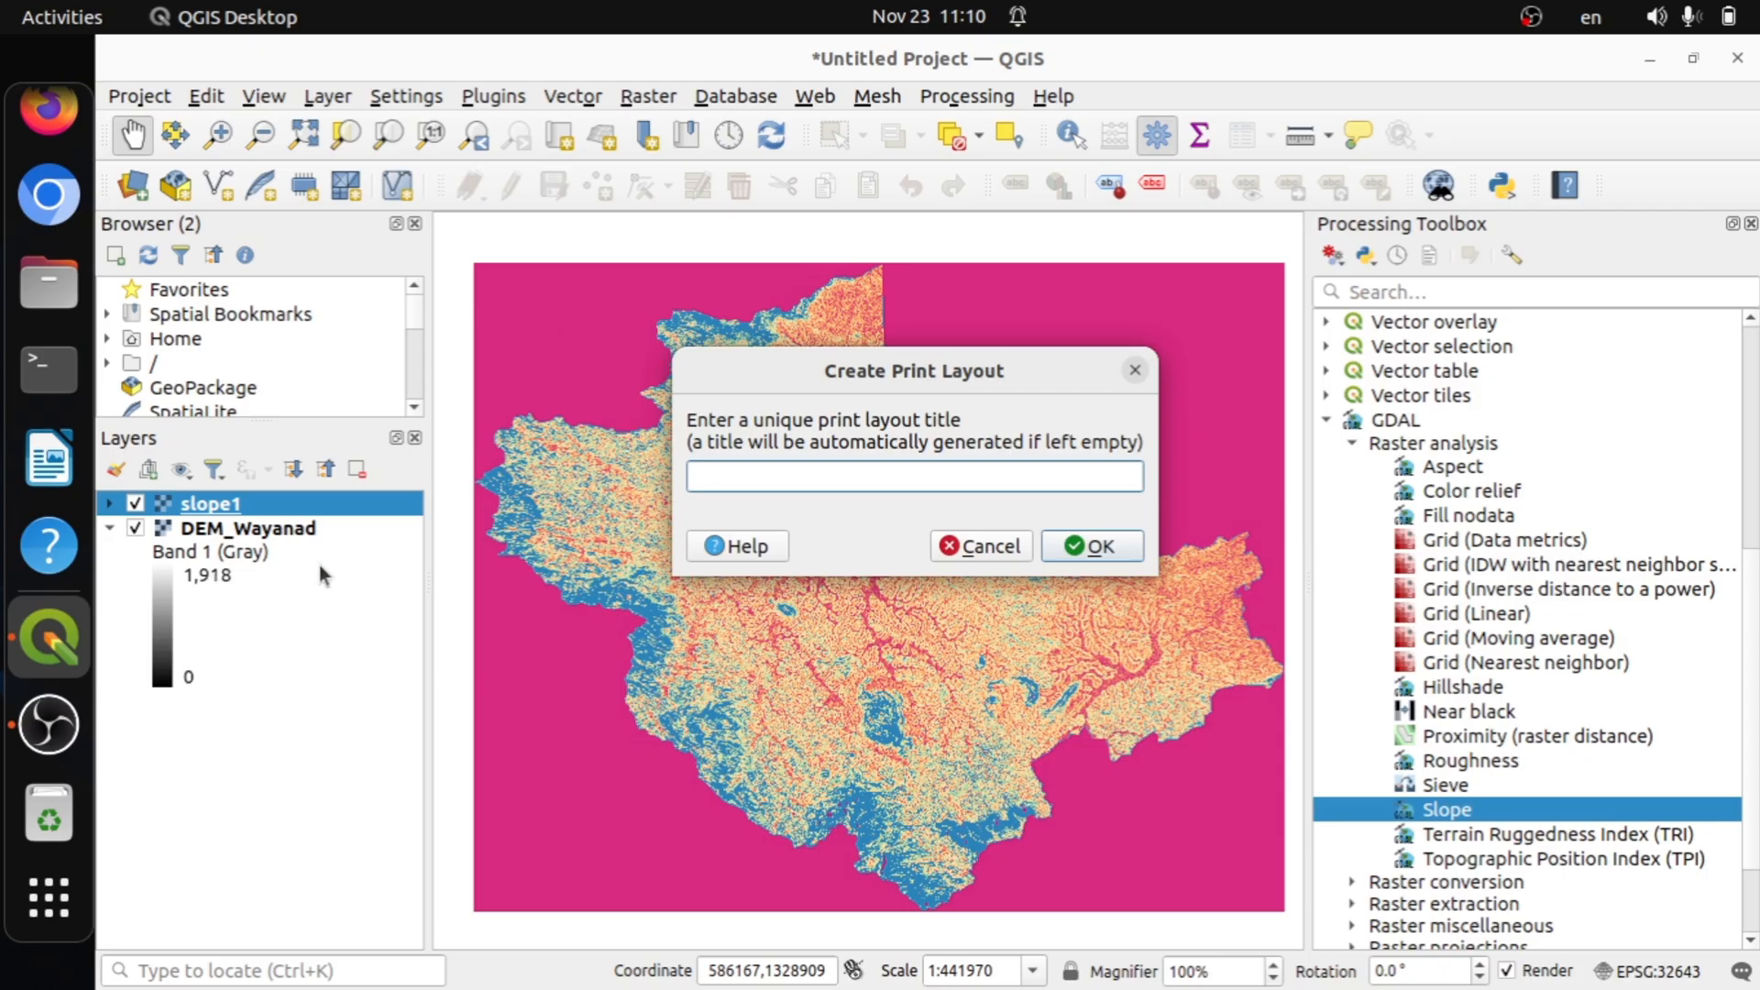
pyautogui.write('Wayanad')
pyautogui.click(1092, 547)
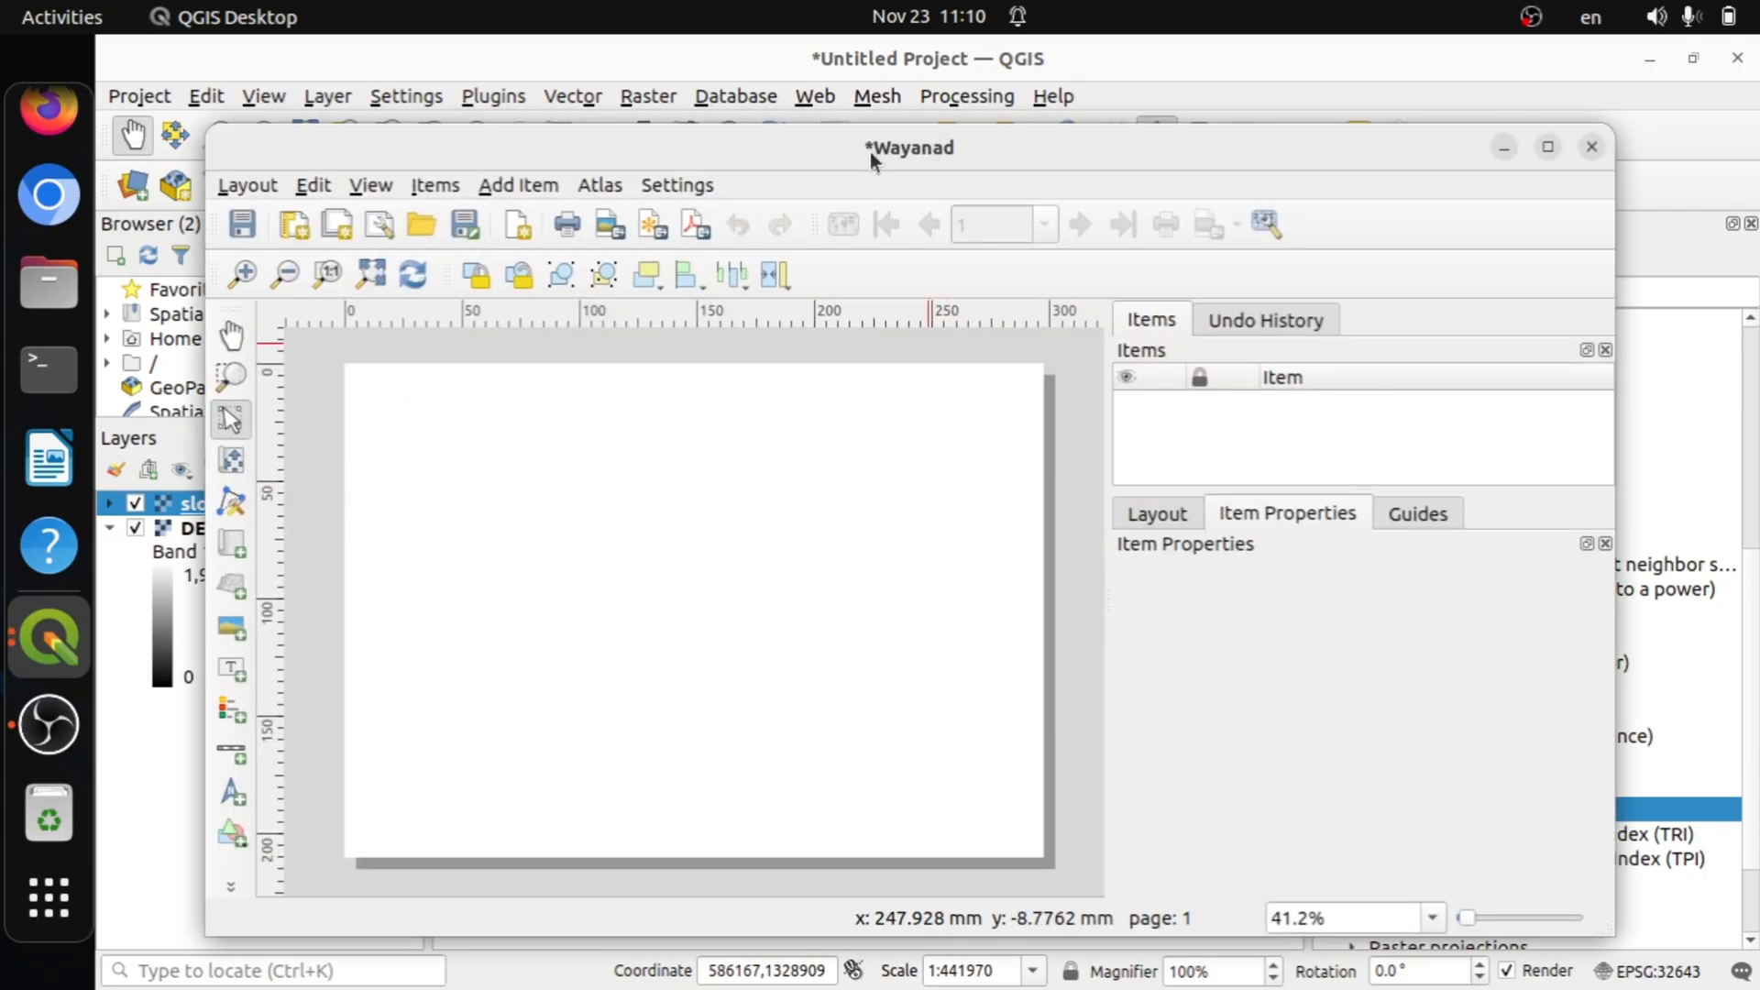
pyautogui.moveTo(870, 152); pyautogui.dragTo(882, 128)
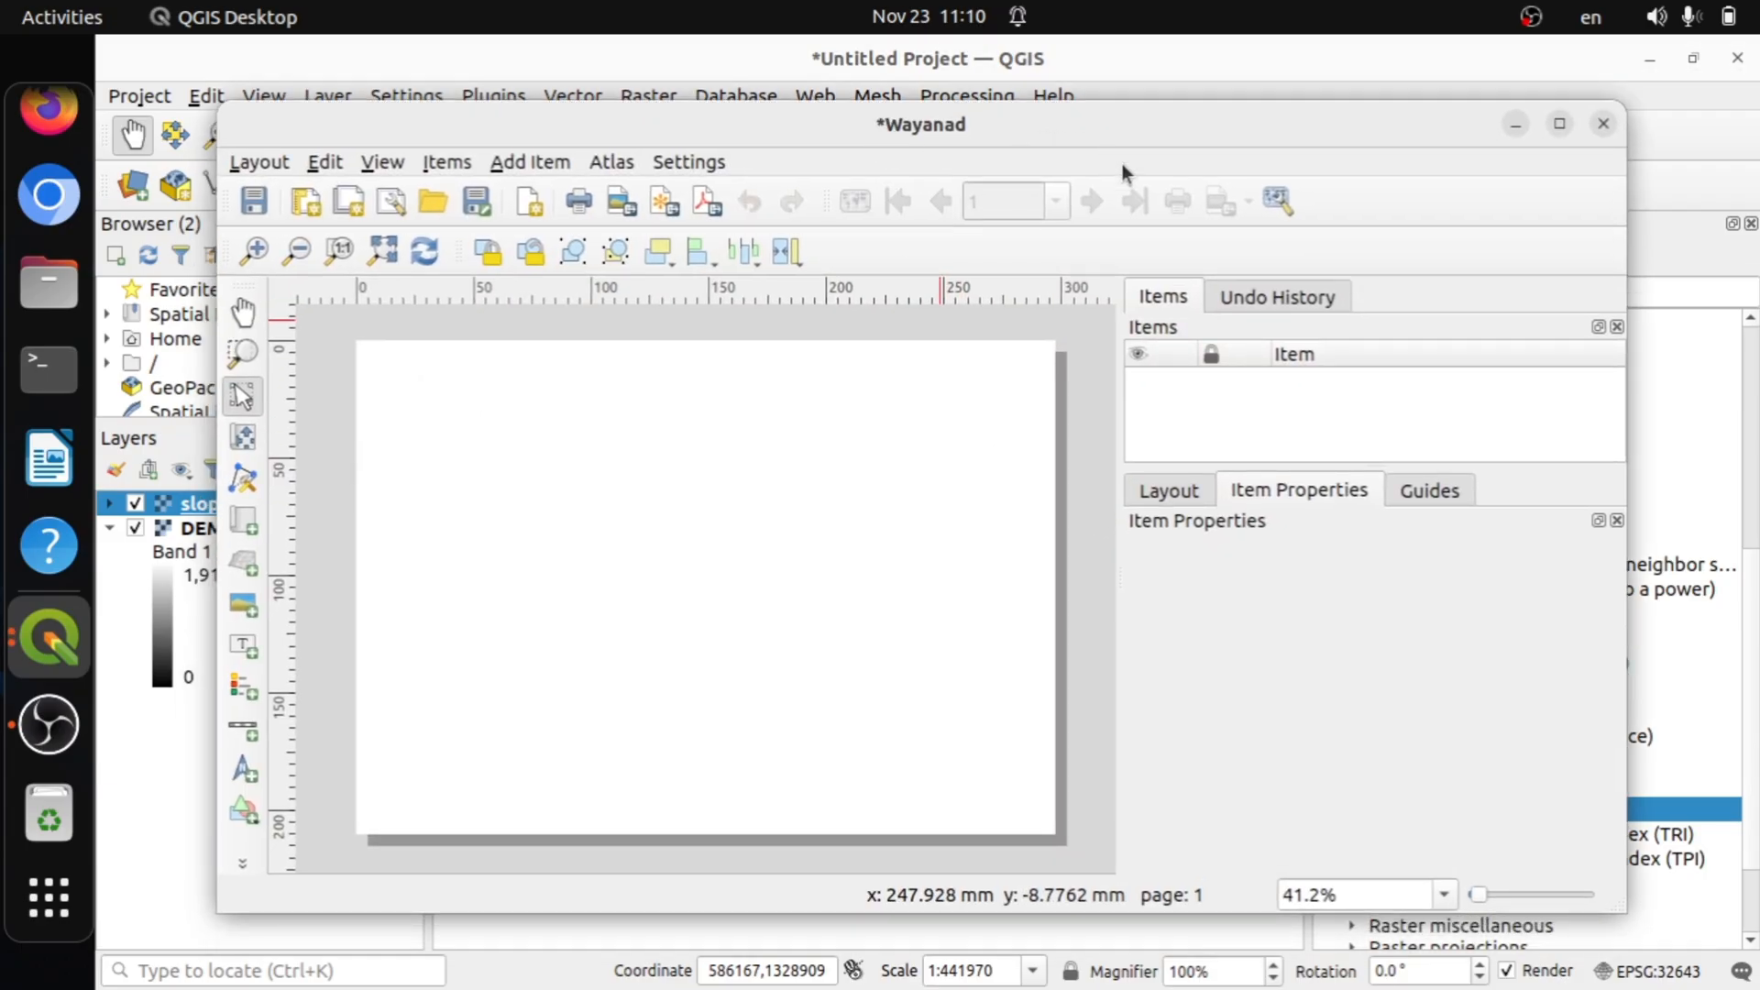
pyautogui.click(1559, 123)
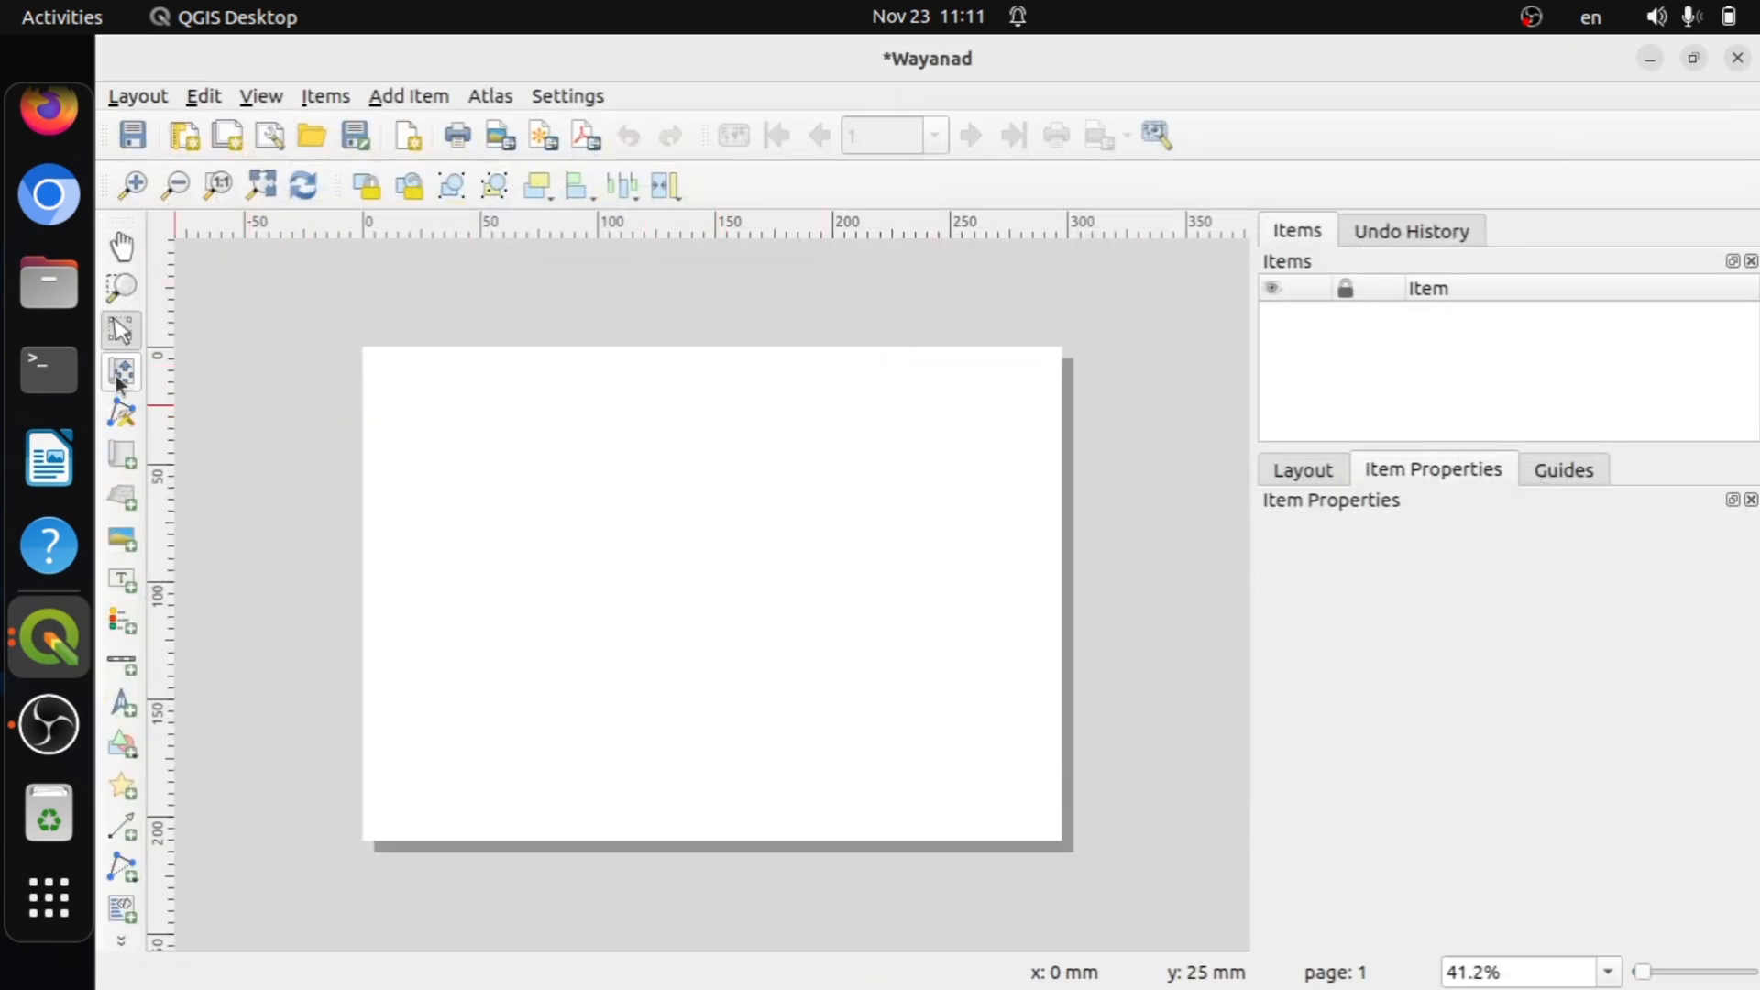
# Add a map of the slope raster across the middle of the page and move it to the page's lower-left corner.
pyautogui.click(128, 469)
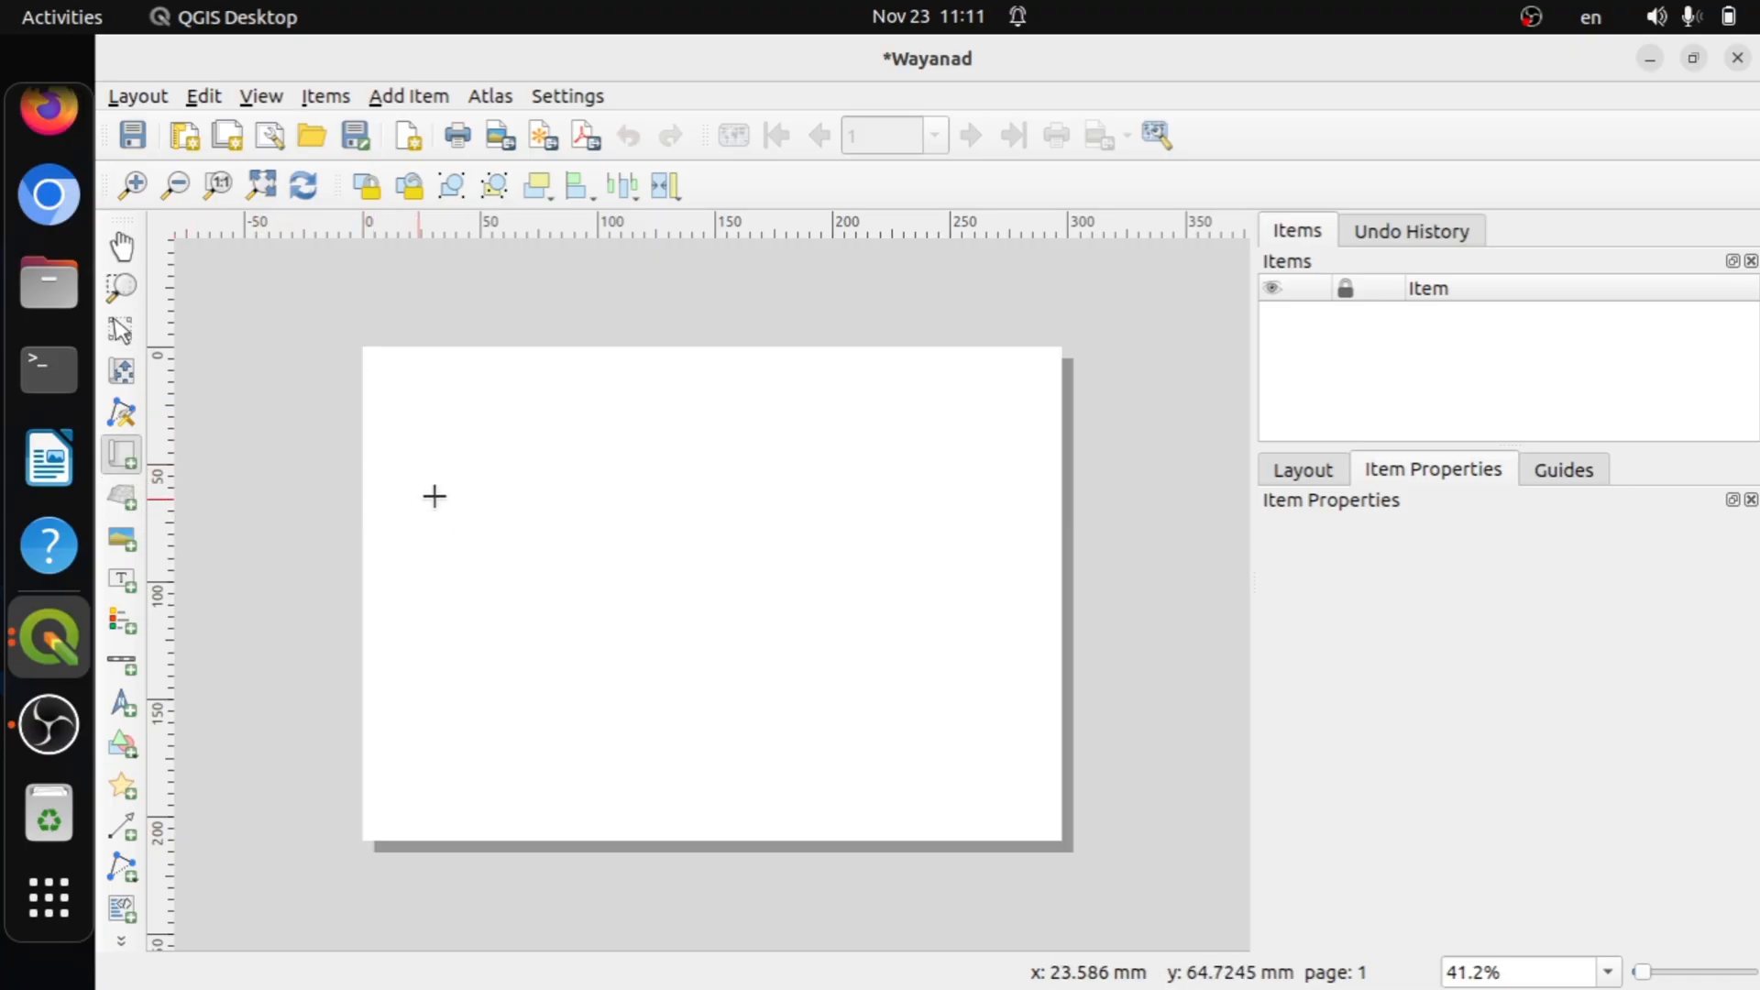
pyautogui.moveTo(414, 457); pyautogui.dragTo(1002, 775)
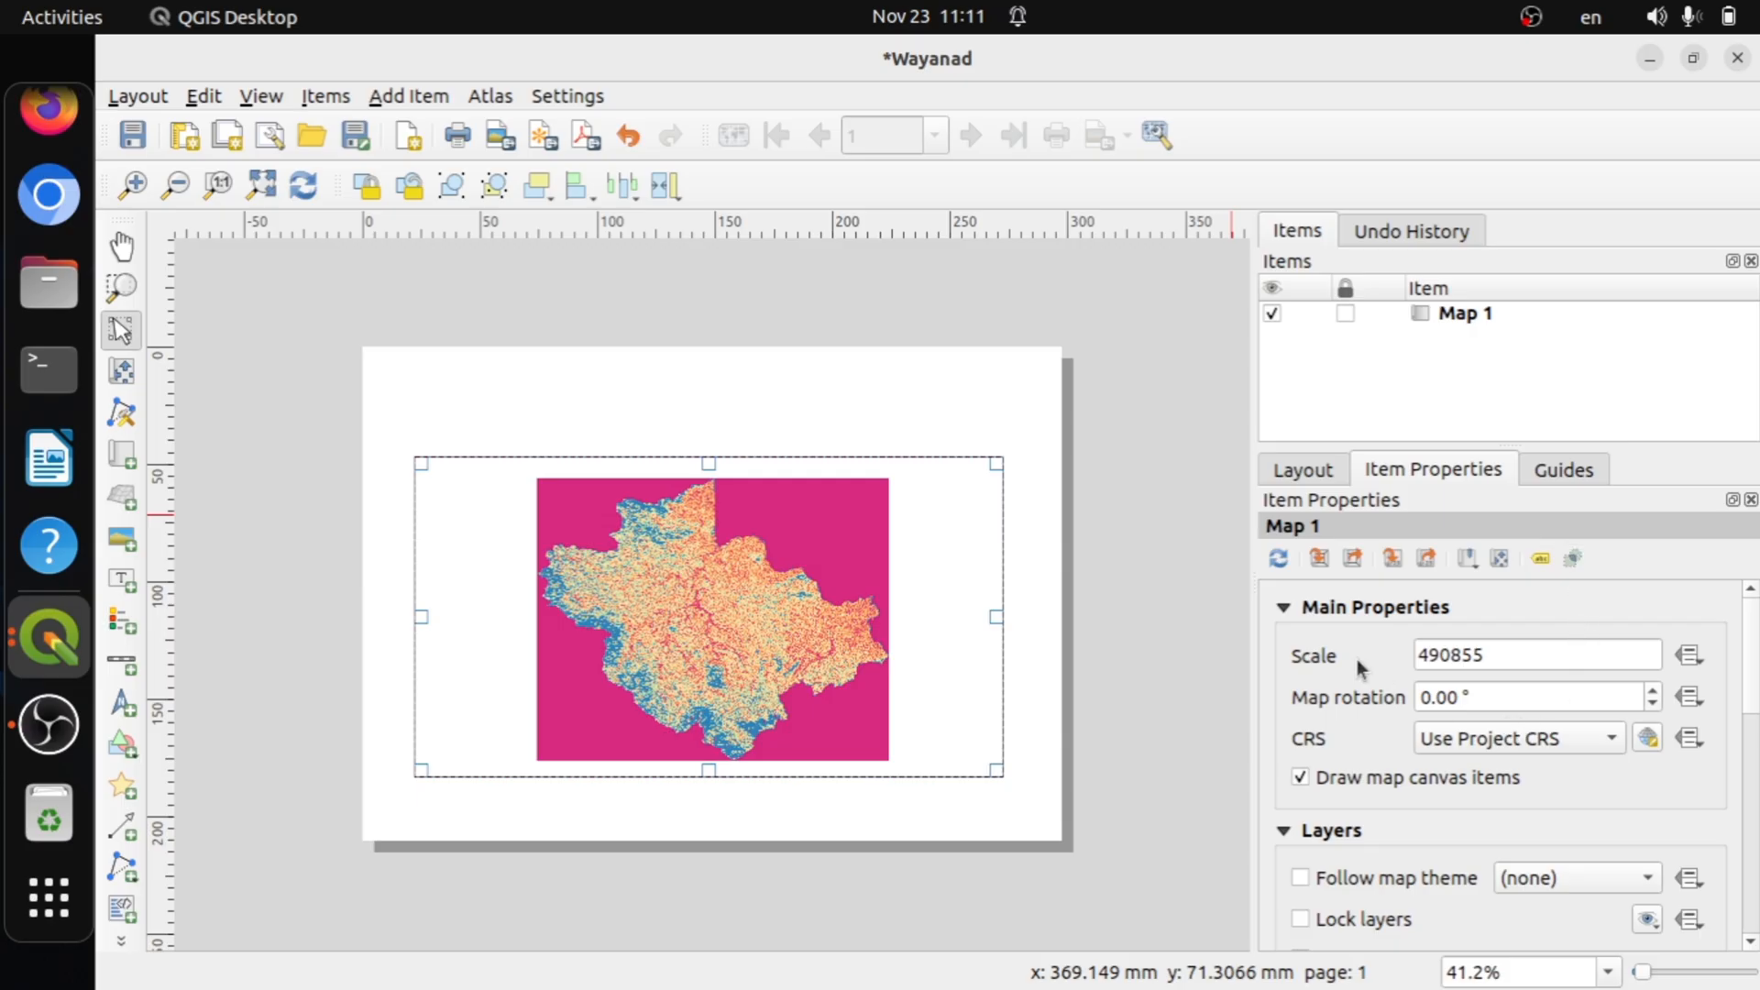
pyautogui.scroll(-3, 1503, 654)
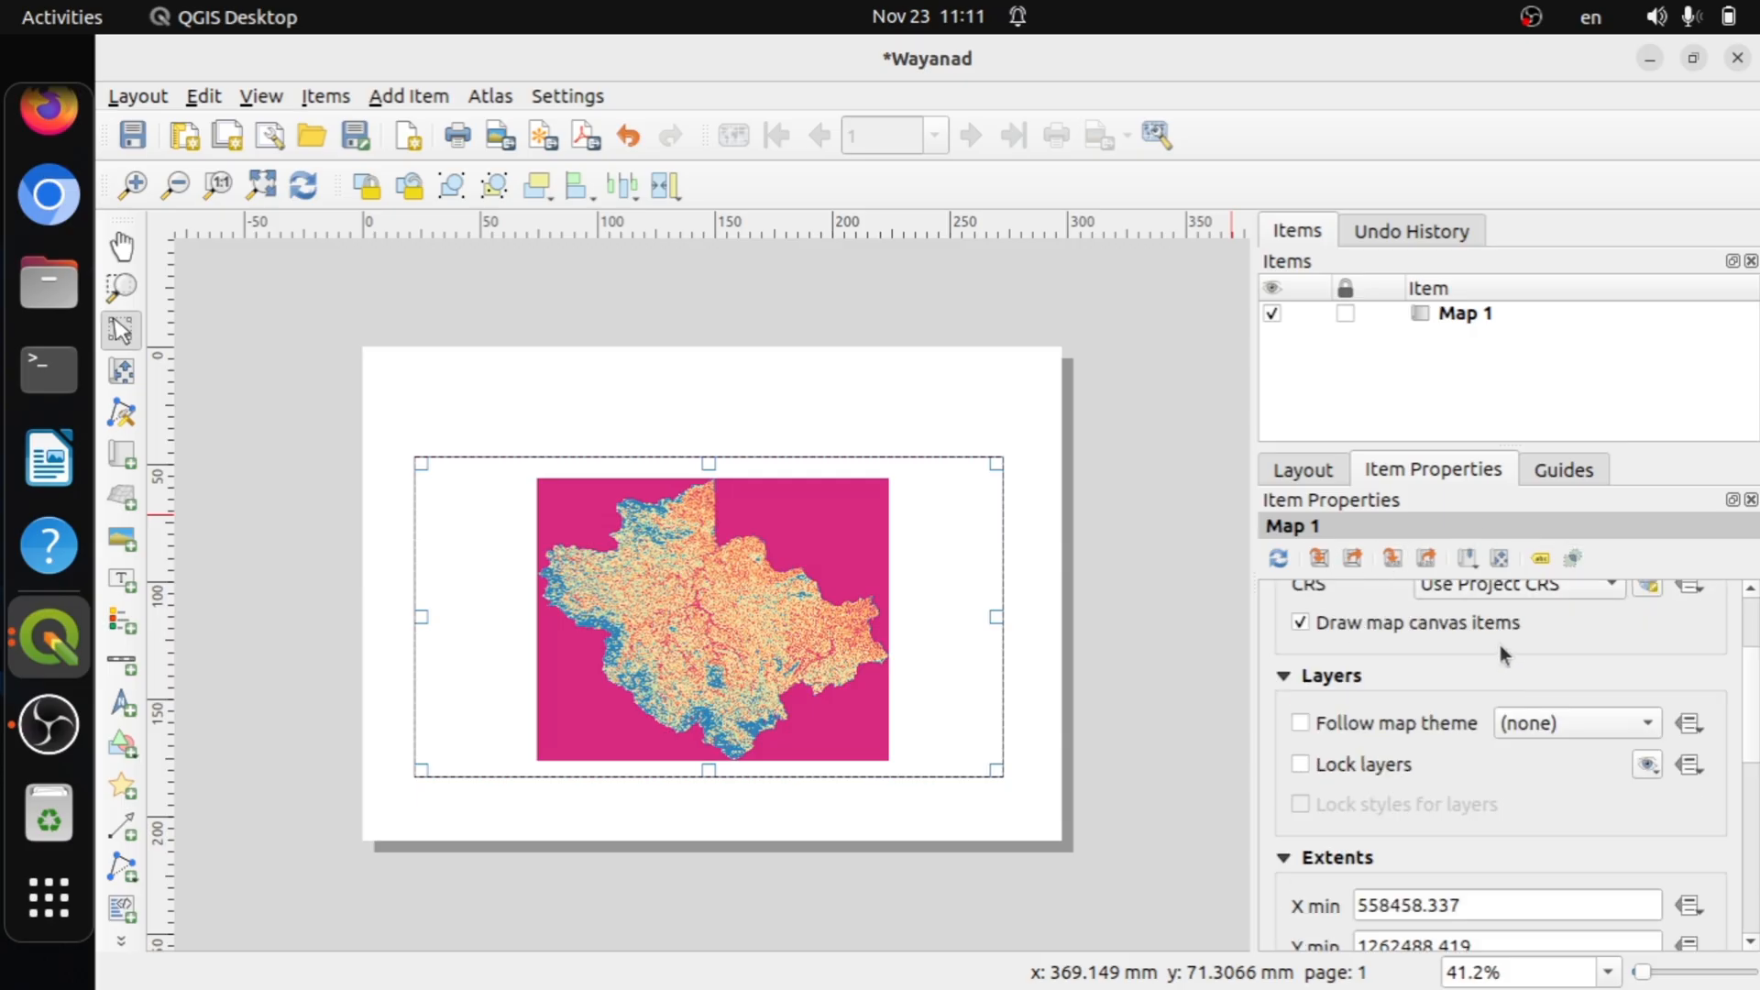
pyautogui.scroll(3, 1433, 723)
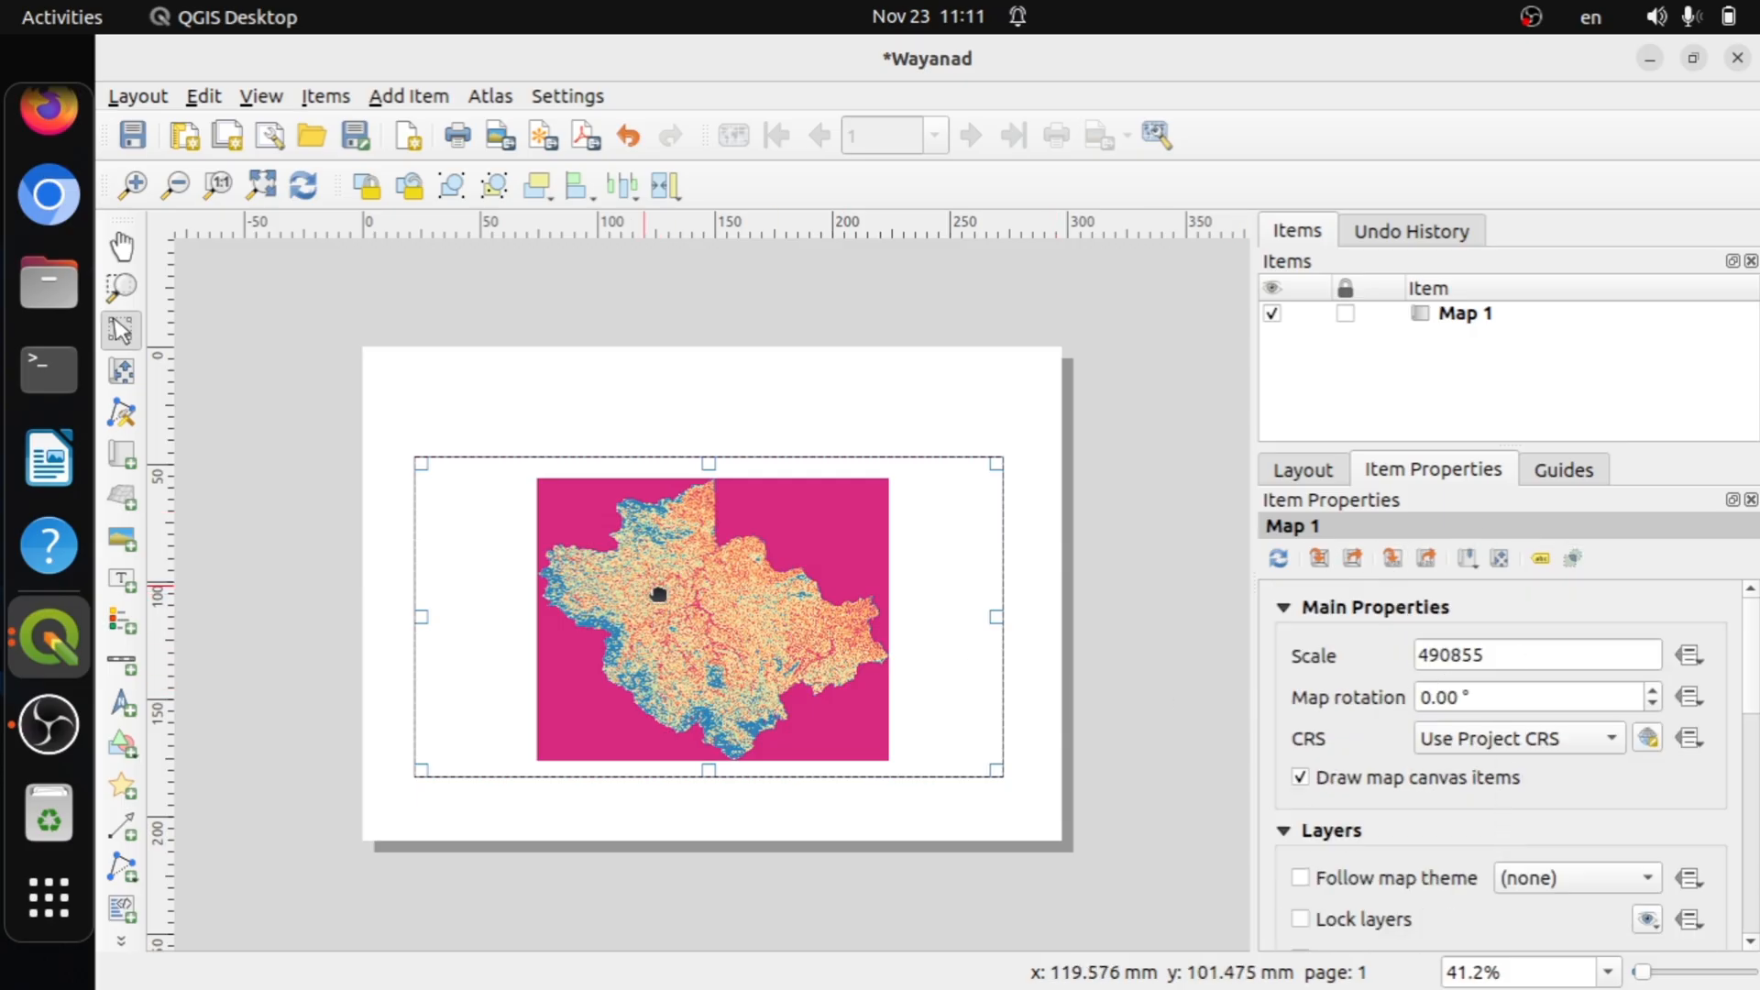
pyautogui.moveTo(670, 609); pyautogui.dragTo(622, 675)
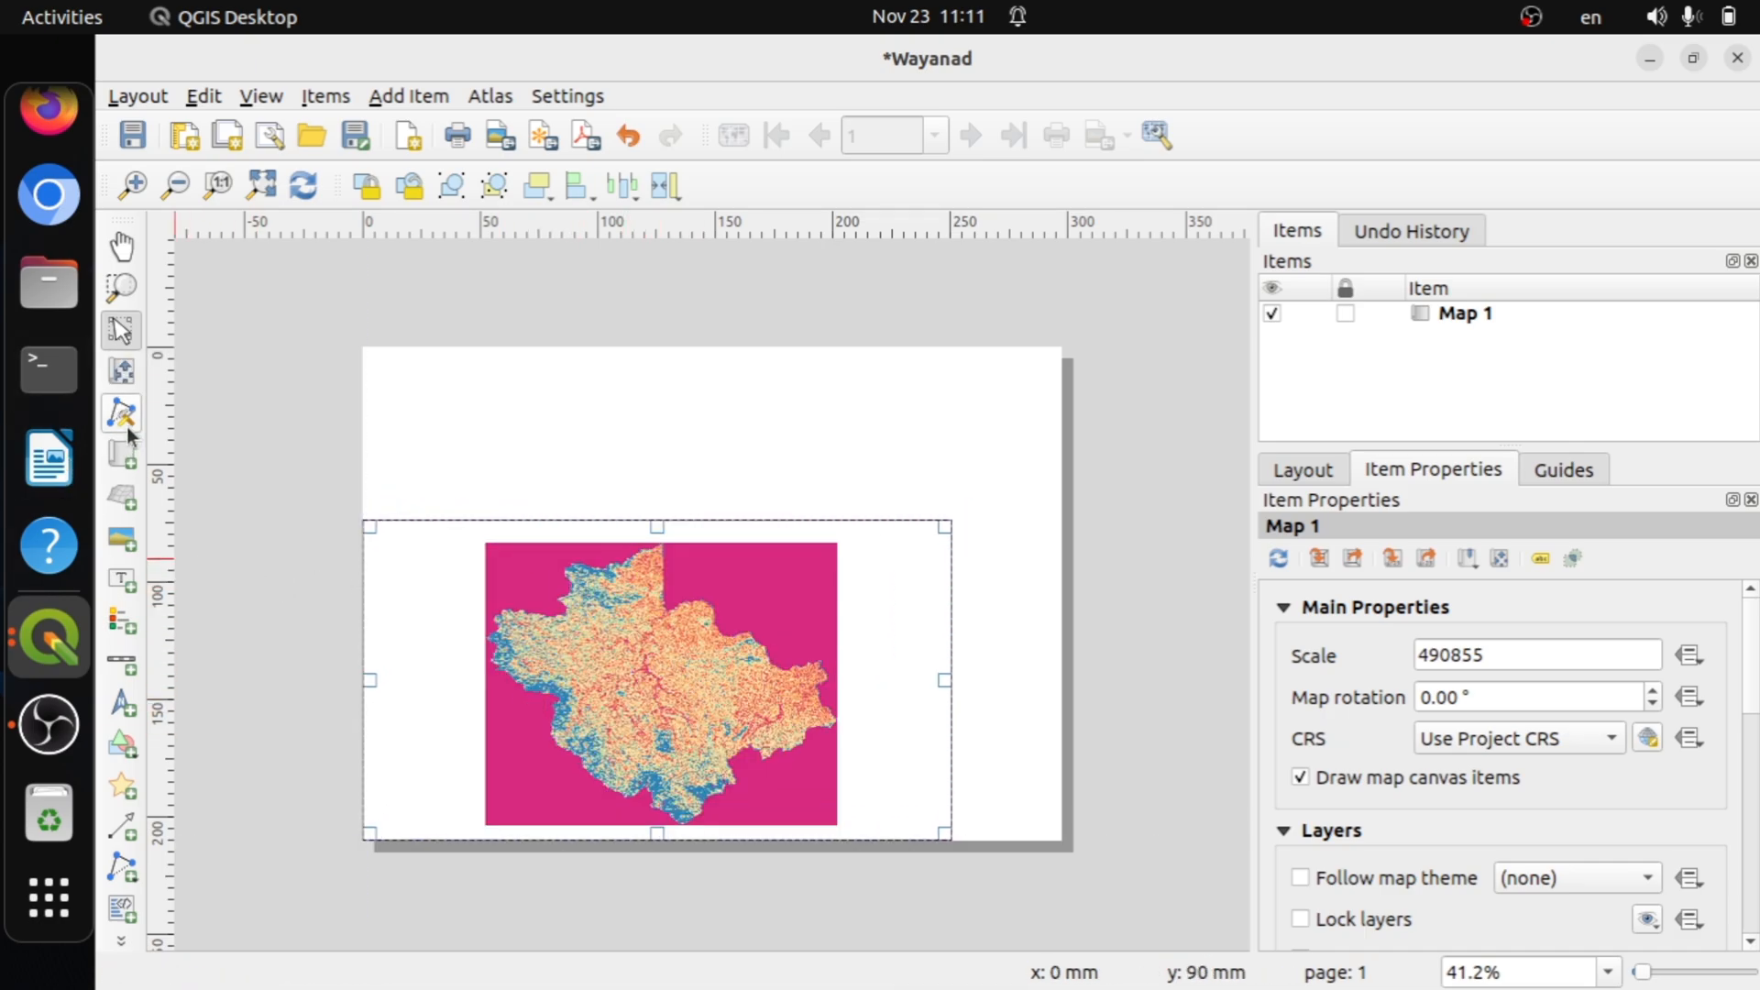
# Add a text label reading WAYANAD above the map and widen its box slightly.
pyautogui.click(120, 580)
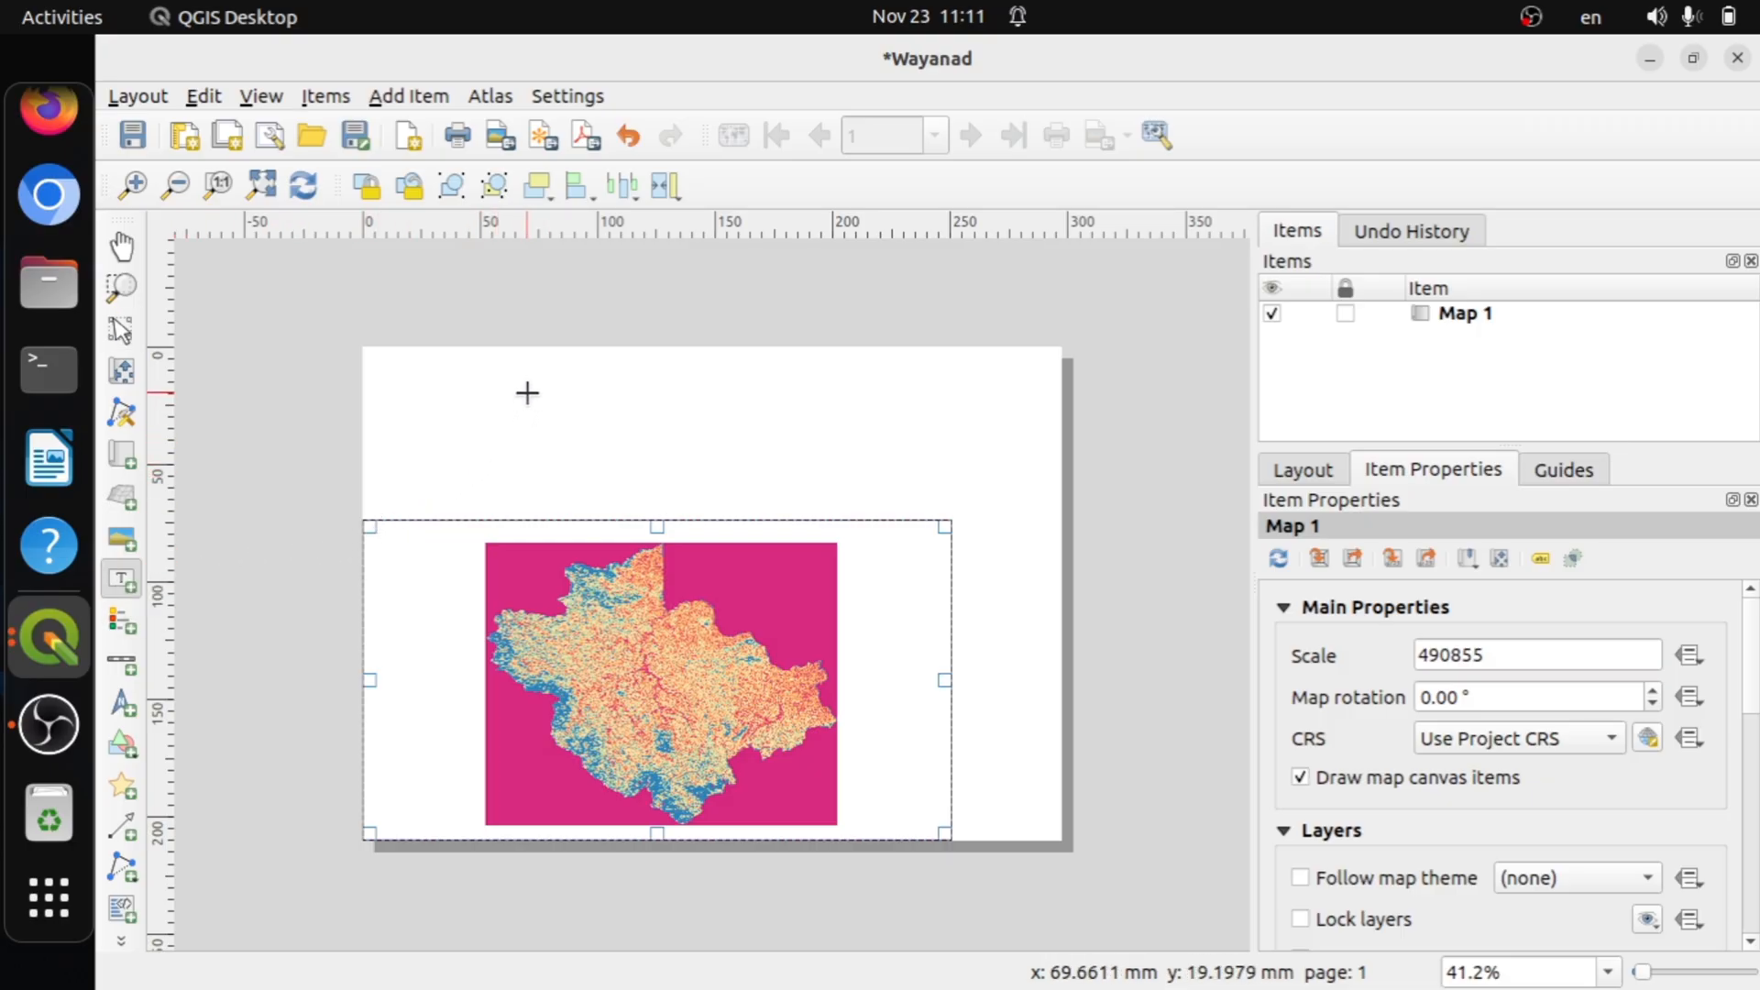
pyautogui.moveTo(457, 427); pyautogui.dragTo(557, 458)
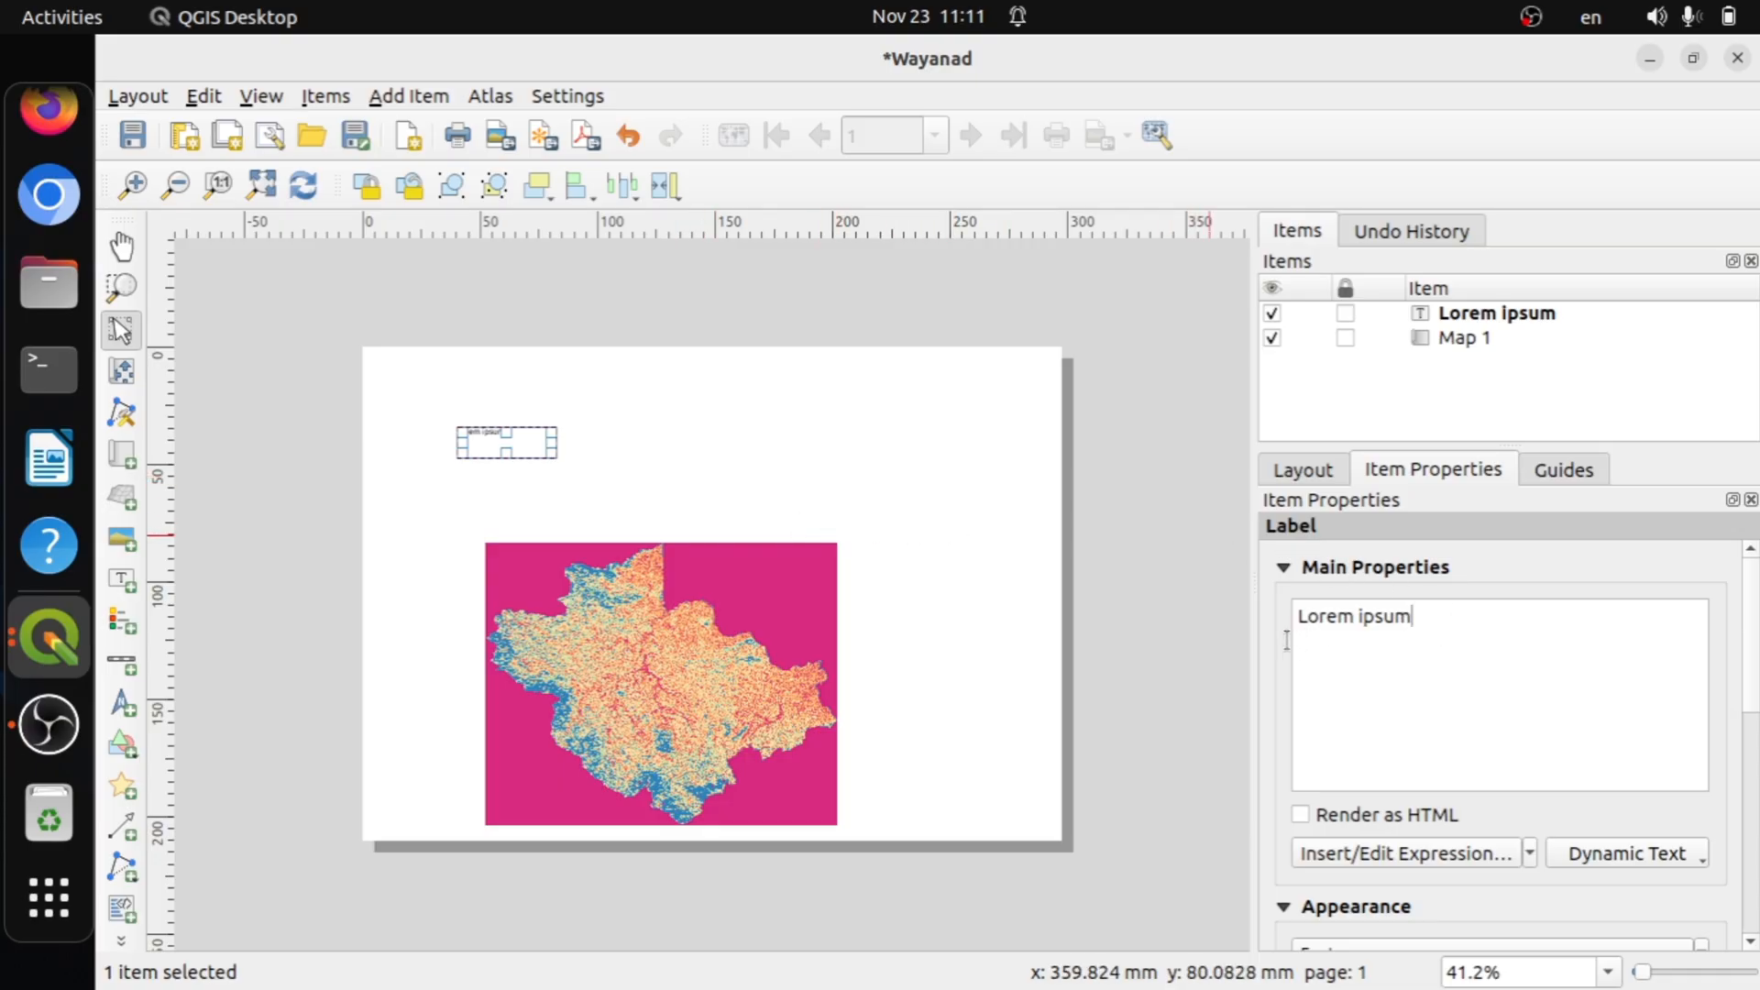
pyautogui.moveTo(1287, 640); pyautogui.dragTo(1283, 618)
pyautogui.write('WAYANA')
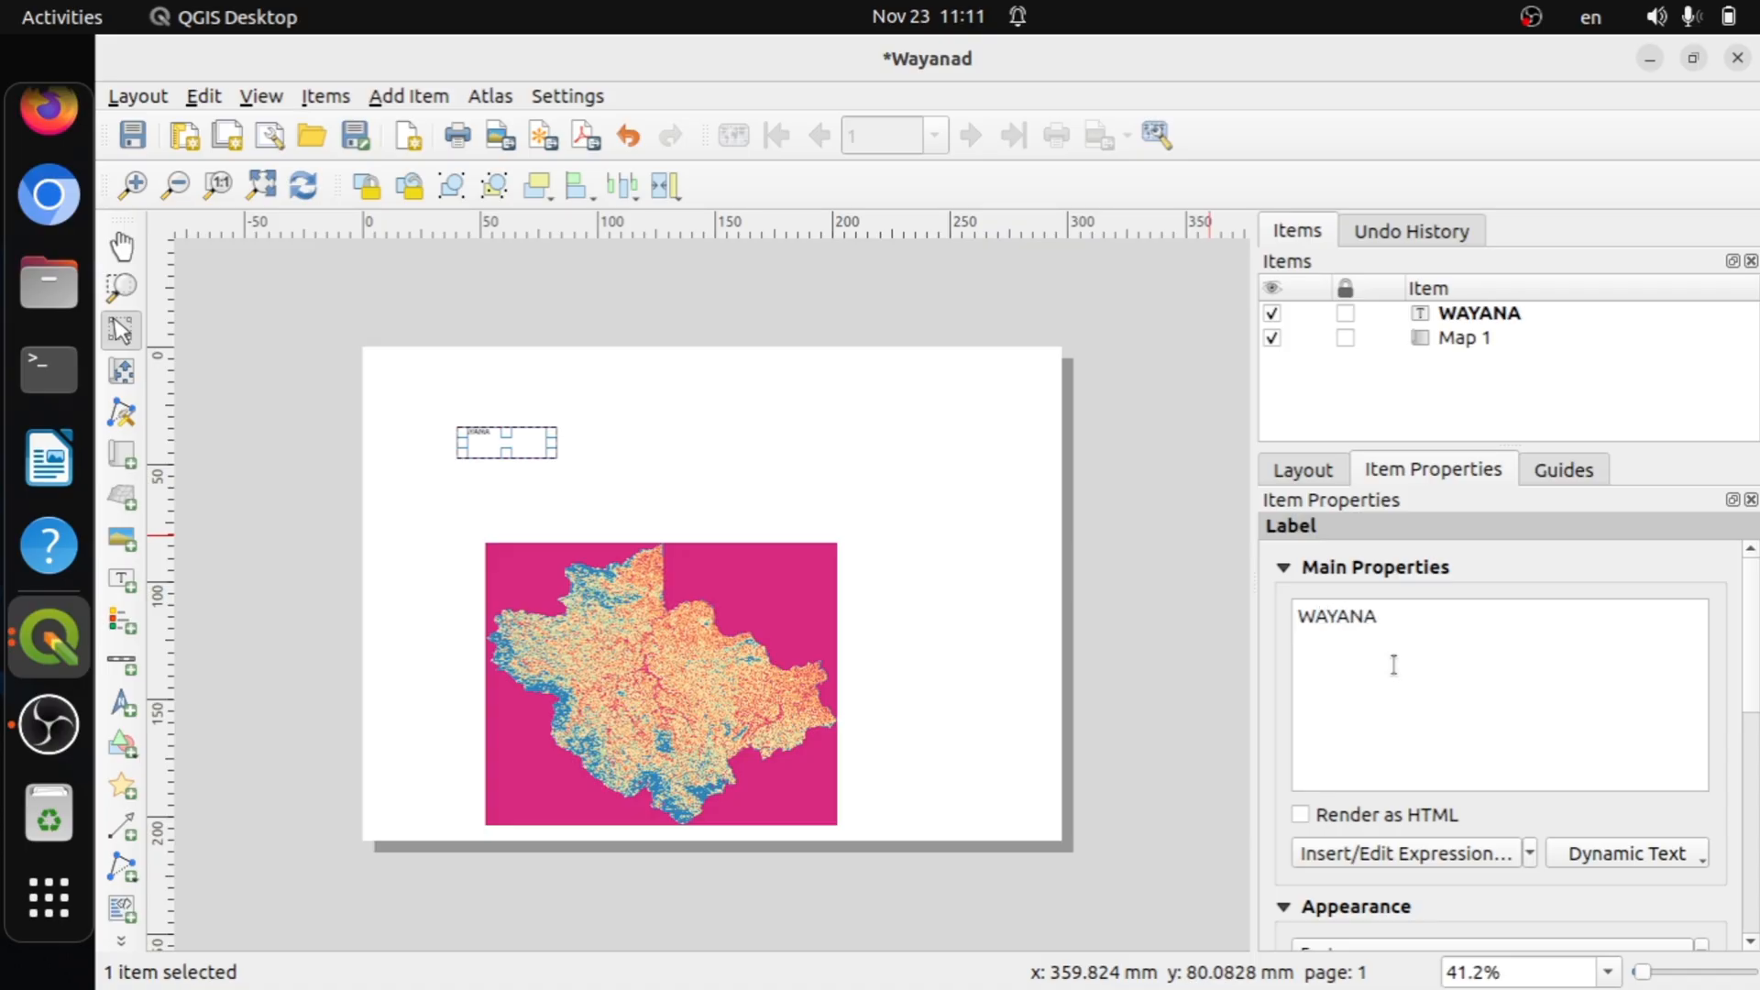
pyautogui.write('D')
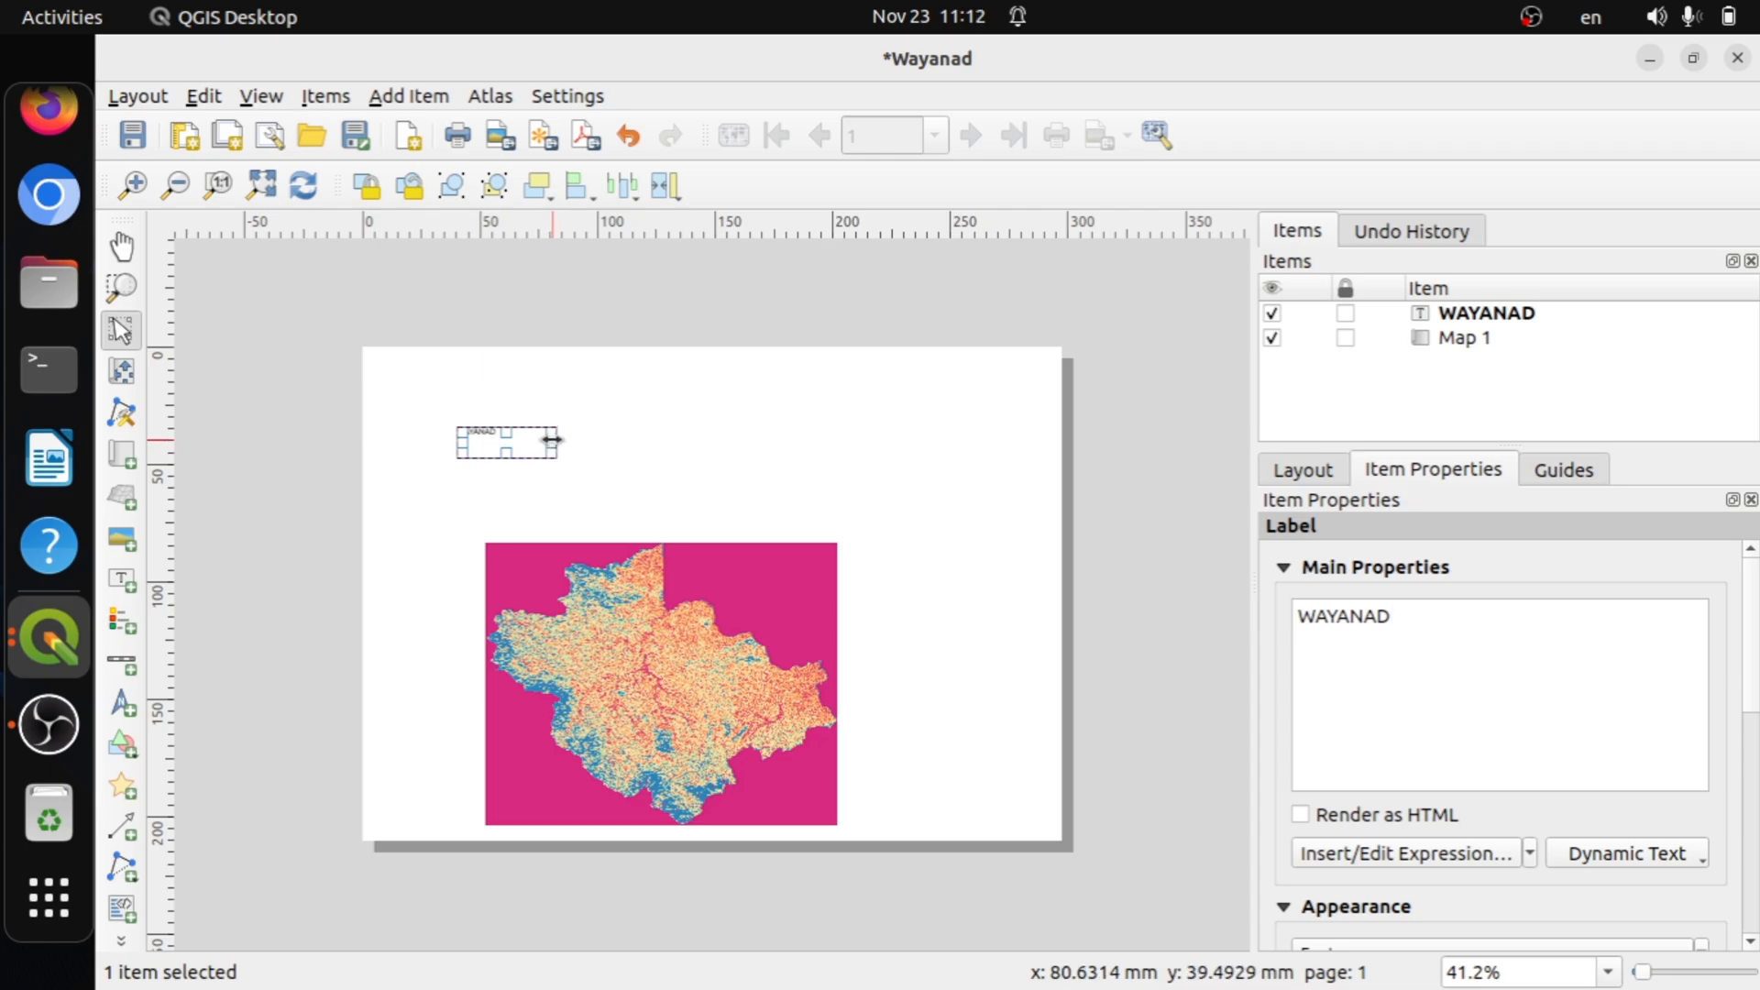
pyautogui.moveTo(552, 440)
pyautogui.mouseDown()
pyautogui.moveTo(628, 445)
pyautogui.moveTo(584, 447)
pyautogui.mouseUp()
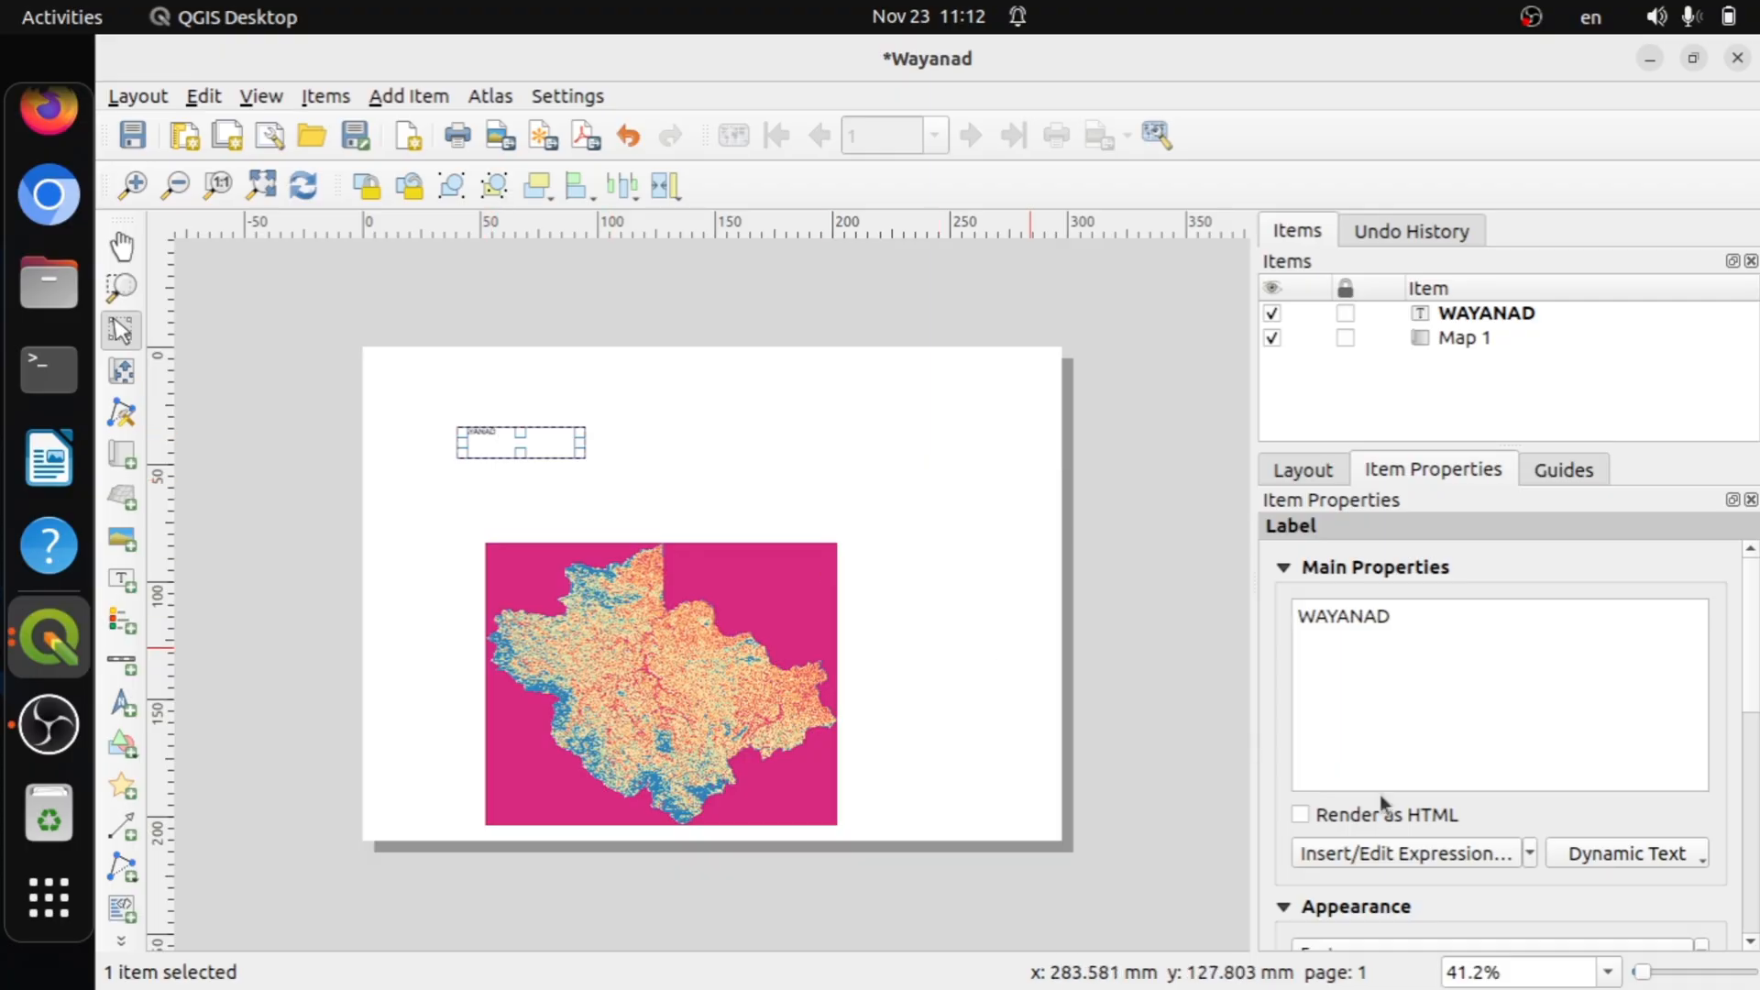
# Set the WAYANAD label's font to Ubuntu Bold at size 43 and enlarge its box to fit the whole text.
pyautogui.scroll(-2, 1472, 727)
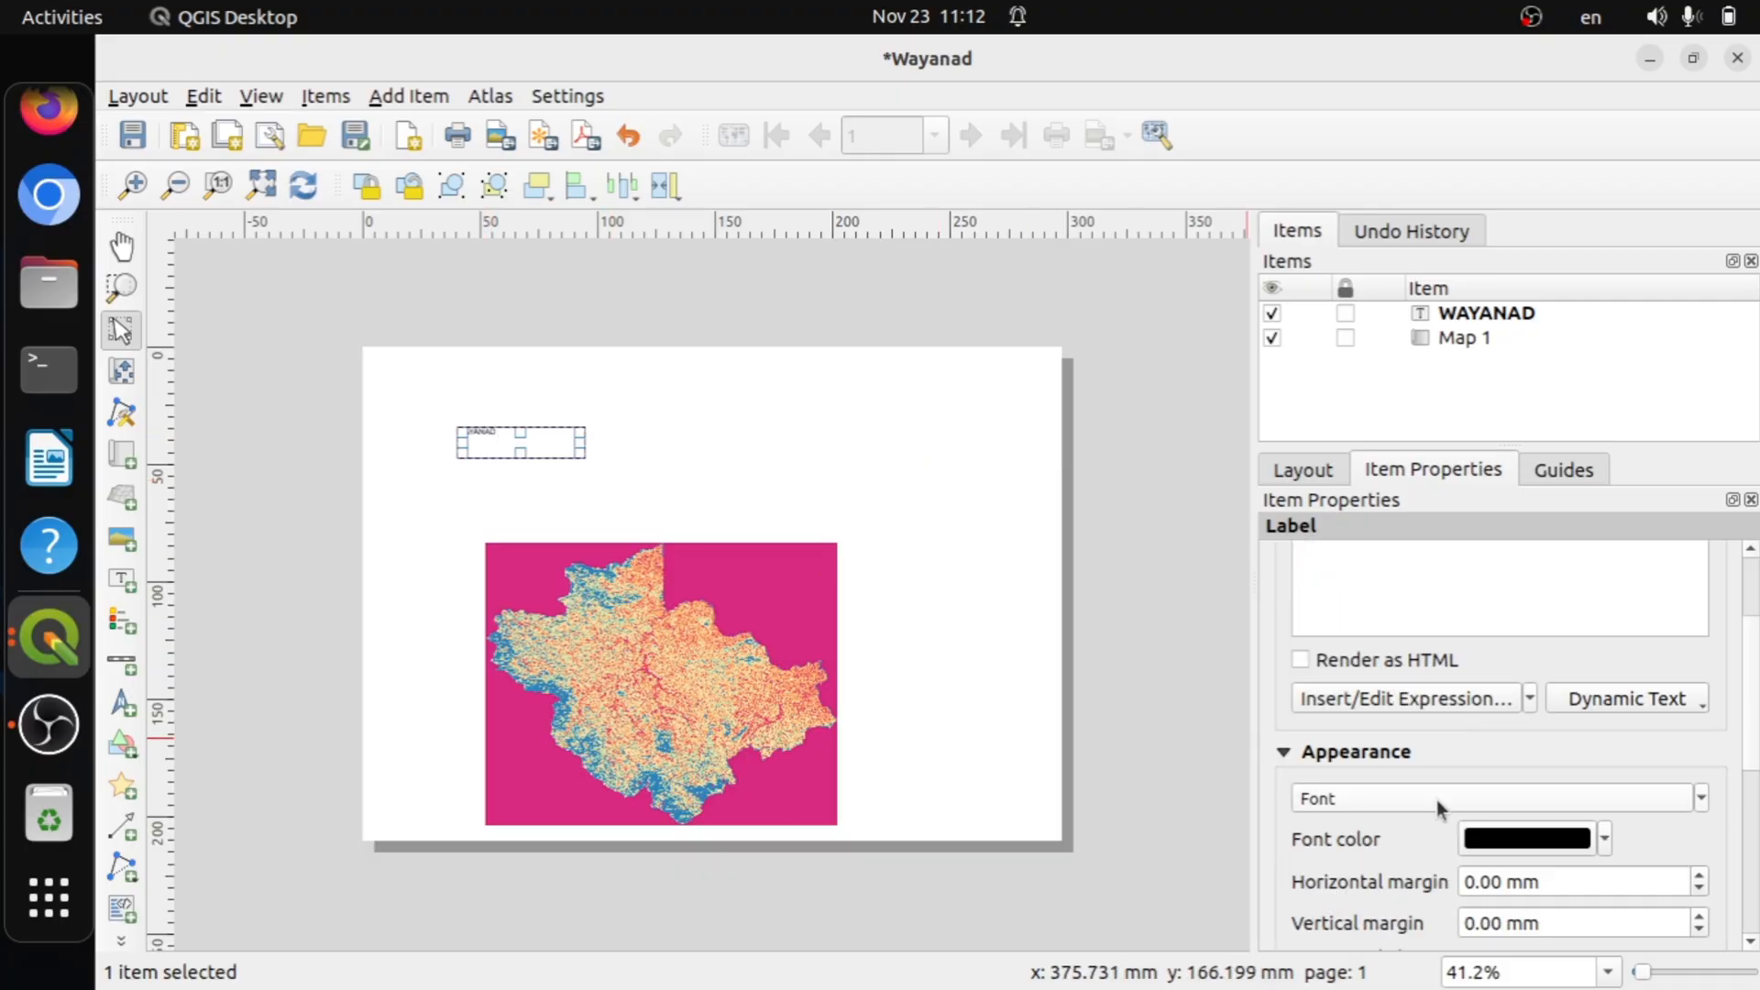
pyautogui.click(1440, 807)
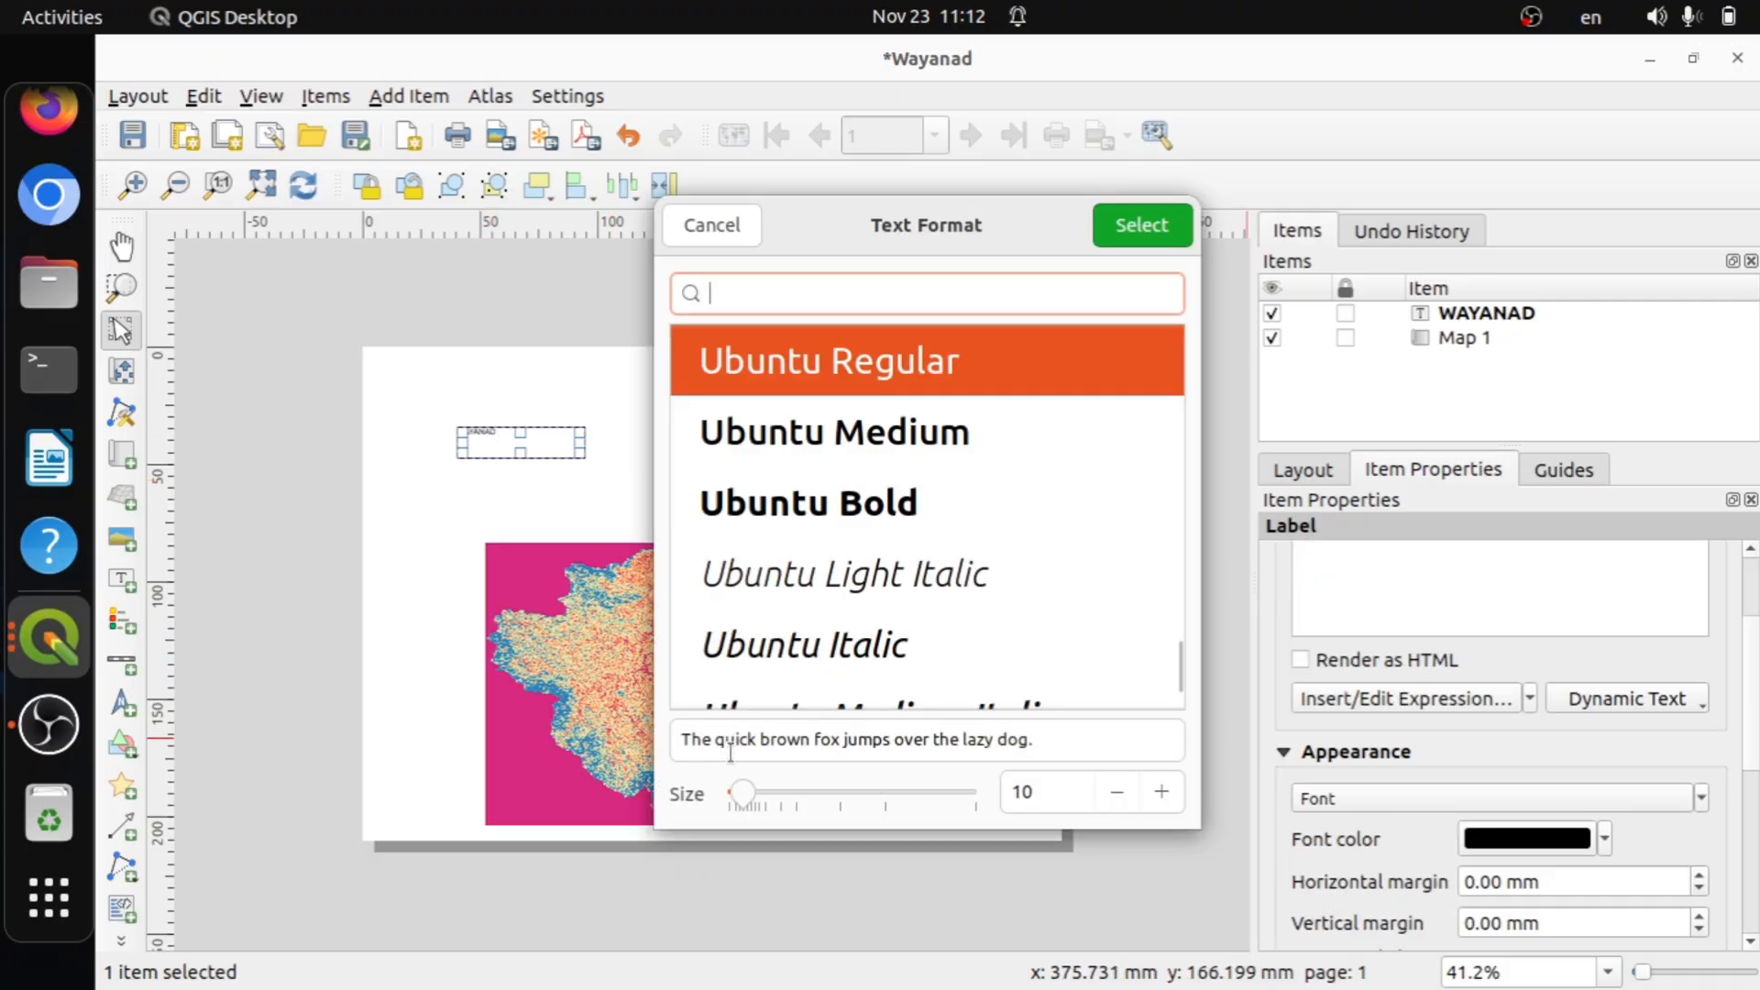
pyautogui.scroll(-1, 919, 572)
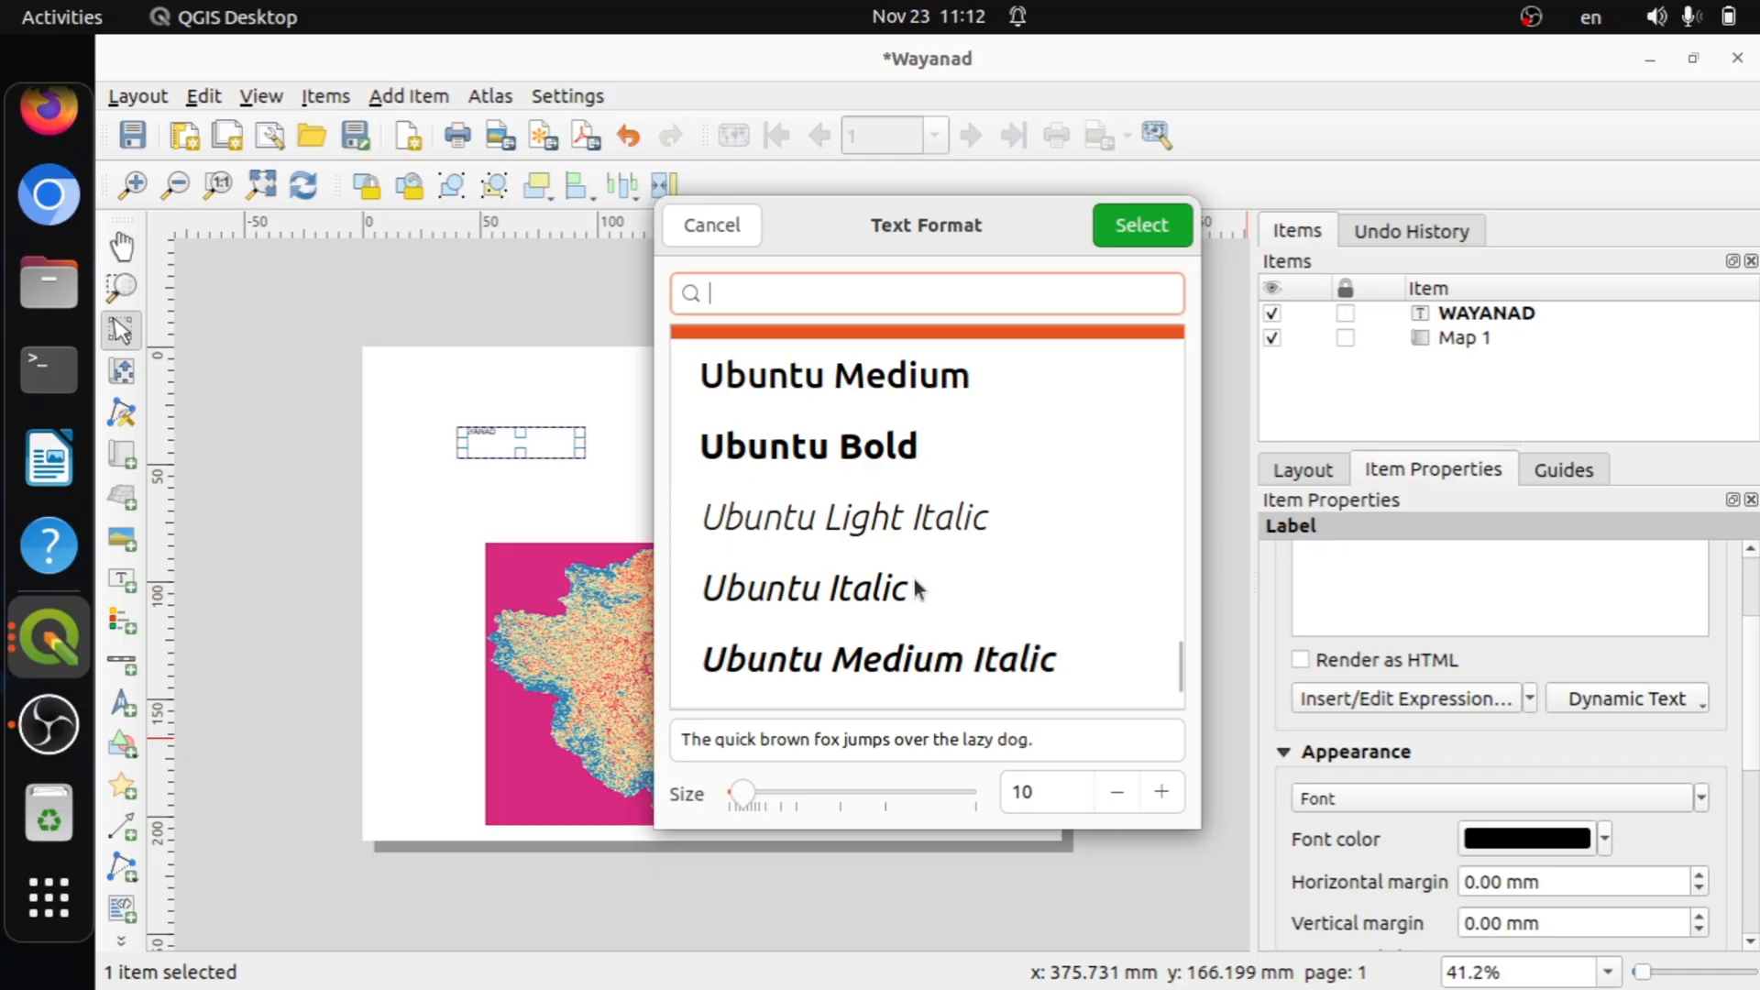
pyautogui.scroll(2, 915, 579)
pyautogui.scroll(1, 915, 579)
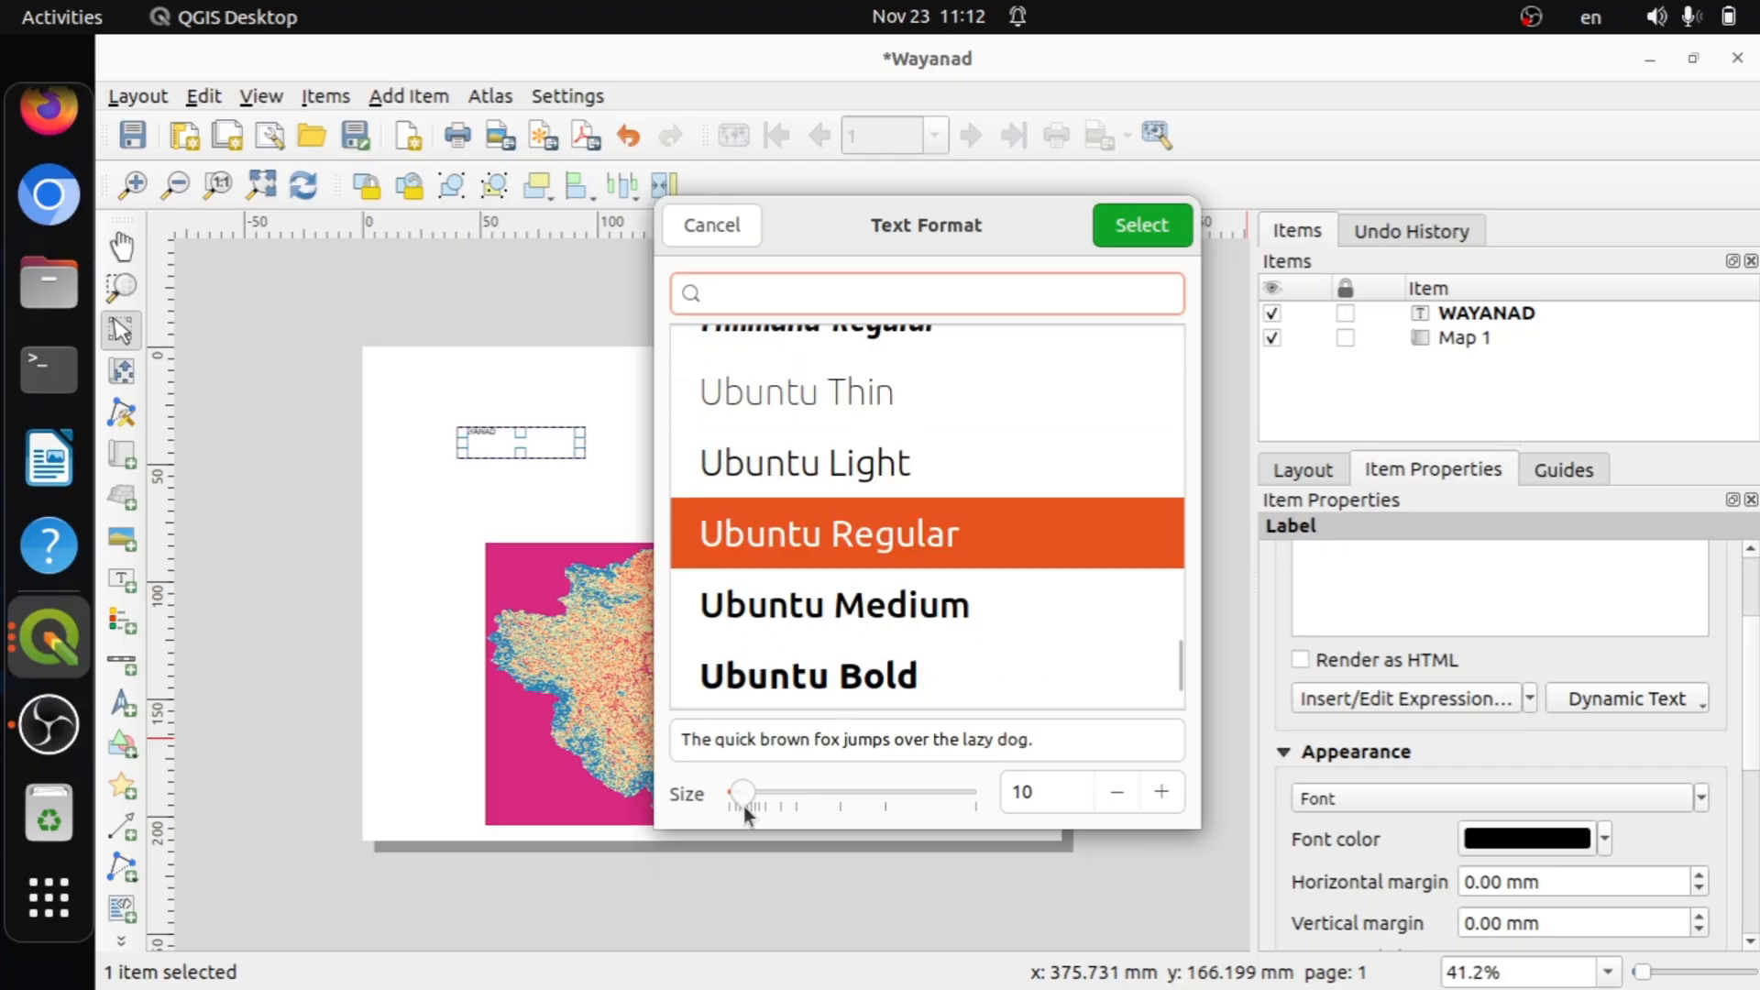
pyautogui.click(828, 673)
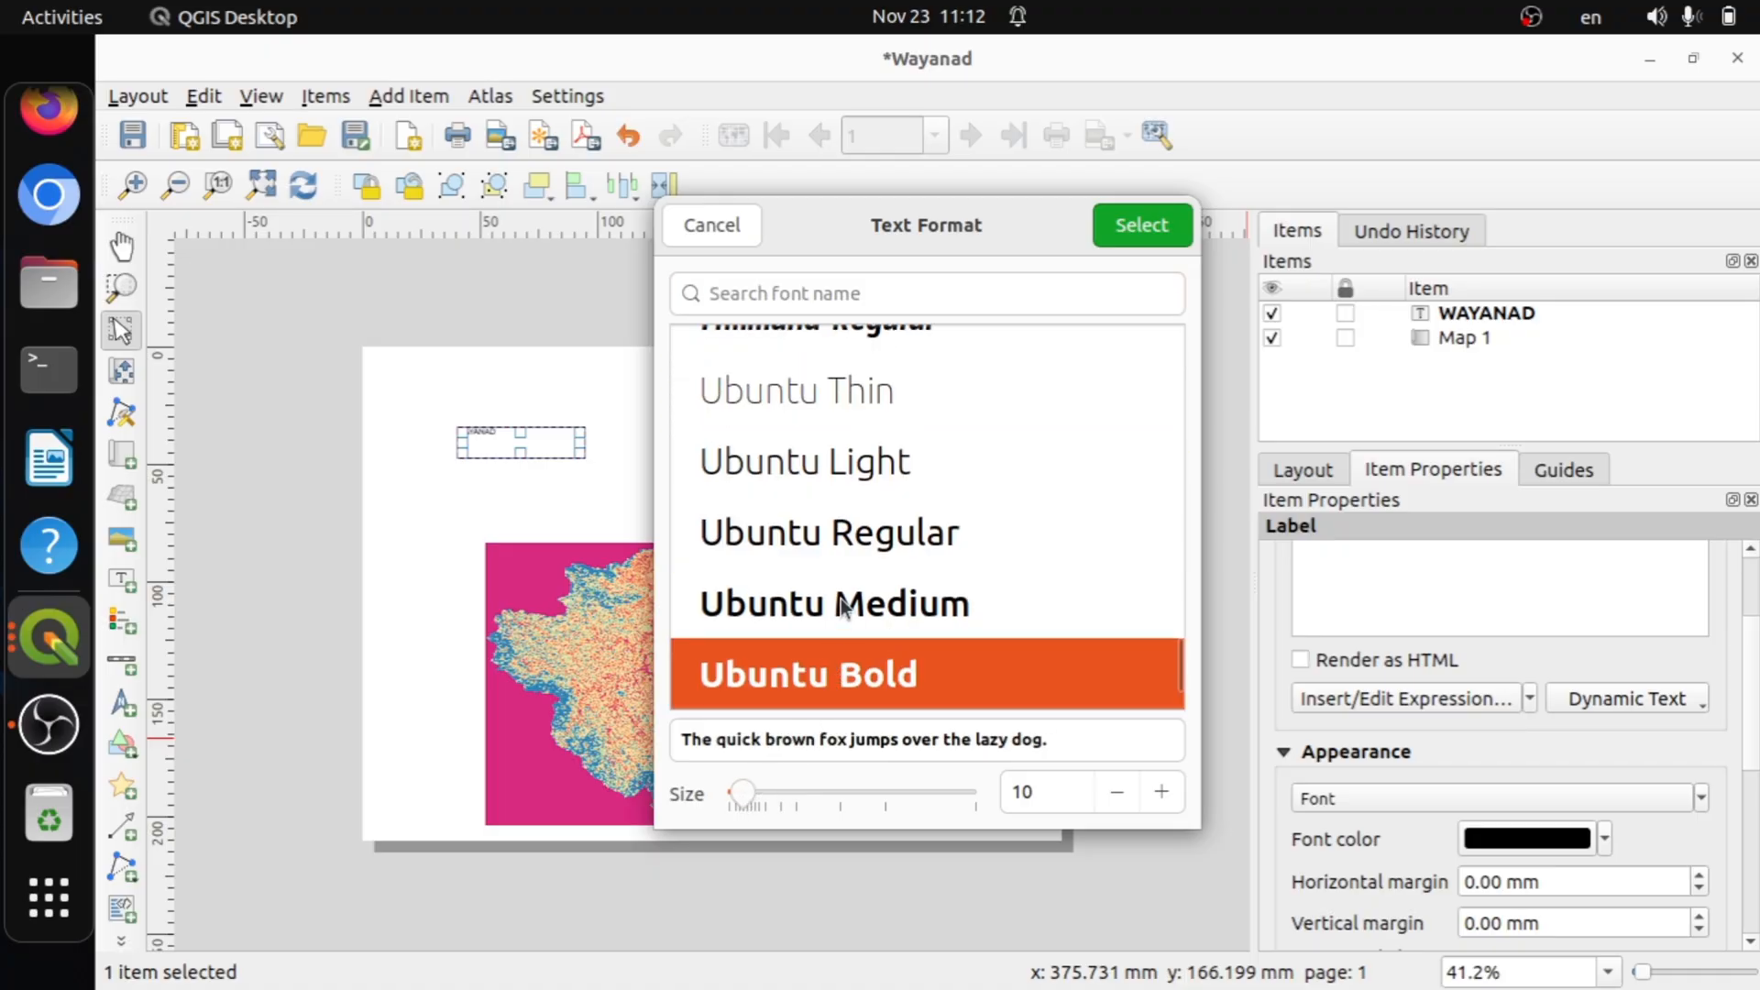
pyautogui.click(843, 608)
pyautogui.click(828, 666)
pyautogui.moveTo(745, 792); pyautogui.dragTo(868, 810)
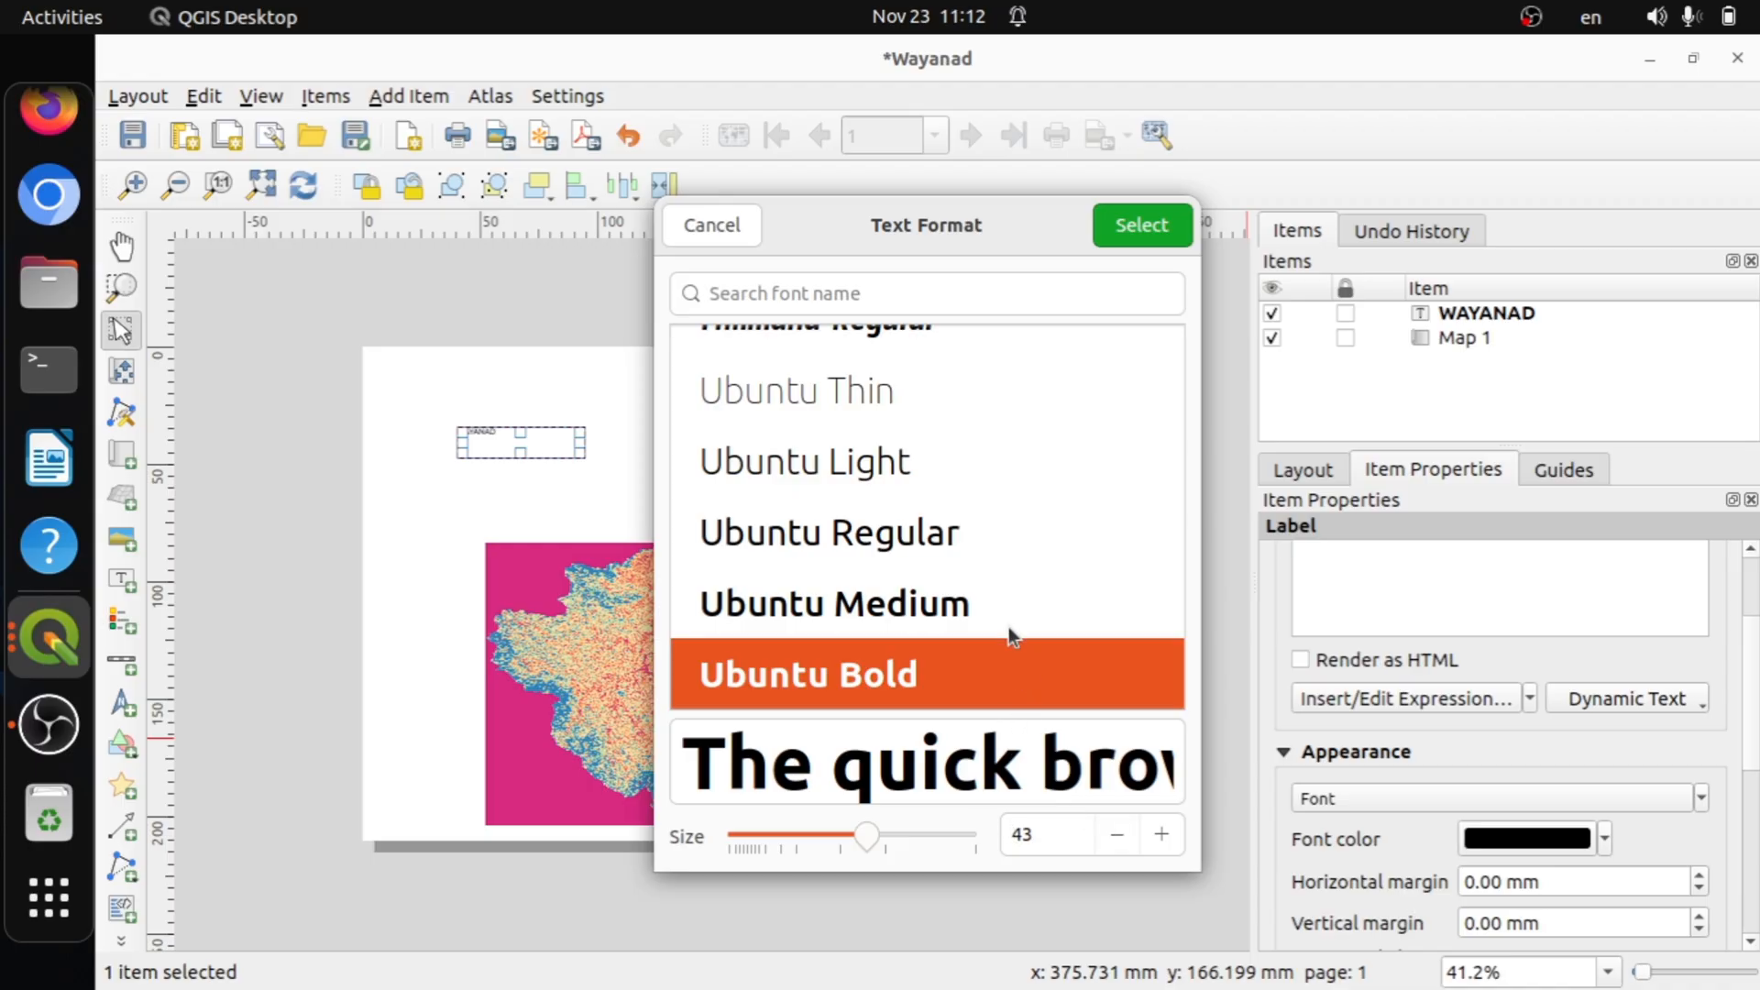
pyautogui.click(1146, 229)
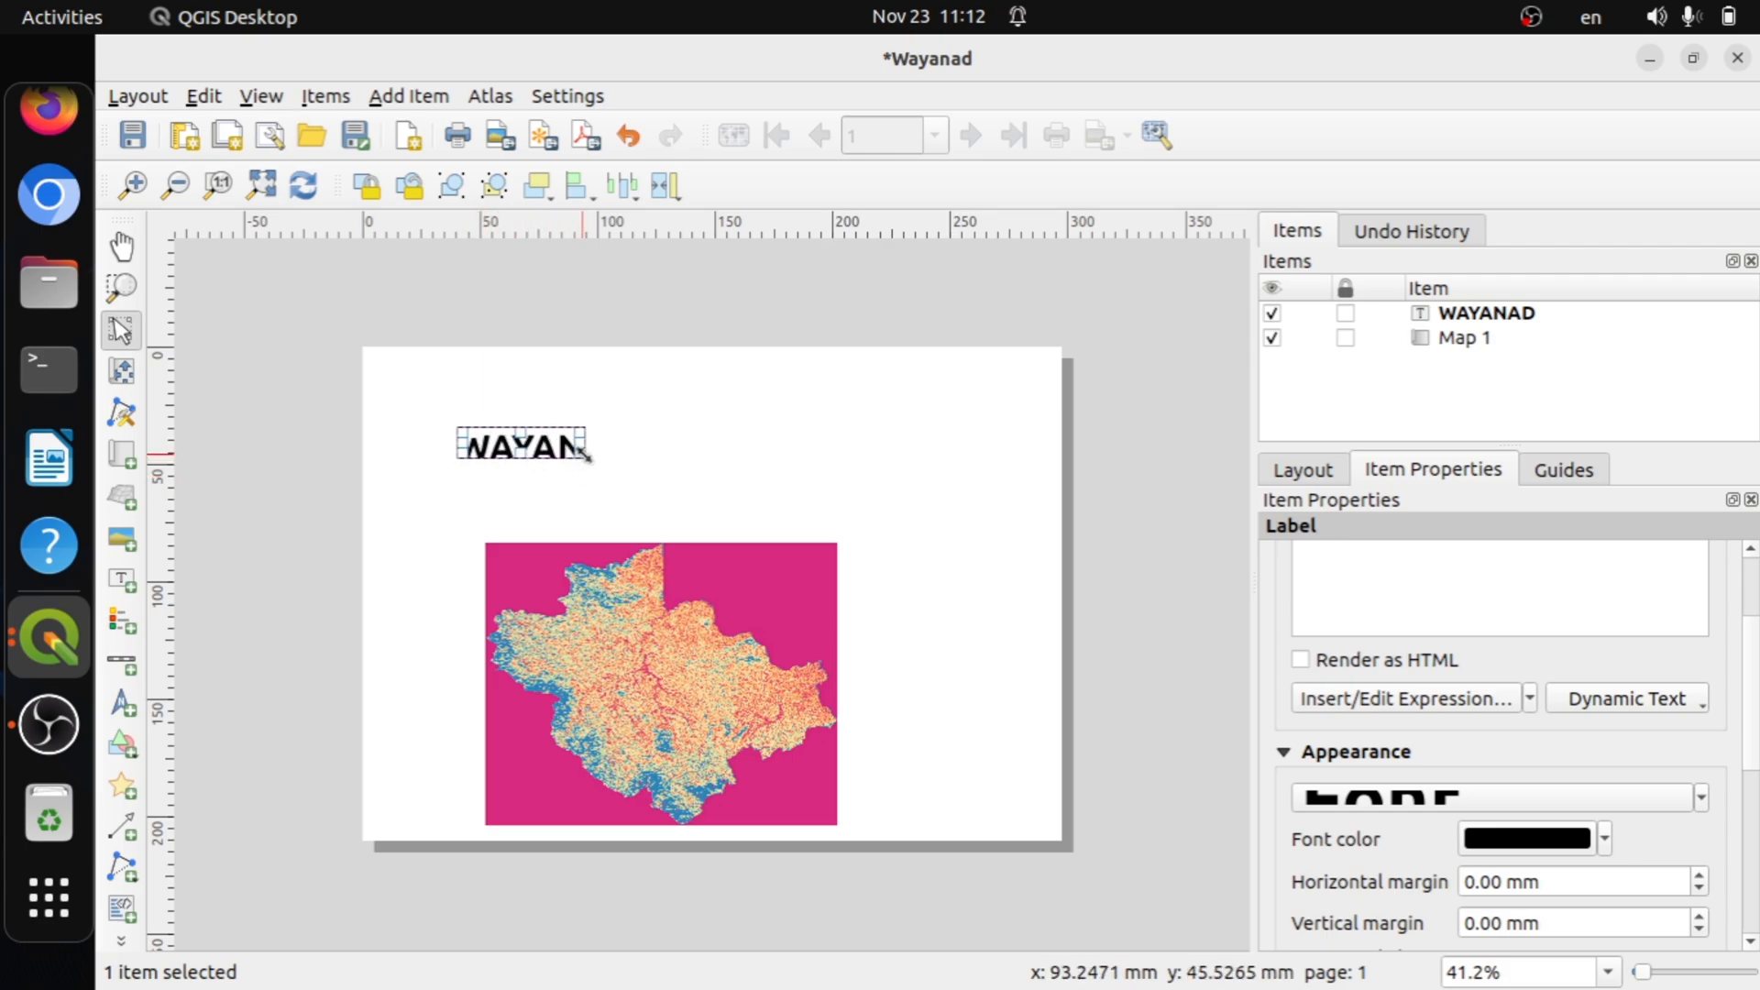
pyautogui.moveTo(587, 454); pyautogui.dragTo(701, 496)
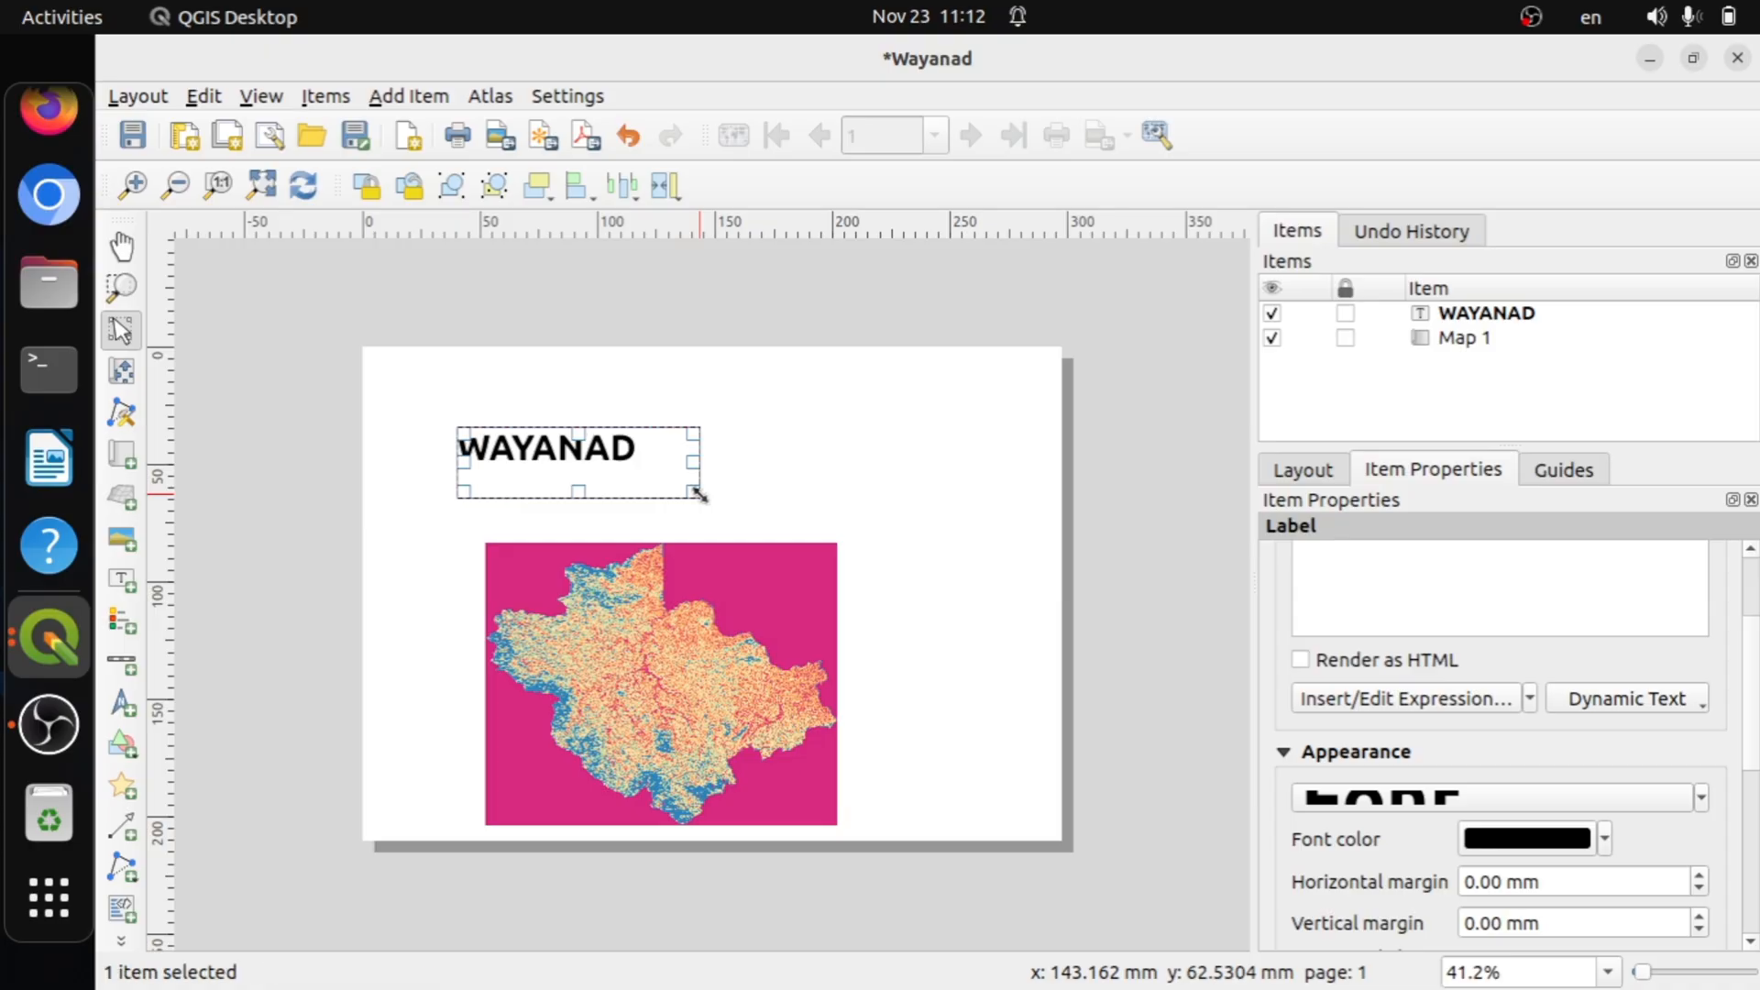
pyautogui.click(710, 491)
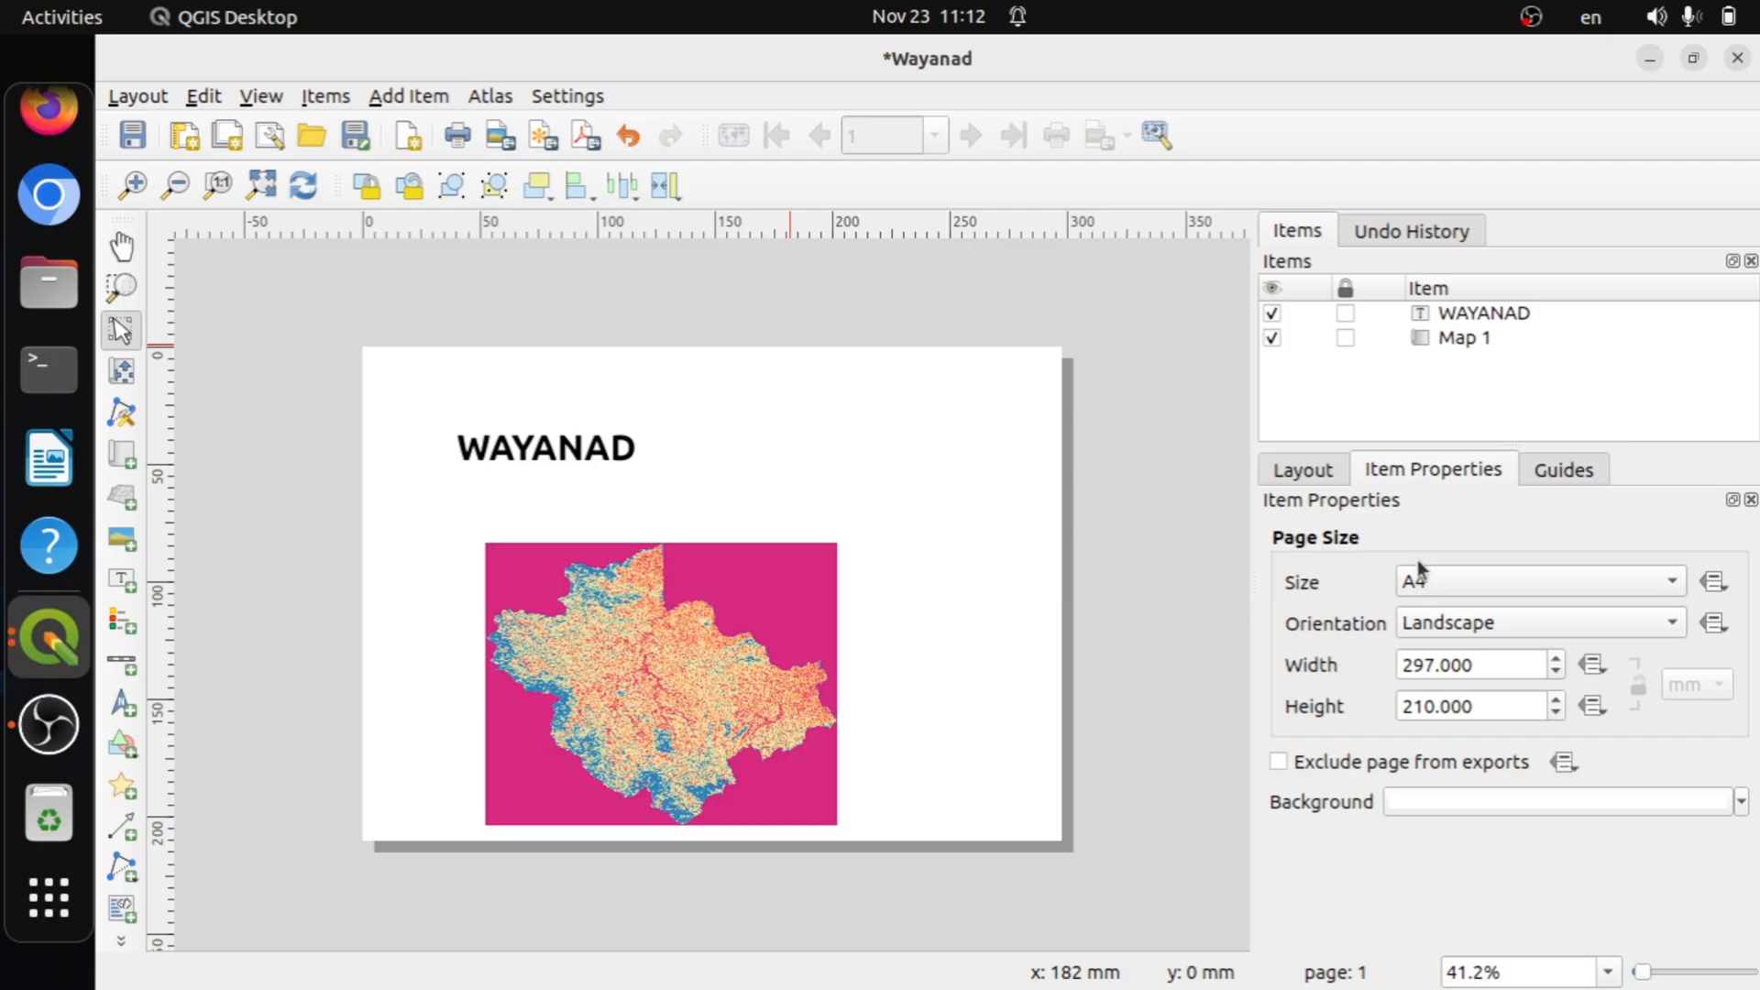
pyautogui.click(1434, 678)
pyautogui.scroll(1, 1450, 466)
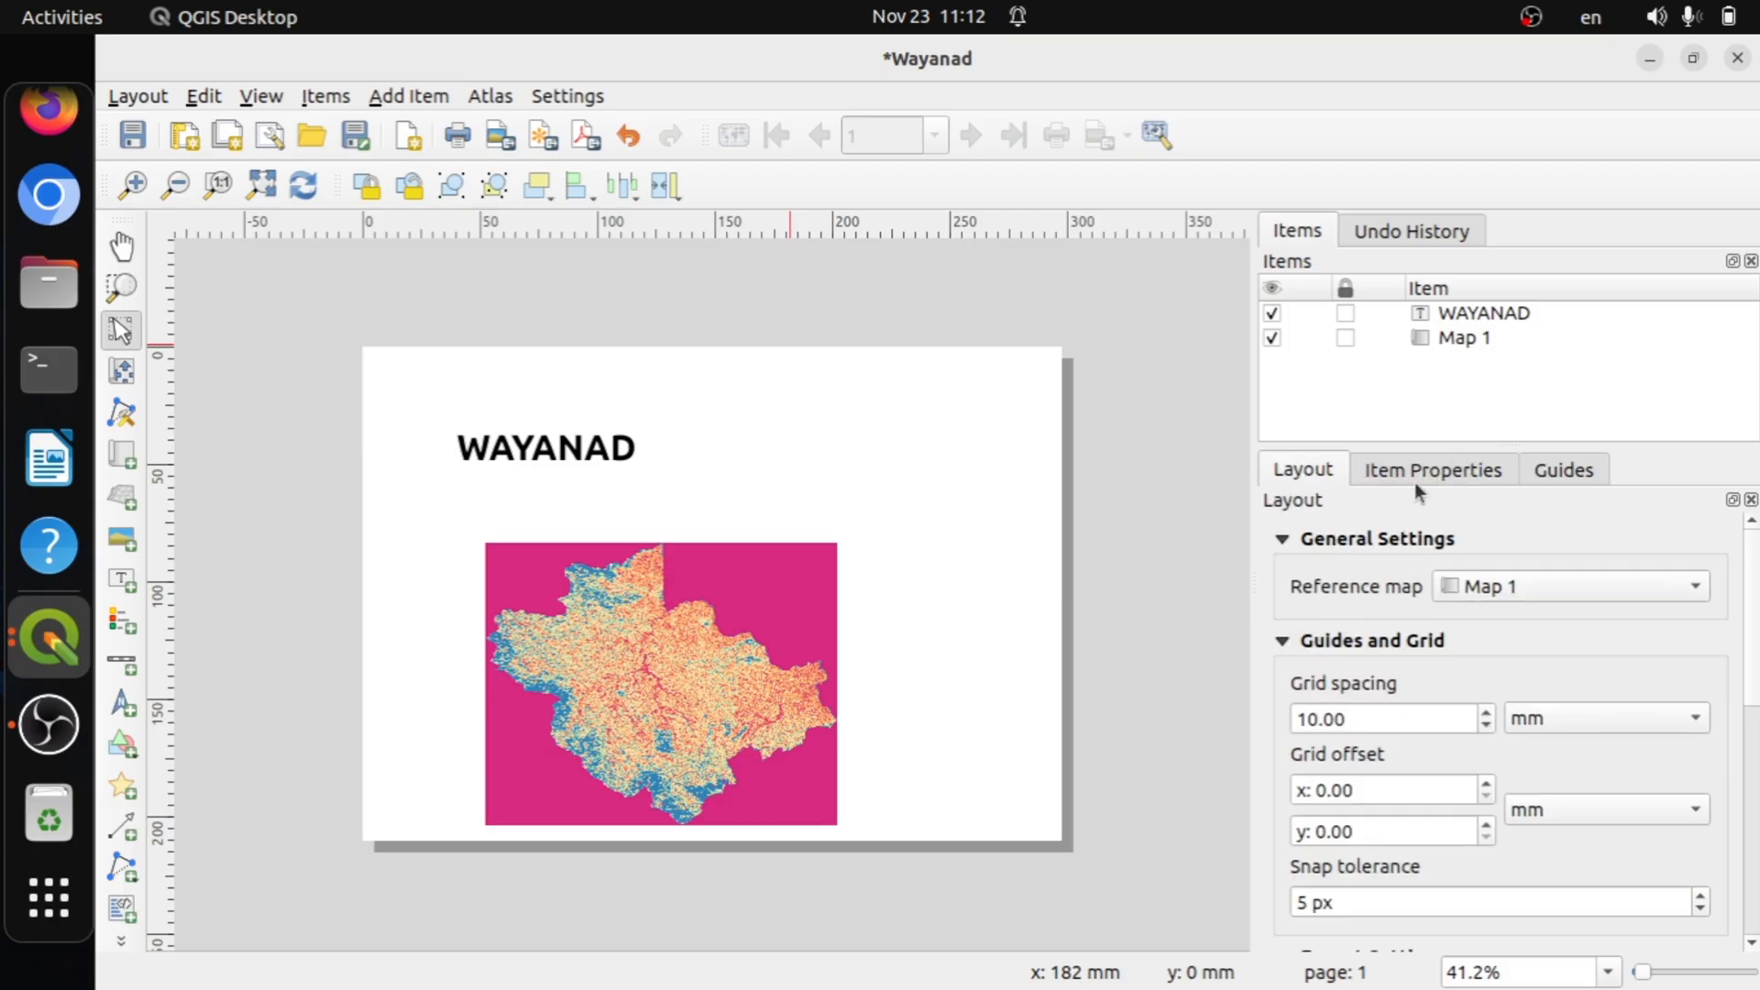
pyautogui.click(1418, 474)
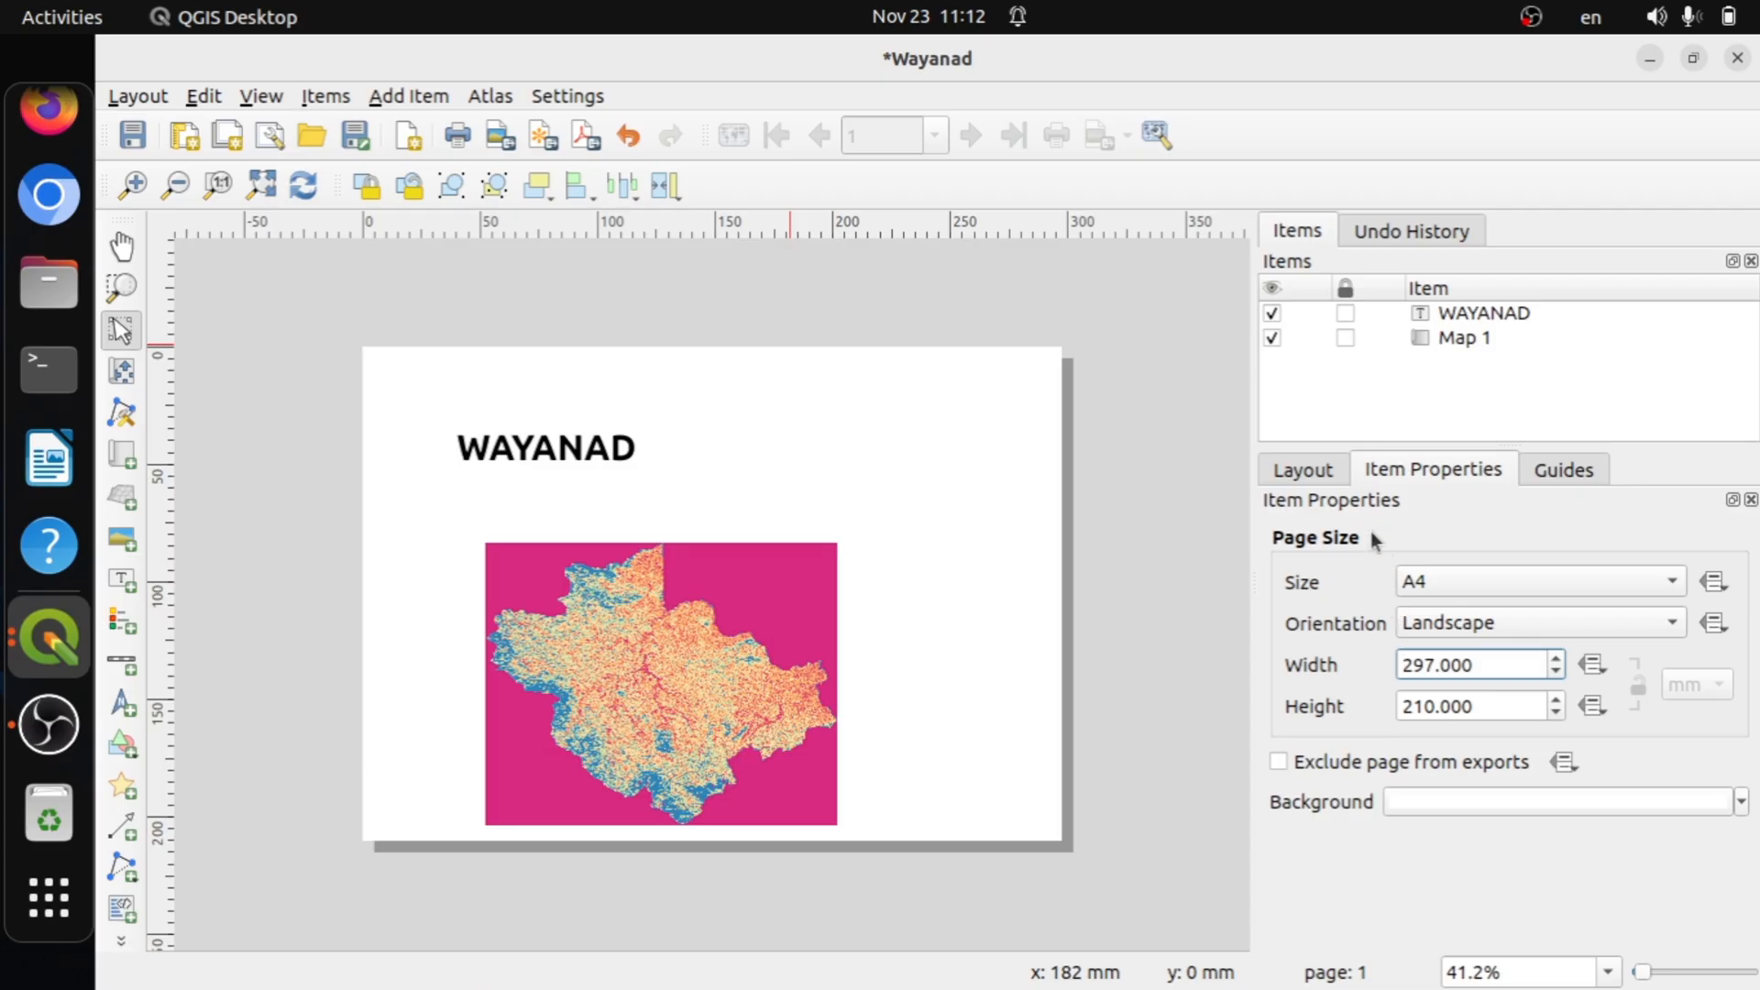
pyautogui.click(1307, 471)
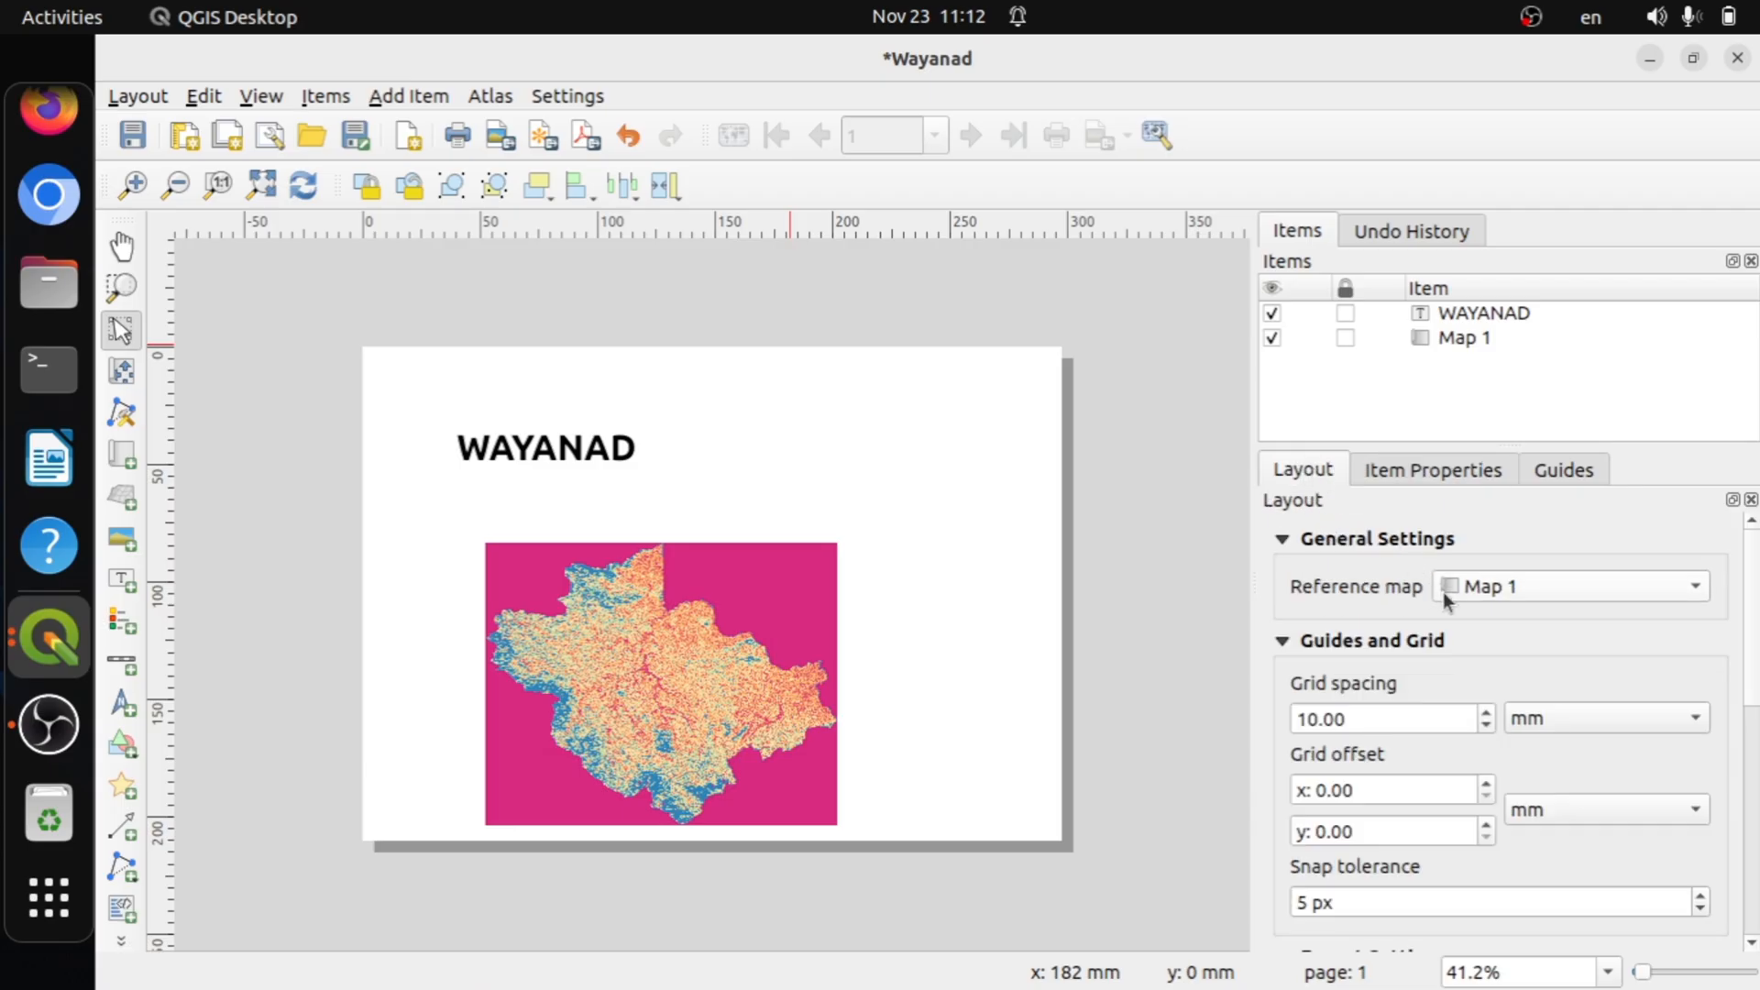
# Align the WAYANAD label's text to Center horizontally and Middle vertically within its box.
pyautogui.click(529, 453)
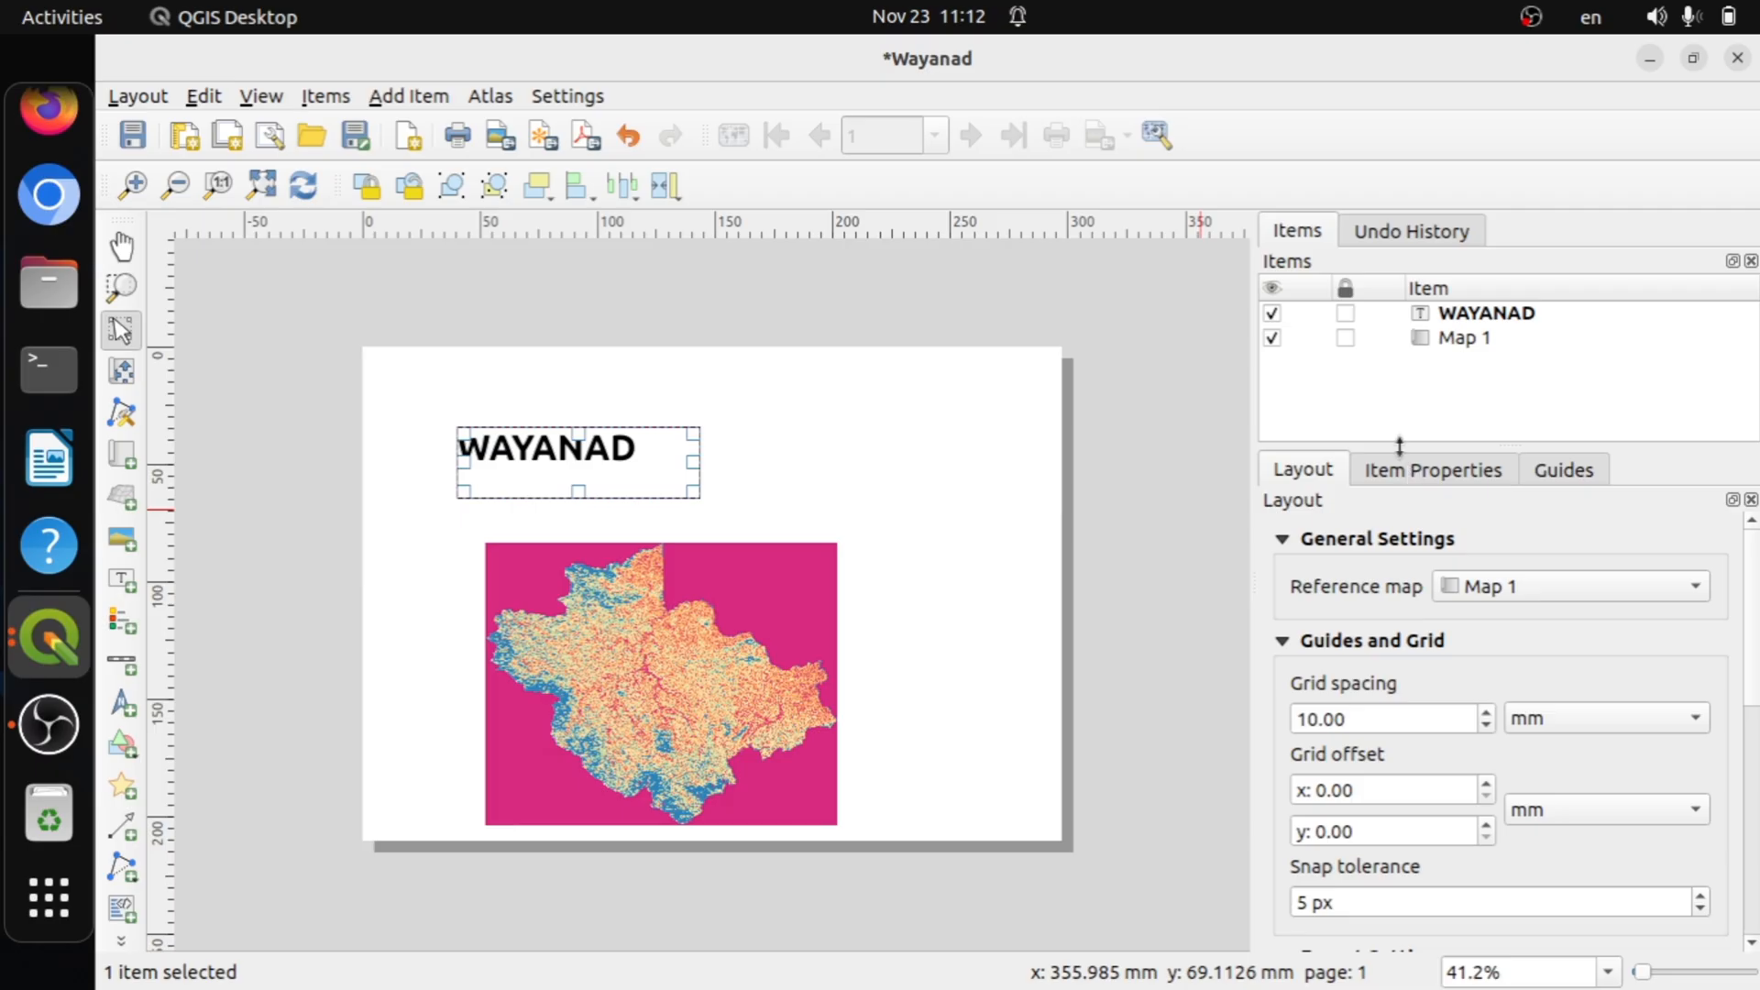
pyautogui.click(1418, 475)
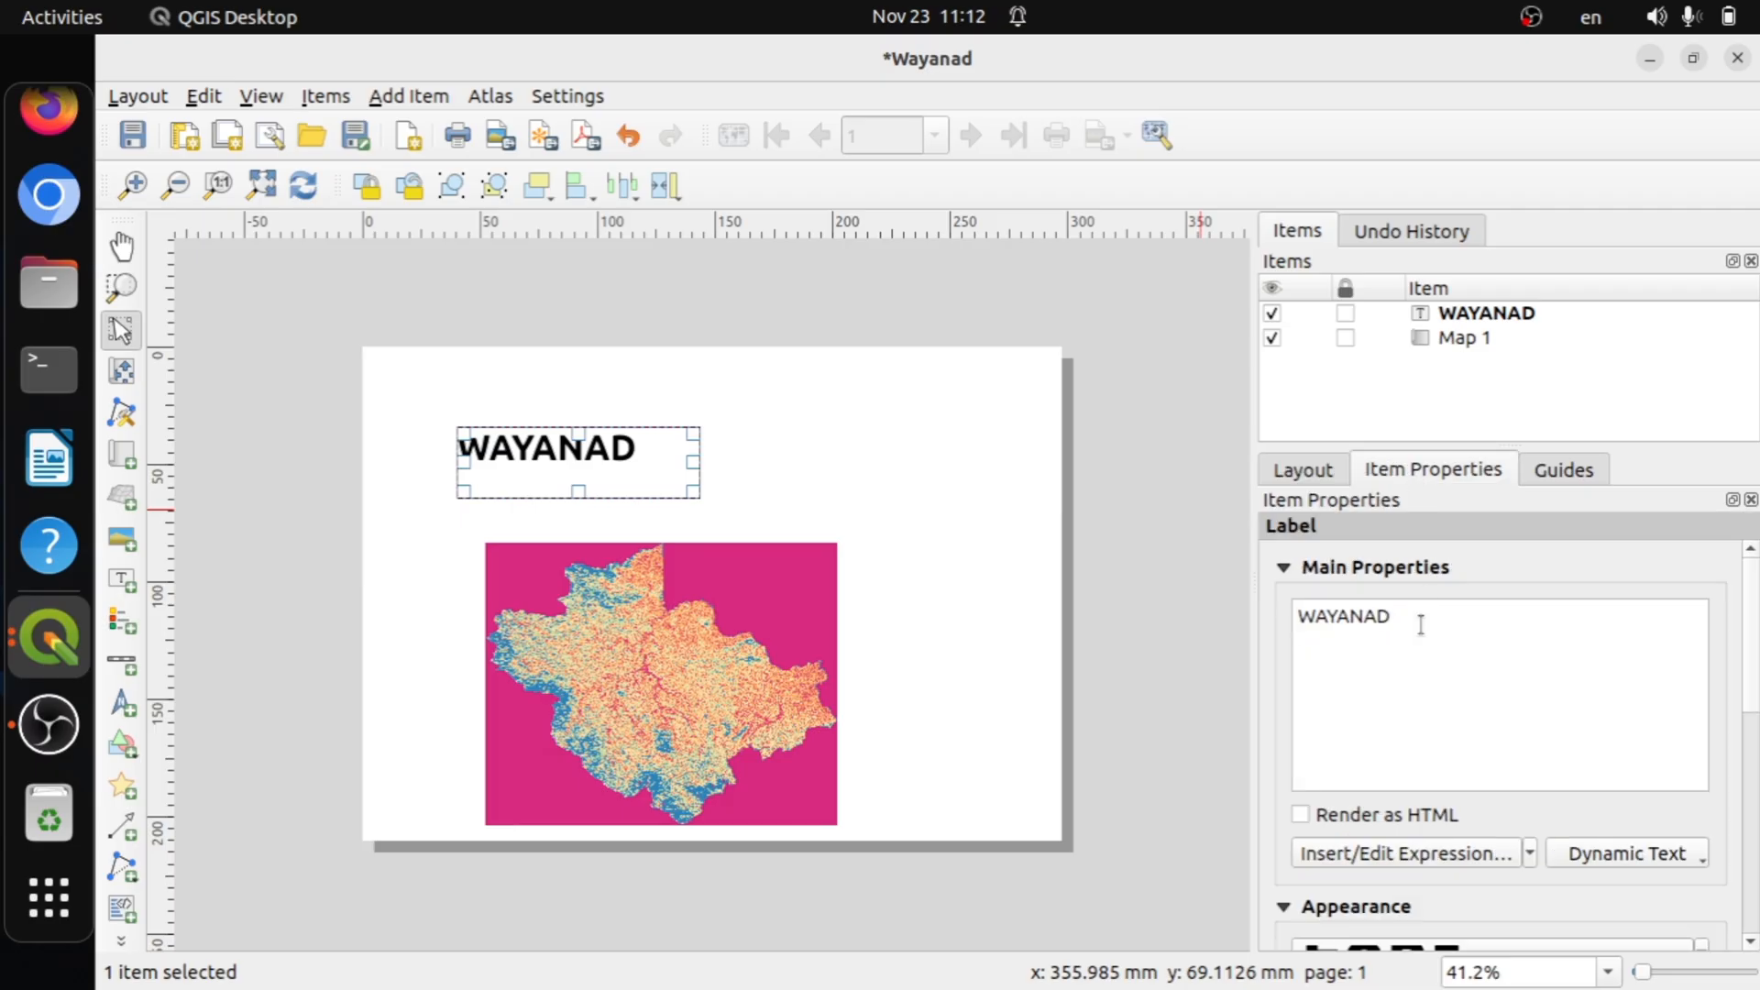
pyautogui.scroll(-3, 1439, 684)
pyautogui.scroll(-2, 1503, 772)
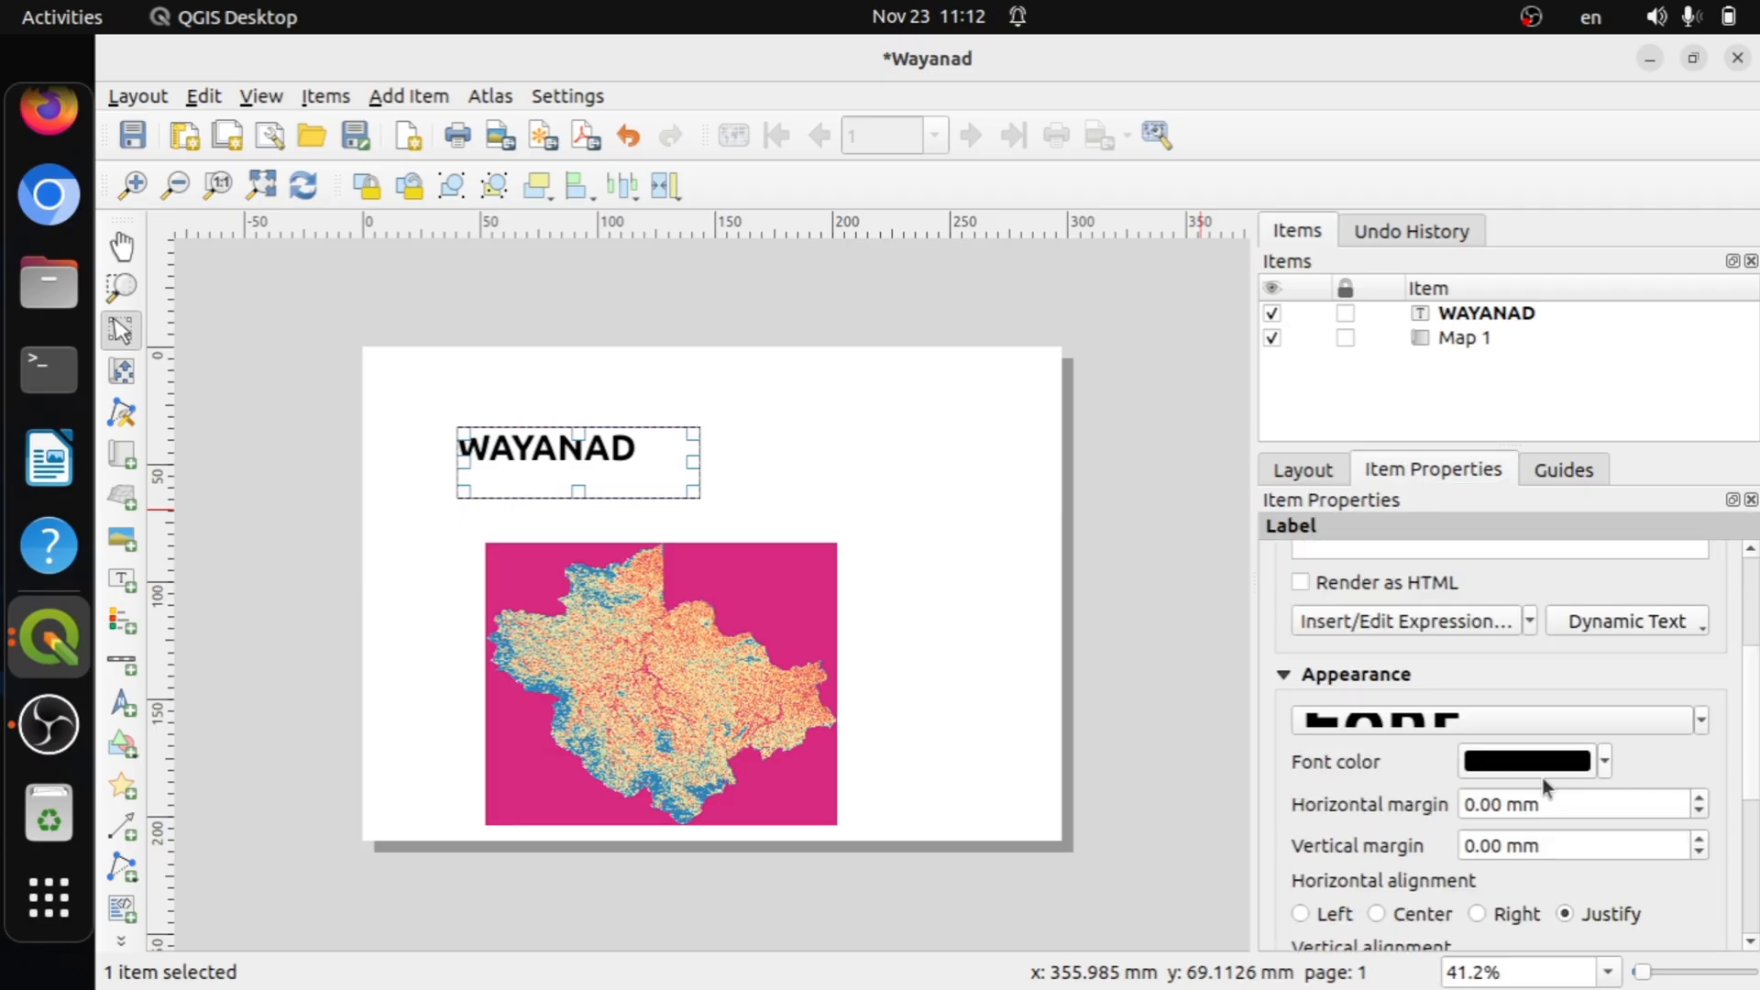
pyautogui.scroll(-4, 1495, 770)
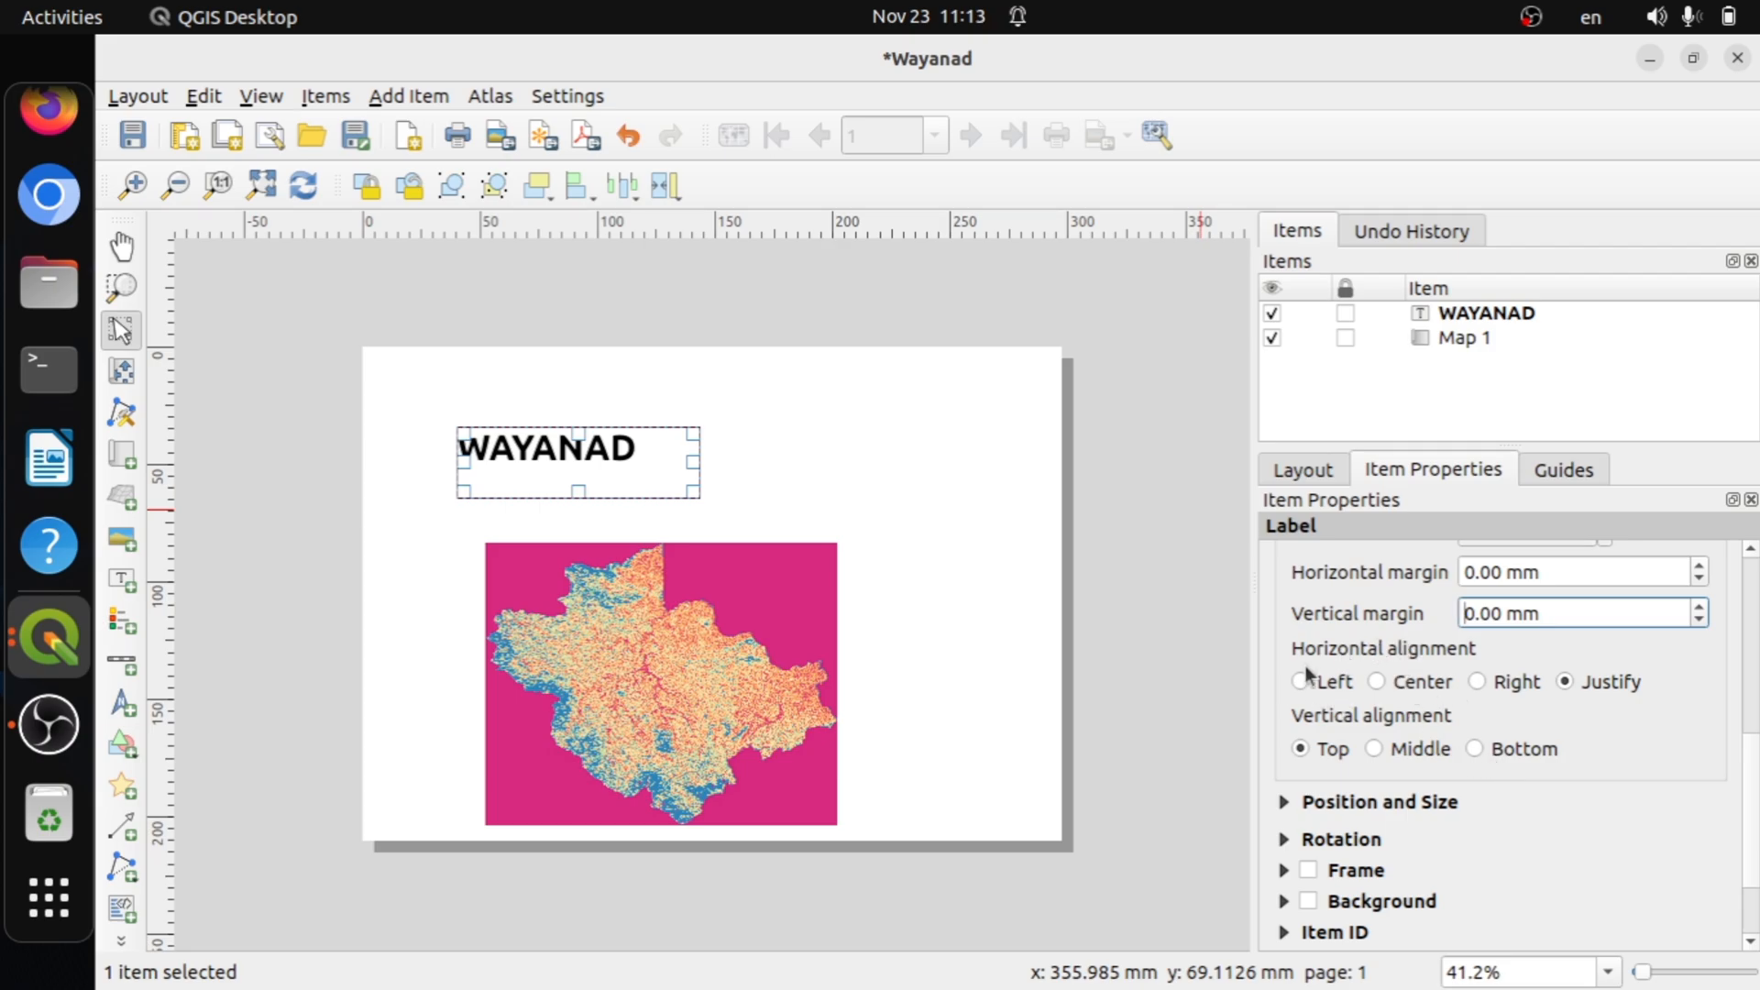
pyautogui.click(1477, 683)
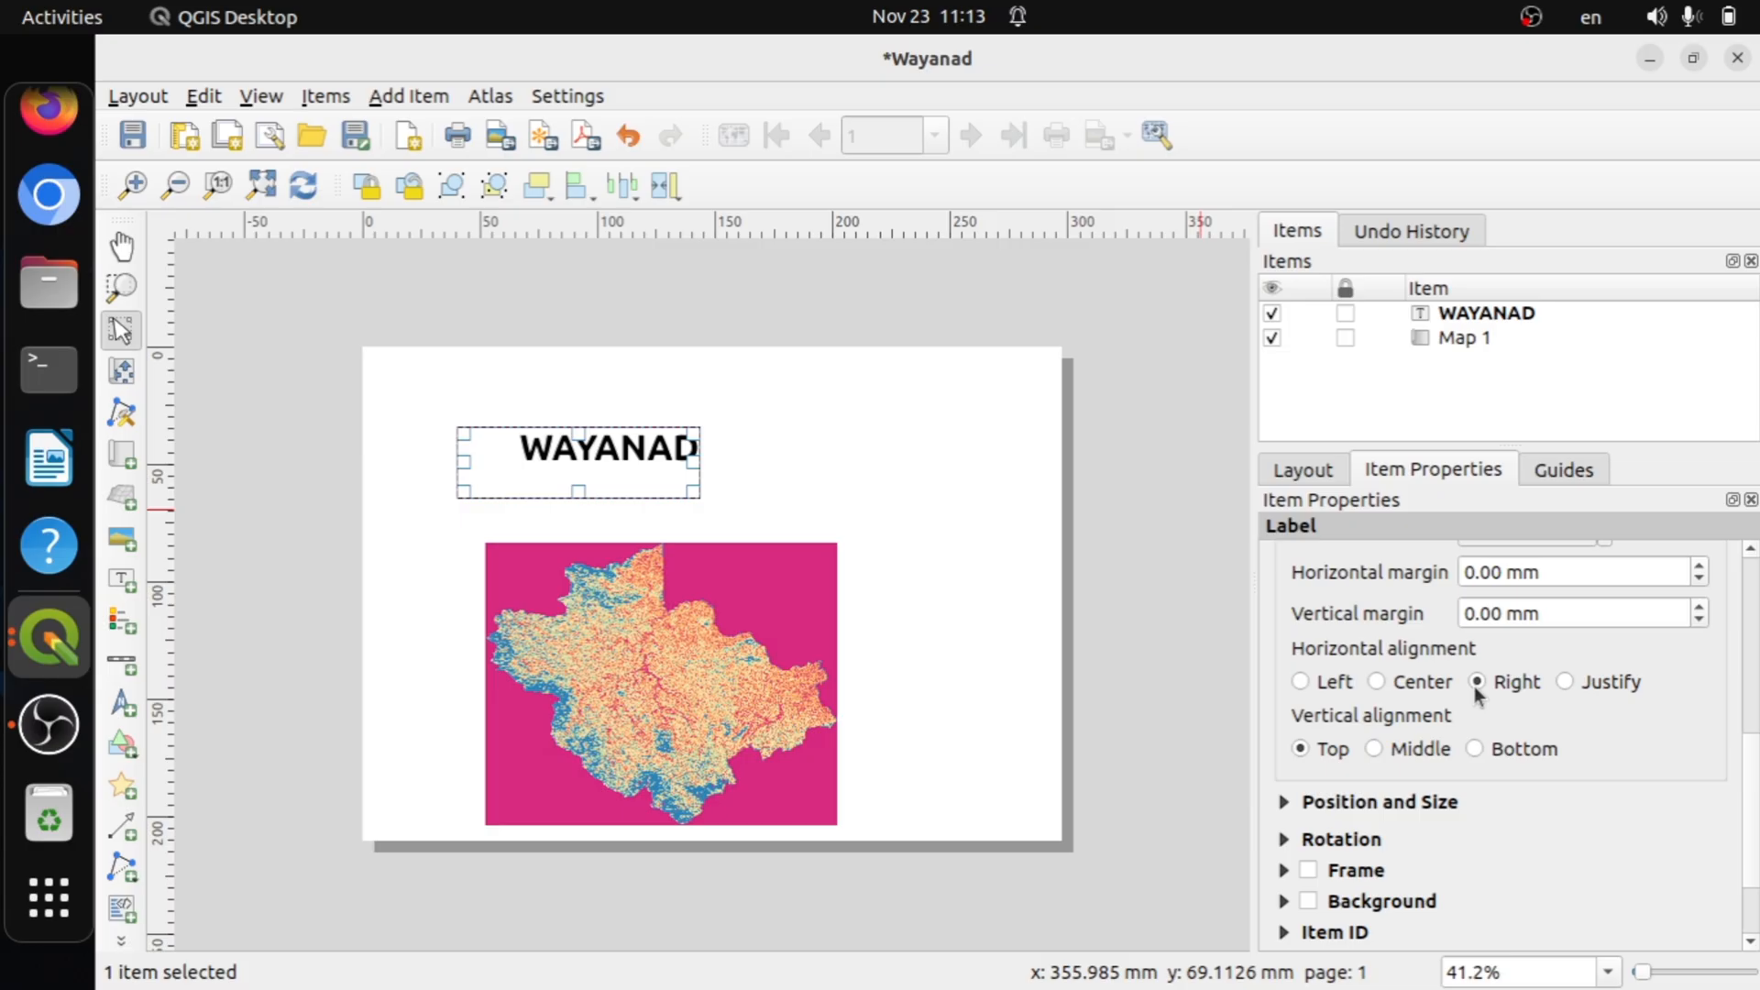
pyautogui.click(1424, 684)
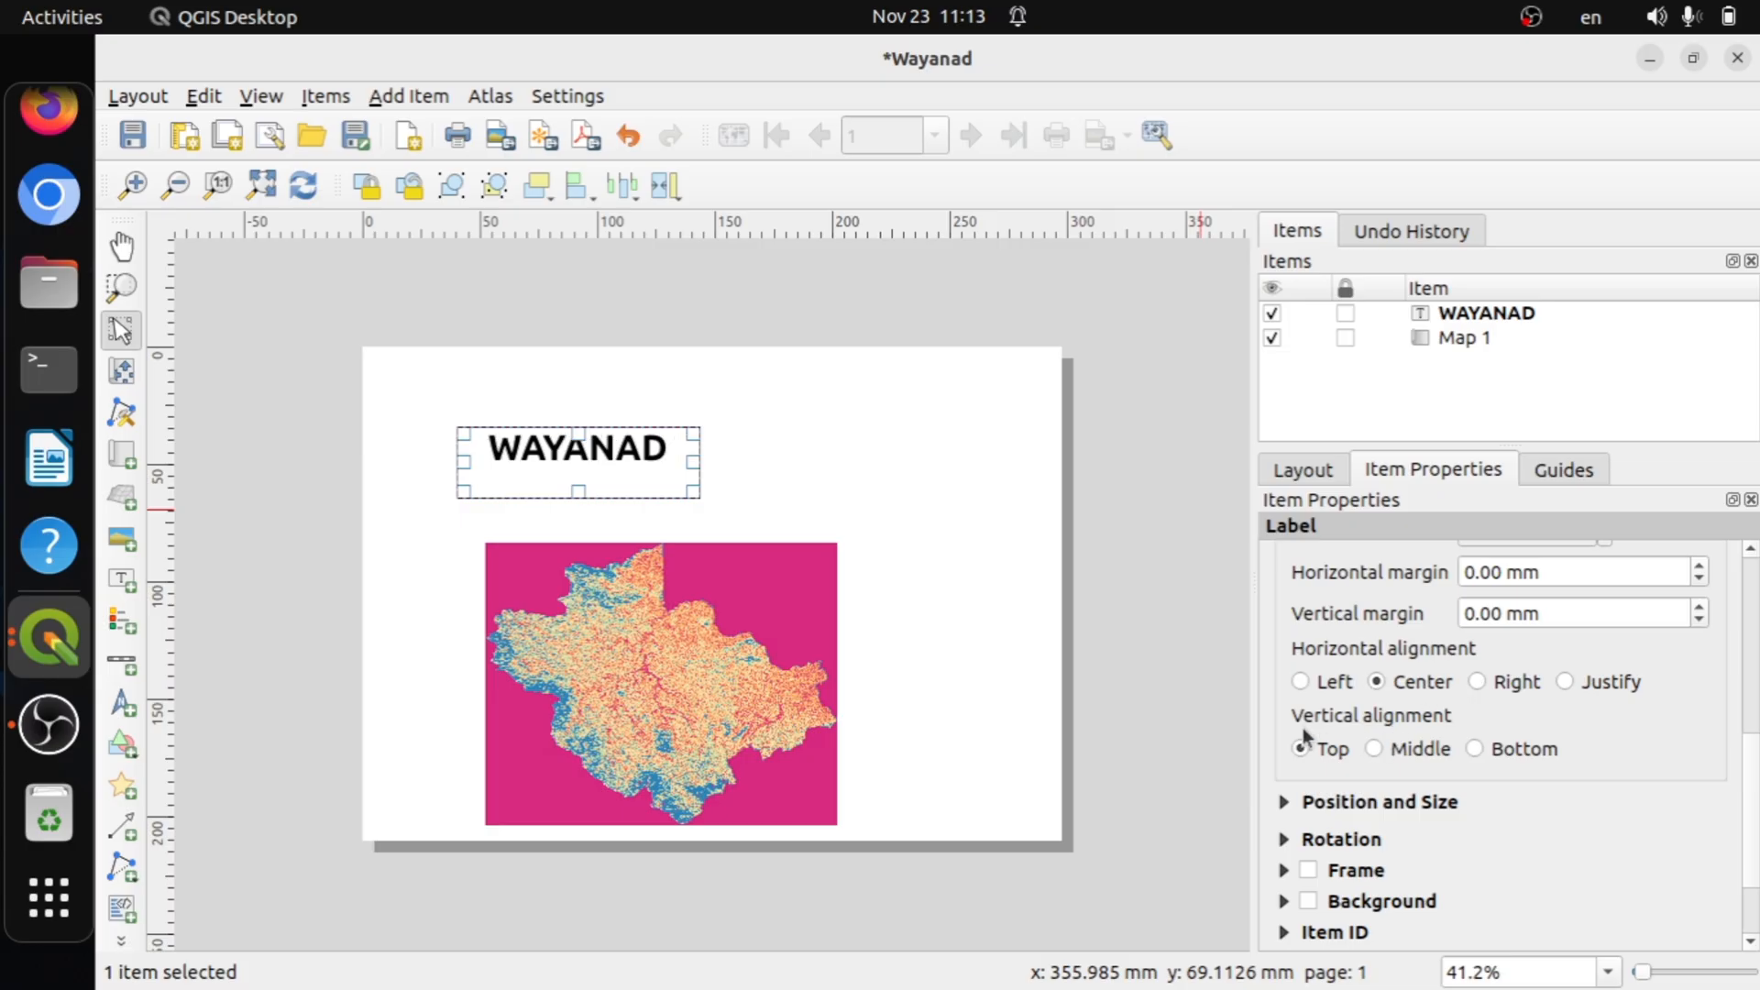
pyautogui.click(1403, 746)
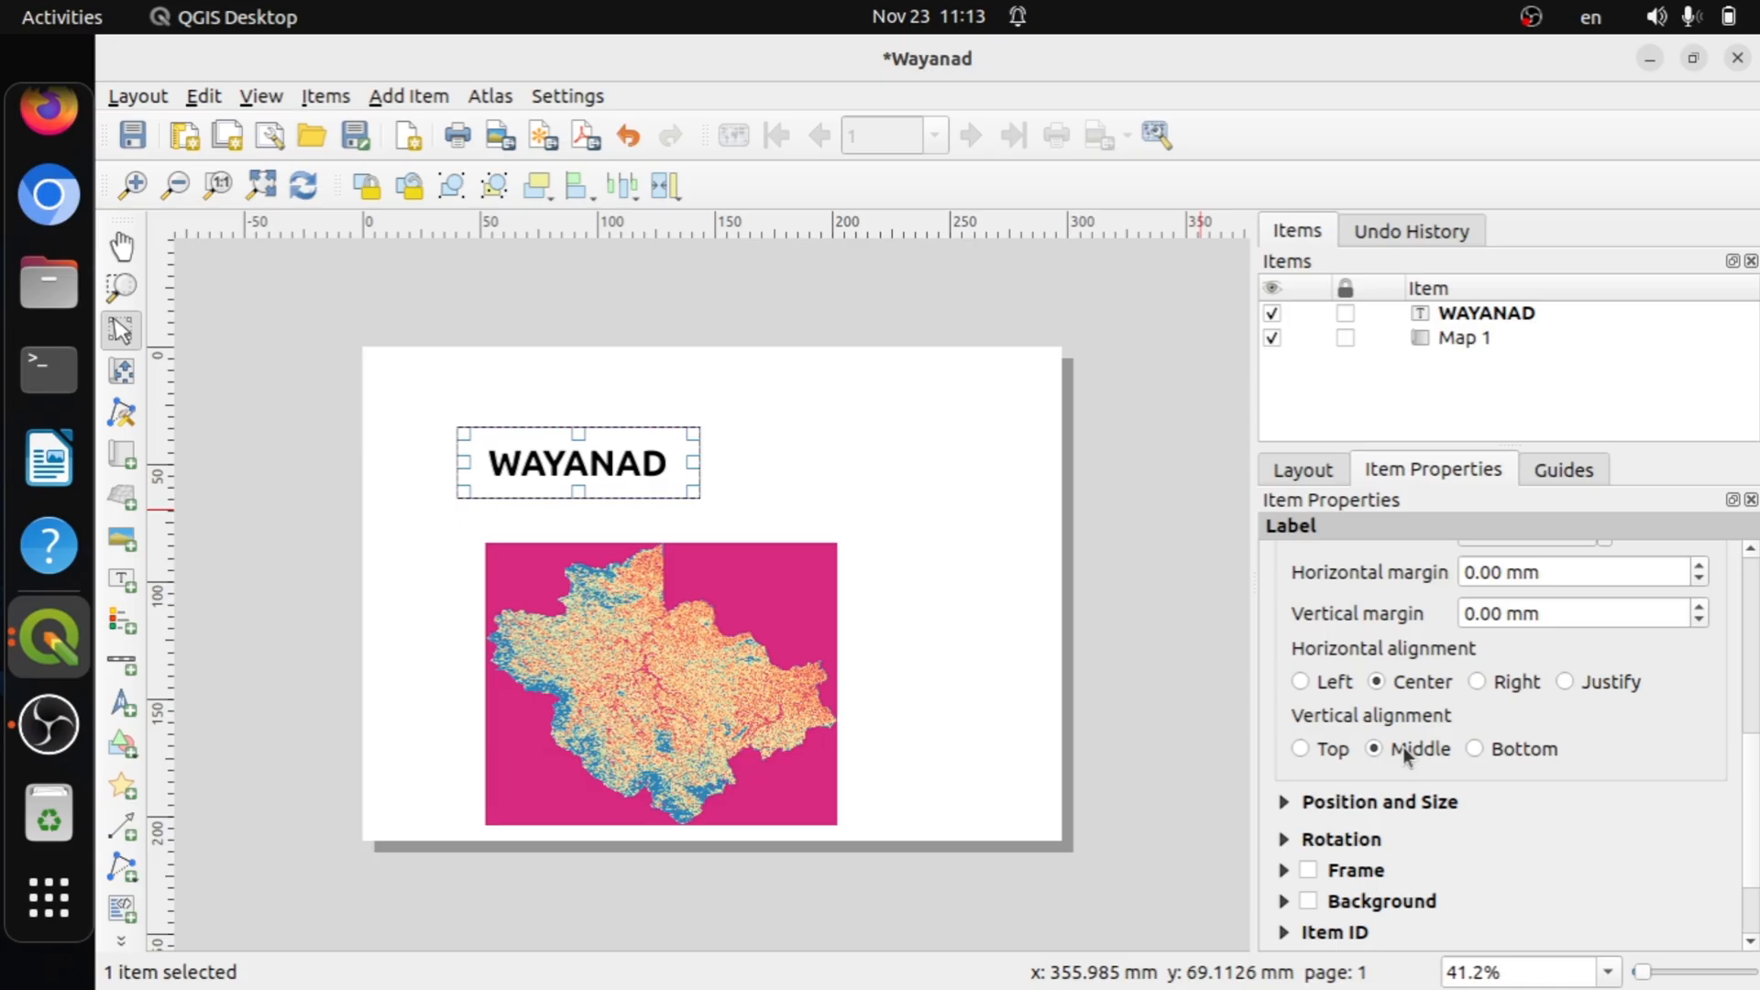
# Try Bottom vertical alignment on the WAYANAD label and set it back to Middle.
pyautogui.click(1527, 752)
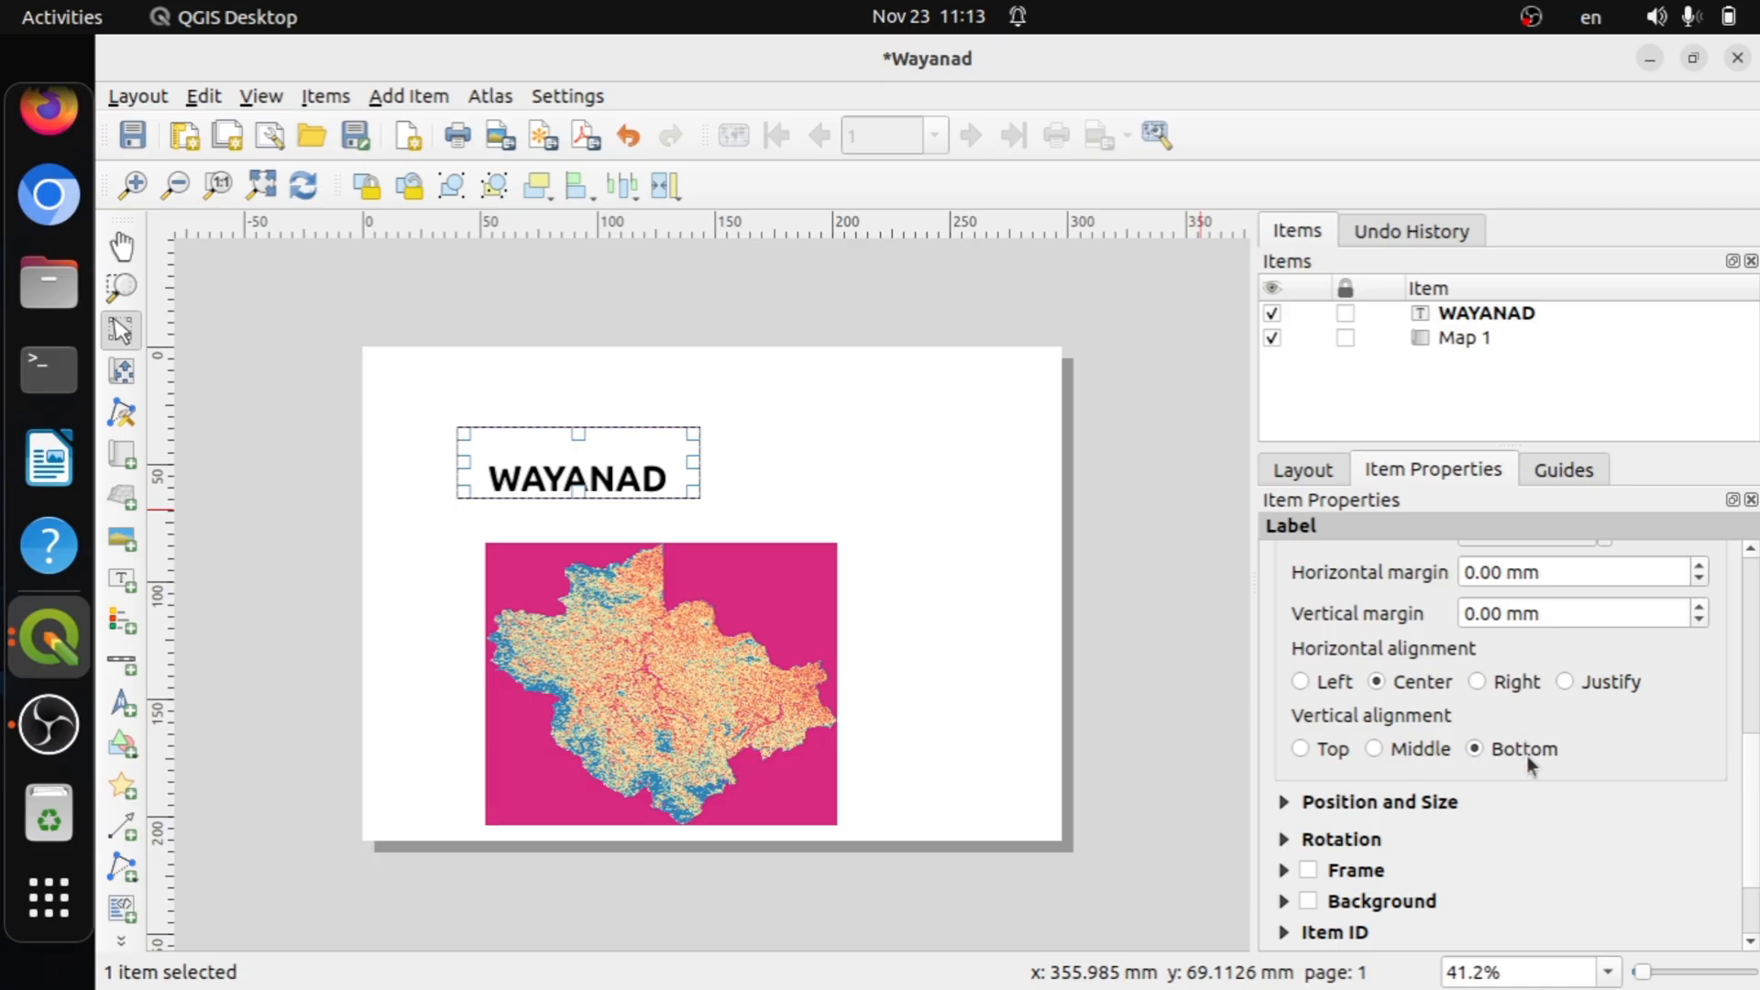
pyautogui.click(1444, 761)
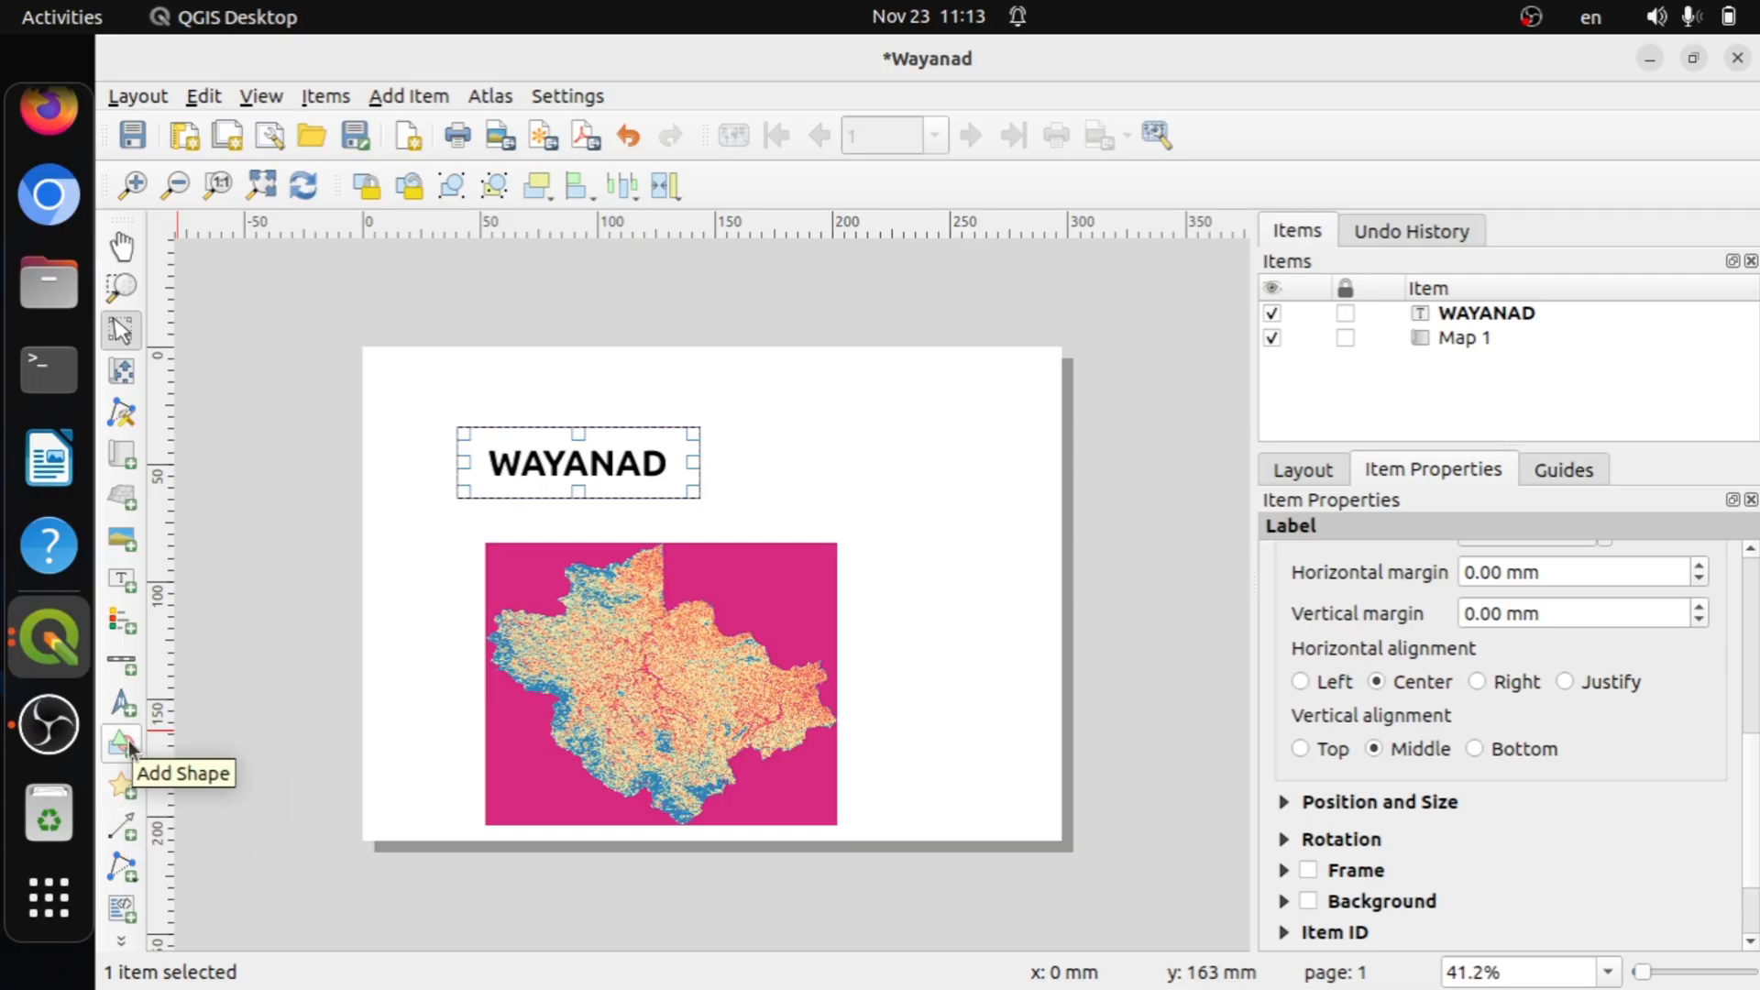
# Add a legend in the blank space left of the map and position it against the page's left edge, clear of the map.
pyautogui.click(121, 622)
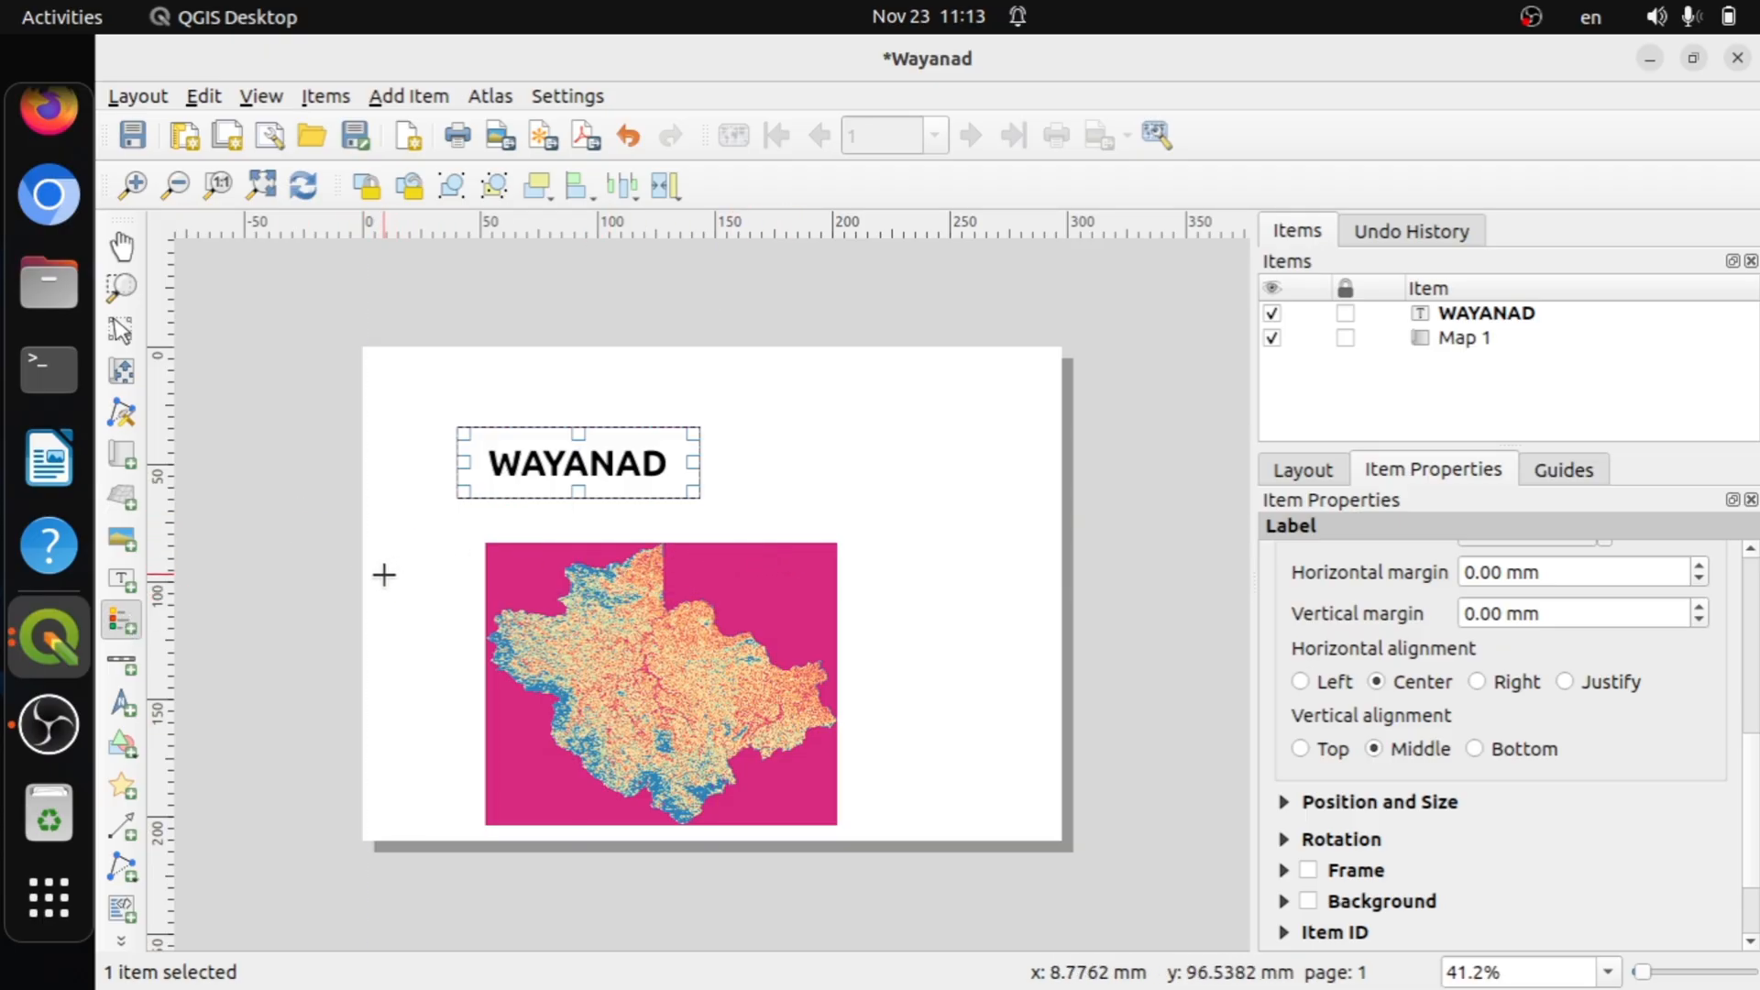
pyautogui.moveTo(384, 574); pyautogui.dragTo(448, 708)
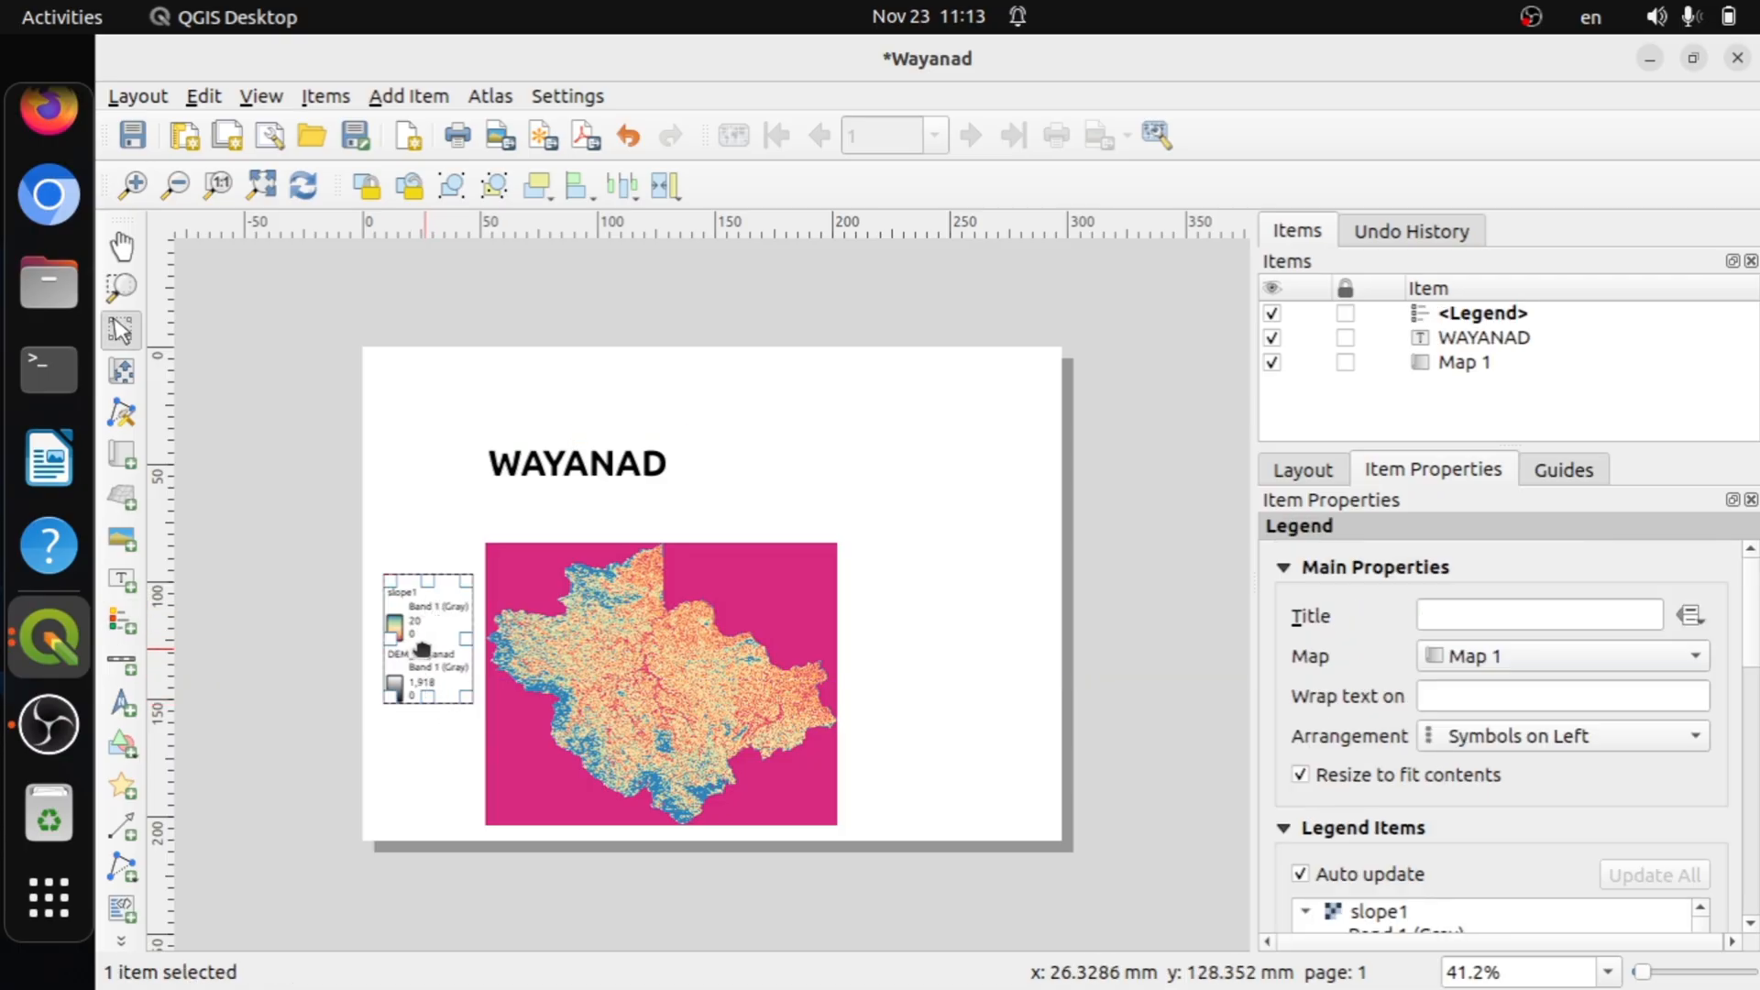
pyautogui.moveTo(420, 646); pyautogui.dragTo(460, 708)
pyautogui.moveTo(418, 642); pyautogui.dragTo(416, 612)
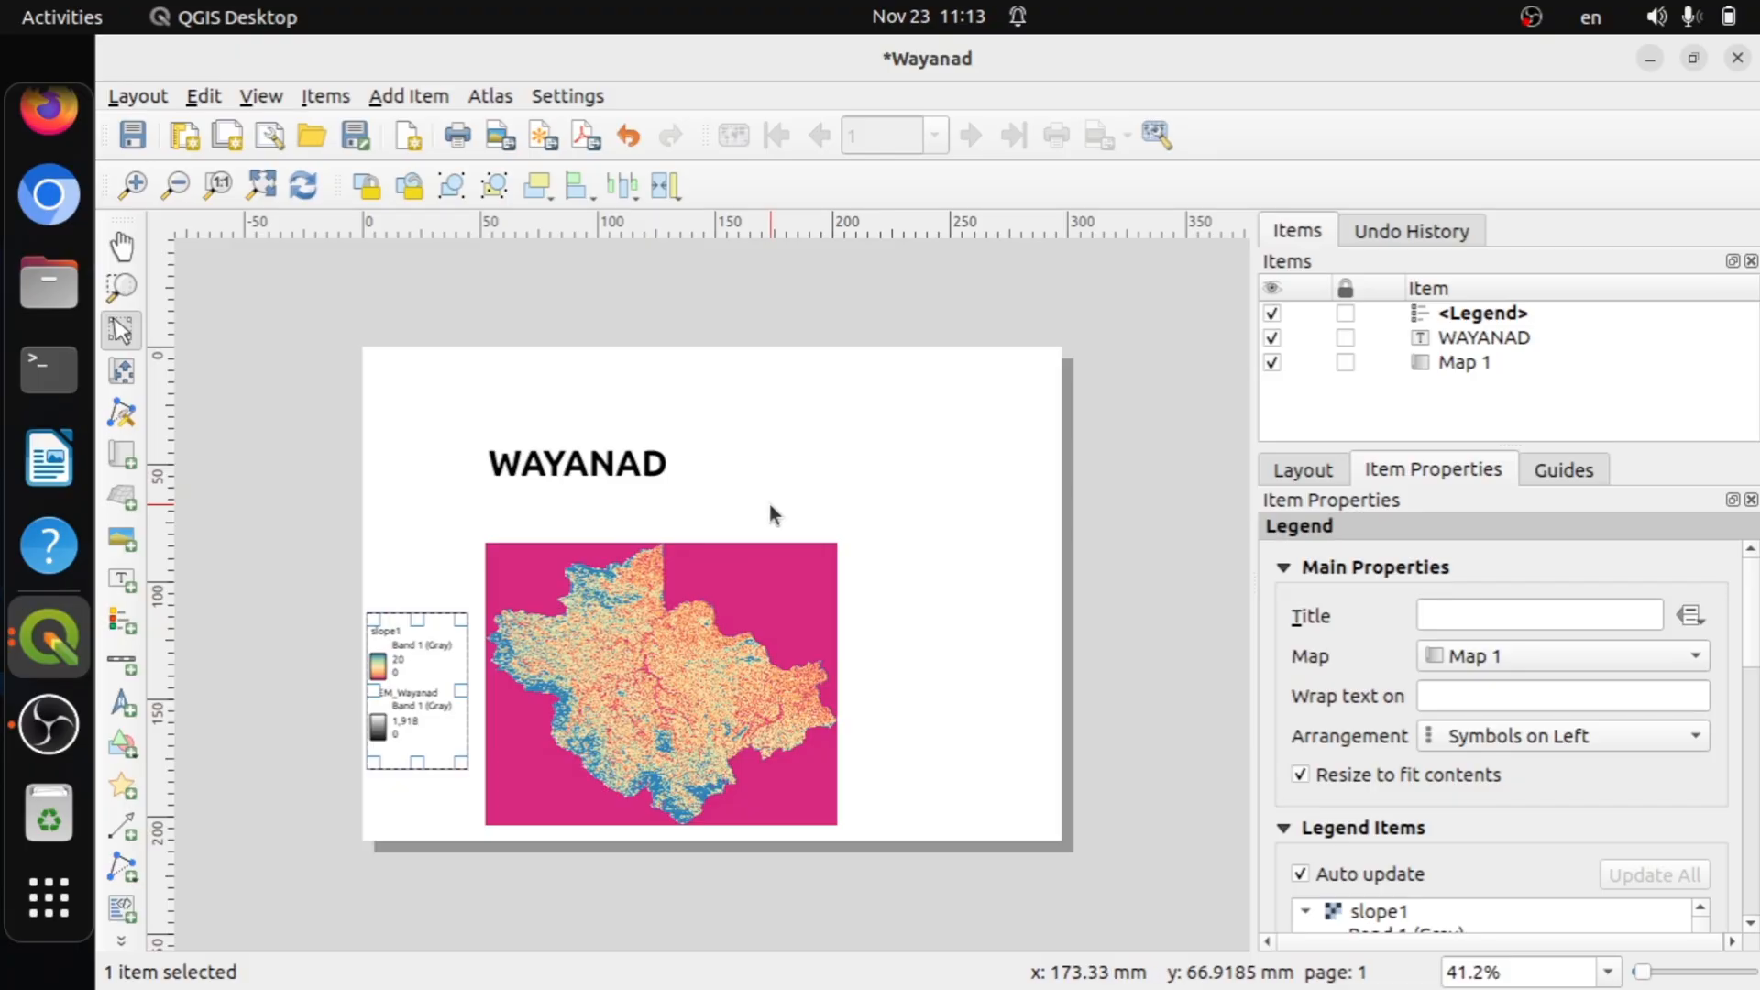
# Save the project as Wayanad_Slope in the Desktop folder.
pyautogui.click(147, 96)
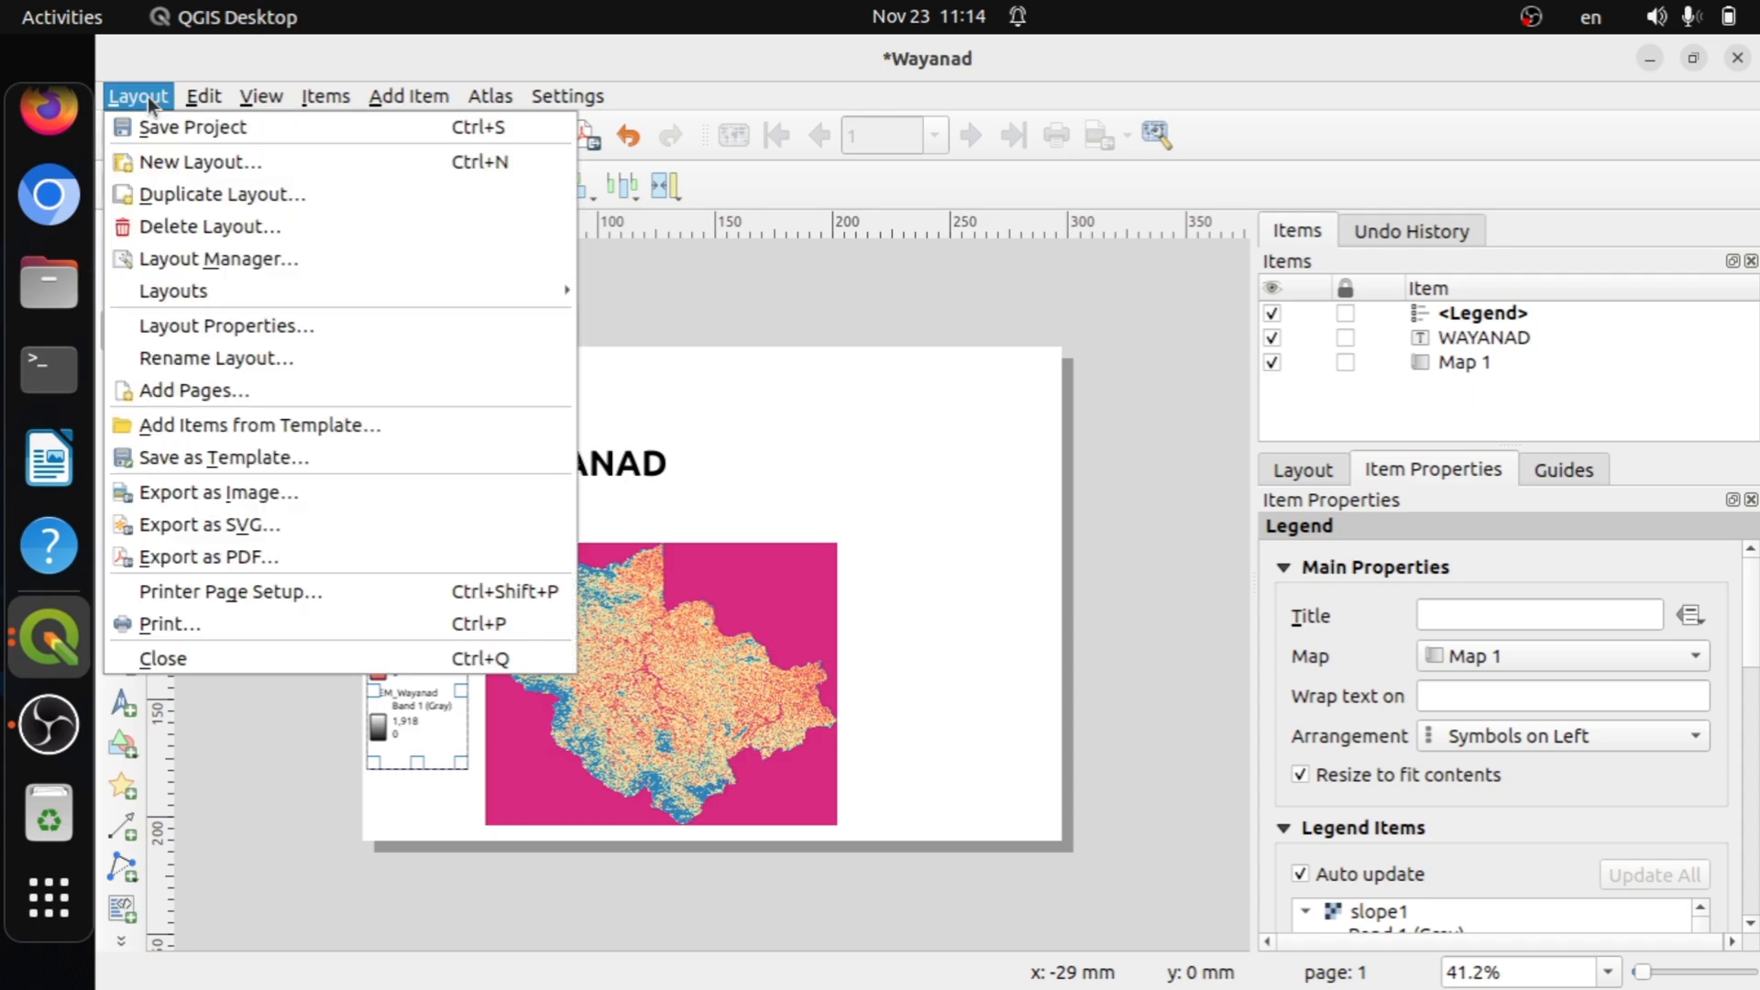
pyautogui.click(183, 128)
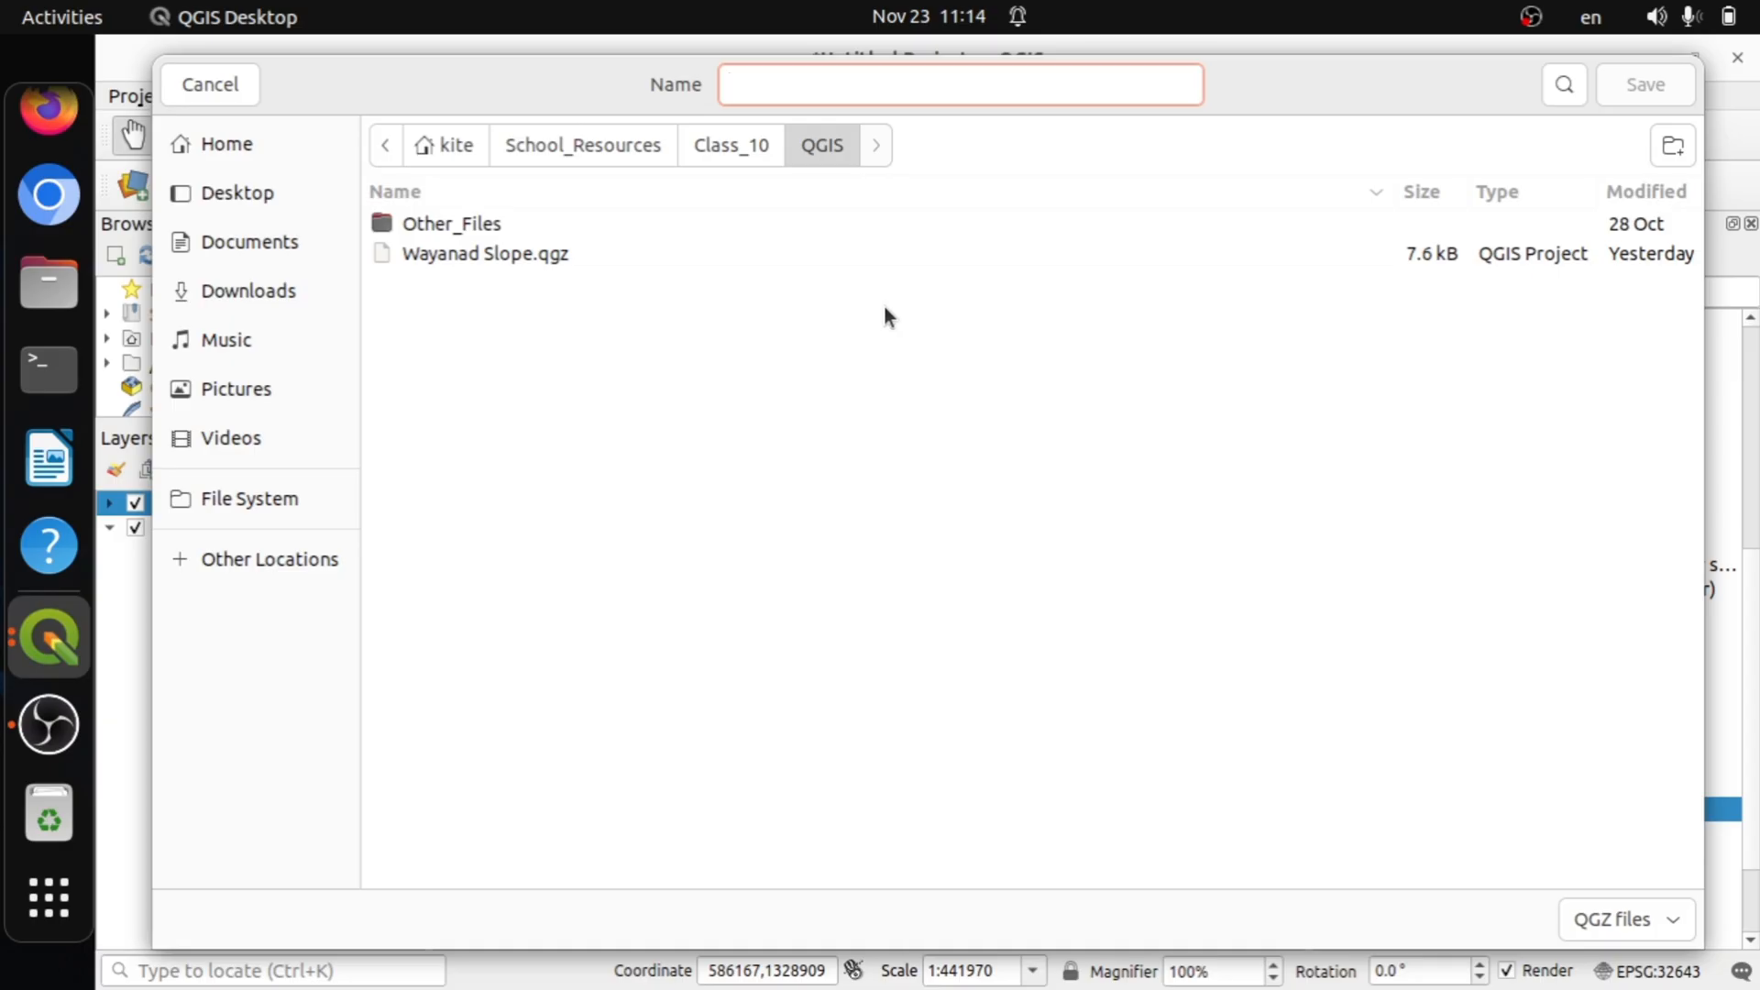
pyautogui.click(316, 145)
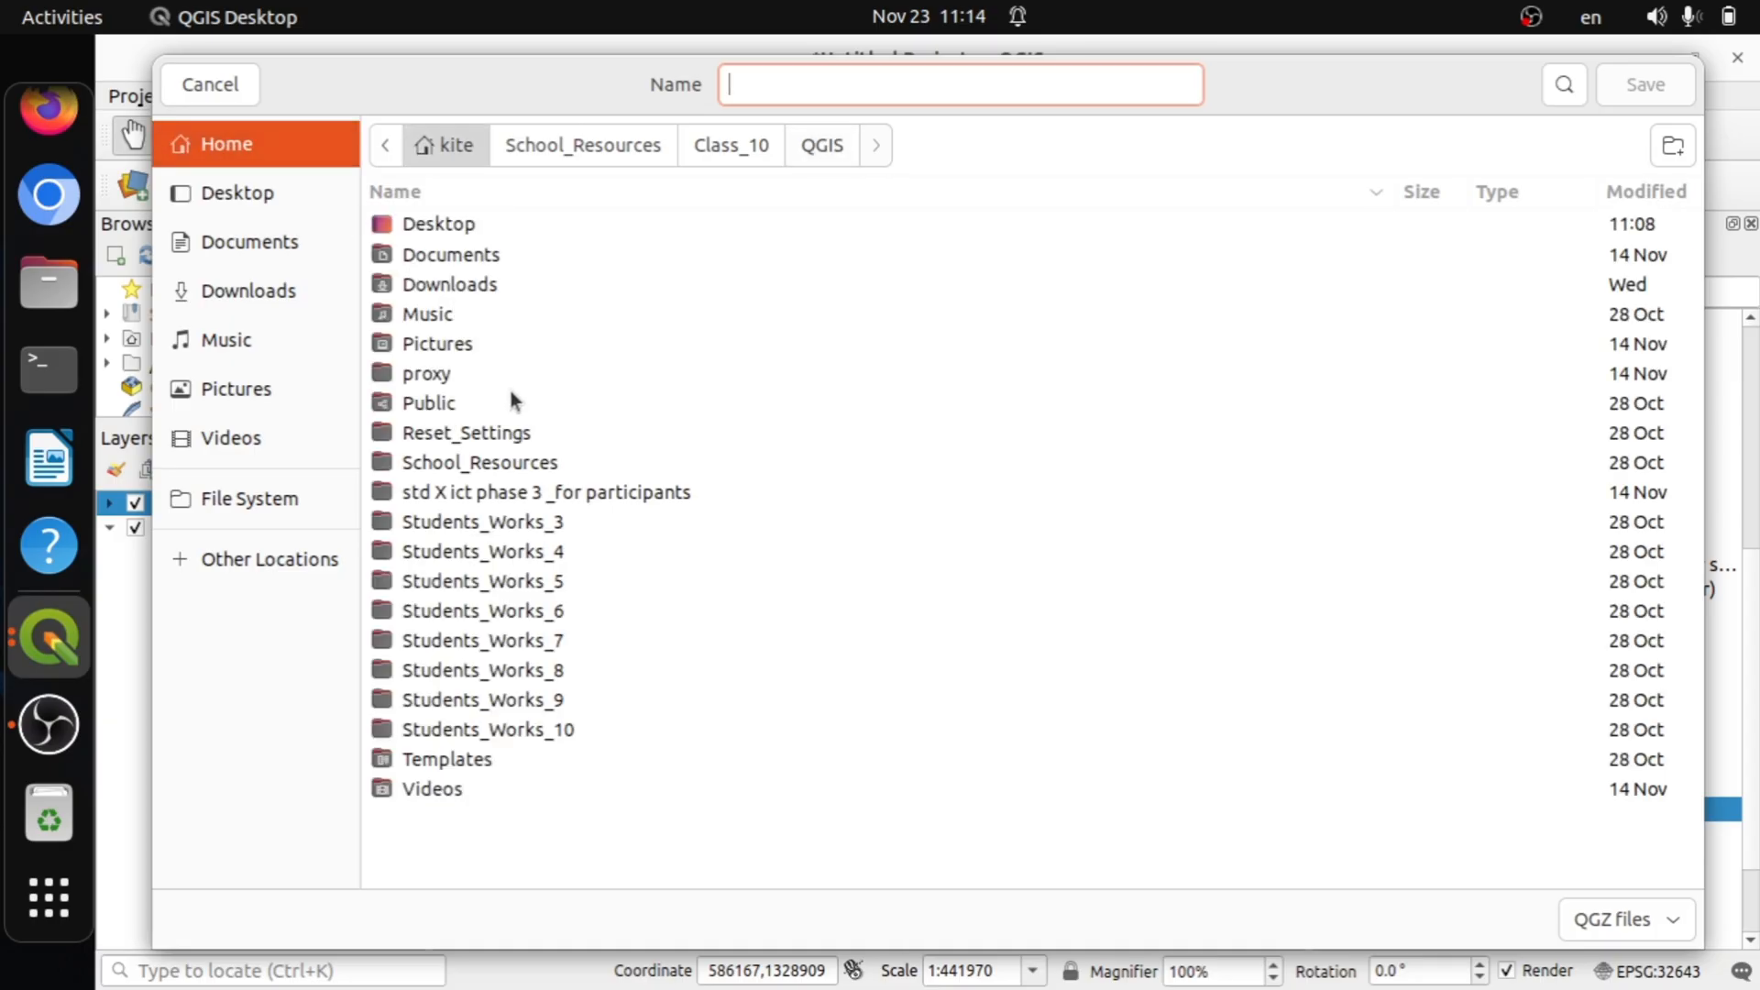
pyautogui.doubleClick(473, 228)
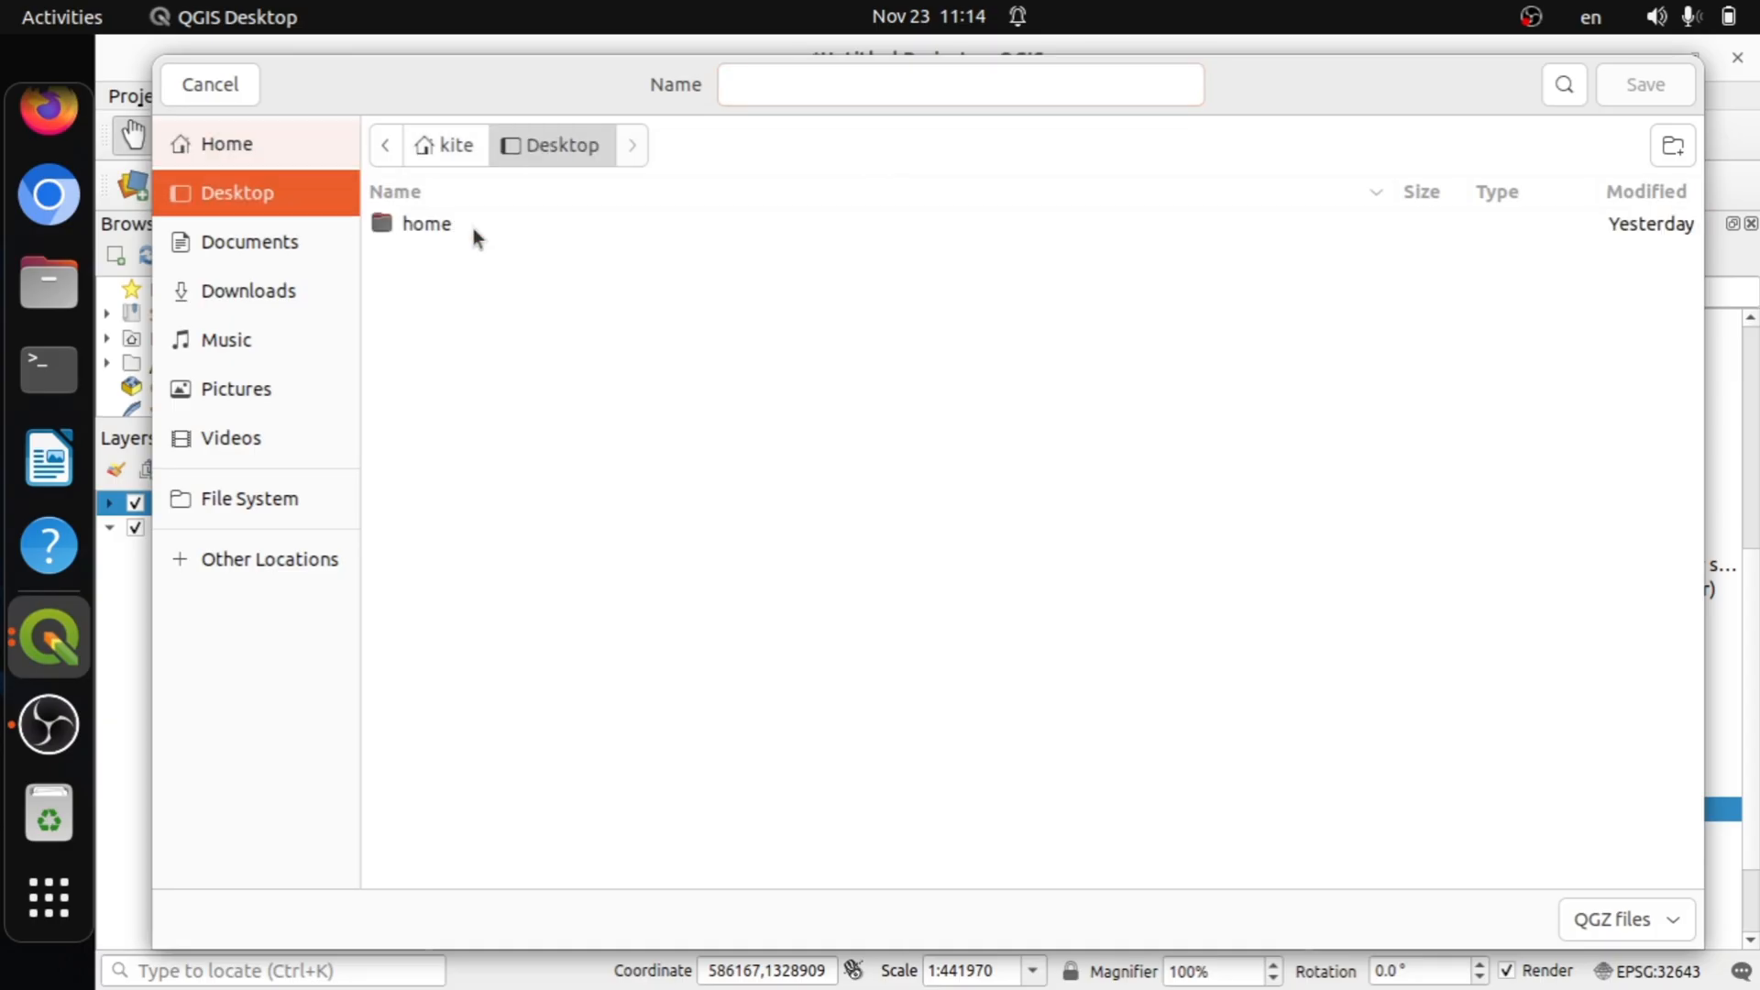
pyautogui.click(789, 99)
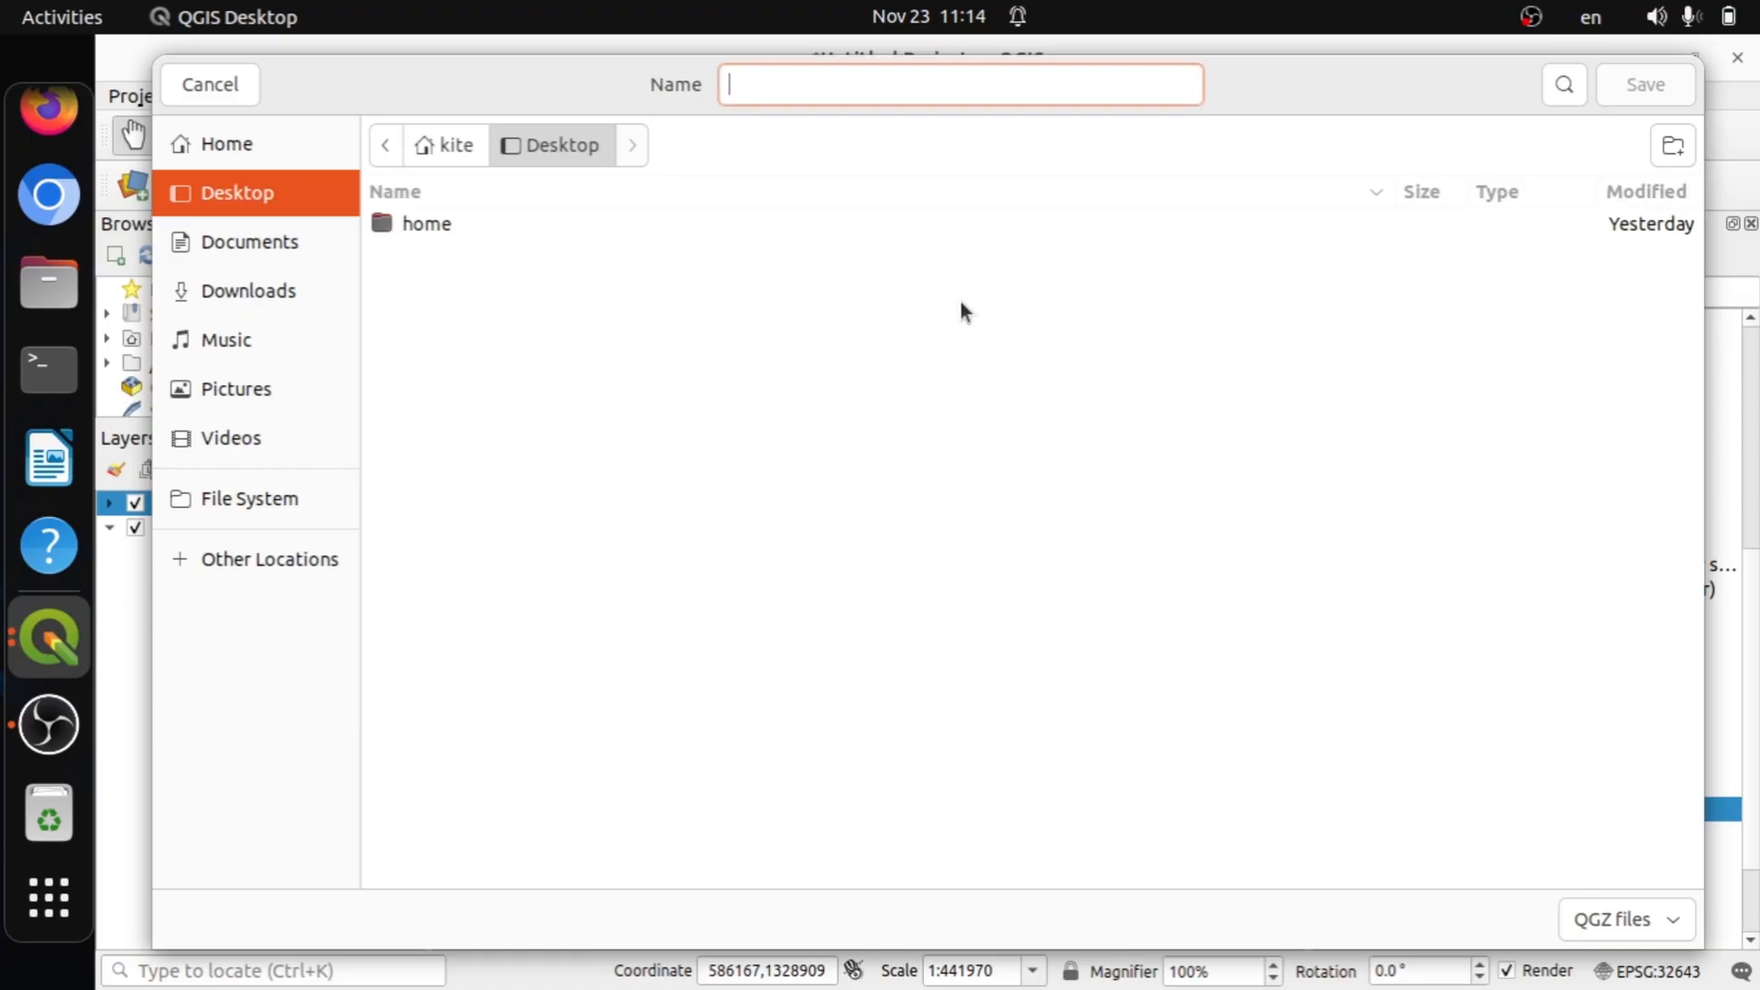
pyautogui.write('Wayanad_Slope')
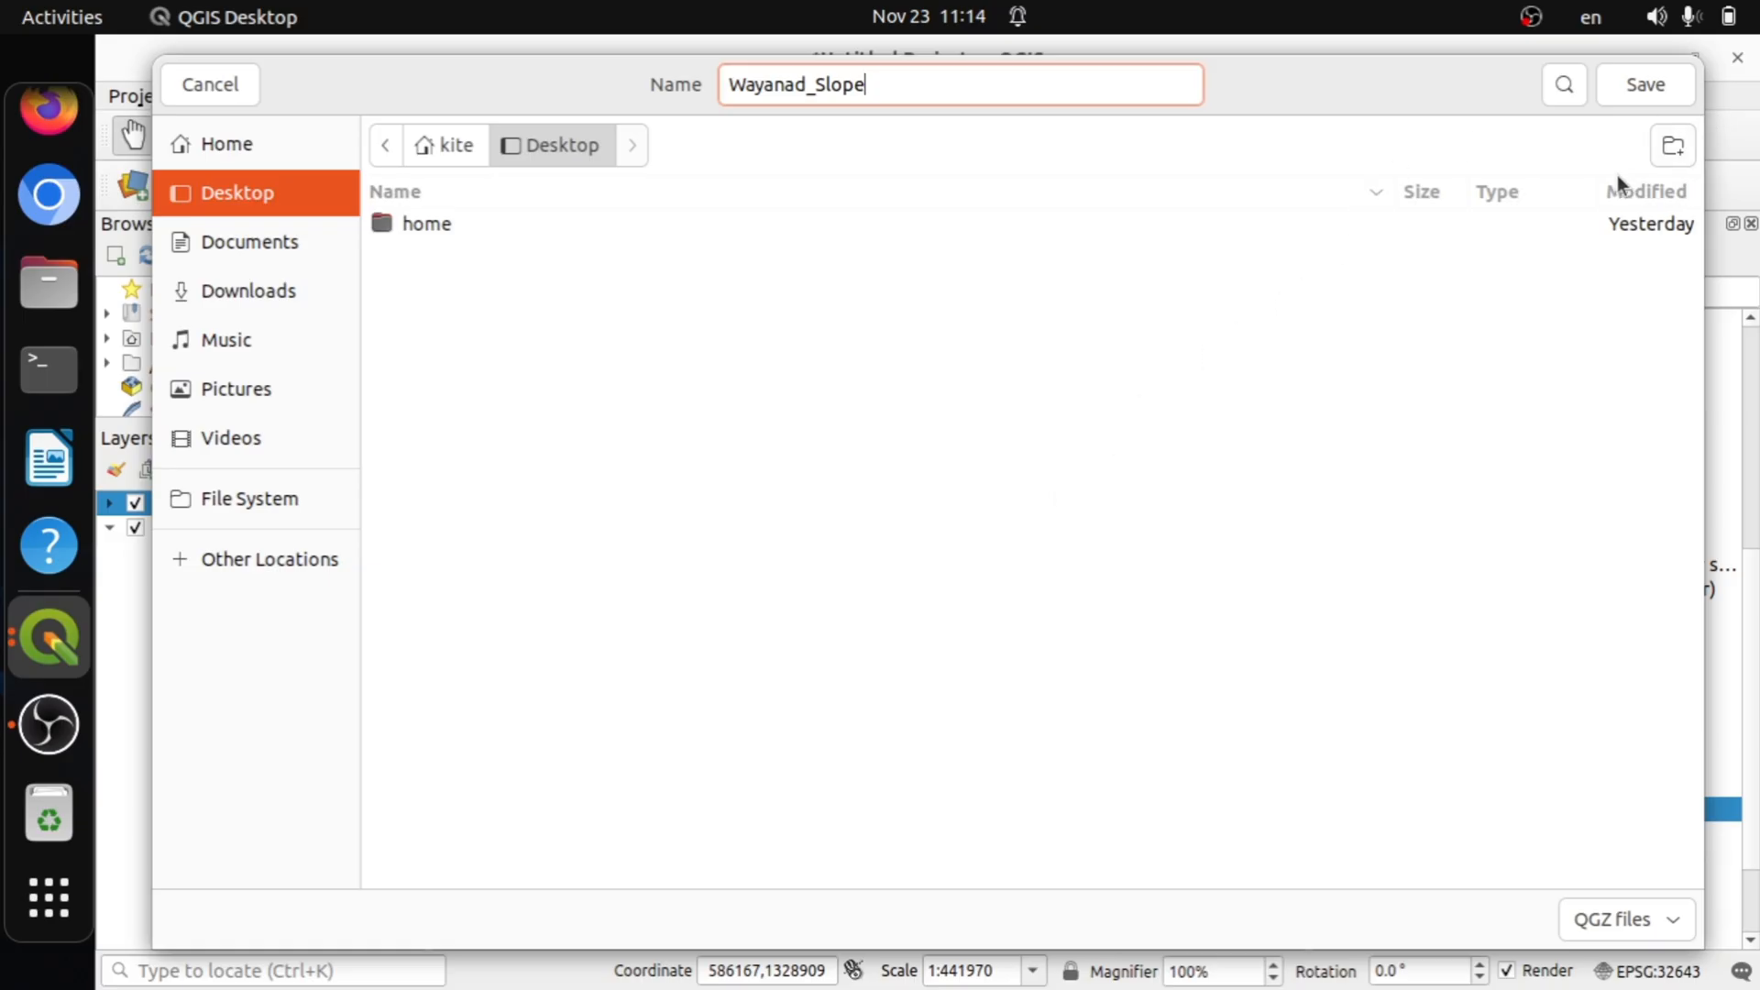
pyautogui.click(1660, 85)
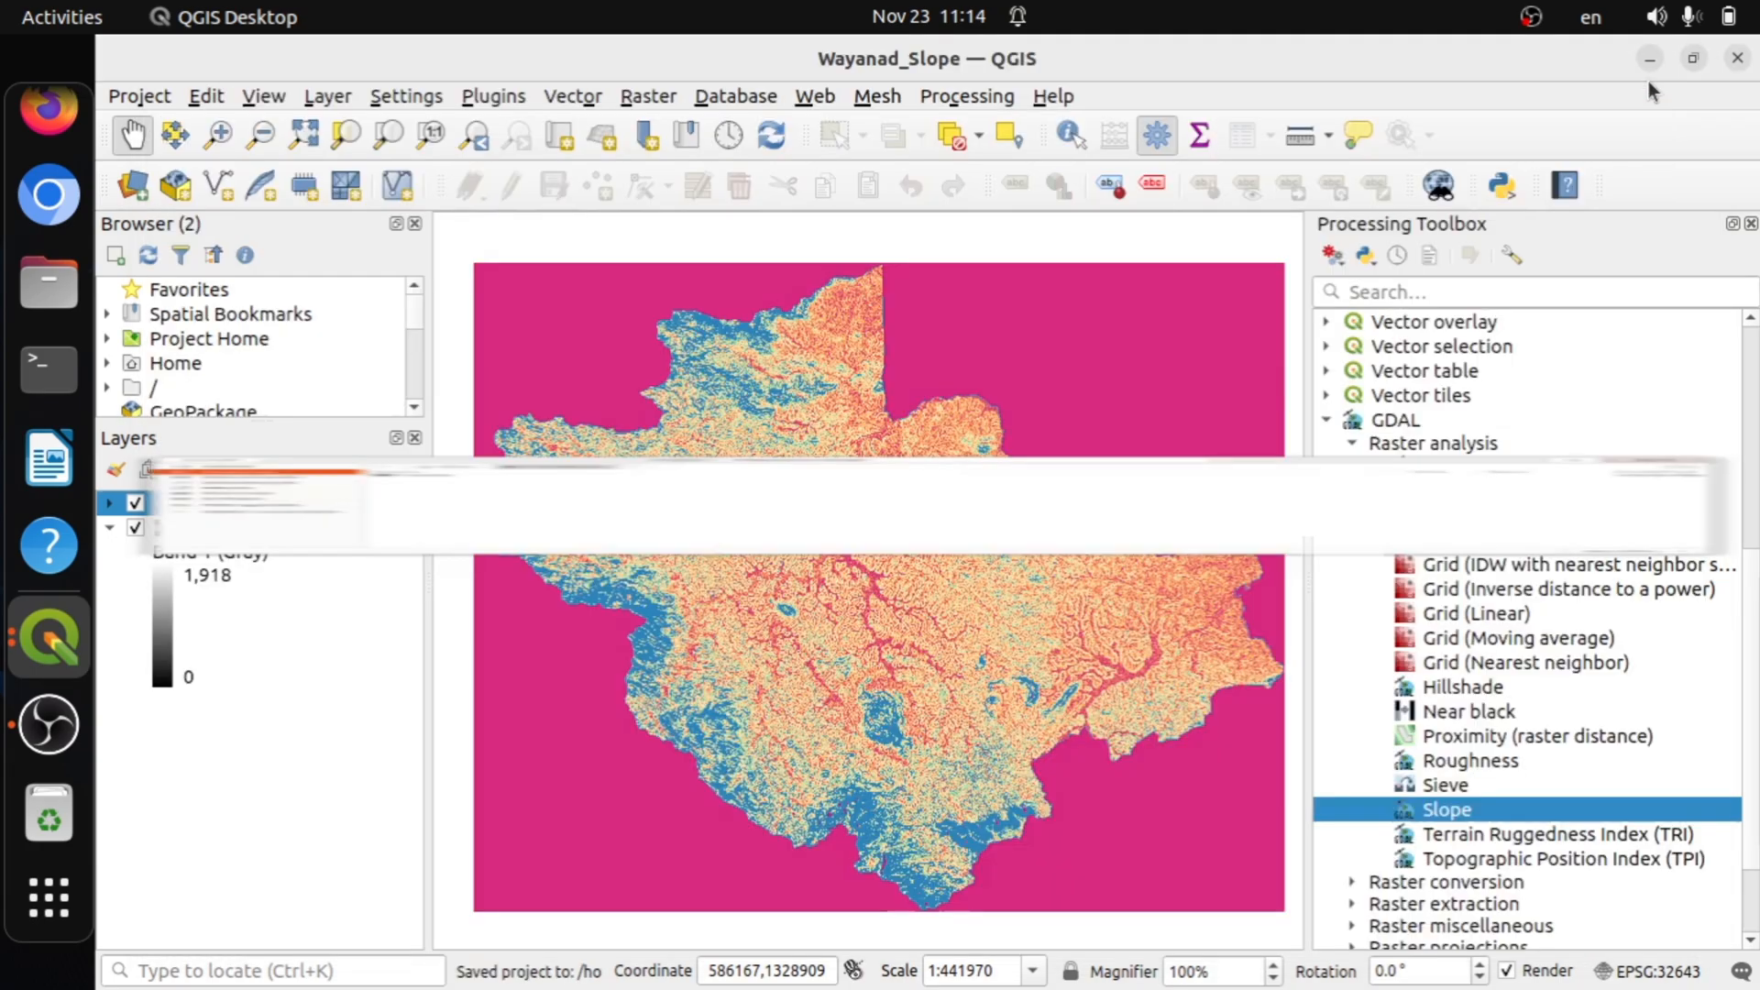